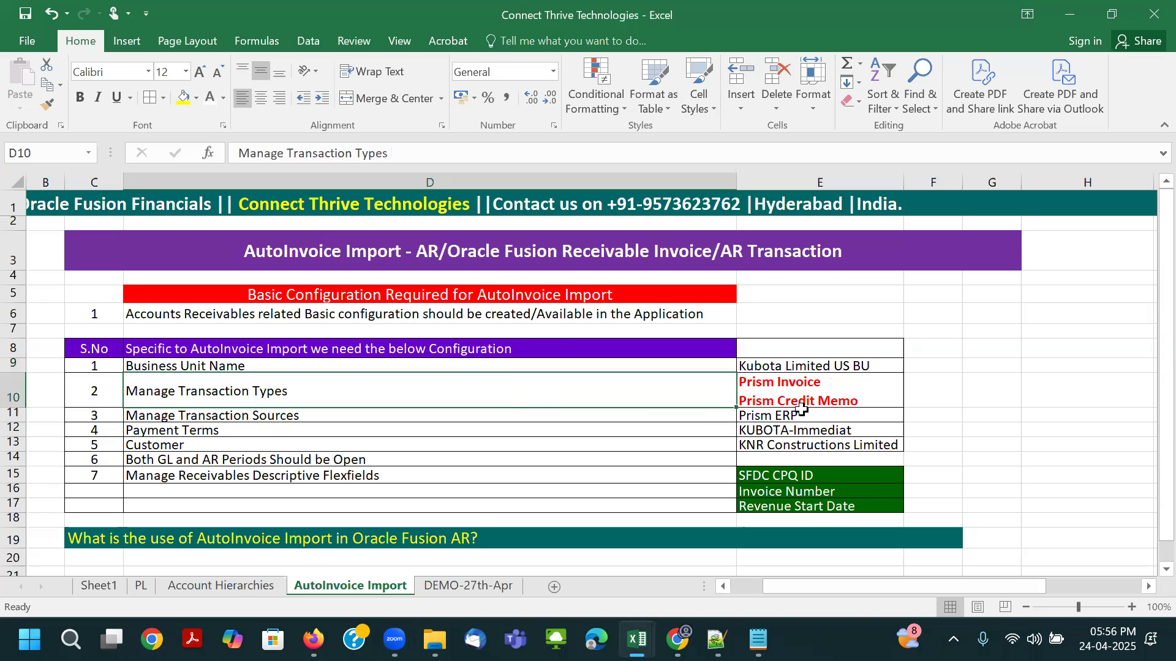
{"action": "left_click_drag", "start_coordinate": [885, 406], "coordinate": [648, 419]}
{"action": "left_click", "coordinate": [614, 396]}
{"action": "double_click", "coordinate": [849, 386]}
{"action": "left_click_drag", "start_coordinate": [849, 386], "coordinate": [688, 389]}
{"action": "left_click", "coordinate": [577, 404]}
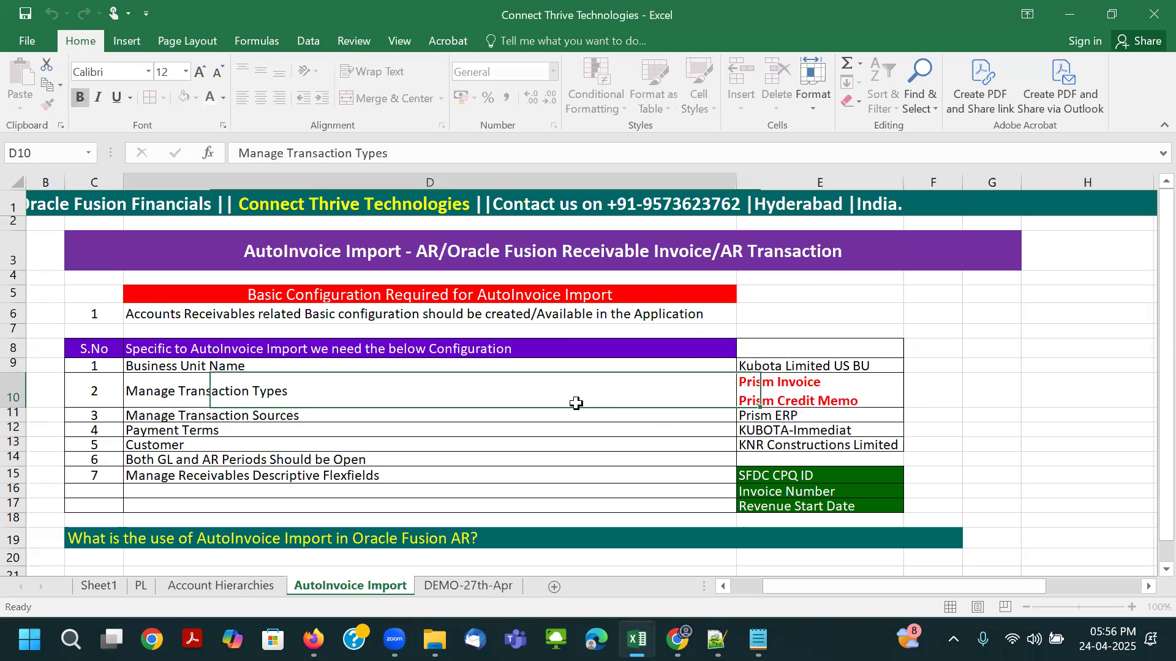
{"action": "left_click", "coordinate": [821, 400]}
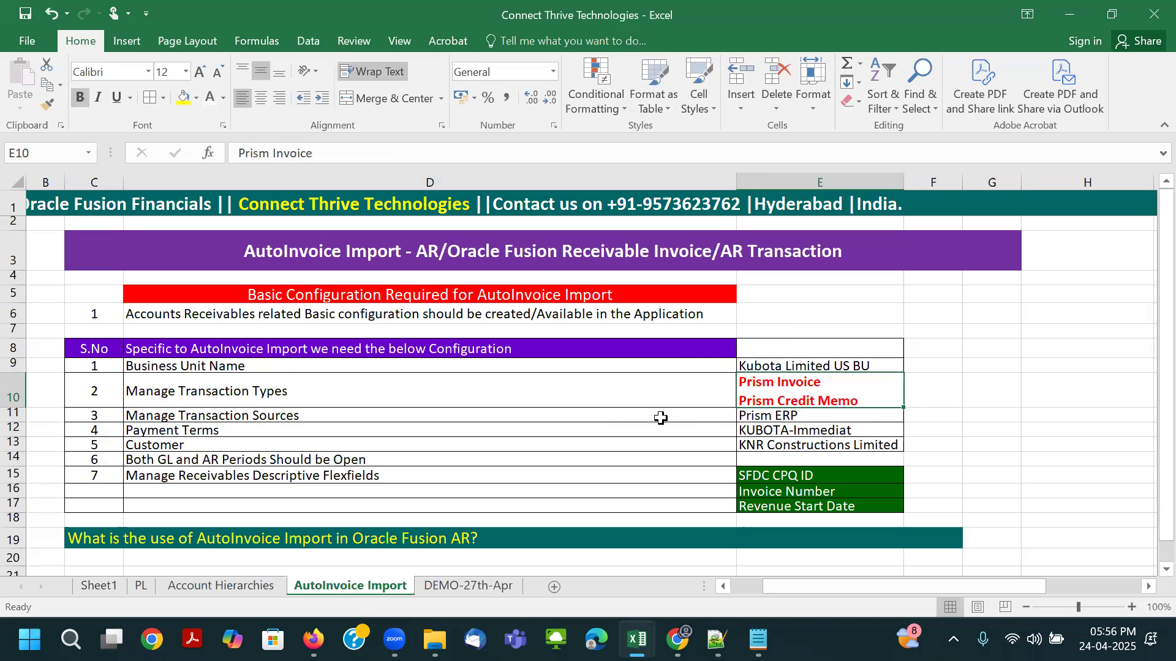
{"action": "left_click", "coordinate": [621, 405]}
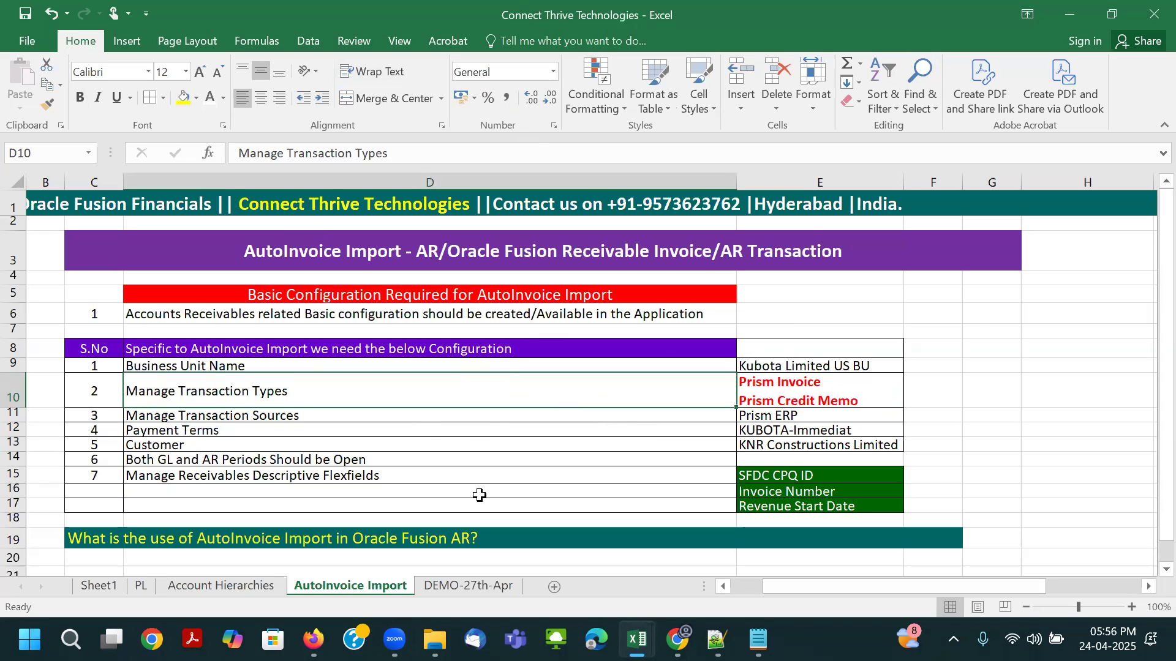
Step: View the training announcement on the DEMO-27th-Apr sheet
{"action": "left_click", "coordinate": [469, 585]}
{"action": "left_click", "coordinate": [810, 375]}
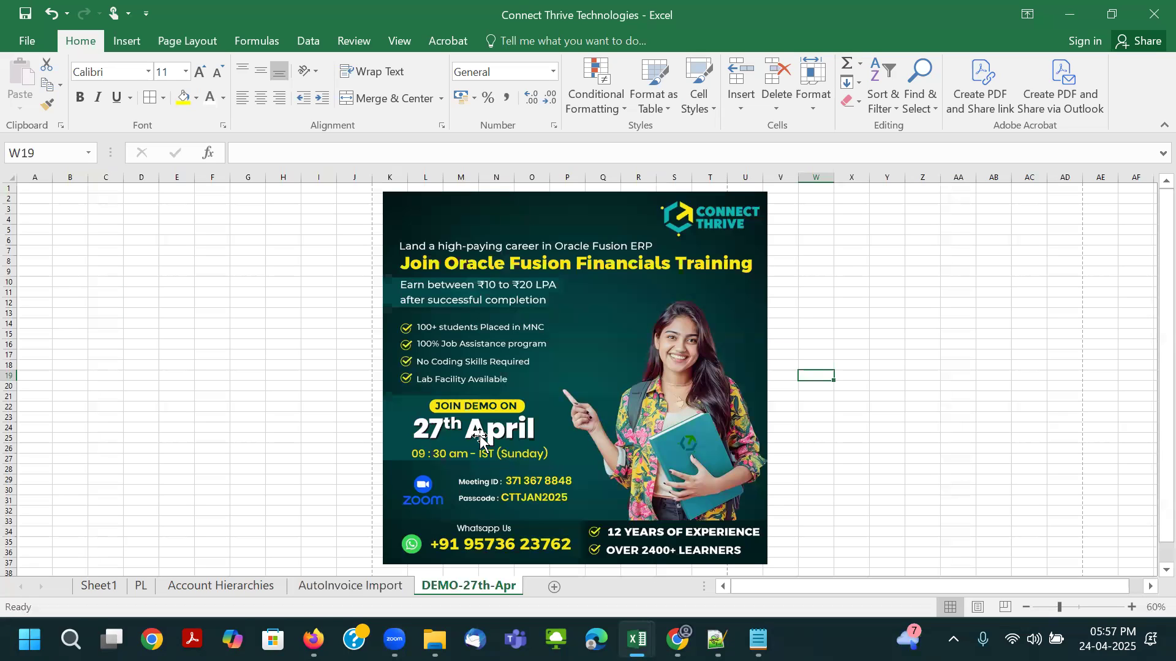
{"action": "left_click", "coordinate": [849, 335]}
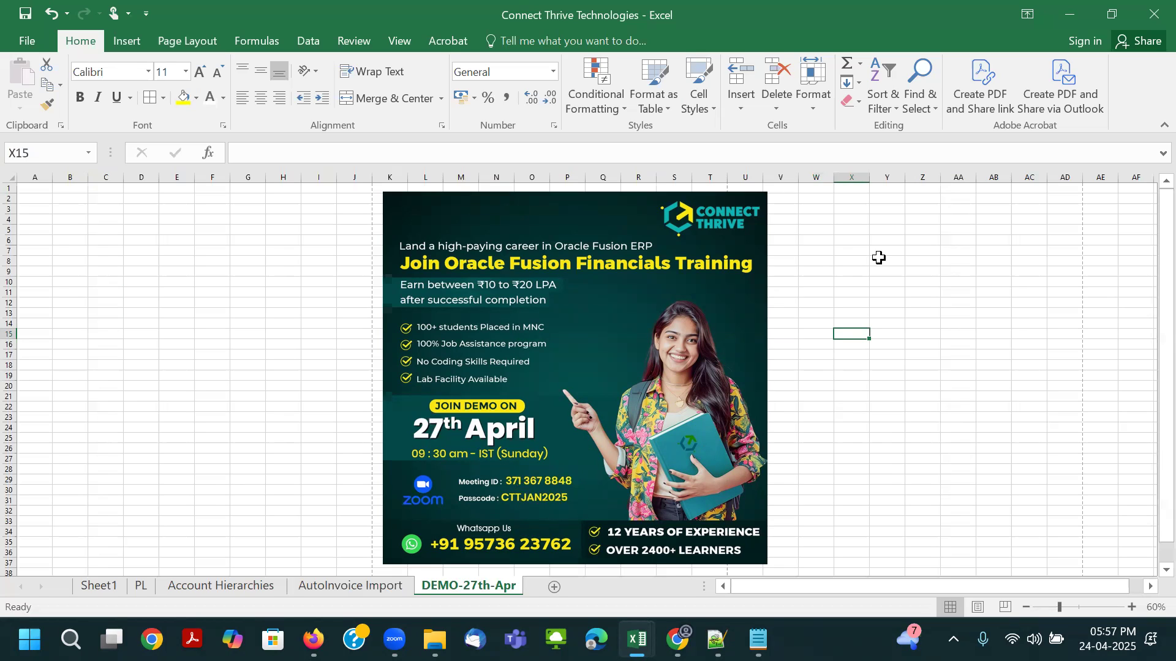
{"action": "left_click", "coordinate": [874, 321]}
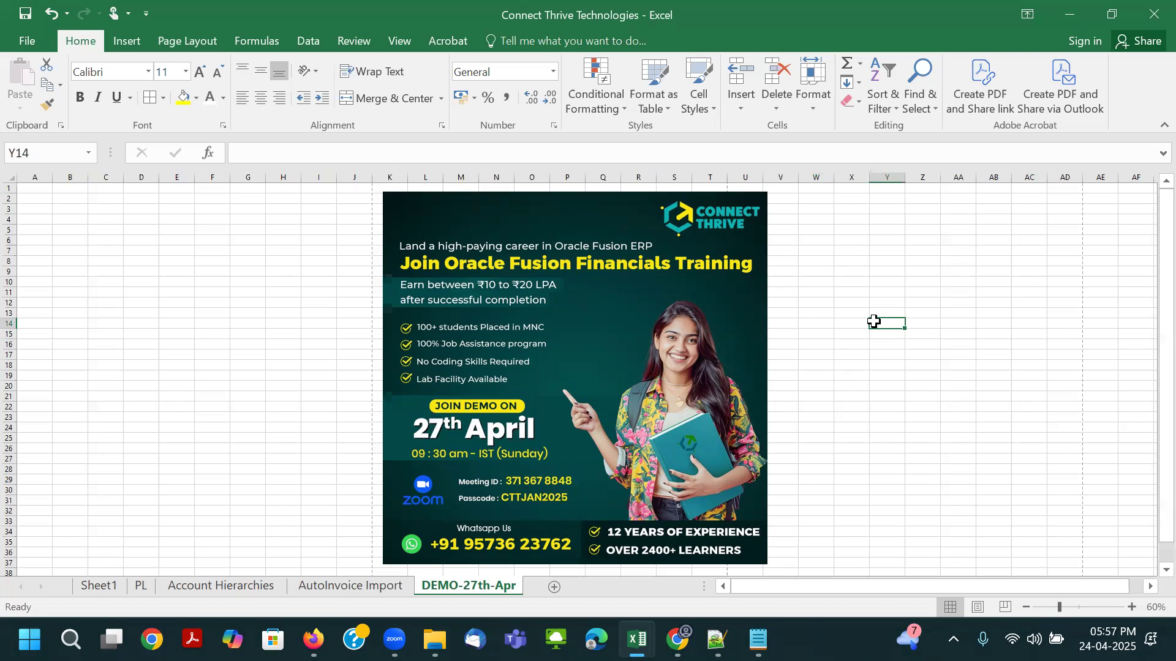
{"action": "left_click", "coordinate": [816, 363]}
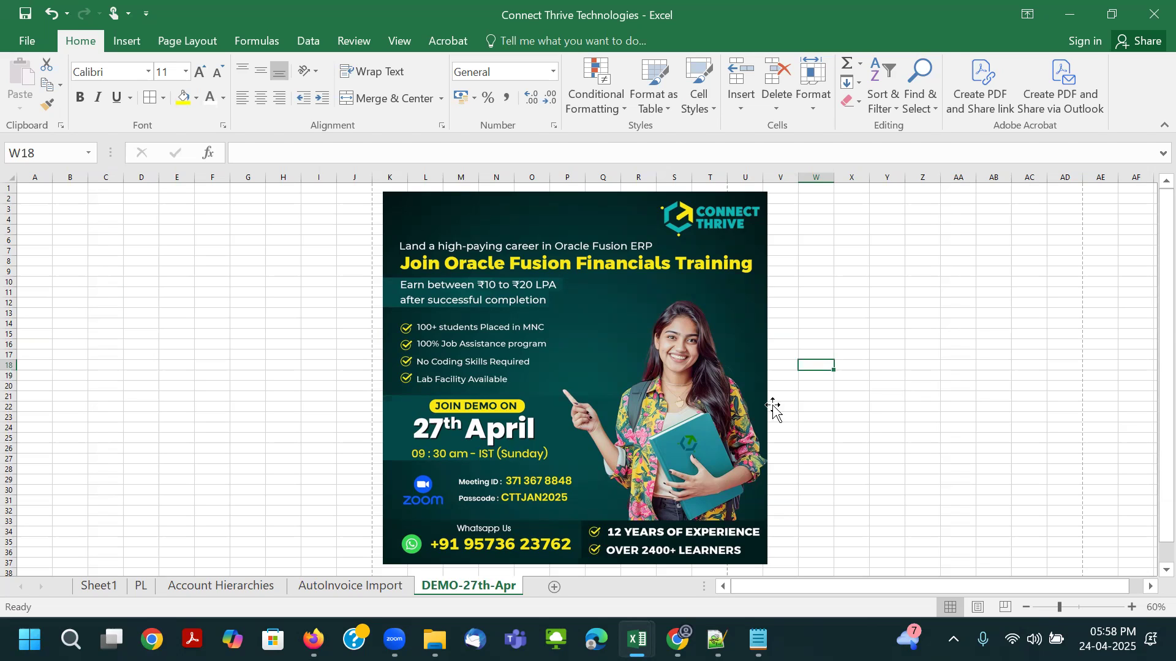
Step: Copy the task name Manage Transaction Types from the configuration list on the AutoInvoice Import sheet
{"action": "left_click", "coordinate": [341, 586]}
{"action": "key", "text": "Up"}
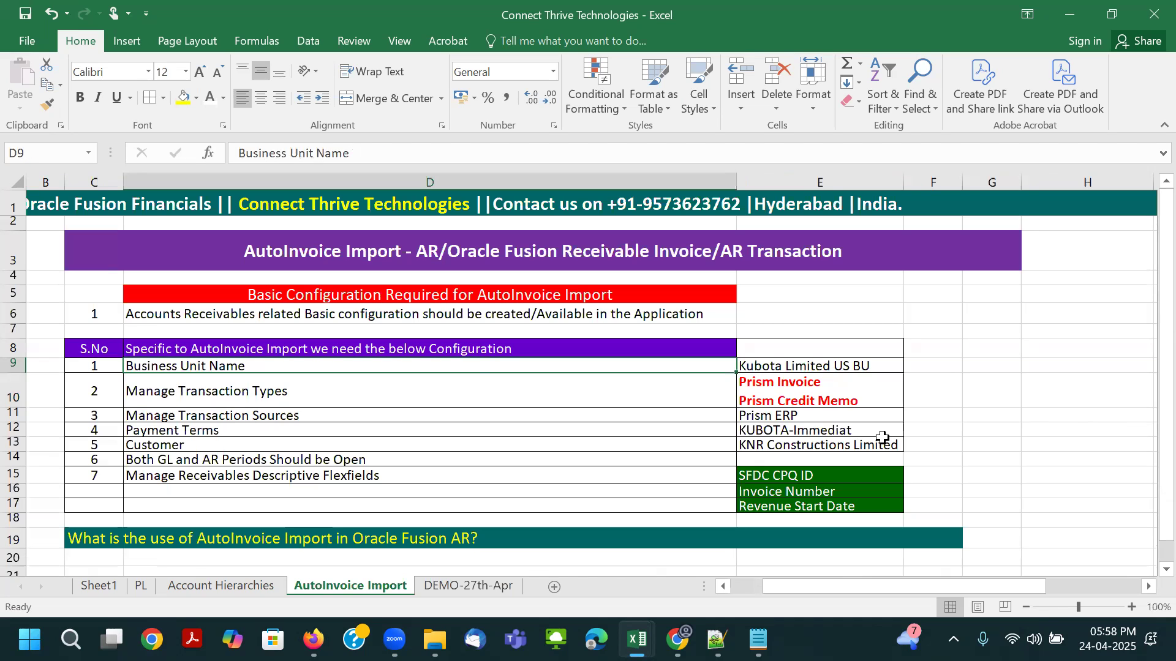
{"action": "left_click", "coordinate": [834, 386]}
{"action": "left_click", "coordinate": [670, 402]}
{"action": "left_click", "coordinate": [839, 399]}
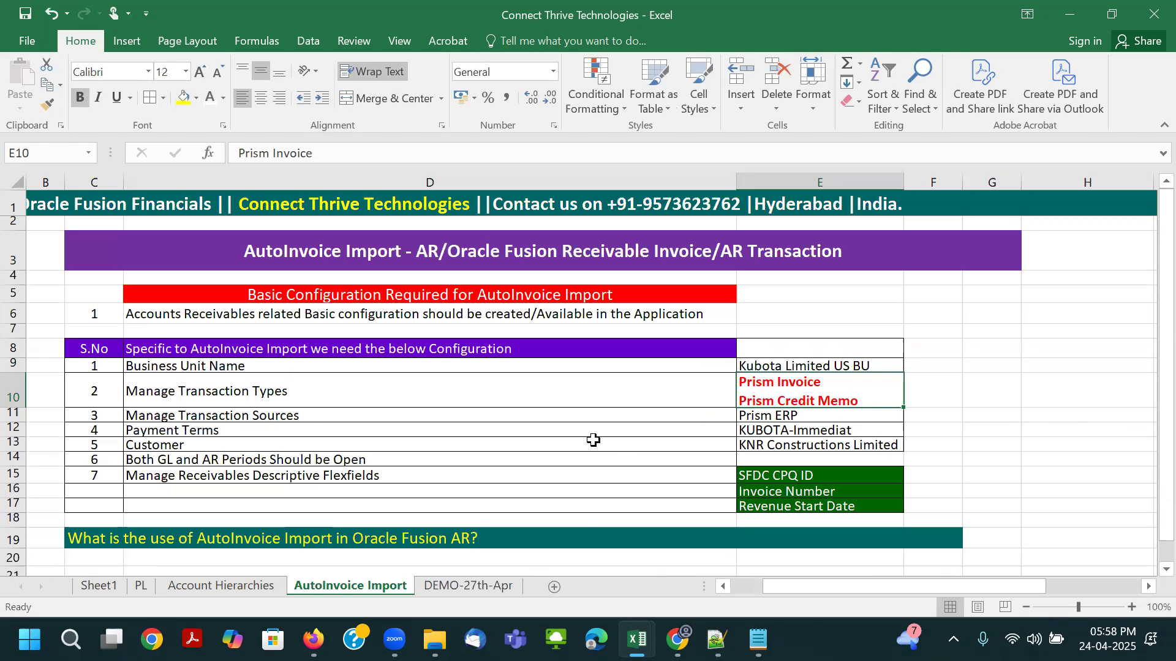
{"action": "left_click", "coordinate": [265, 416]}
{"action": "left_click", "coordinate": [778, 395]}
{"action": "left_click", "coordinate": [548, 393]}
{"action": "double_click", "coordinate": [340, 389]}
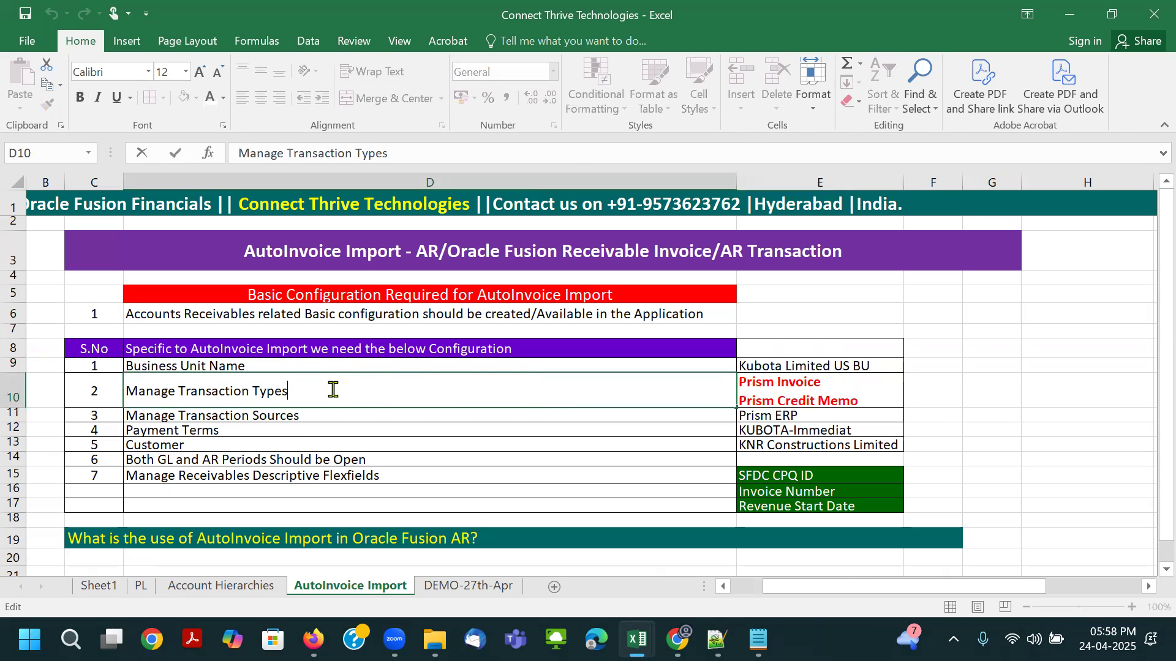
{"action": "left_click_drag", "start_coordinate": [340, 390], "coordinate": [51, 398]}
{"action": "key", "text": "ctrl+c"}
{"action": "key", "text": "Tab"}
Step: Switch to Oracle Fusion in Firefox, close the Manage Transactions page and open Setup and Maintenance
{"action": "key", "text": "alt+Tab"}
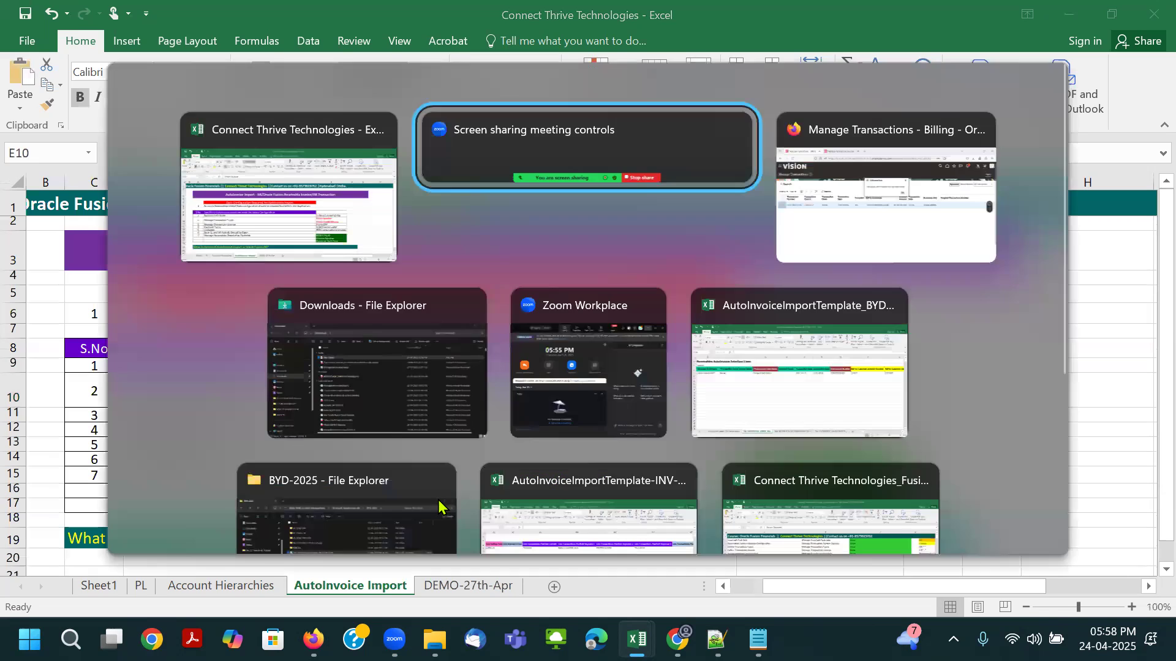
{"action": "key", "text": "alt+Tab"}
{"action": "left_click", "coordinate": [674, 247]}
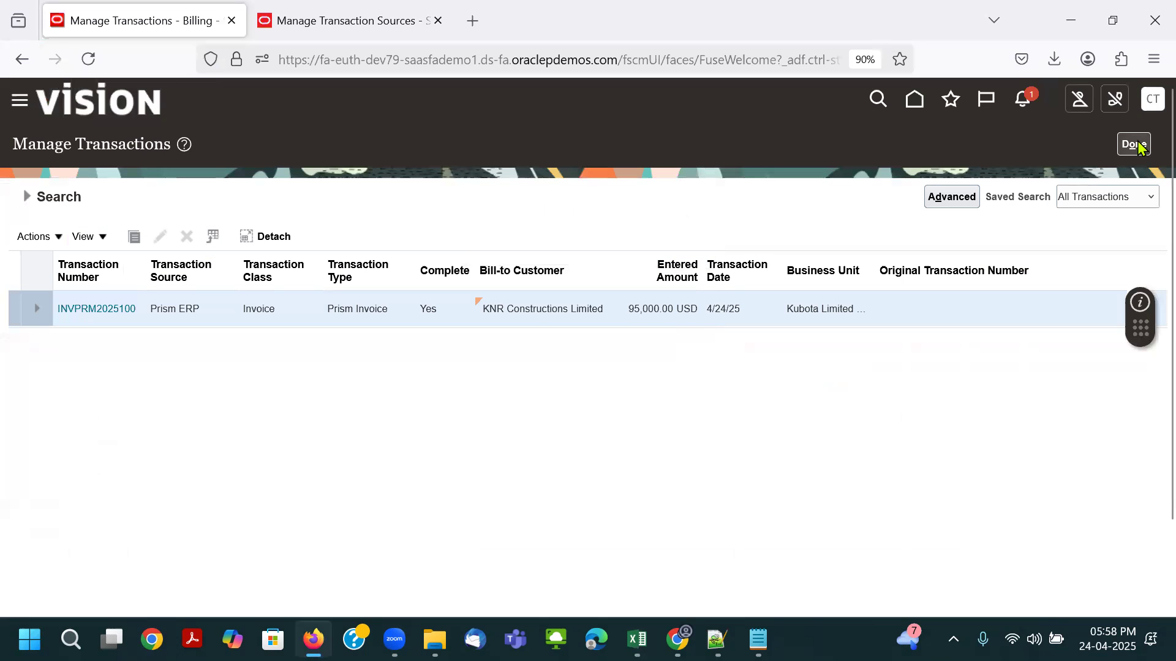
{"action": "left_click", "coordinate": [1138, 145]}
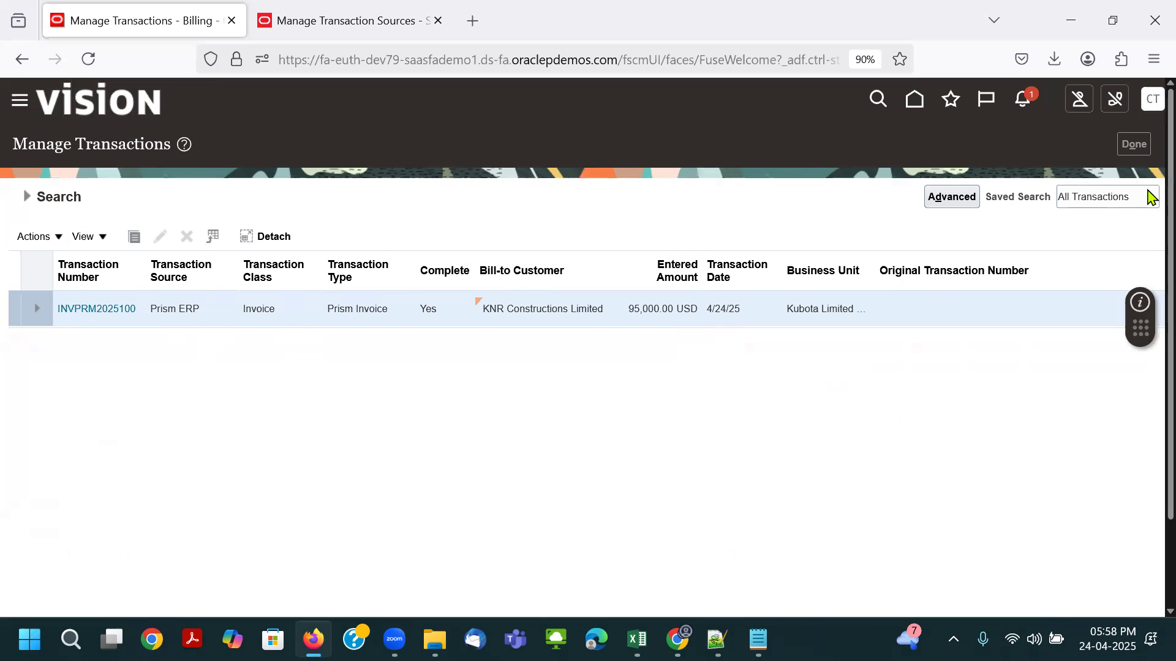
{"action": "left_click", "coordinate": [1154, 104]}
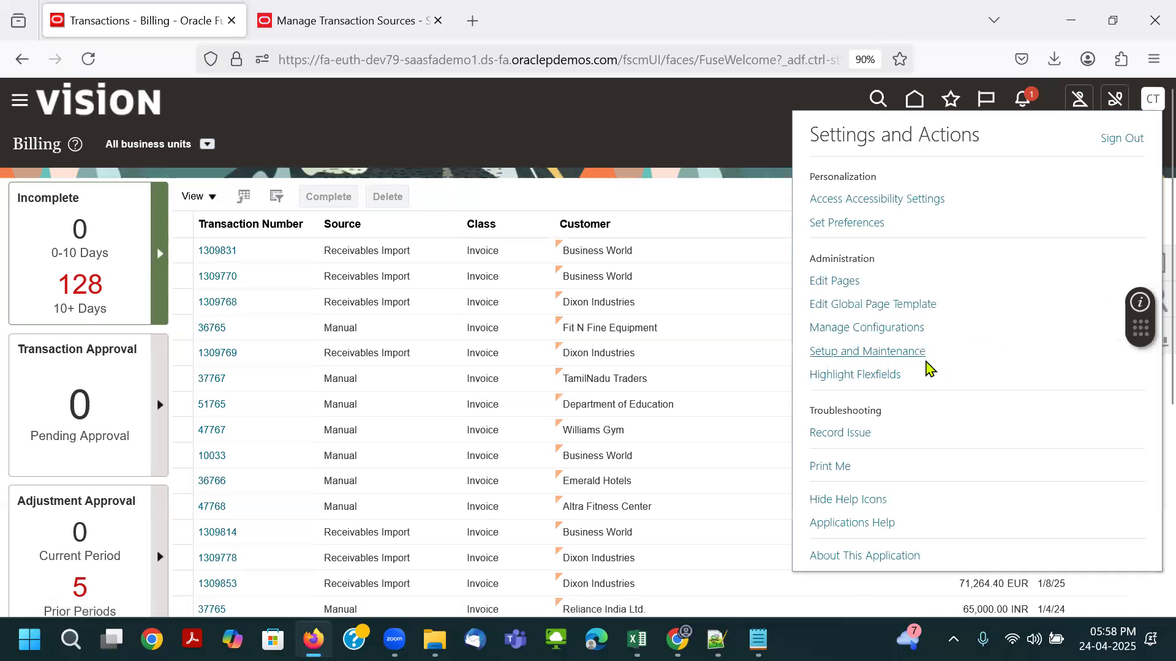
{"action": "left_click", "coordinate": [941, 358]}
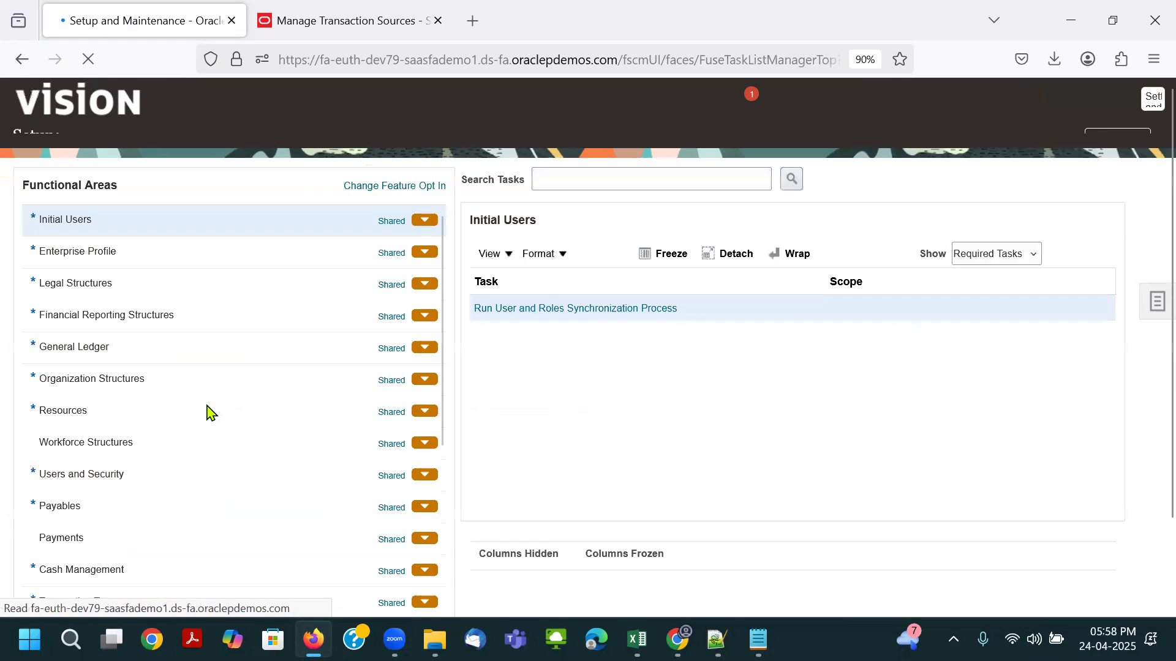
Step: Search the setup tasks for Manage Transaction Types and open that task
{"action": "left_click", "coordinate": [576, 198]}
{"action": "key", "text": "ctrl+v"}
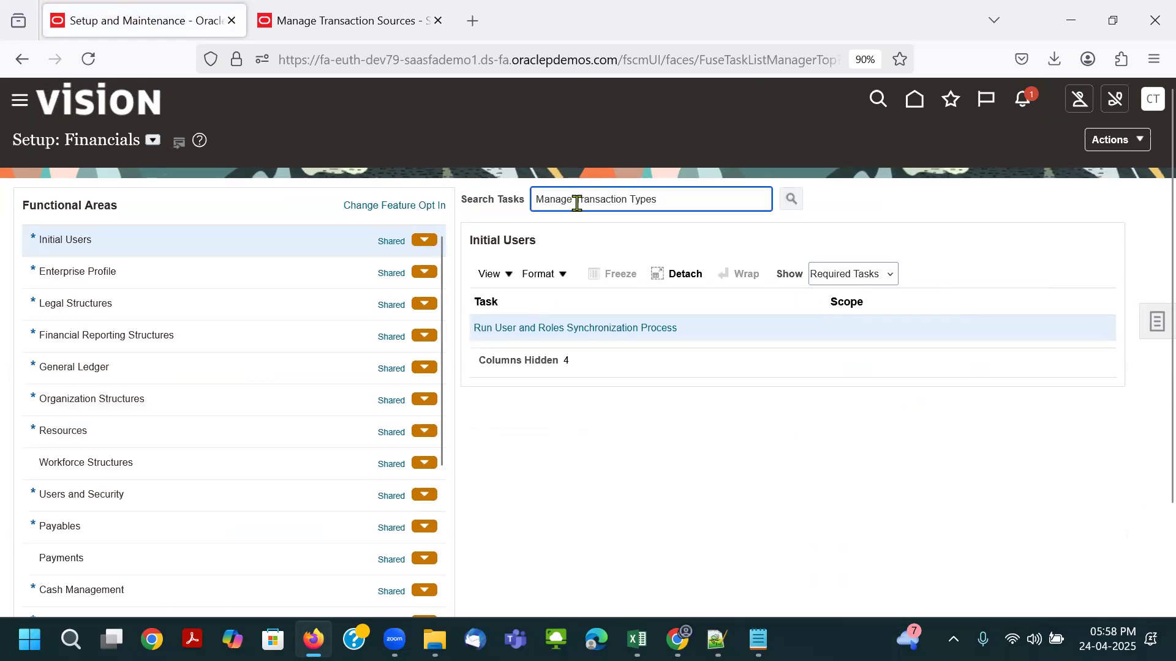
{"action": "key", "text": "Return"}
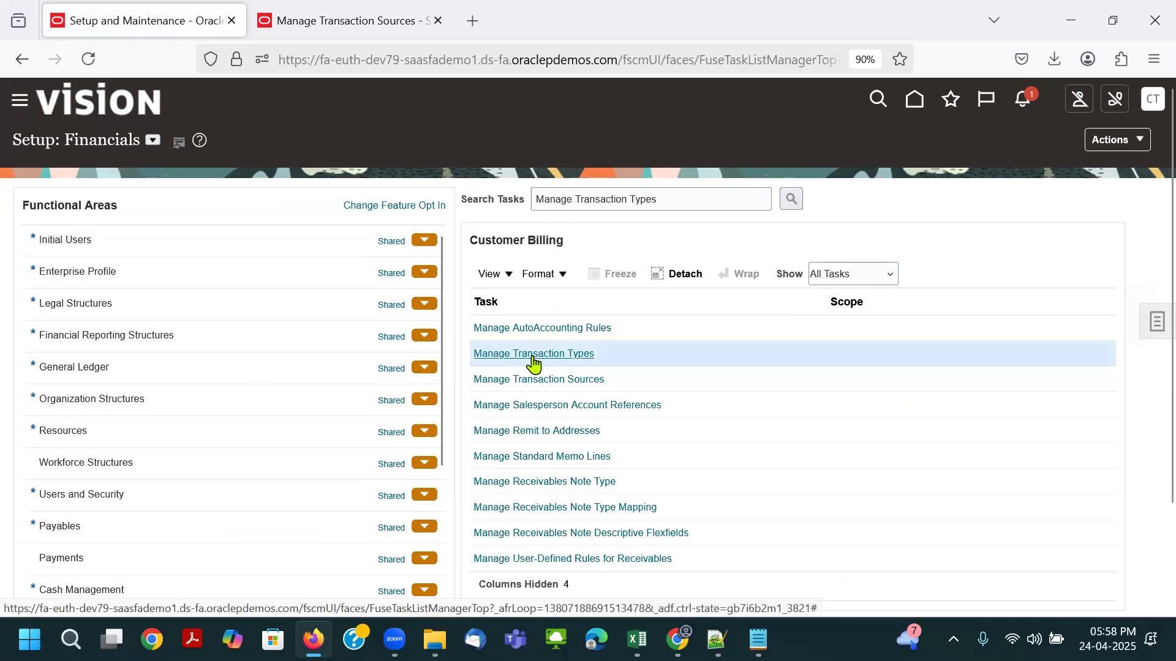
{"action": "left_click", "coordinate": [534, 353]}
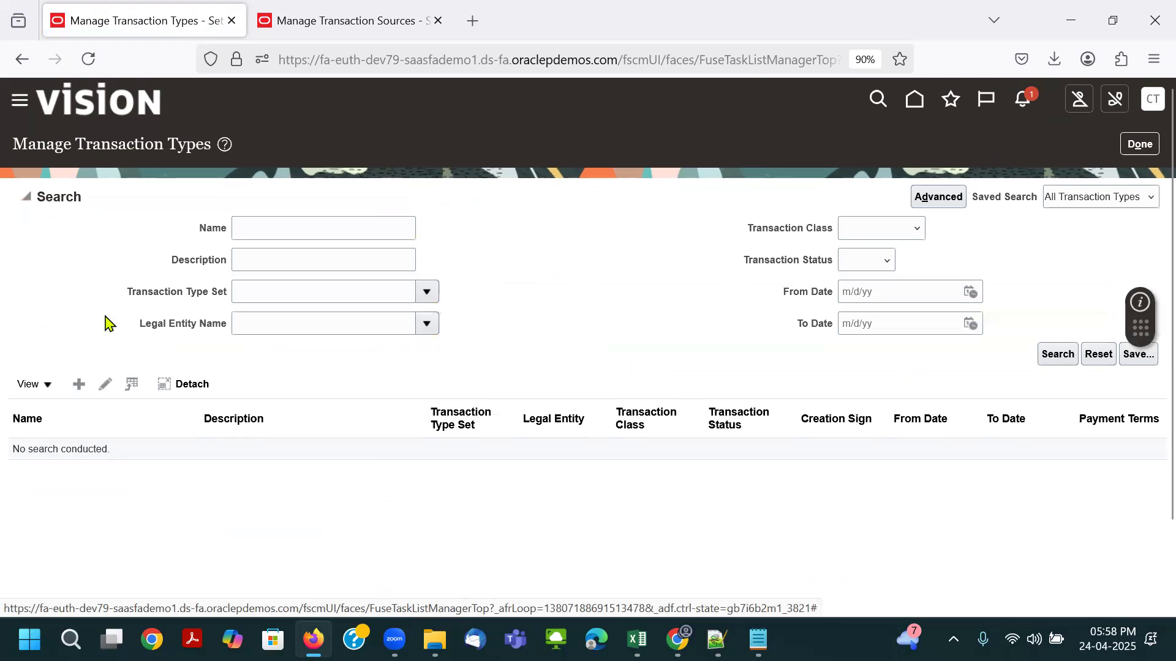
Step: Start a new transaction type and check the required transaction type names in the Excel configuration list
{"action": "left_click", "coordinate": [79, 386]}
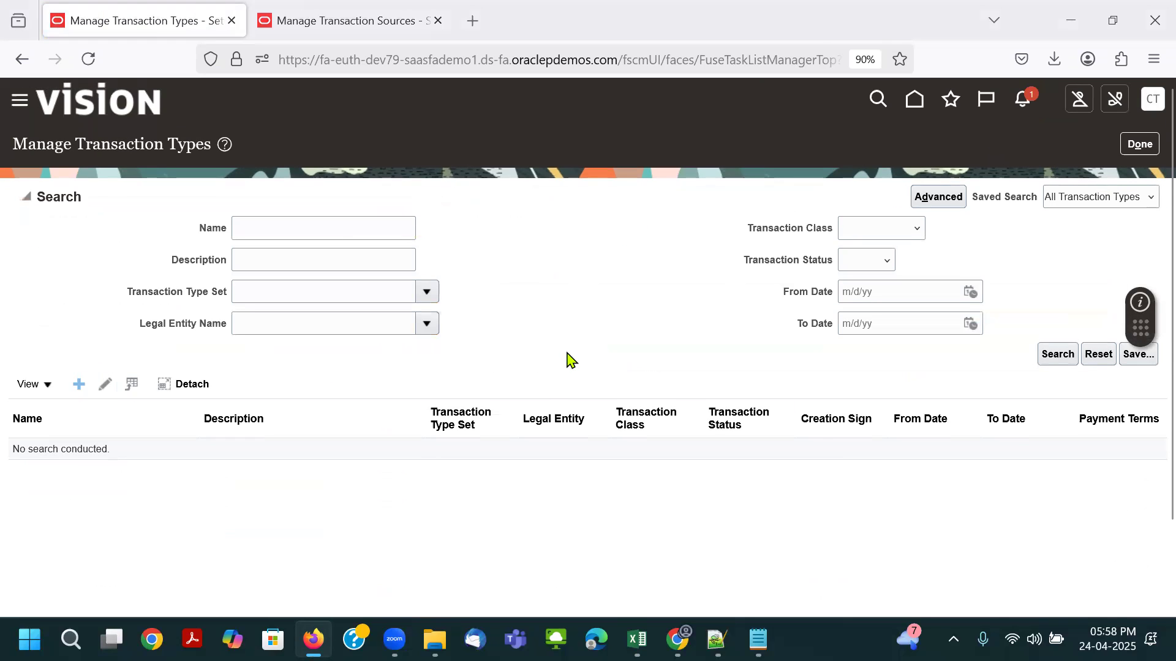
{"action": "key", "text": "alt+Tab"}
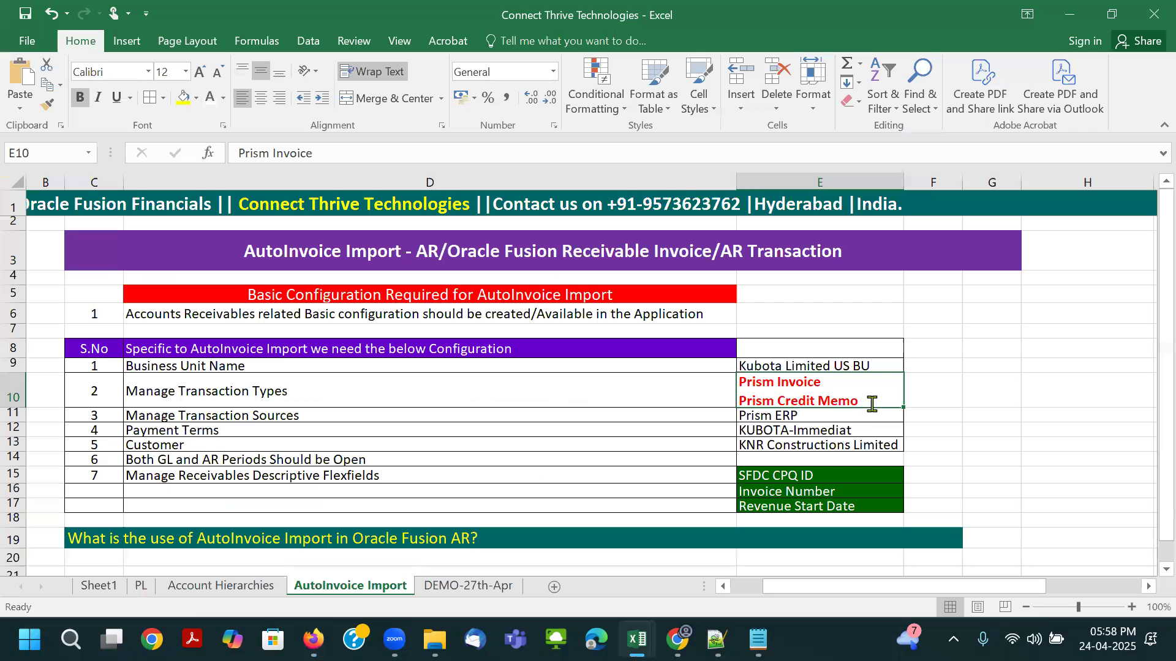
{"action": "key", "text": "Right"}
{"action": "left_click", "coordinate": [704, 398]}
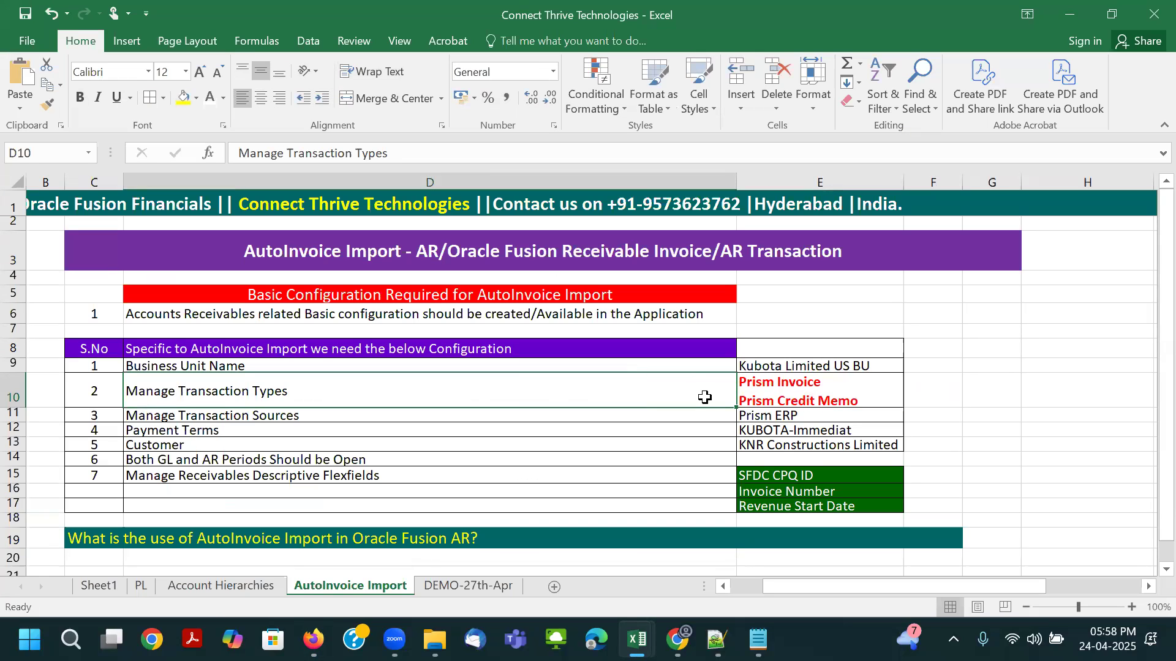
{"action": "key", "text": "Right"}
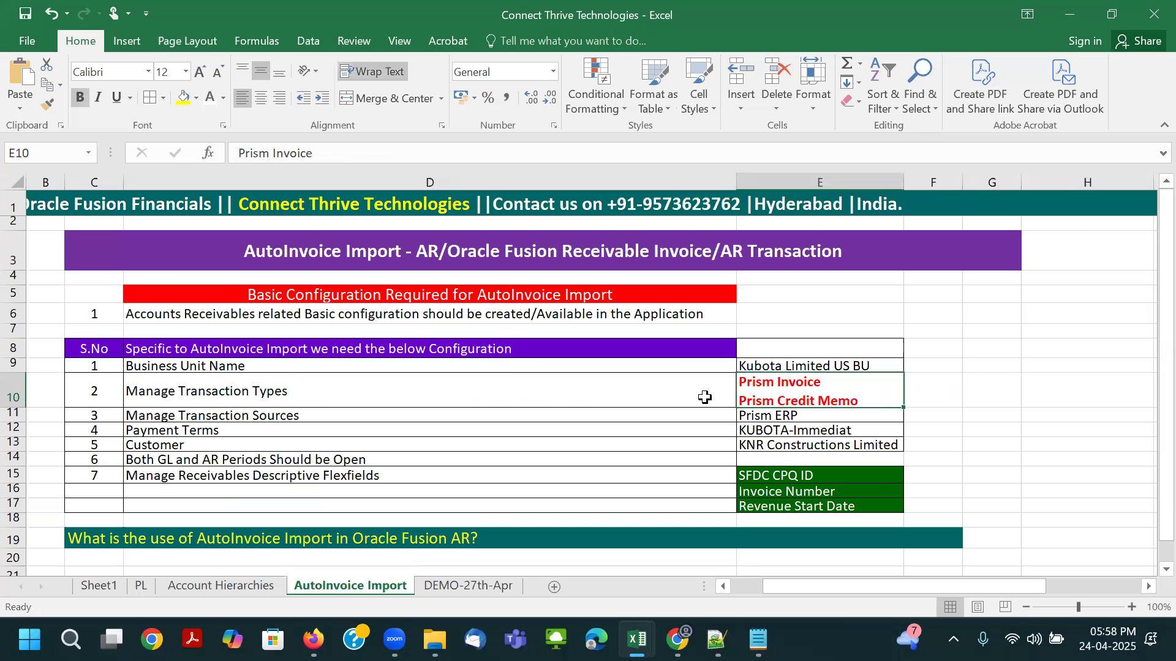
{"action": "key", "text": "alt+Tab"}
Step: Set the new transaction type's Transaction Type Set to Common Set
{"action": "left_click", "coordinate": [234, 212]}
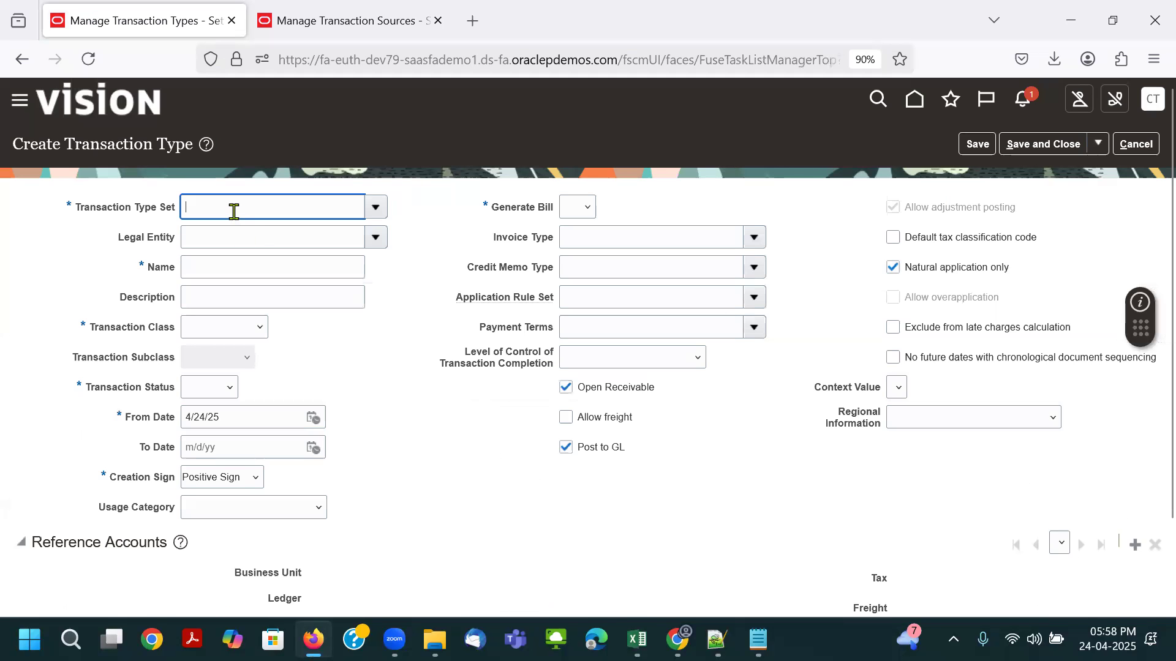
{"action": "type", "text": "Comm"}
{"action": "key", "text": "Tab"}
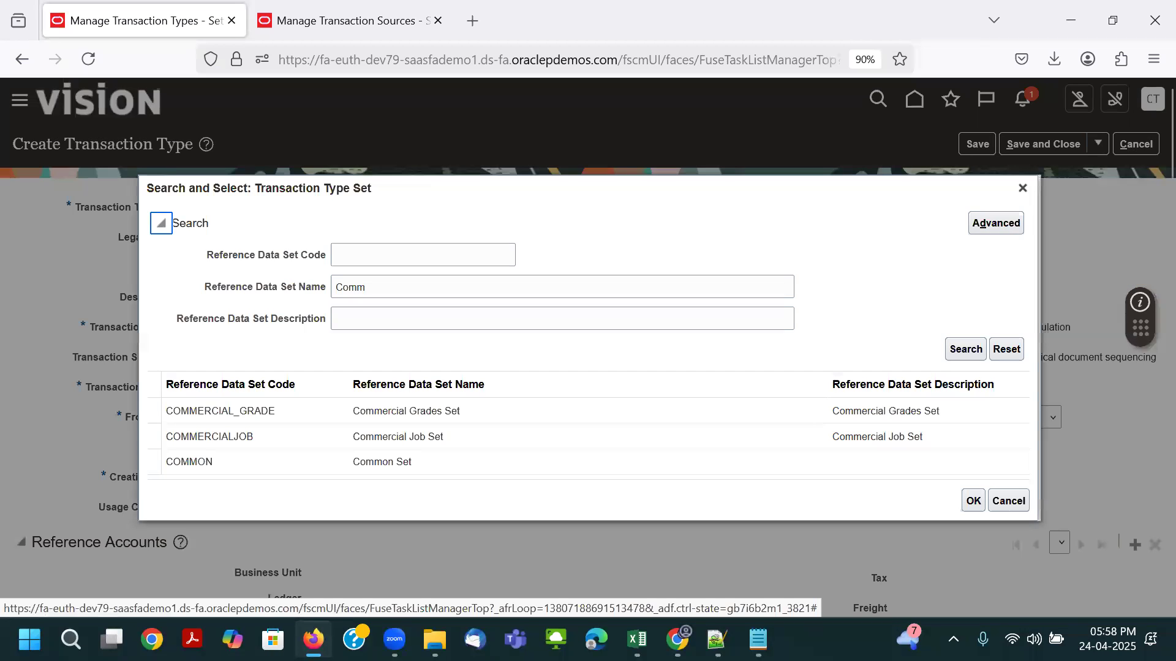
{"action": "double_click", "coordinate": [226, 462]}
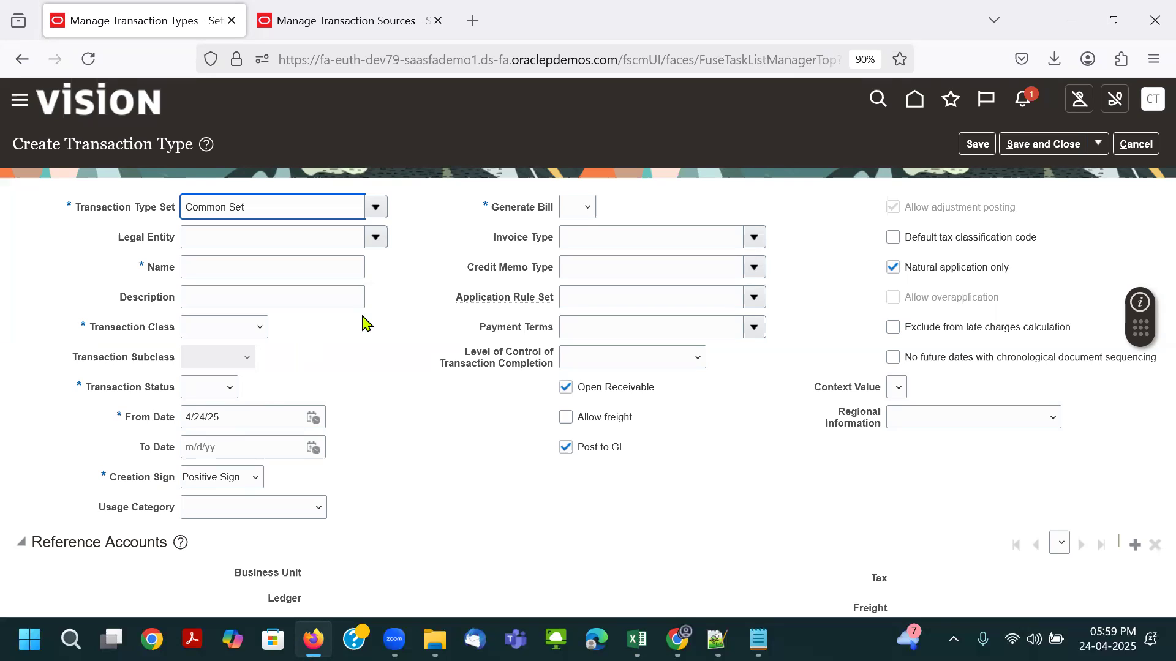
Step: Enter Prism Credit Memo as the name and description, and set the transaction class to Credit Memo
{"action": "left_click", "coordinate": [213, 267]}
{"action": "type", "text": "Prism Credit Memo"}
{"action": "left_click", "coordinate": [281, 290]}
{"action": "type", "text": "Prism Credit Memo"}
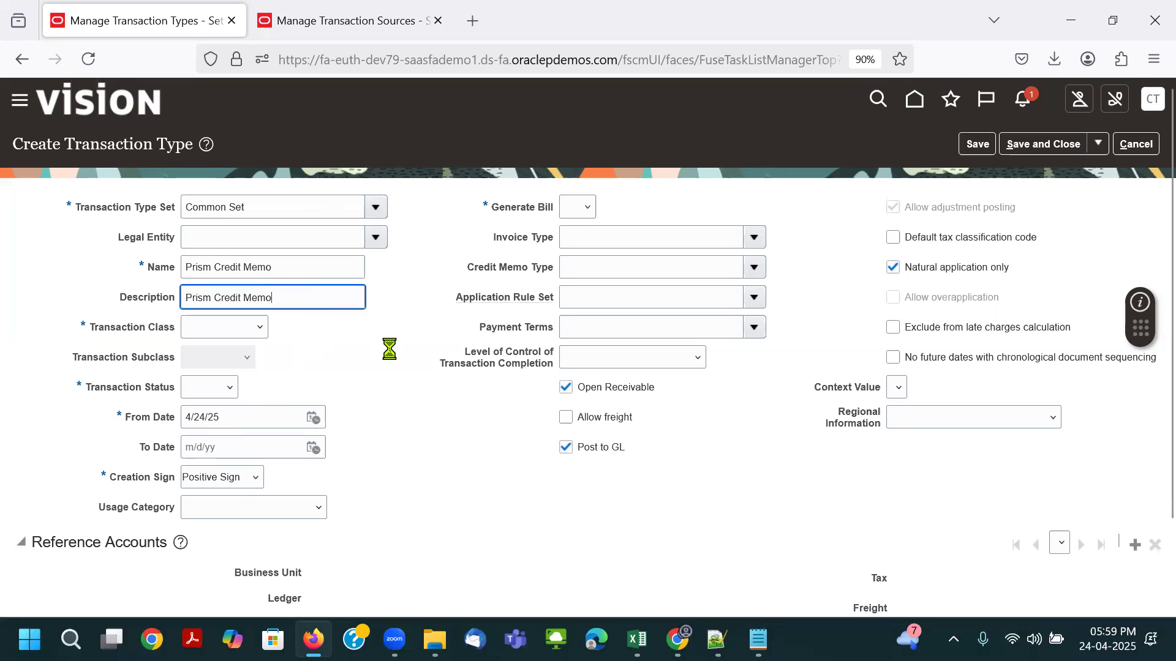
{"action": "left_click", "coordinate": [251, 327]}
{"action": "left_click", "coordinate": [235, 407]}
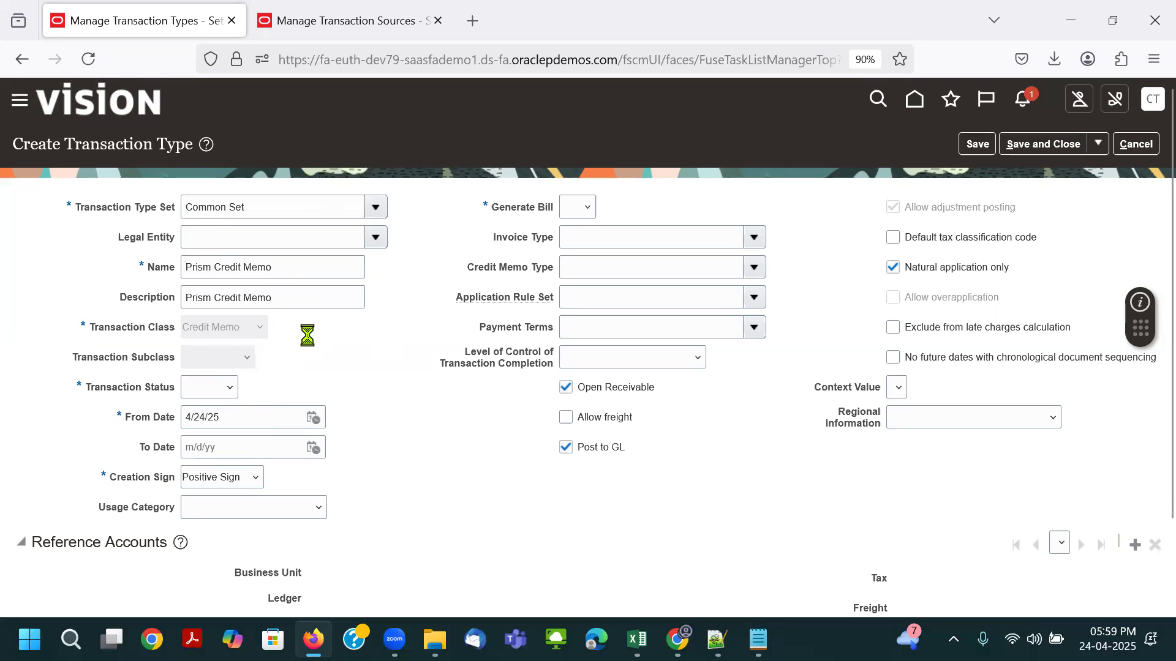
Step: Set Creation Sign to Negative Sign and Generate Bill to Yes, and allow overapplication instead of natural application only
{"action": "left_click", "coordinate": [239, 479]}
{"action": "left_click", "coordinate": [233, 518]}
{"action": "left_click", "coordinate": [577, 208]}
{"action": "left_click", "coordinate": [587, 247]}
{"action": "left_click", "coordinate": [963, 274]}
{"action": "left_click", "coordinate": [959, 301]}
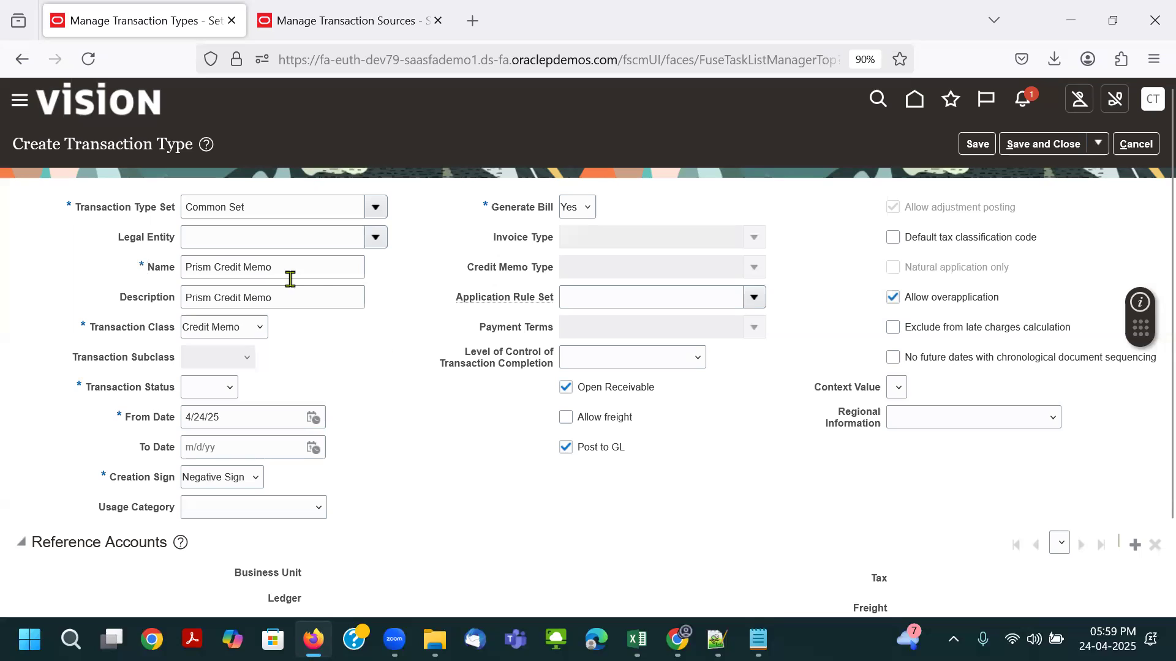
Step: Set the credit memo type's transaction status to Open
{"action": "left_click_drag", "start_coordinate": [289, 276], "coordinate": [9, 298]}
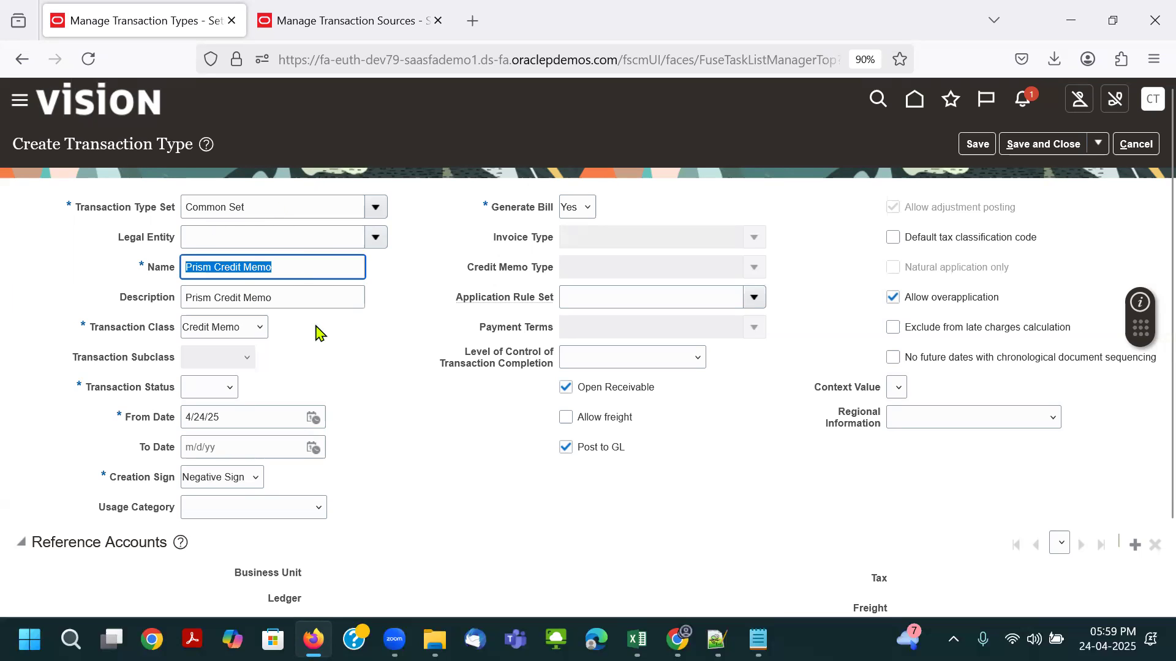
{"action": "left_click_drag", "start_coordinate": [102, 331], "coordinate": [232, 334]}
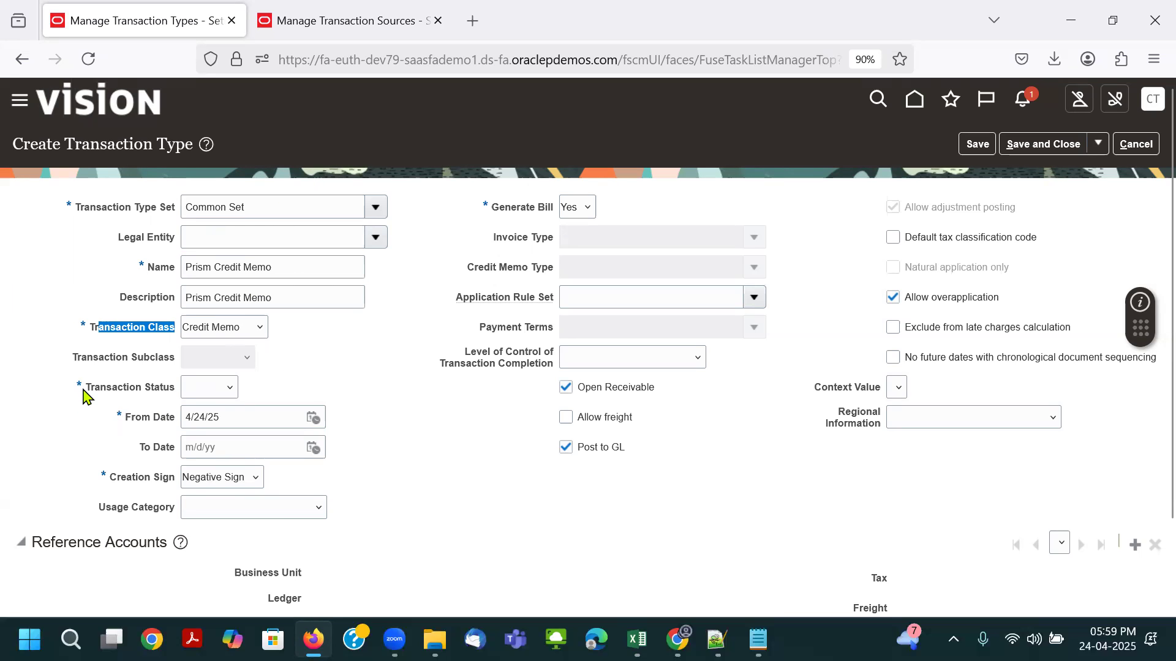
{"action": "left_click", "coordinate": [211, 389]}
{"action": "left_click", "coordinate": [216, 450]}
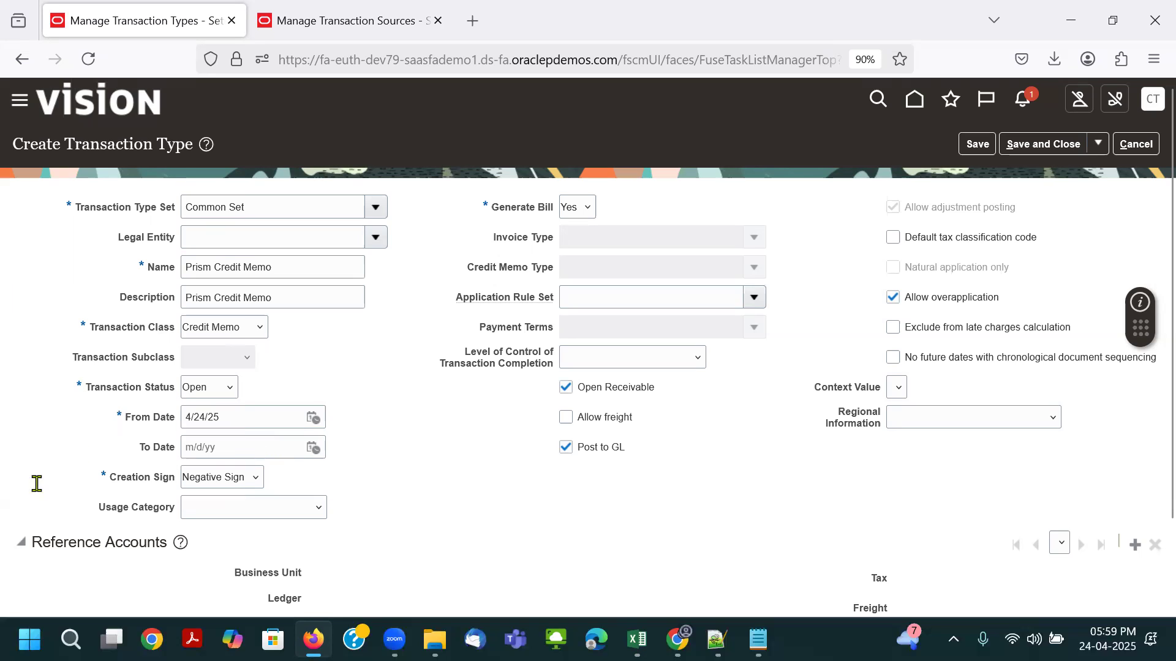
Step: Set the Application Rule Set to Prorate All, leaving Negative Sign and Post to GL selected
{"action": "left_click_drag", "start_coordinate": [91, 485], "coordinate": [162, 481]}
{"action": "left_click", "coordinate": [260, 479]}
{"action": "left_click", "coordinate": [398, 488]}
{"action": "left_click", "coordinate": [760, 299]}
{"action": "left_click", "coordinate": [589, 354]}
{"action": "left_click_drag", "start_coordinate": [653, 461], "coordinate": [522, 455]}
{"action": "left_click", "coordinate": [729, 463]}
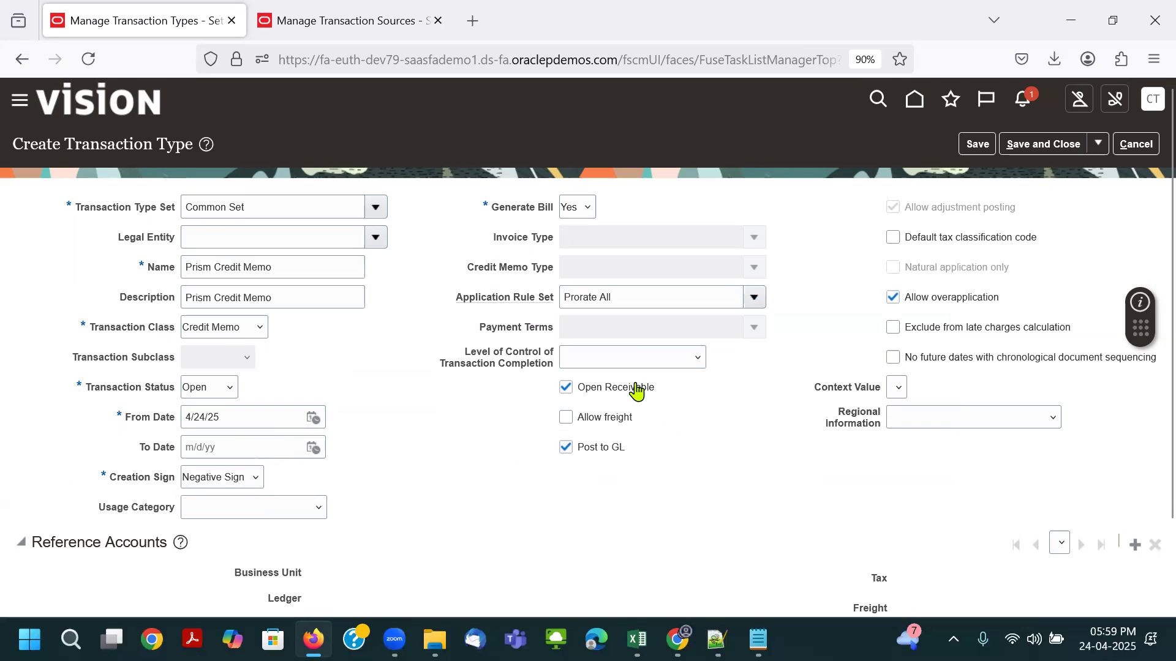
Step: Add reference accounts for the business unit Kubota Limited US BU using its defaulted account combinations
{"action": "left_click", "coordinate": [1133, 545]}
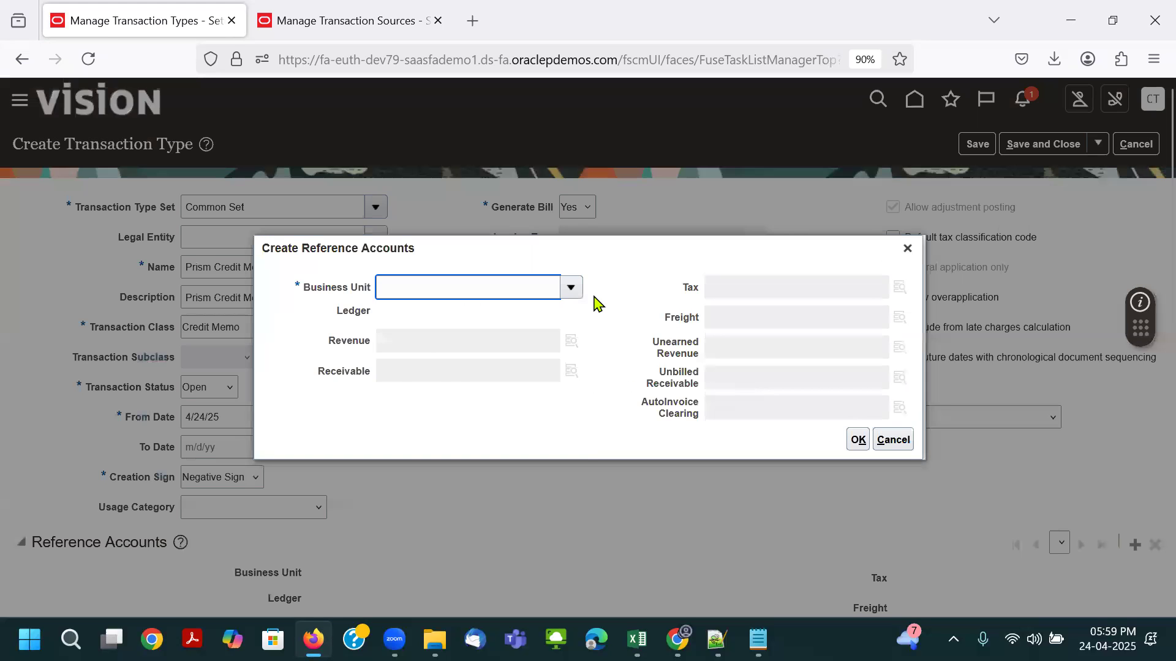
{"action": "left_click", "coordinate": [570, 288]}
{"action": "left_click", "coordinate": [500, 314]}
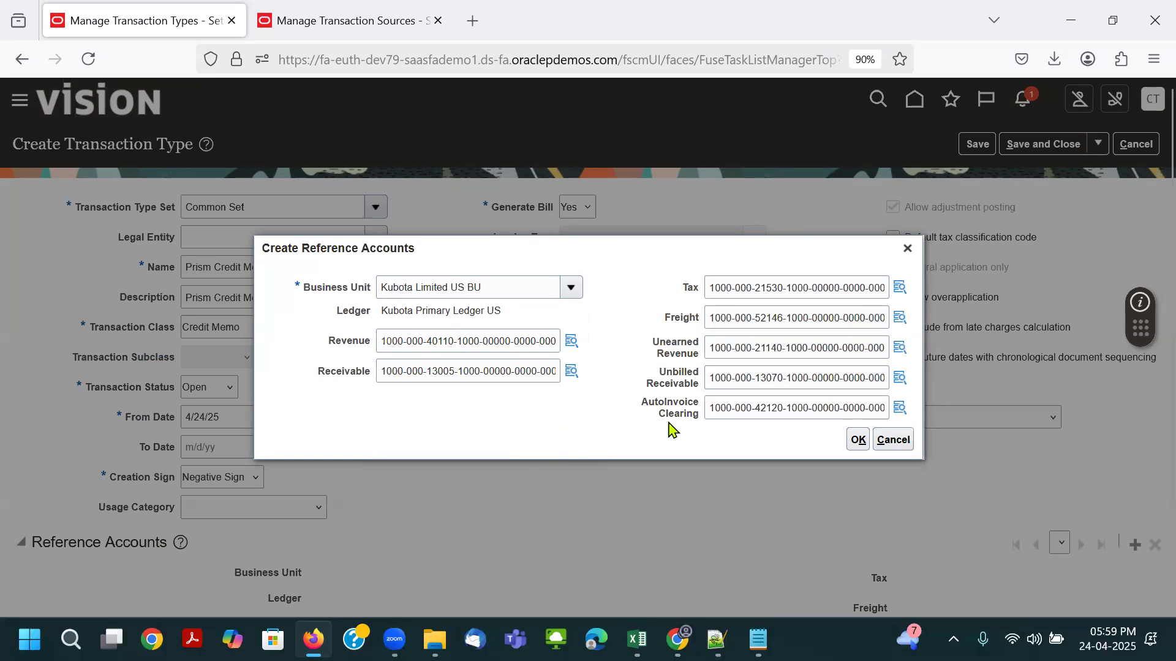
{"action": "left_click", "coordinate": [855, 441]}
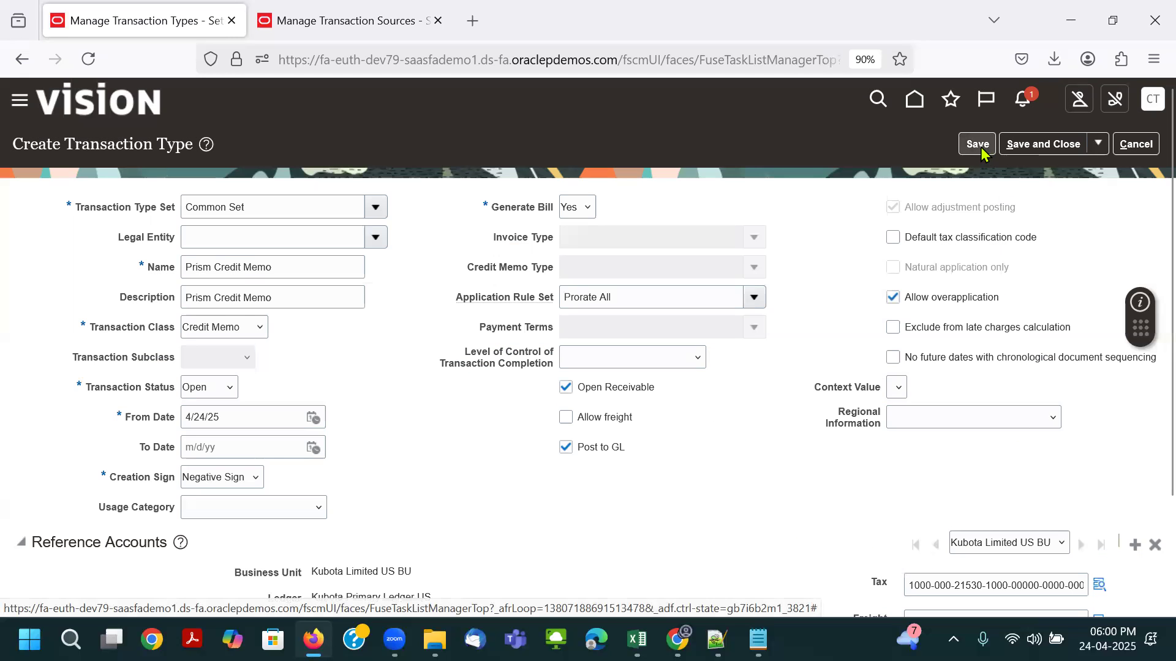
Step: Save the Prism Credit Memo transaction type and return to the Financials setup task list
{"action": "left_click", "coordinate": [977, 144]}
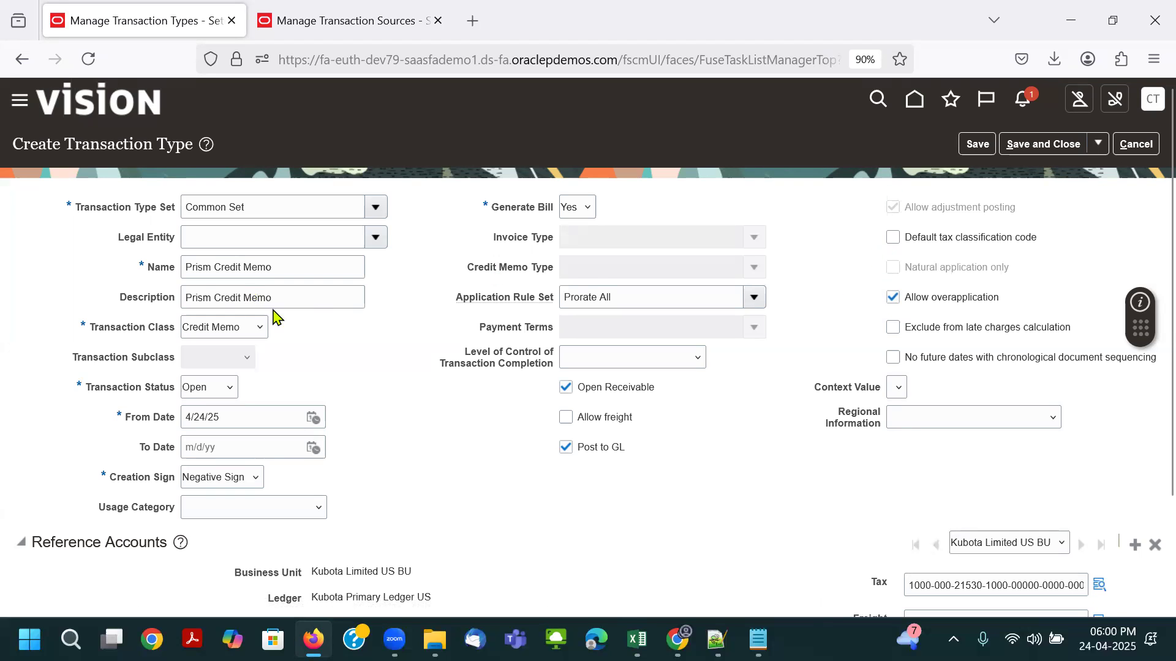
{"action": "scroll", "coordinate": [343, 355], "scroll_direction": "down", "scroll_amount": 2}
{"action": "scroll", "coordinate": [845, 511], "scroll_direction": "up", "scroll_amount": 2}
{"action": "scroll", "coordinate": [857, 514], "scroll_direction": "up", "scroll_amount": 1}
{"action": "left_click", "coordinate": [1043, 144]}
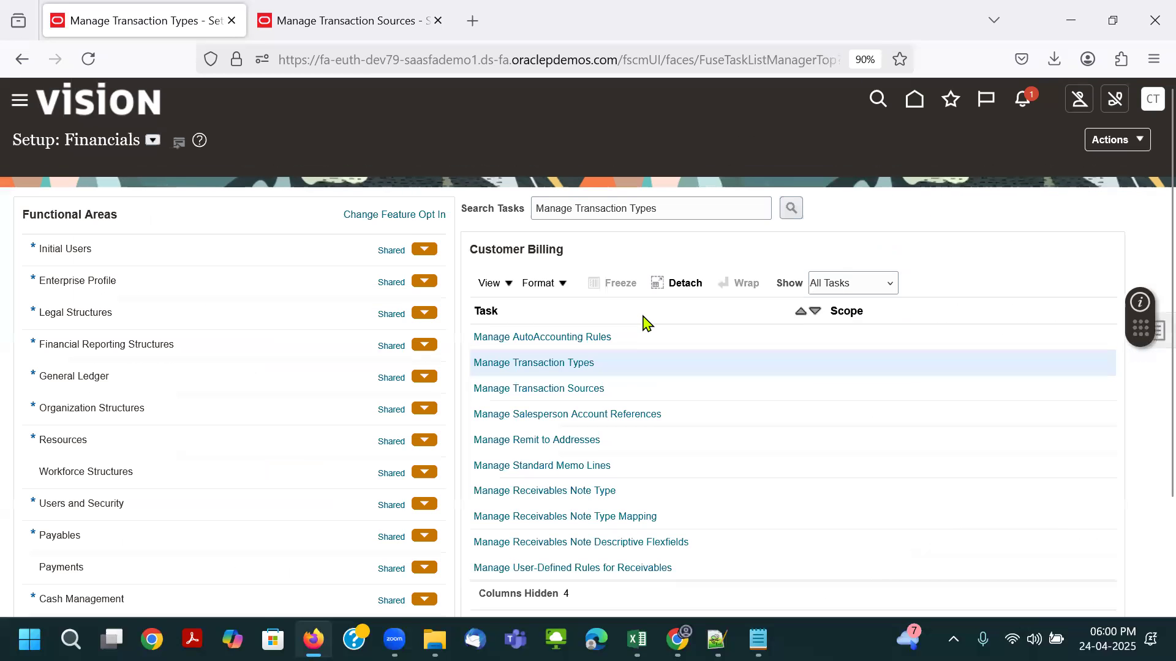
Step: Check the payment terms in the Excel checklist, and download AutoInvoiceImportTemplate.xlsm from Oracle's AutoInvoice Import documentation page in Chrome
{"action": "key", "text": "alt+Tab"}
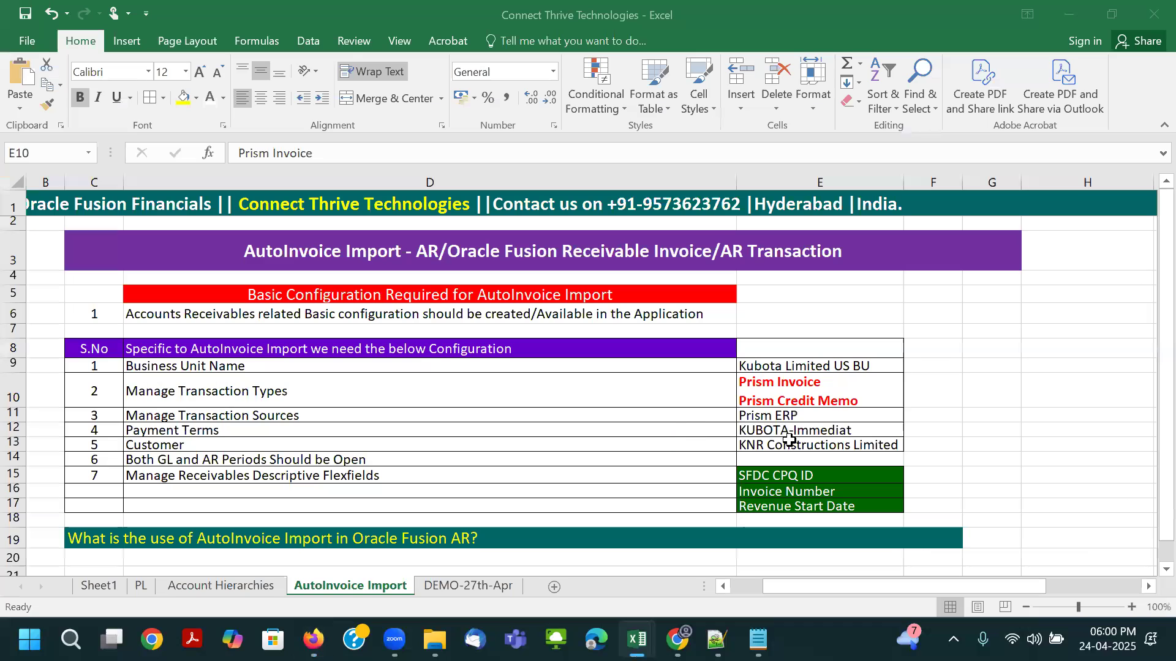
{"action": "left_click", "coordinate": [607, 429]}
{"action": "left_click", "coordinate": [776, 432]}
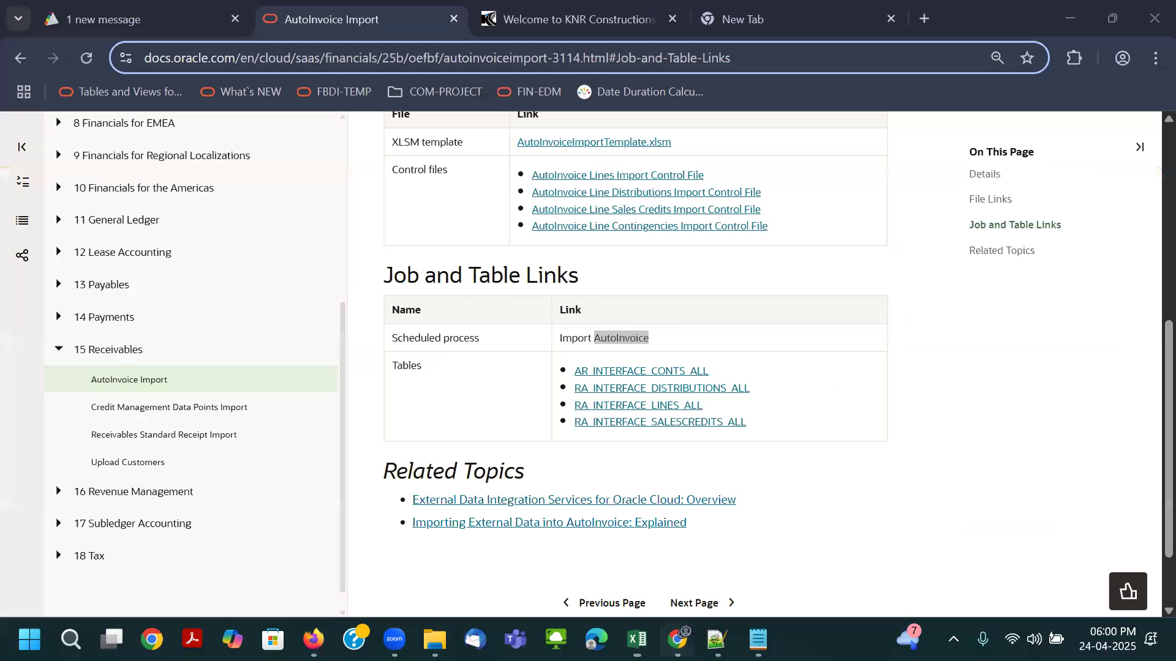
{"action": "left_click", "coordinate": [676, 640]}
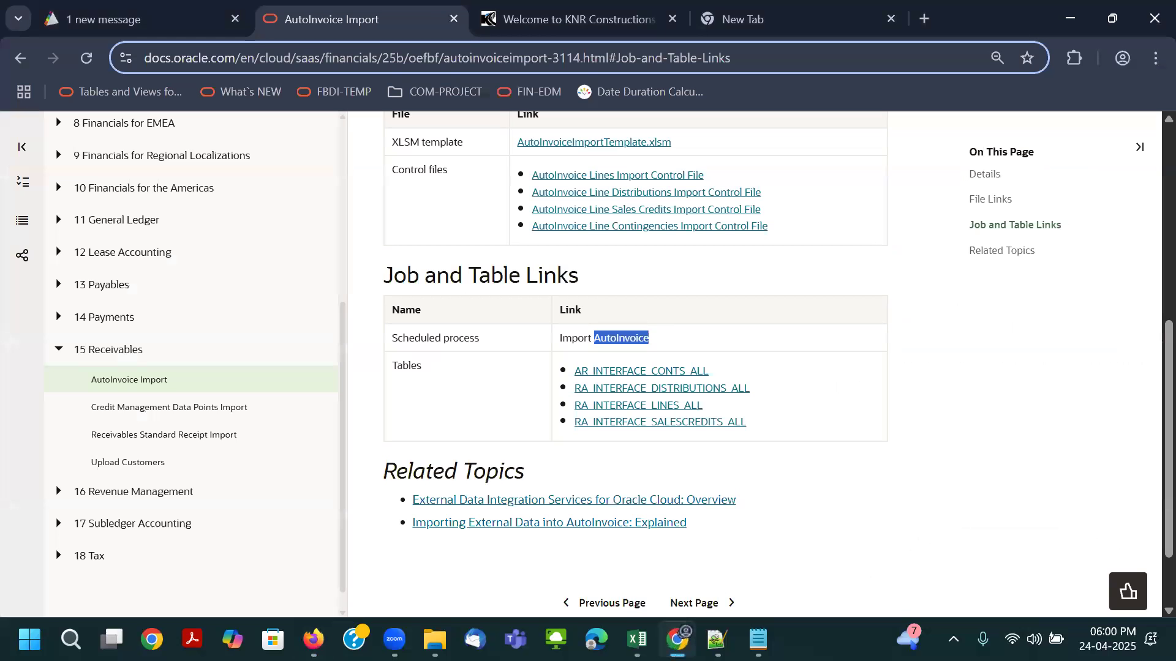
{"action": "scroll", "coordinate": [904, 385], "scroll_direction": "up", "scroll_amount": 5}
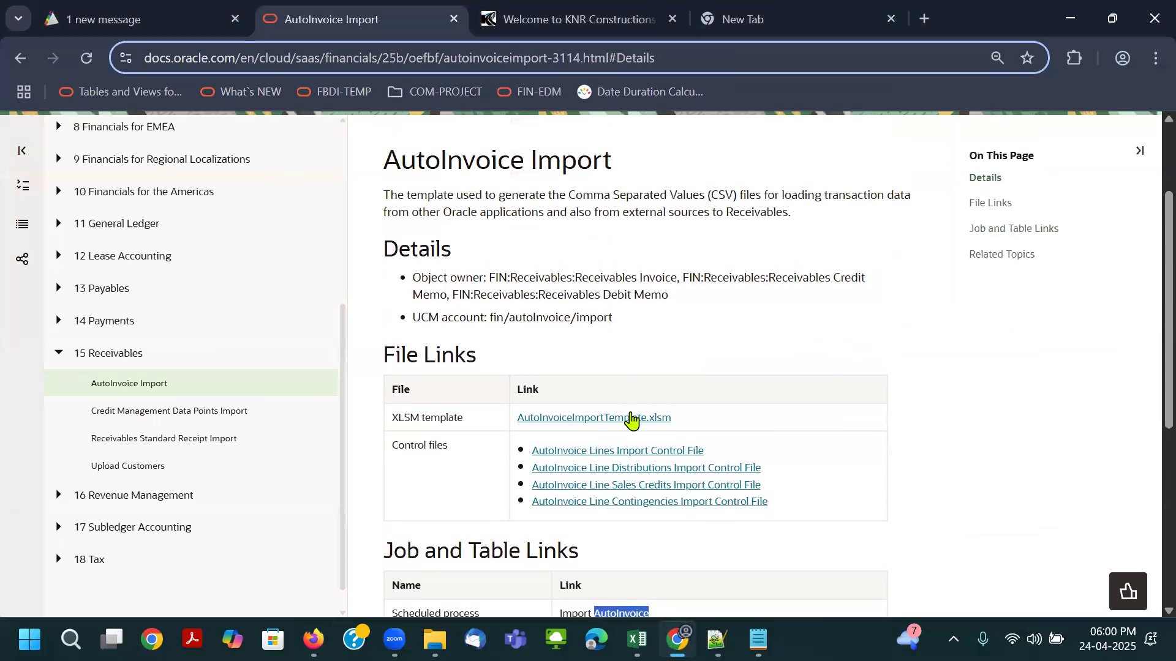
{"action": "left_click", "coordinate": [630, 422]}
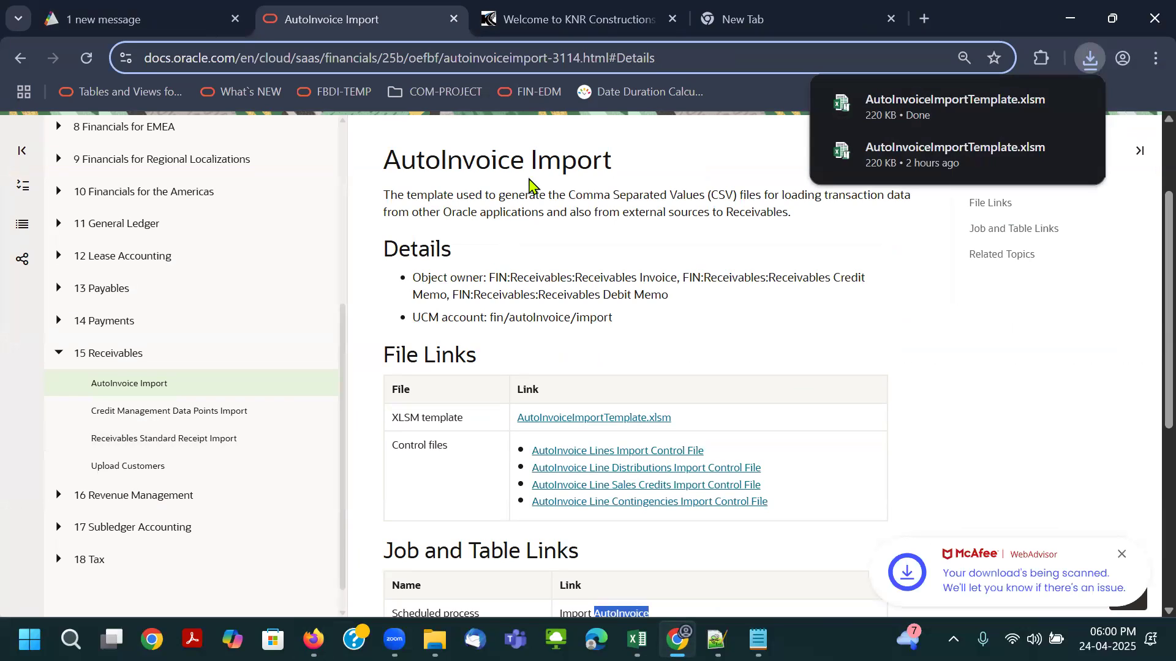
Step: Paste the downloaded template into the KUBOTA folder and rename it AutoInvoiceImportTemplate-CM-ONLY-KUBOTA
{"action": "key", "text": "alt+Tab"}
{"action": "key", "text": "ctrl+v"}
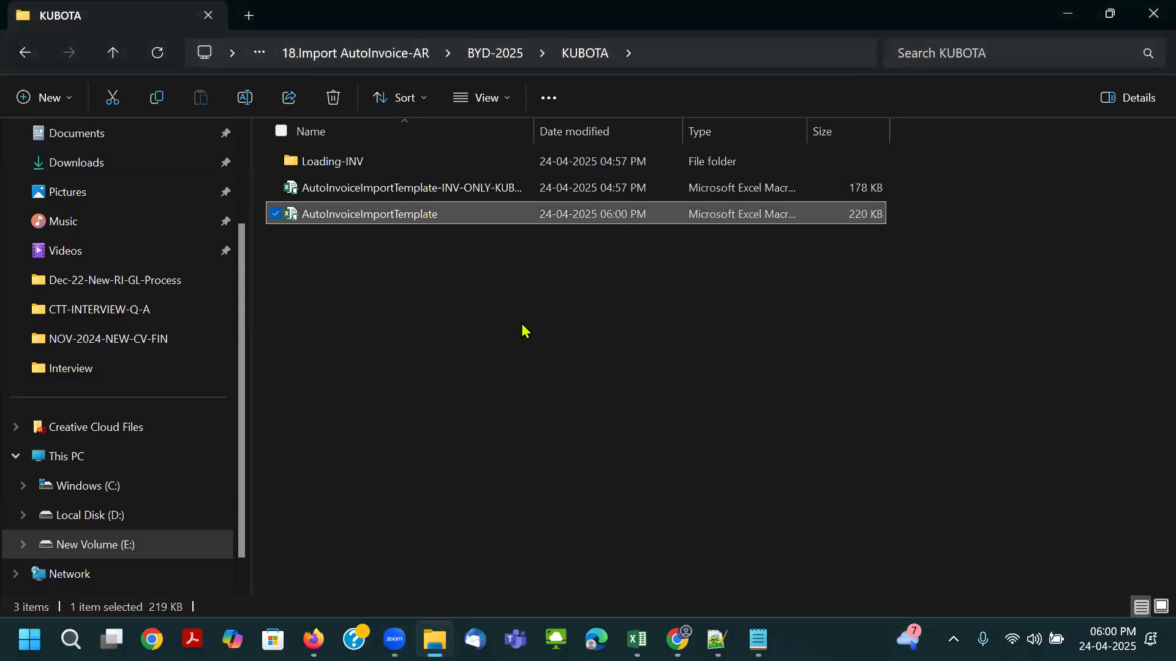
{"action": "double_click", "coordinate": [538, 132]}
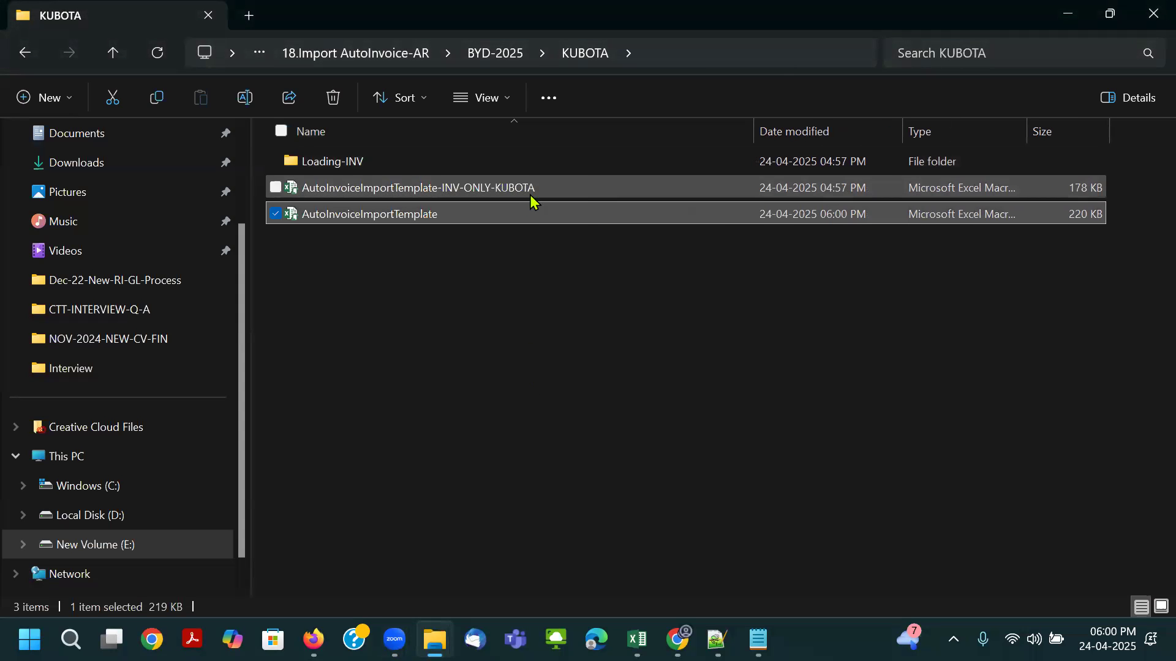
{"action": "left_click", "coordinate": [455, 216]}
{"action": "type", "text": "-CM-O"}
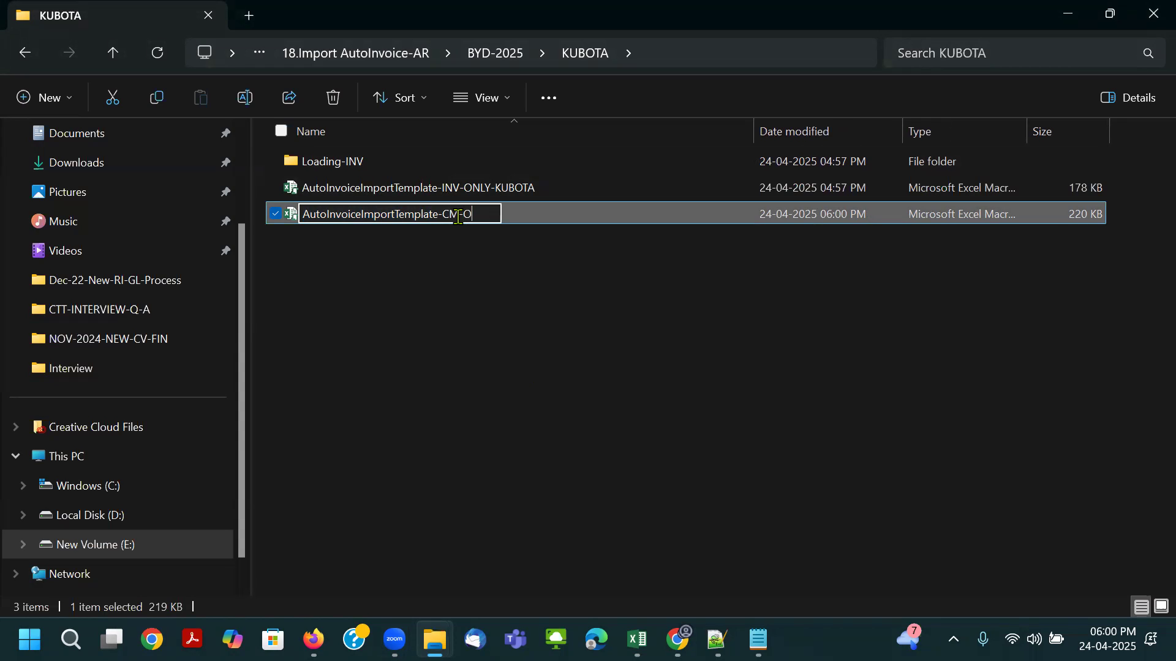
{"action": "type", "text": "NLY-KU"}
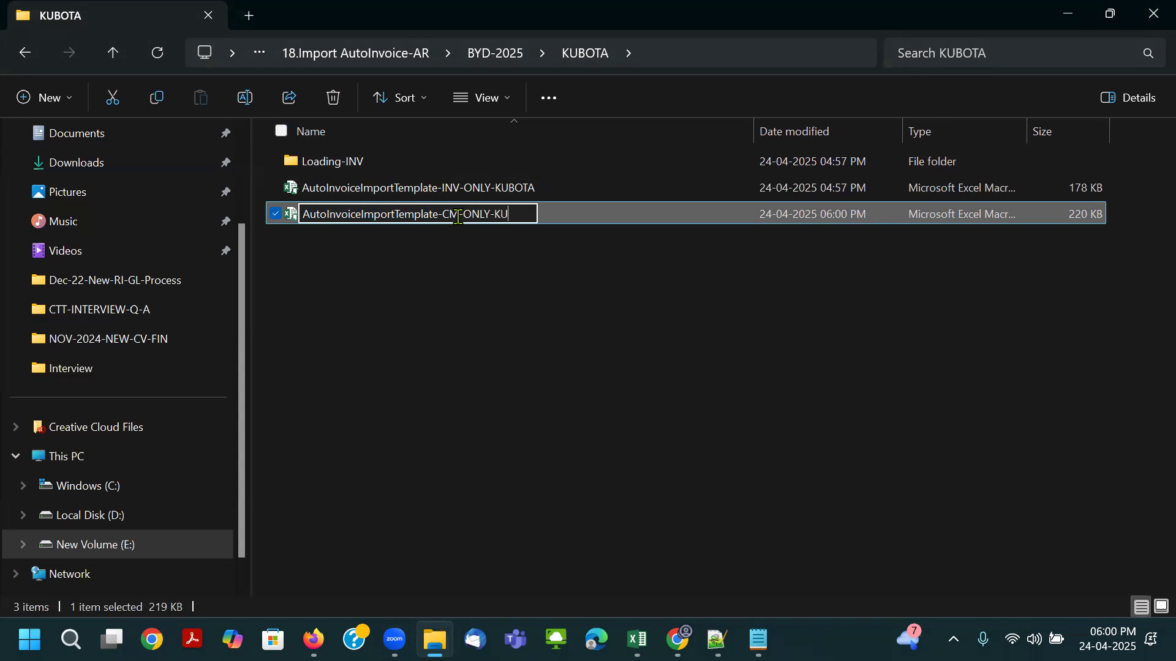
{"action": "type", "text": "BOTA"}
{"action": "key", "text": "Return"}
Step: Open the renamed template and remove all sample data from row 5 down on the RA_INTERFACE_LINES_ALL sheet
{"action": "double_click", "coordinate": [467, 215]}
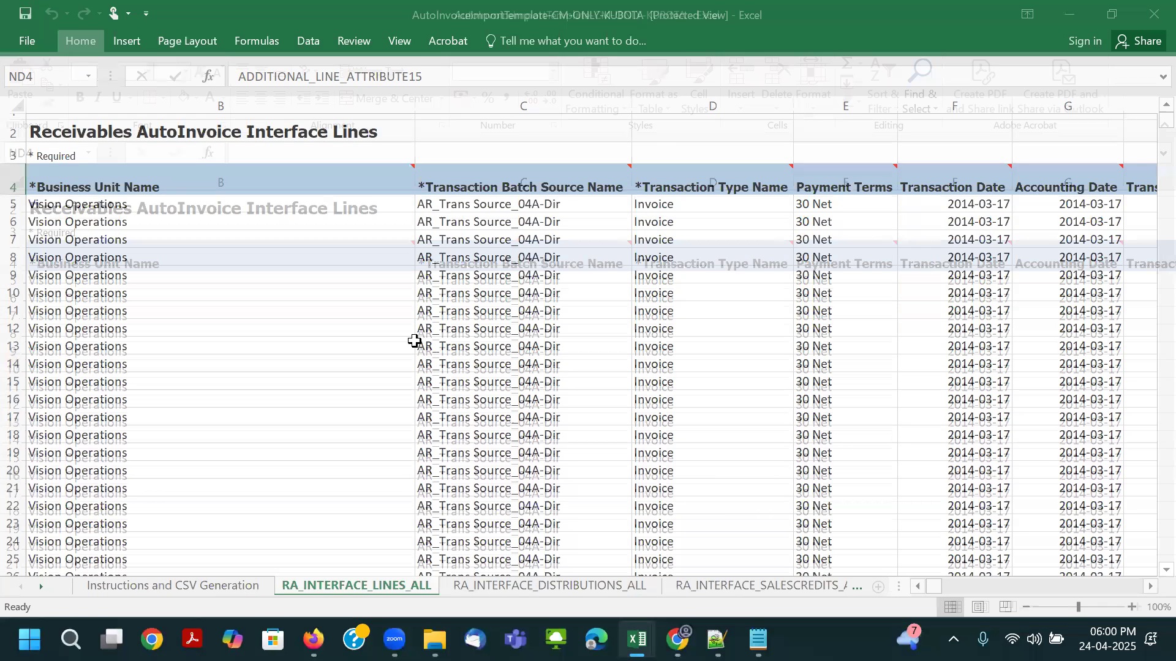
{"action": "left_click", "coordinate": [411, 338]}
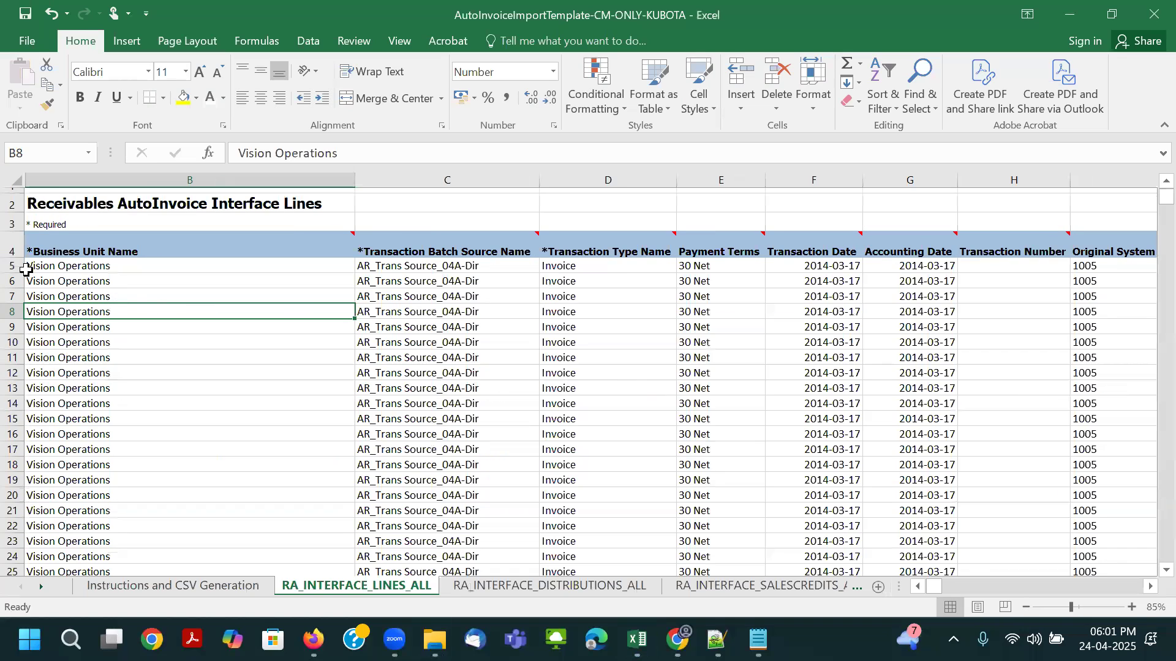
{"action": "left_click", "coordinate": [14, 265]}
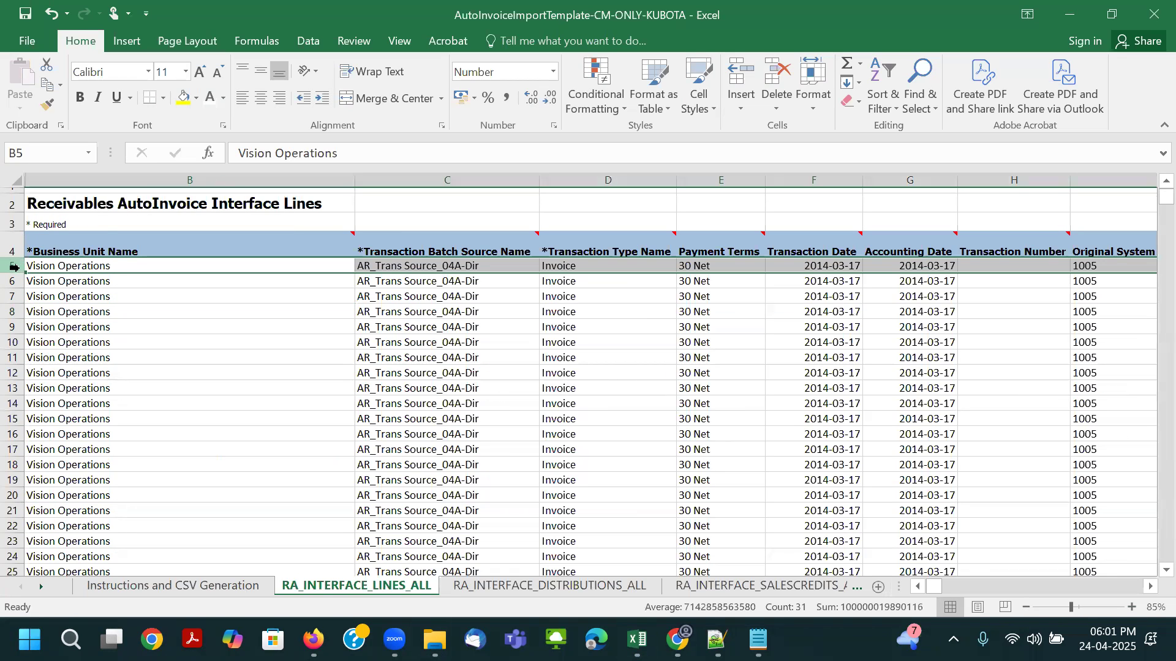
{"action": "left_click_drag", "start_coordinate": [15, 267], "coordinate": [12, 267]}
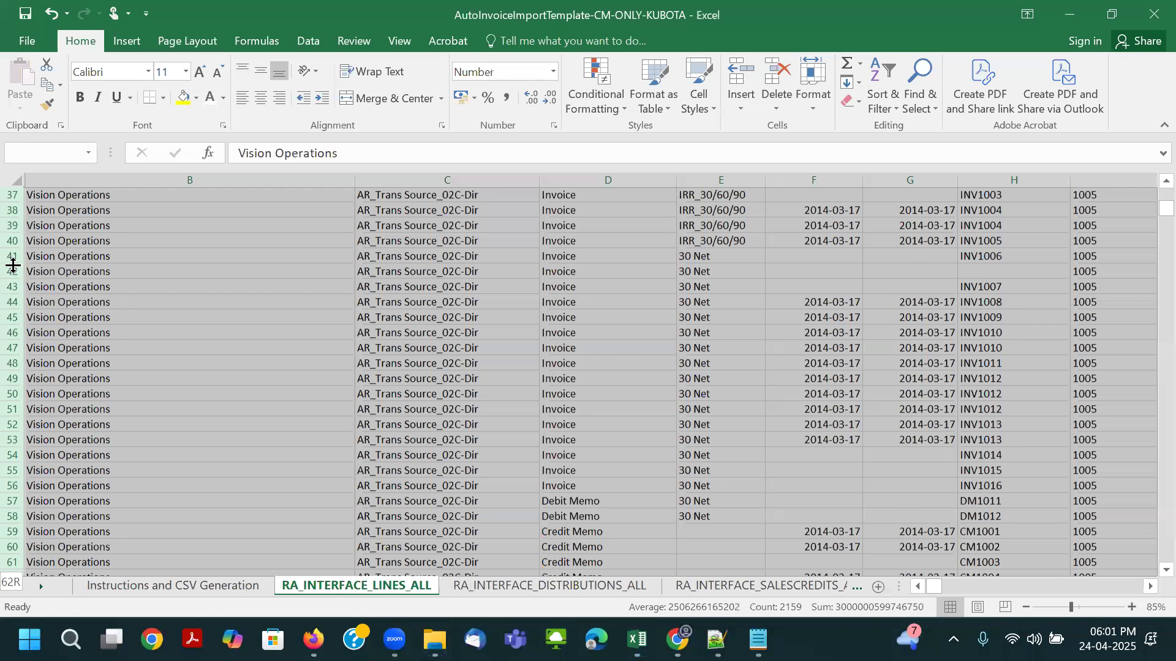
{"action": "scroll", "coordinate": [13, 263], "scroll_direction": "down", "scroll_amount": 2}
{"action": "right_click", "coordinate": [15, 262]}
{"action": "left_click", "coordinate": [52, 414]}
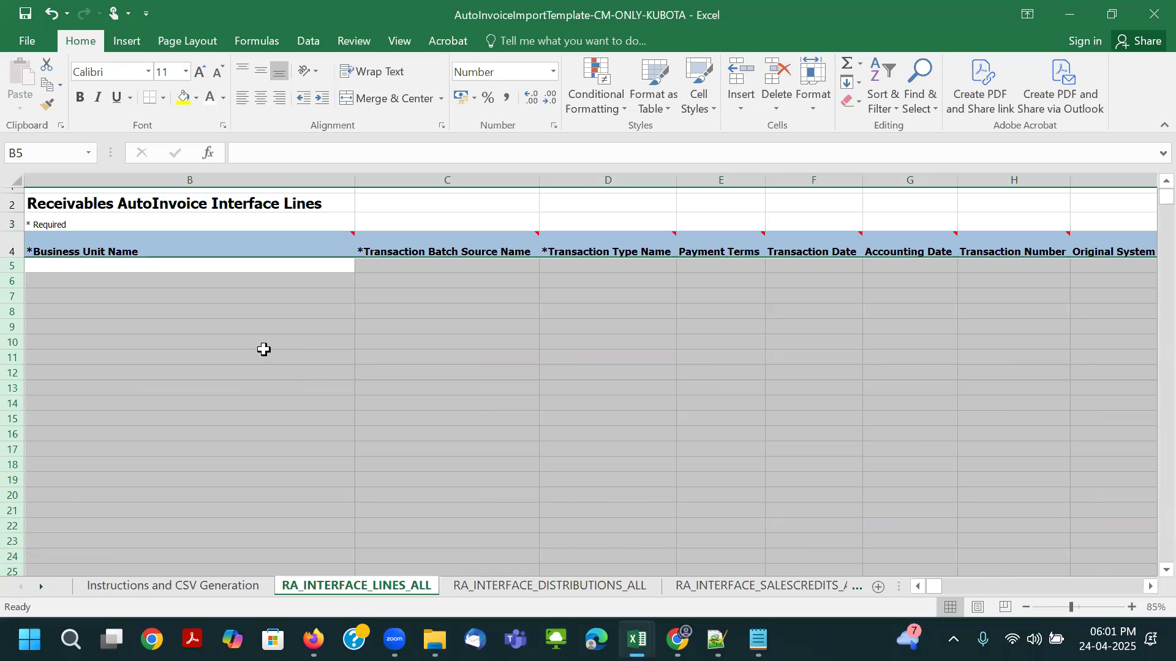
{"action": "left_click", "coordinate": [264, 350]}
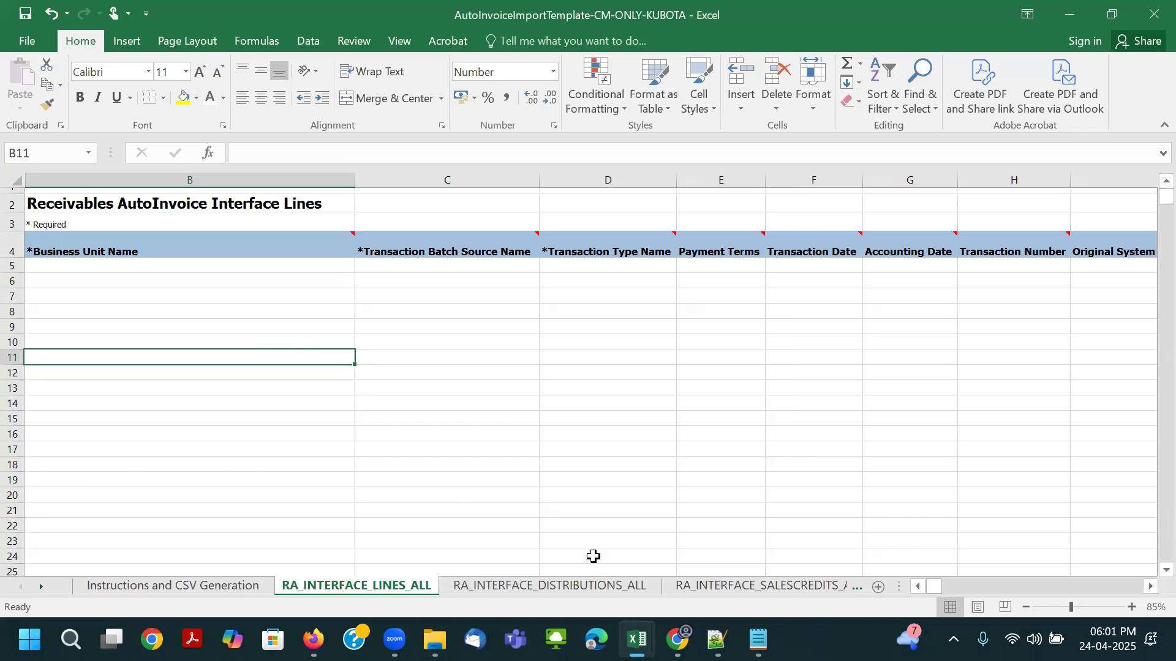
{"action": "left_click", "coordinate": [459, 463]}
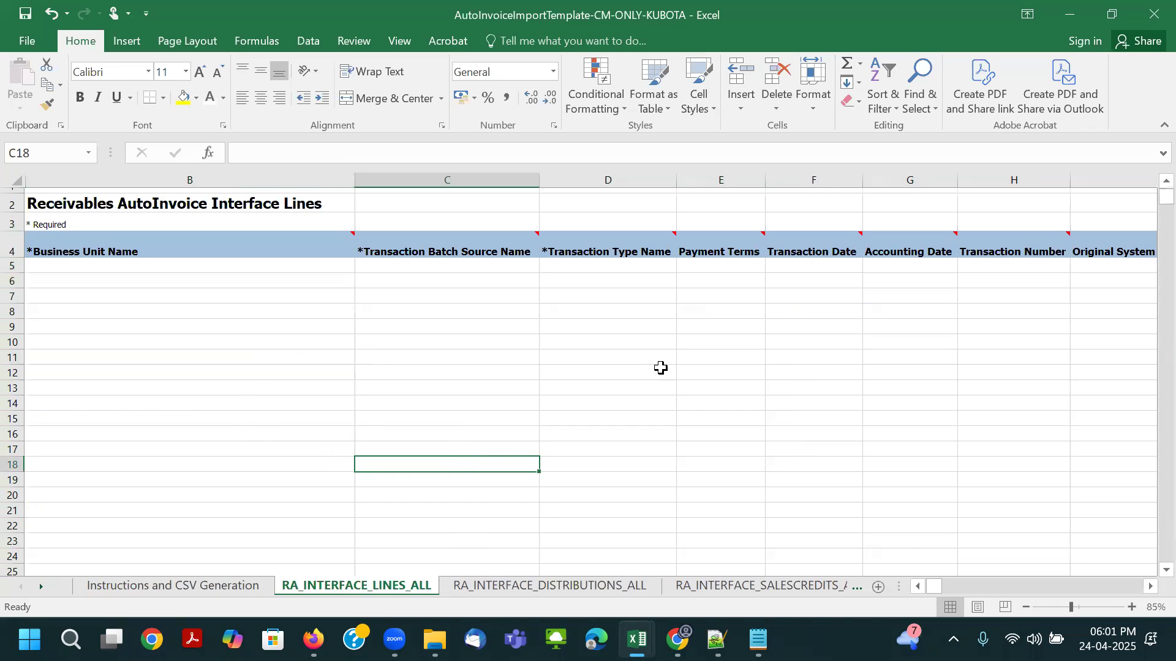
Step: Close the workbook without saving and delete AutoInvoiceImportTemplate-CM-ONLY-KUBOTA from the KUBOTA folder
{"action": "left_click", "coordinate": [1149, 14]}
{"action": "left_click", "coordinate": [588, 341]}
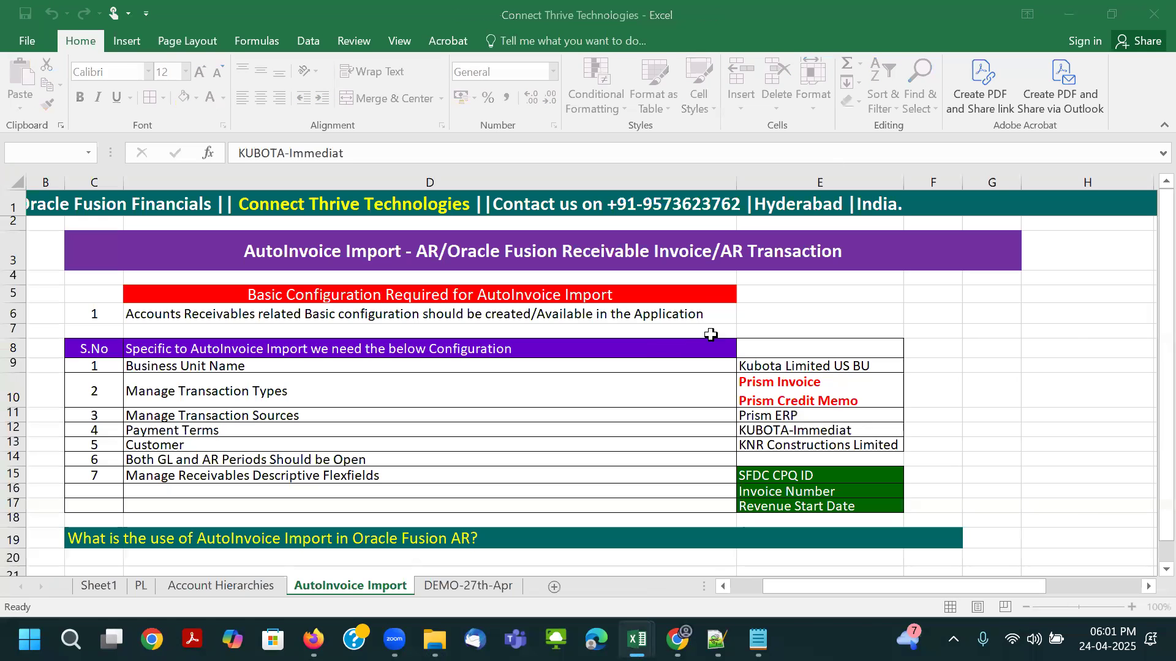
{"action": "key", "text": "alt+Tab"}
{"action": "left_click", "coordinate": [512, 240]}
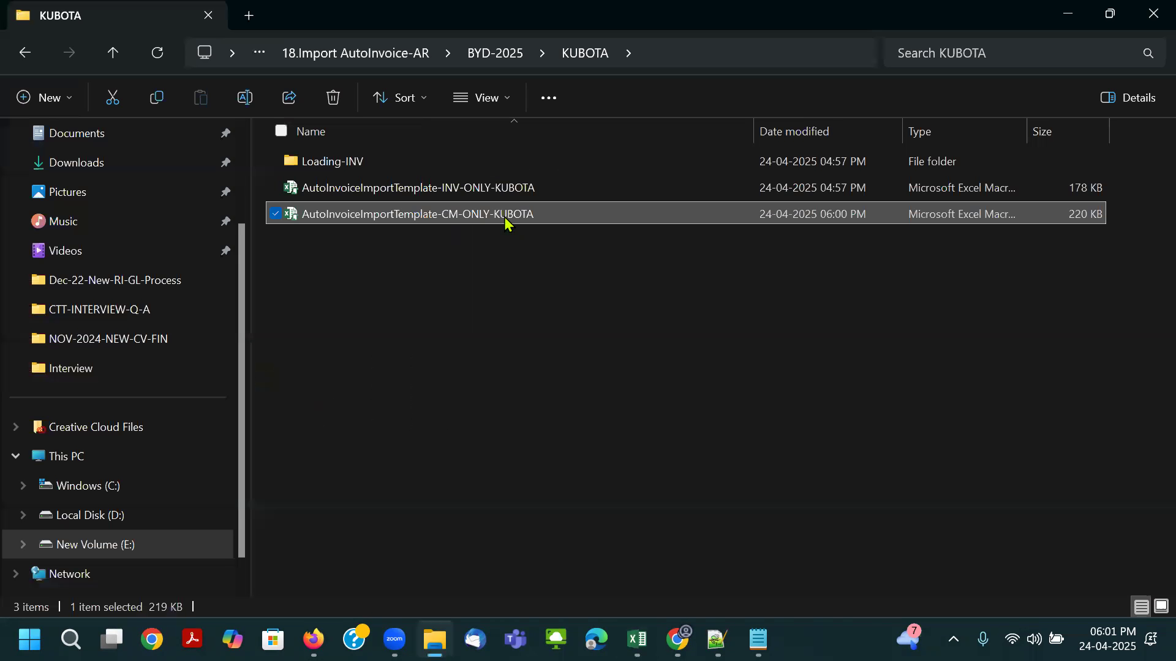
{"action": "key", "text": "Delete"}
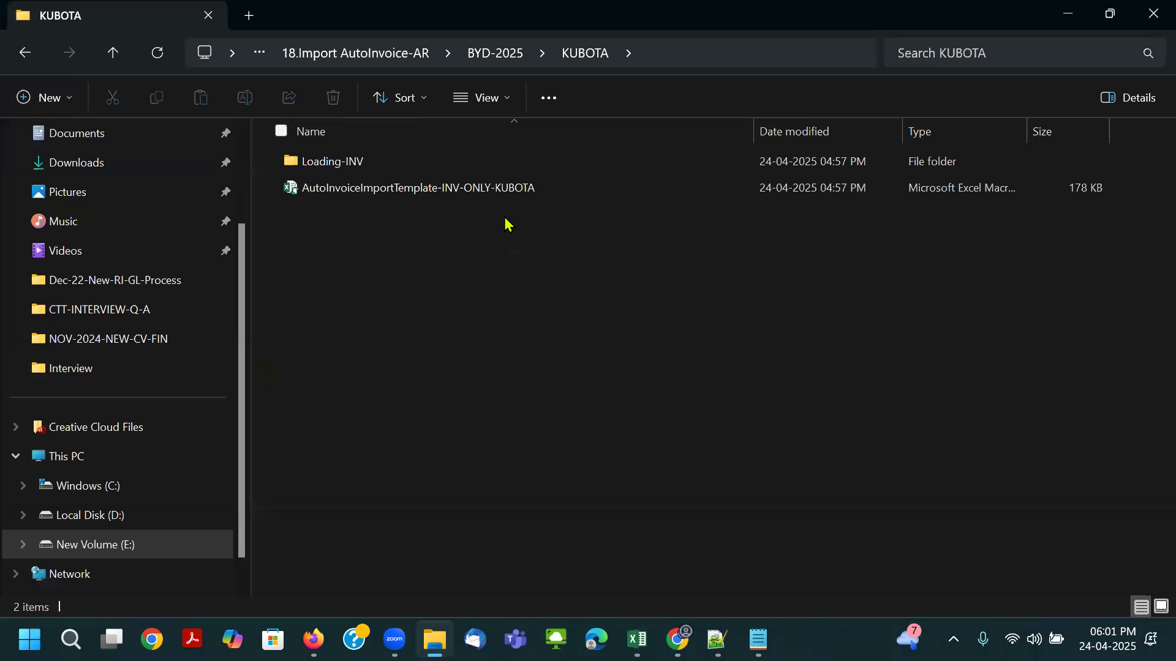
Step: Open AutoInvoiceImportTemplate-INV-ONLY-KUBOTA and review its interface lines, distributions and instructions sheets
{"action": "left_click", "coordinate": [486, 195]}
{"action": "double_click", "coordinate": [486, 195]}
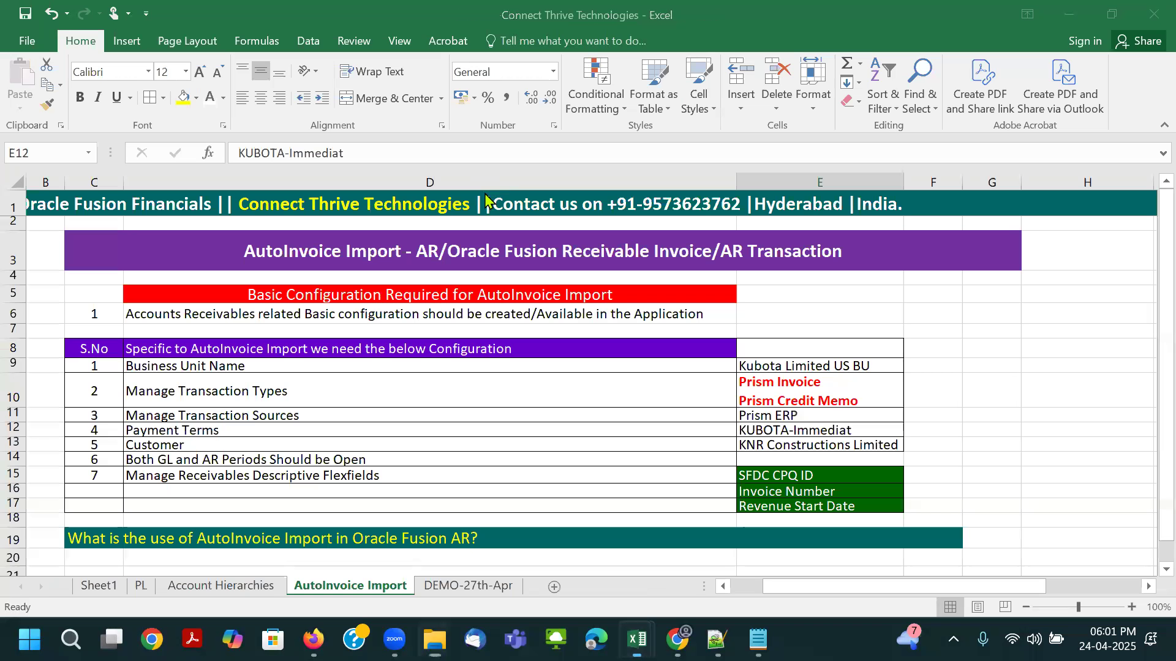
{"action": "left_click", "coordinate": [555, 368]}
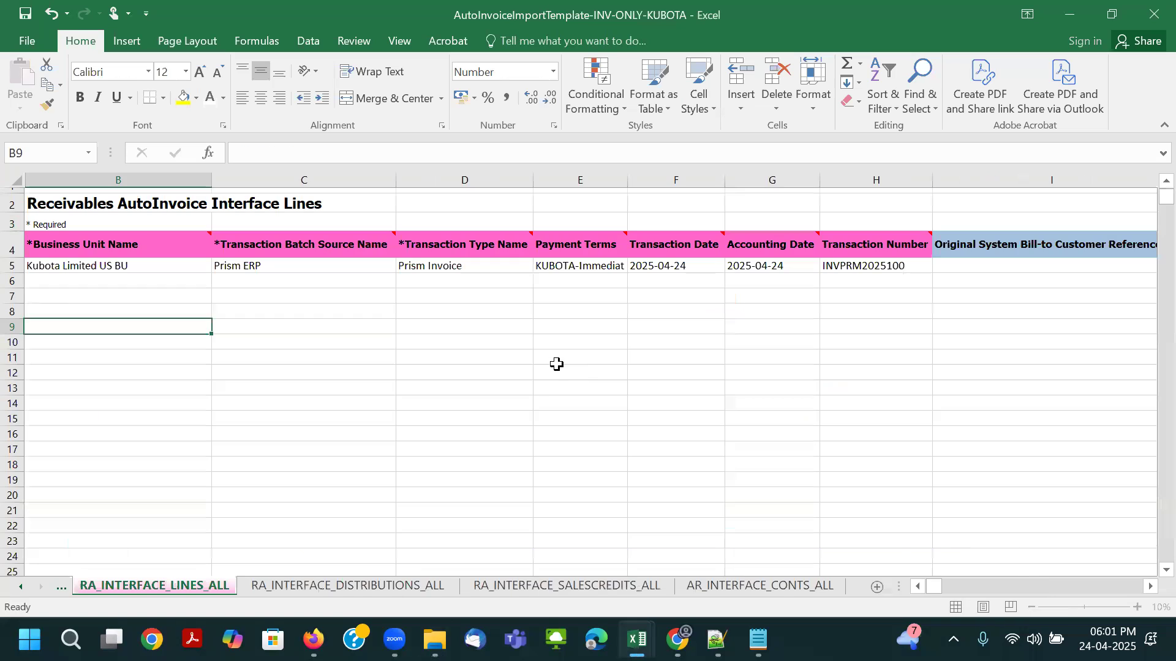
{"action": "left_click", "coordinate": [557, 362]}
{"action": "left_click", "coordinate": [289, 589]}
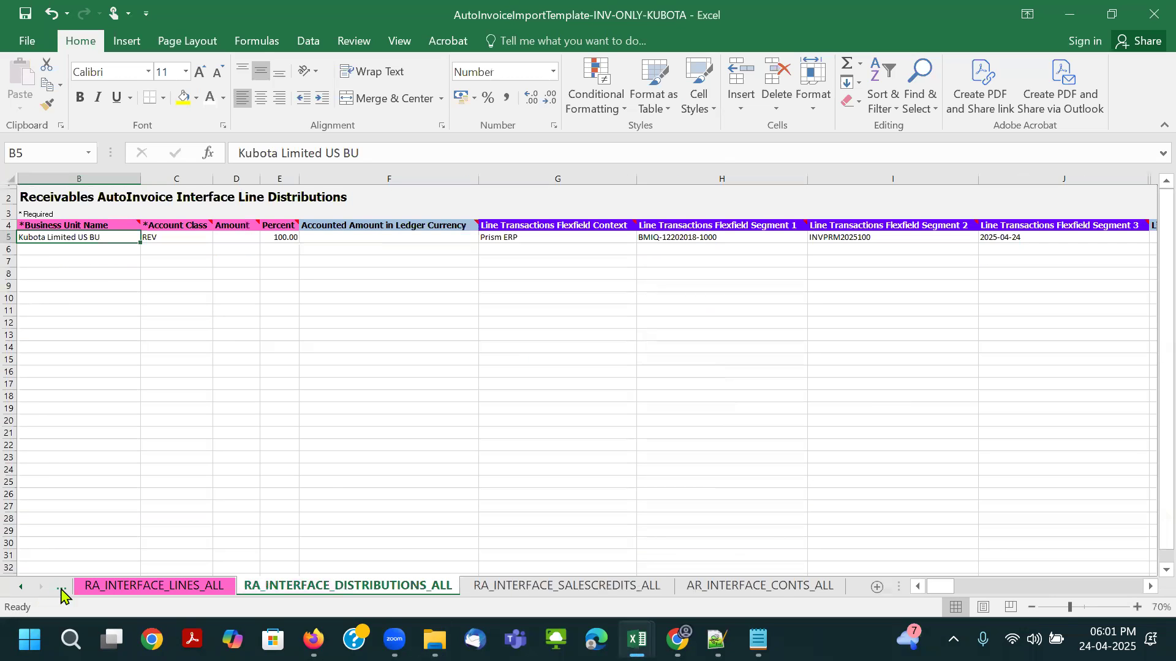
{"action": "left_click", "coordinate": [62, 589]}
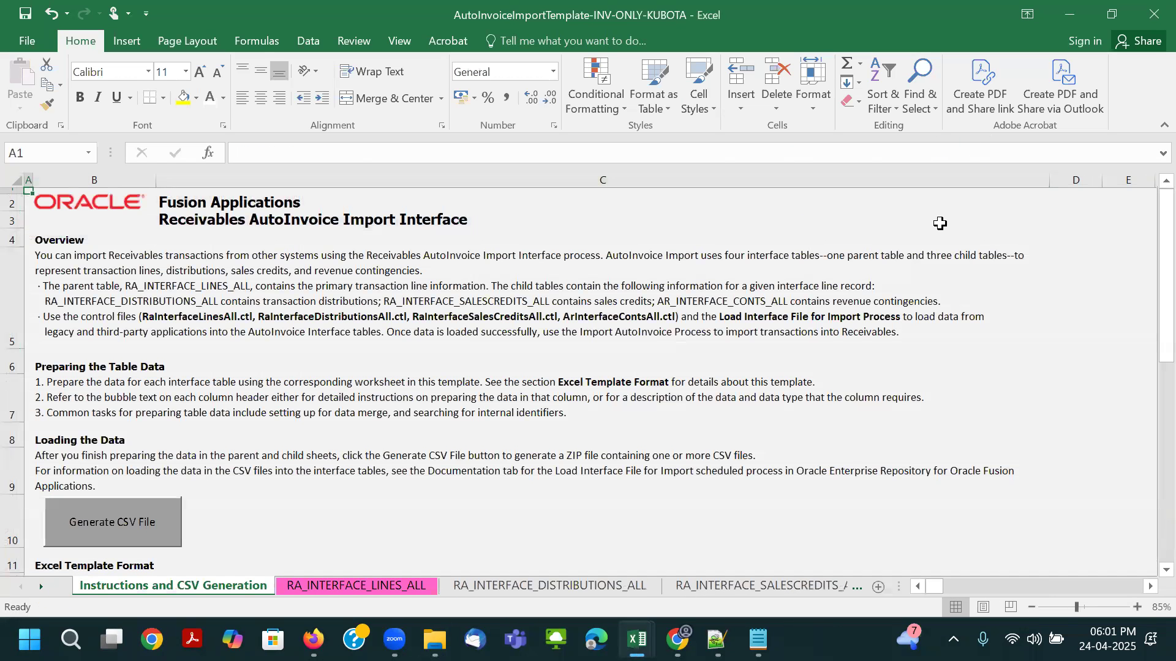
Step: Save the invoice template as a copy named AutoInvoiceImportTemplate-CM-ONLY-KUBOTA in the KUBOTA folder
{"action": "left_click", "coordinate": [27, 40]}
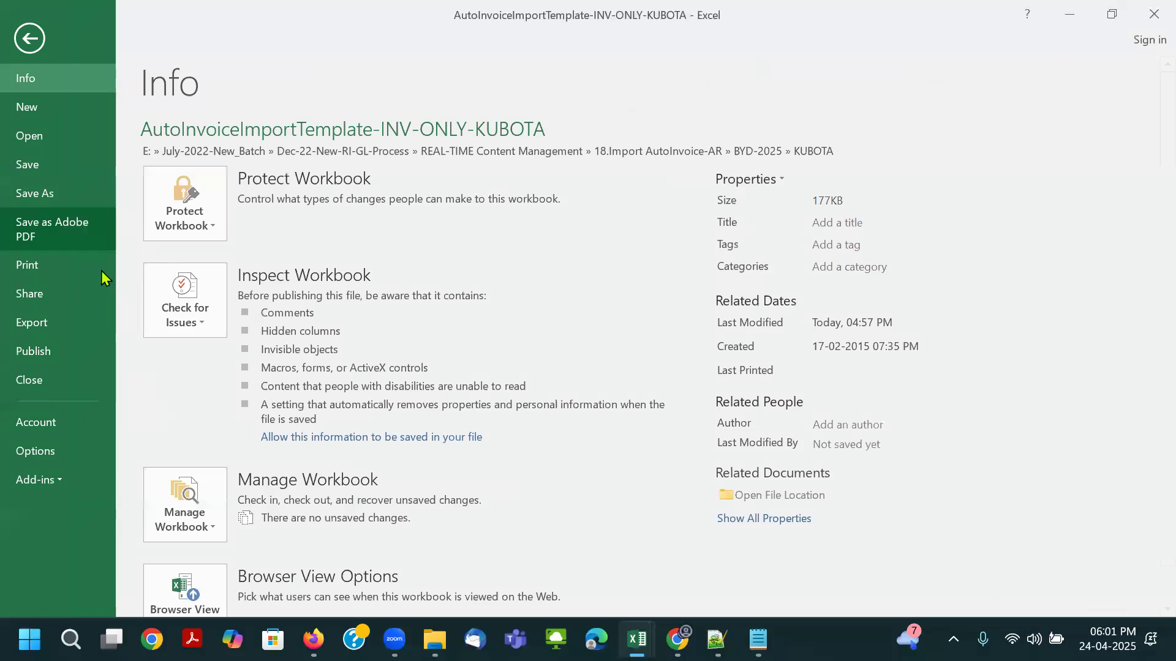
{"action": "left_click", "coordinate": [60, 199]}
{"action": "left_click", "coordinate": [512, 173]}
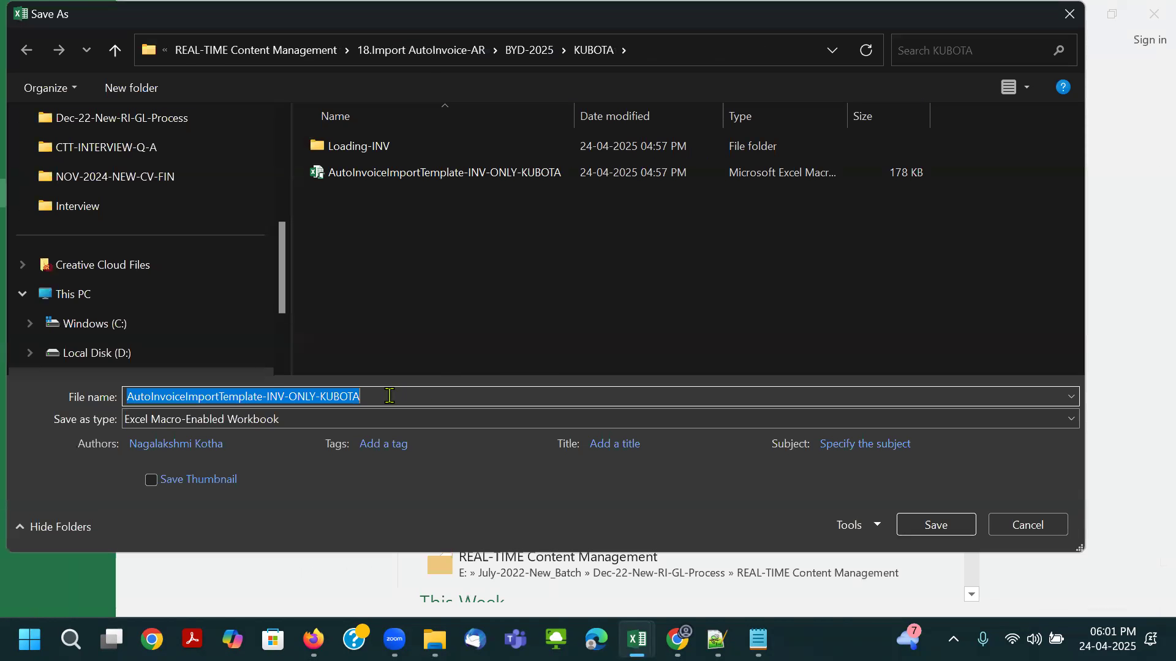
{"action": "left_click", "coordinate": [390, 397]}
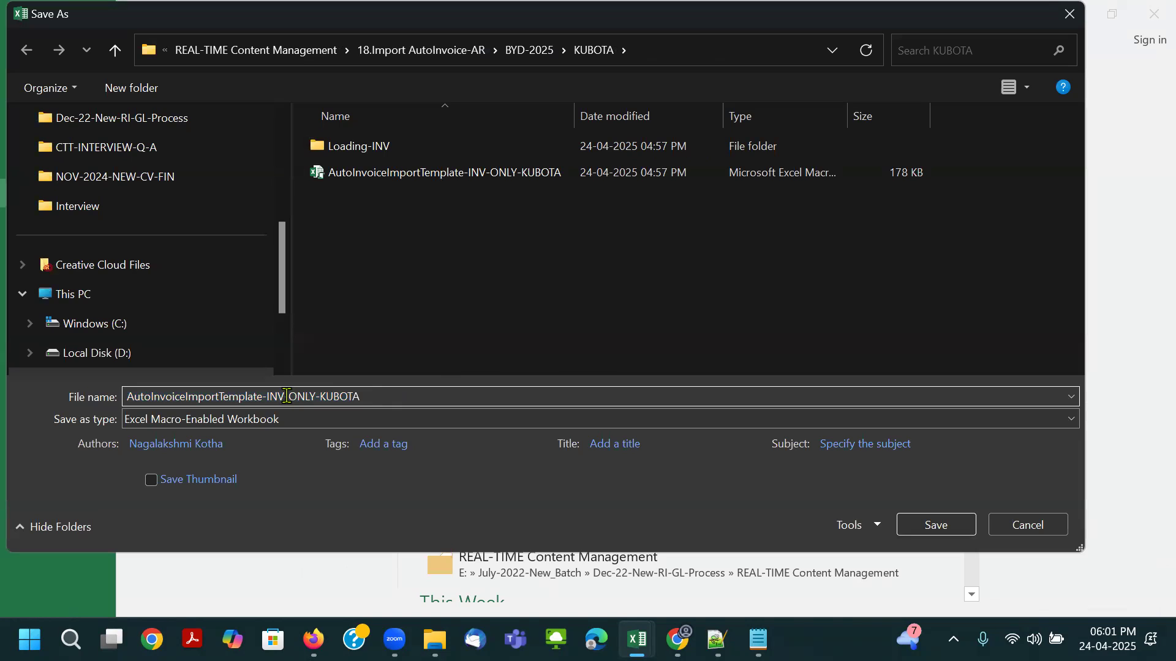
{"action": "key", "text": "BackSpace"}
{"action": "key", "text": "BackSpace"}
{"action": "key", "text": "BackSpace"}
{"action": "type", "text": "CM"}
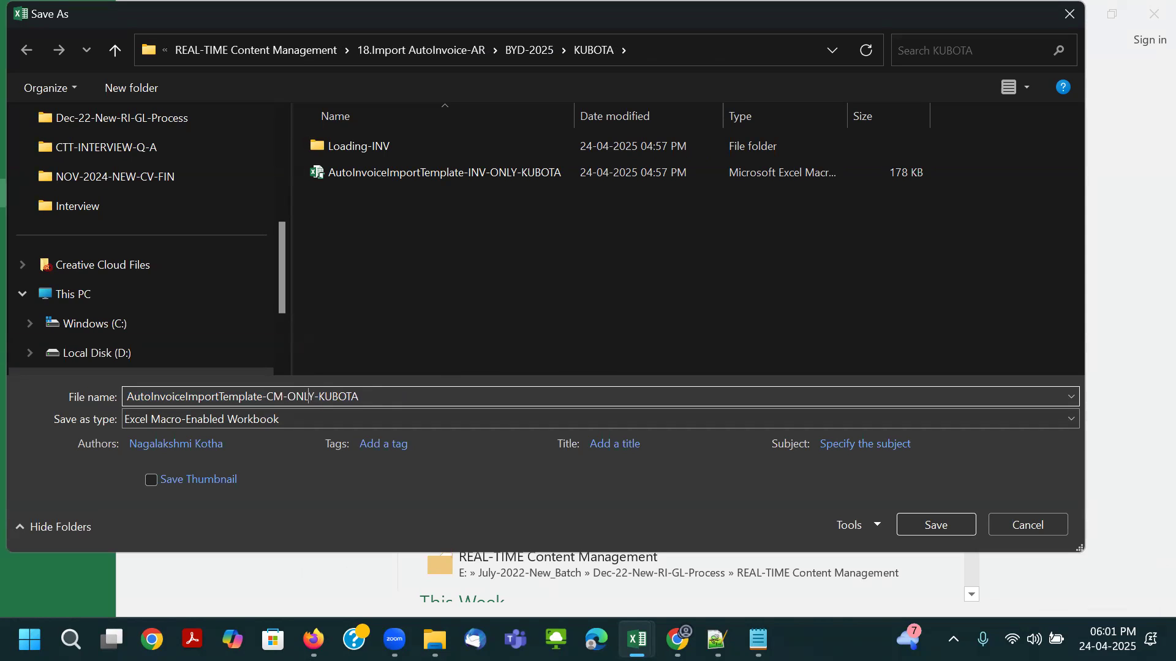
{"action": "left_click", "coordinate": [968, 525]}
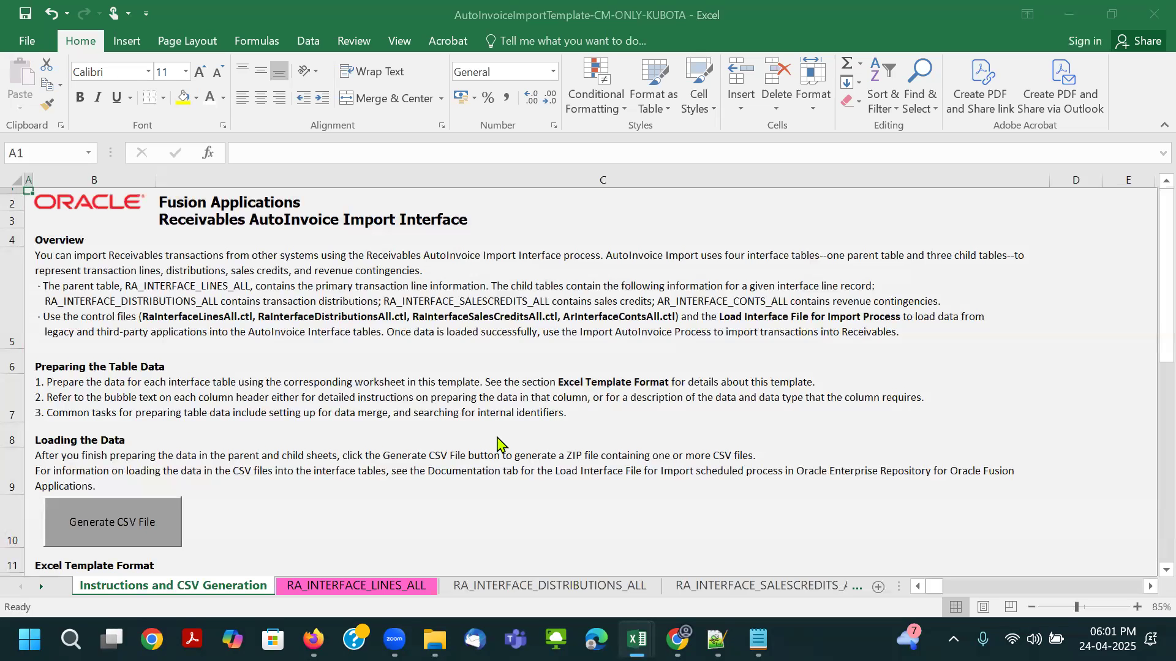
Step: Unhide column A, Business Unit Identifier, on the RA_INTERFACE_LINES_ALL sheet
{"action": "left_click", "coordinate": [556, 369]}
{"action": "left_click", "coordinate": [538, 398]}
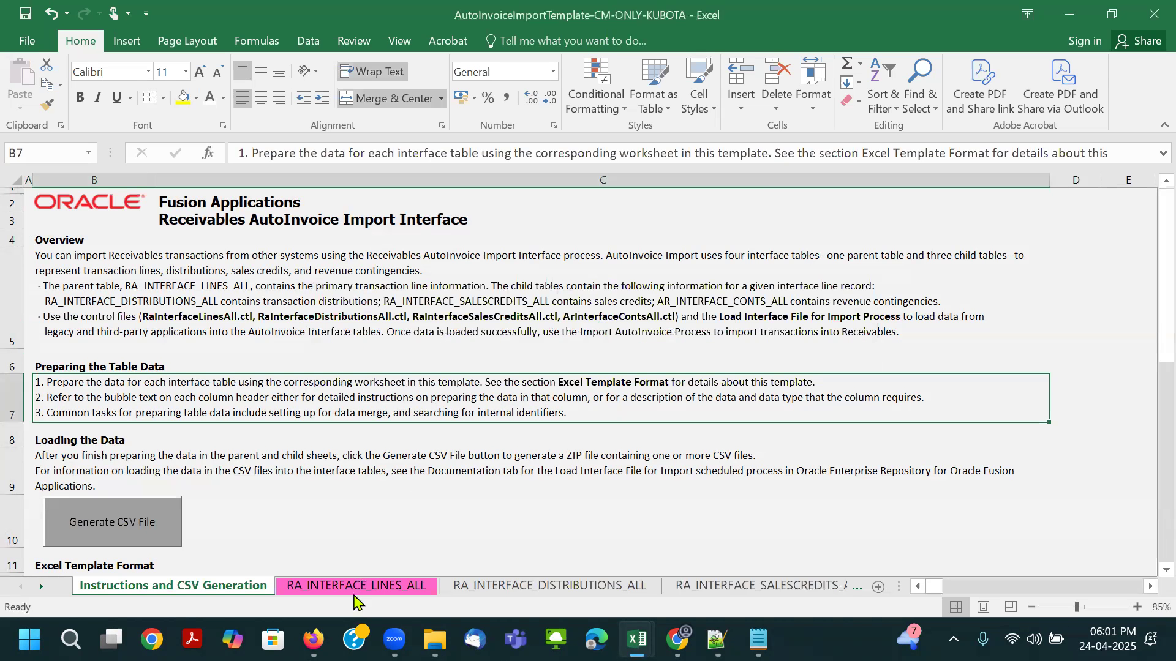
{"action": "left_click", "coordinate": [351, 589]}
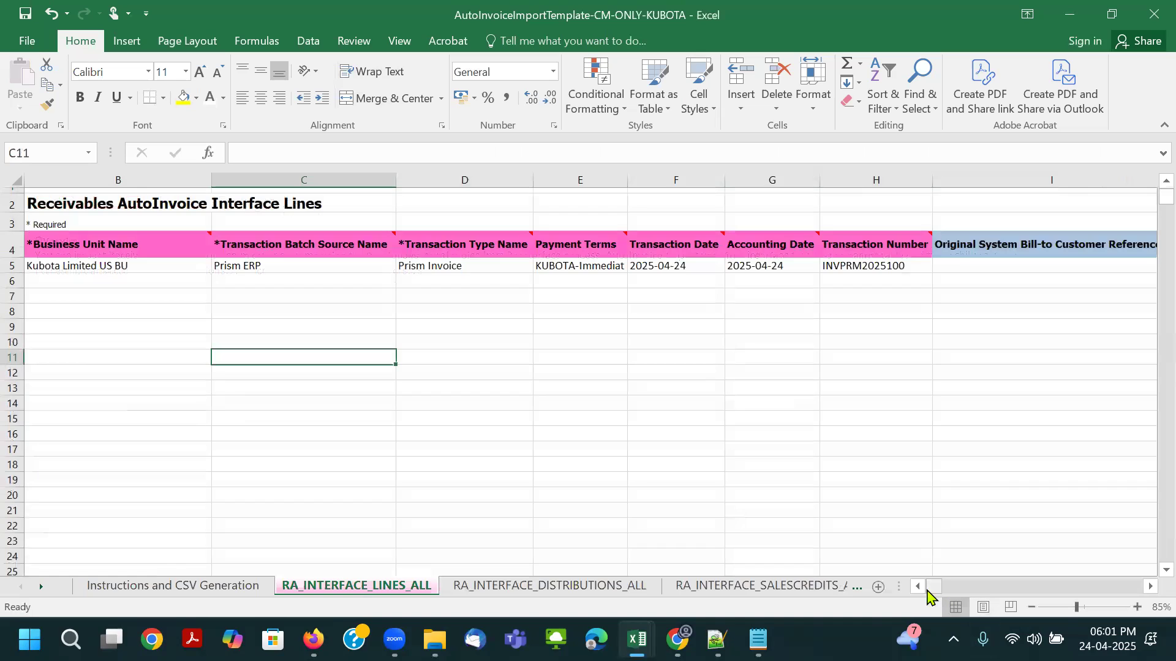
{"action": "key", "text": "Down"}
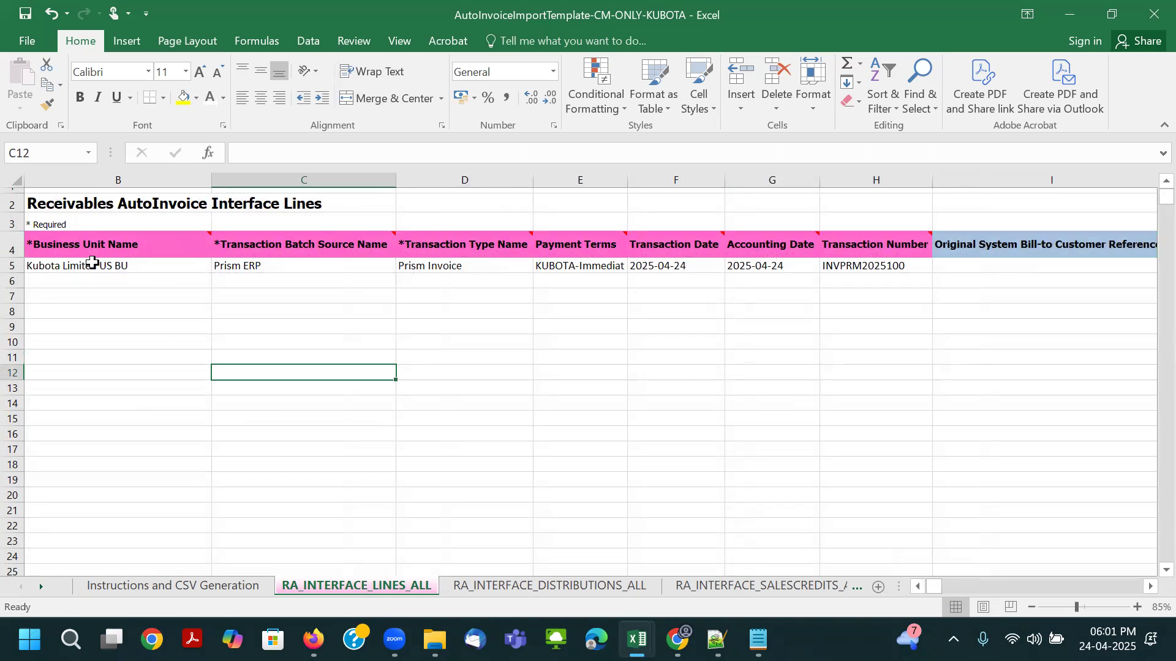
{"action": "right_click", "coordinate": [25, 178]}
{"action": "left_click", "coordinate": [82, 438]}
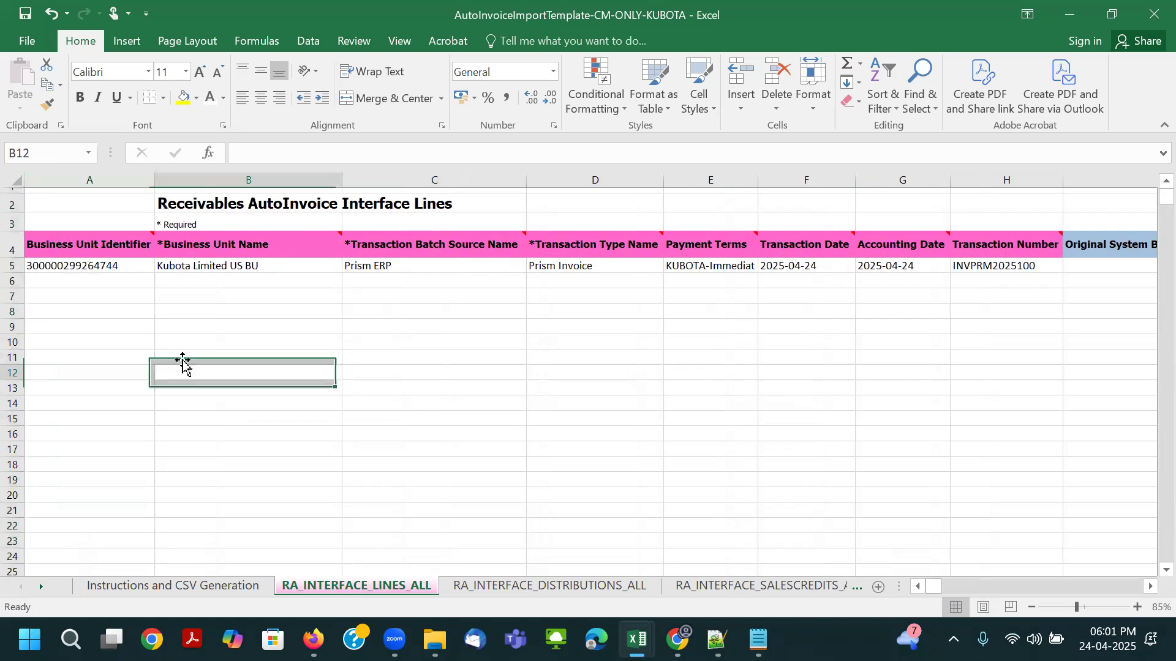
Step: Copy the transaction type name Prism Credit Memo from the AutoInvoice Import sheet of the Connect Thrive Technologies workbook
{"action": "left_click", "coordinate": [120, 271]}
{"action": "key", "text": "Right"}
{"action": "key", "text": "Right"}
{"action": "key", "text": "Right"}
{"action": "key", "text": "alt+Tab"}
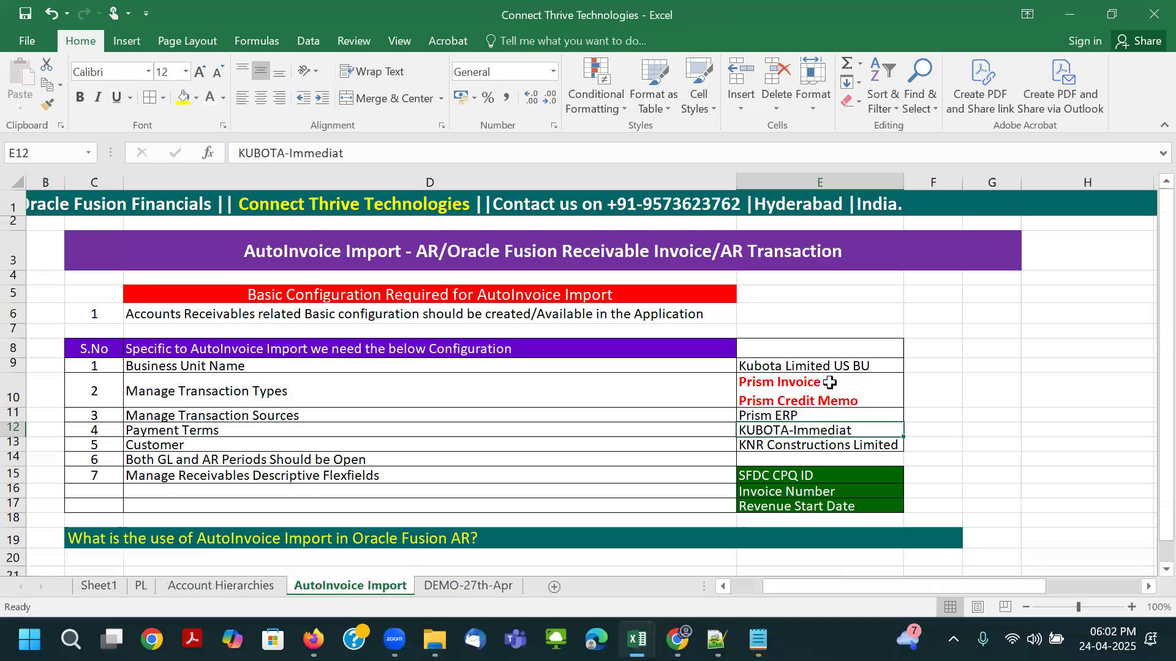
{"action": "left_click", "coordinate": [830, 383]}
{"action": "double_click", "coordinate": [855, 400]}
{"action": "left_click_drag", "start_coordinate": [857, 407], "coordinate": [739, 408]}
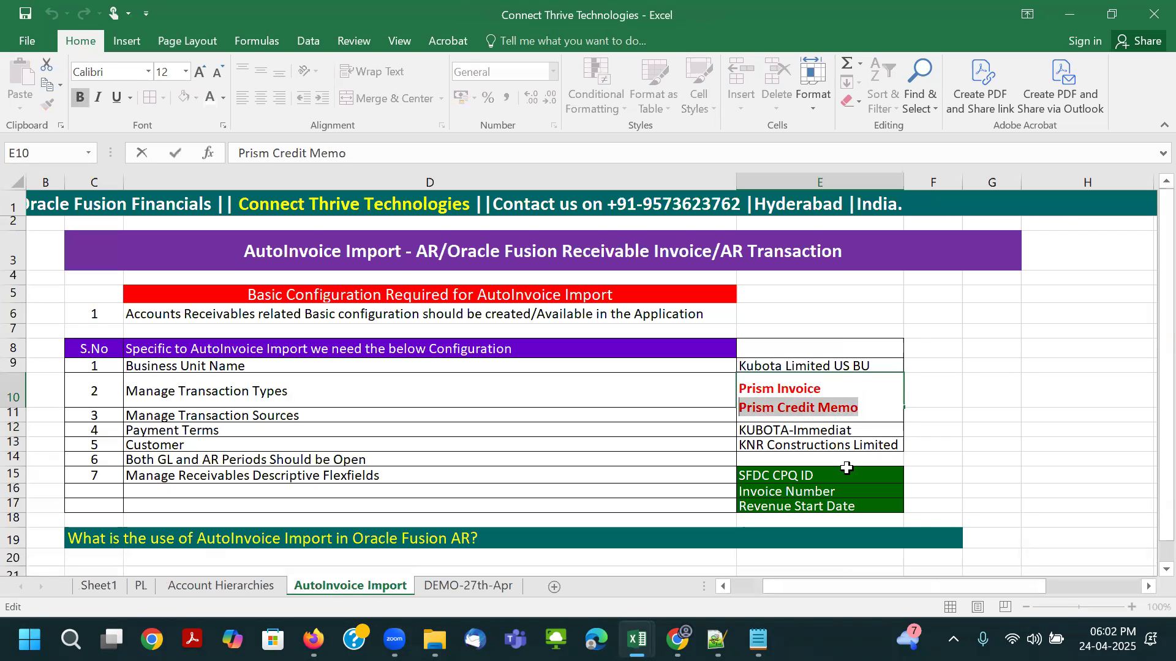
{"action": "key", "text": "ctrl+c"}
{"action": "key", "text": "Tab"}
{"action": "key", "text": "alt+Tab"}
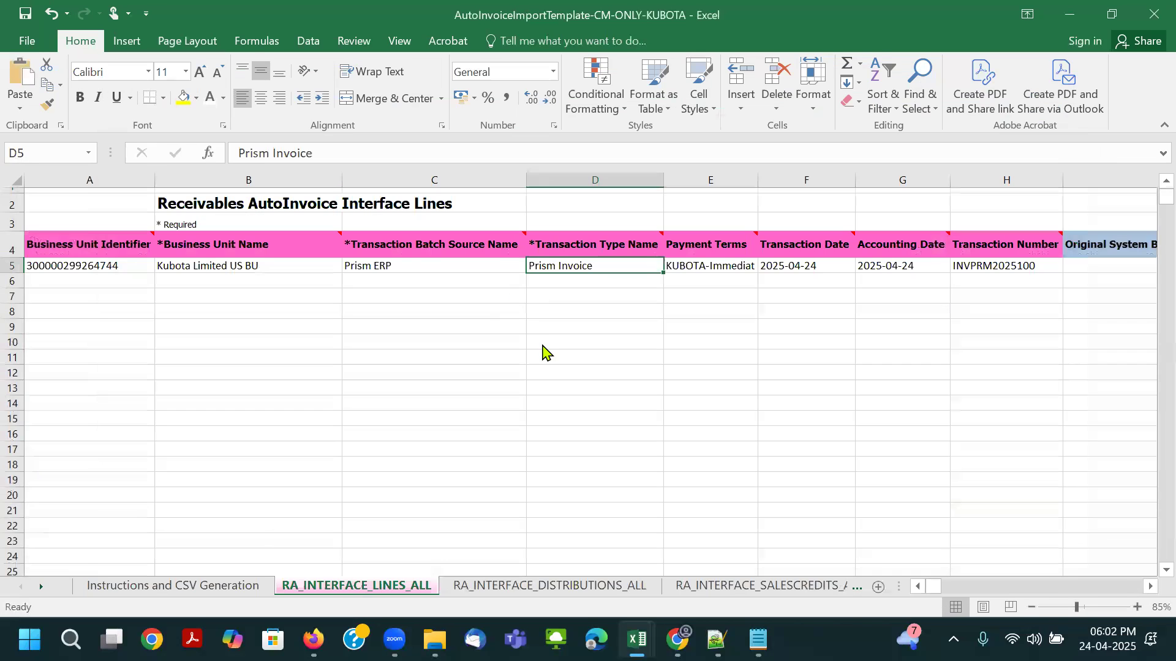
Step: Switch to Oracle Fusion in Firefox, search Manage Transaction Types for Prism Credit Memo and open that transaction type
{"action": "key", "text": "alt+Tab"}
{"action": "key", "text": "alt+Tab"}
{"action": "key", "text": "alt+Tab"}
{"action": "key", "text": "alt+Tab"}
{"action": "key", "text": "alt+Tab"}
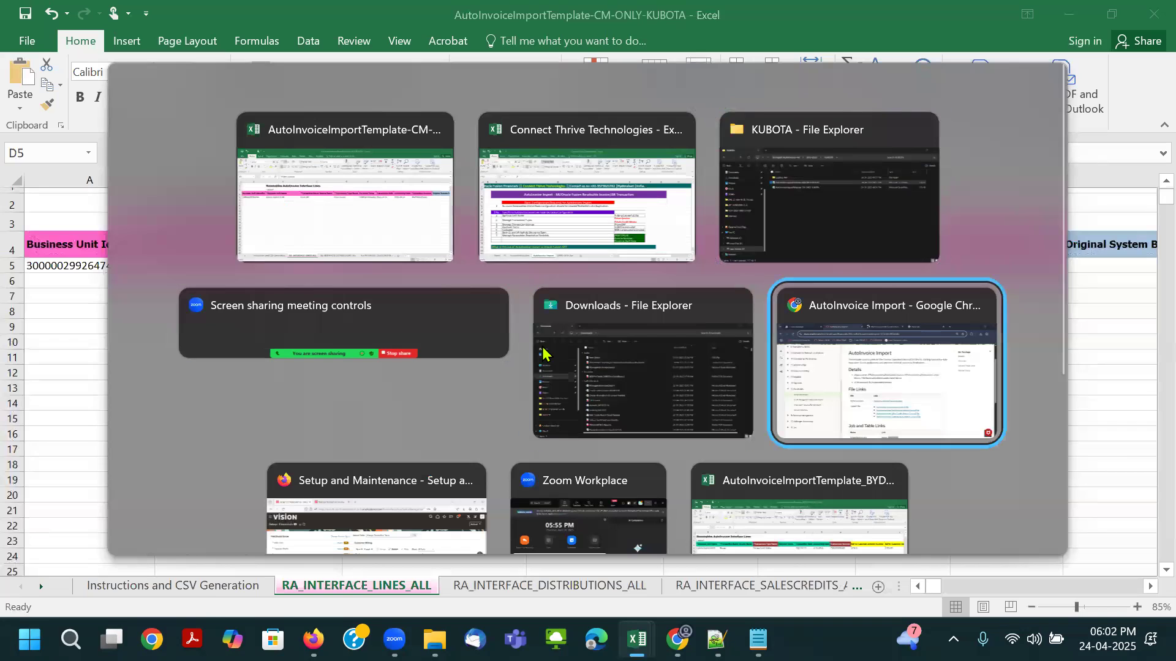
{"action": "key", "text": "alt+Tab"}
{"action": "key", "text": "alt+Tab"}
{"action": "key", "text": "alt+shift+Tab"}
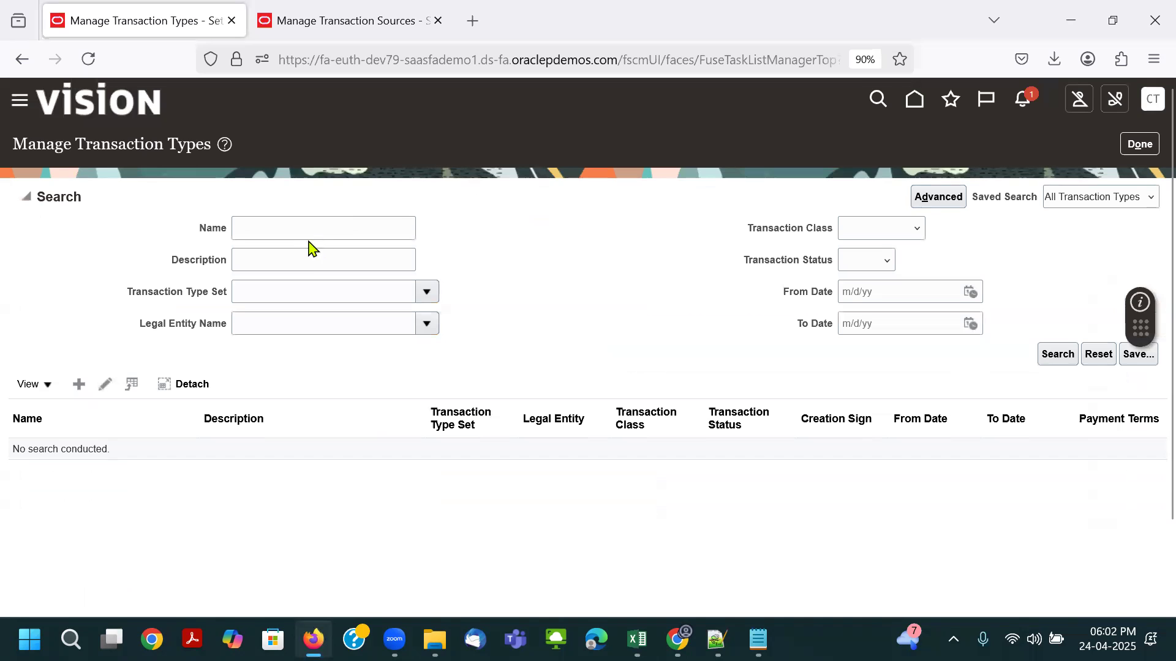
{"action": "left_click", "coordinate": [304, 230]}
{"action": "key", "text": "ctrl+v"}
{"action": "key", "text": "Return"}
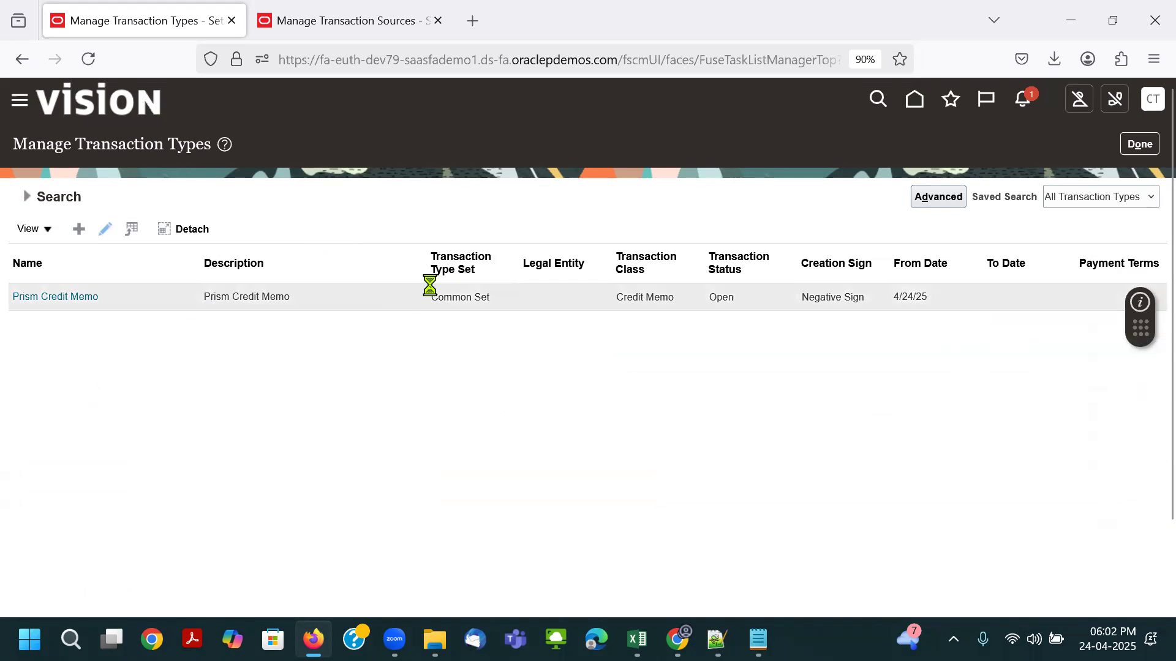
Step: Copy the name Prism Credit Memo from the transaction type into Transaction Type Name in row 5 of the credit-memo template in Excel
{"action": "triple_click", "coordinate": [263, 261]}
{"action": "key", "text": "alt+Tab"}
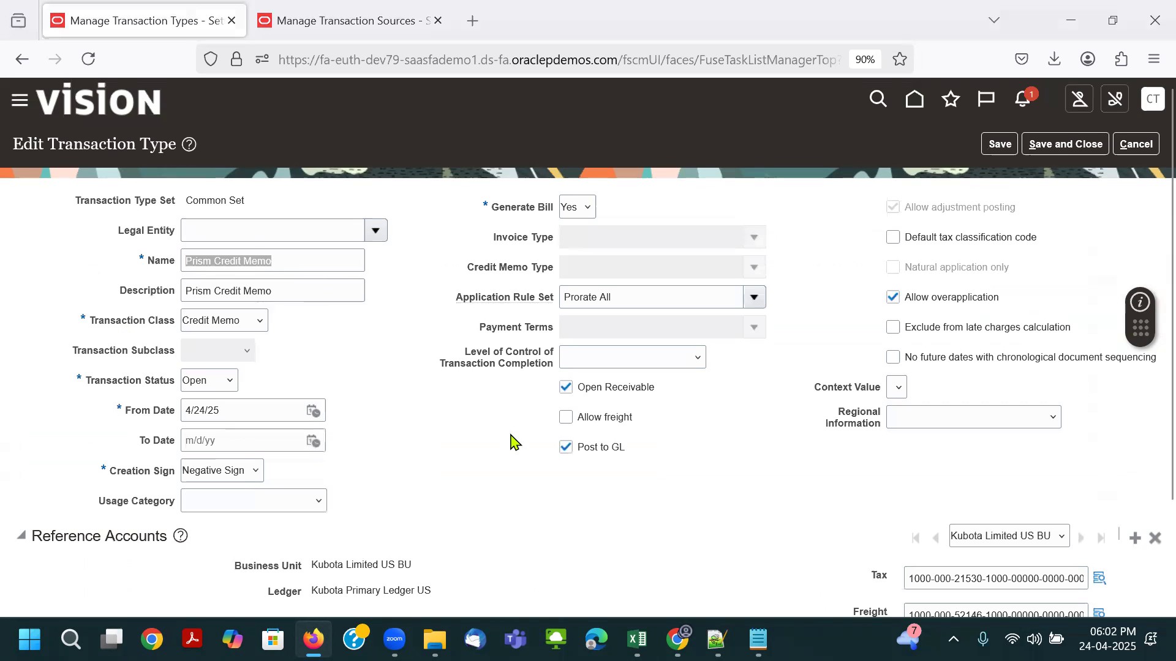
{"action": "key", "text": "ctrl+v"}
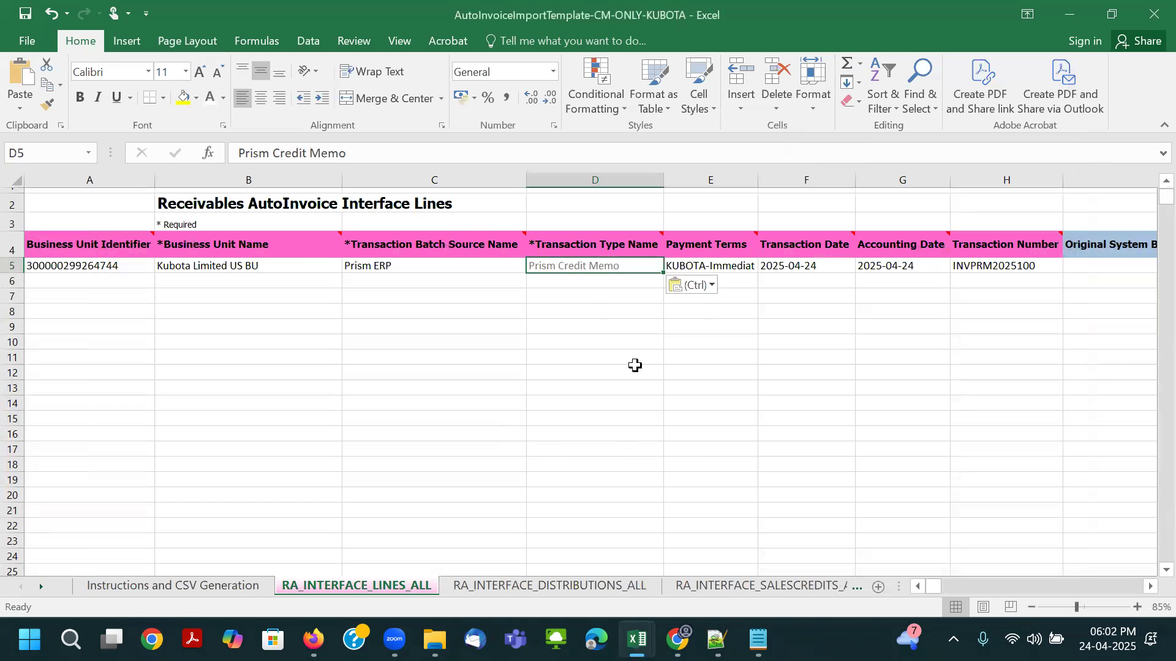
{"action": "scroll", "coordinate": [631, 380], "scroll_direction": "up", "scroll_amount": 1}
Step: Examine the comment on the Payment Terms column header for its requirements
{"action": "key", "text": "Right"}
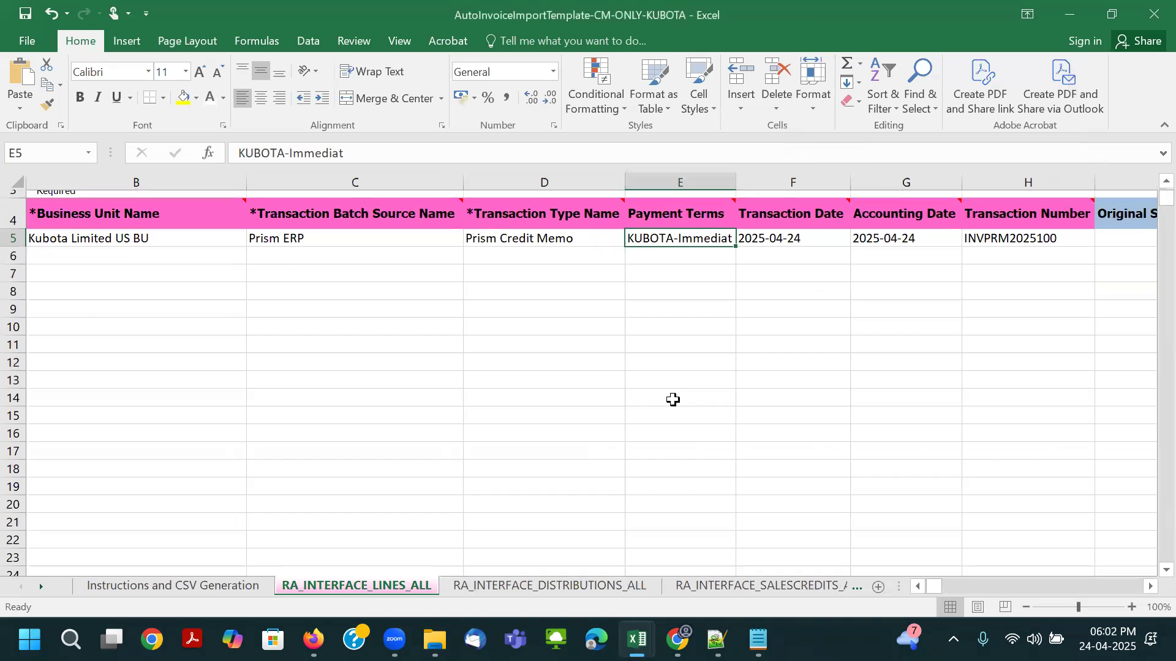
{"action": "scroll", "coordinate": [680, 398], "scroll_direction": "up", "scroll_amount": 1}
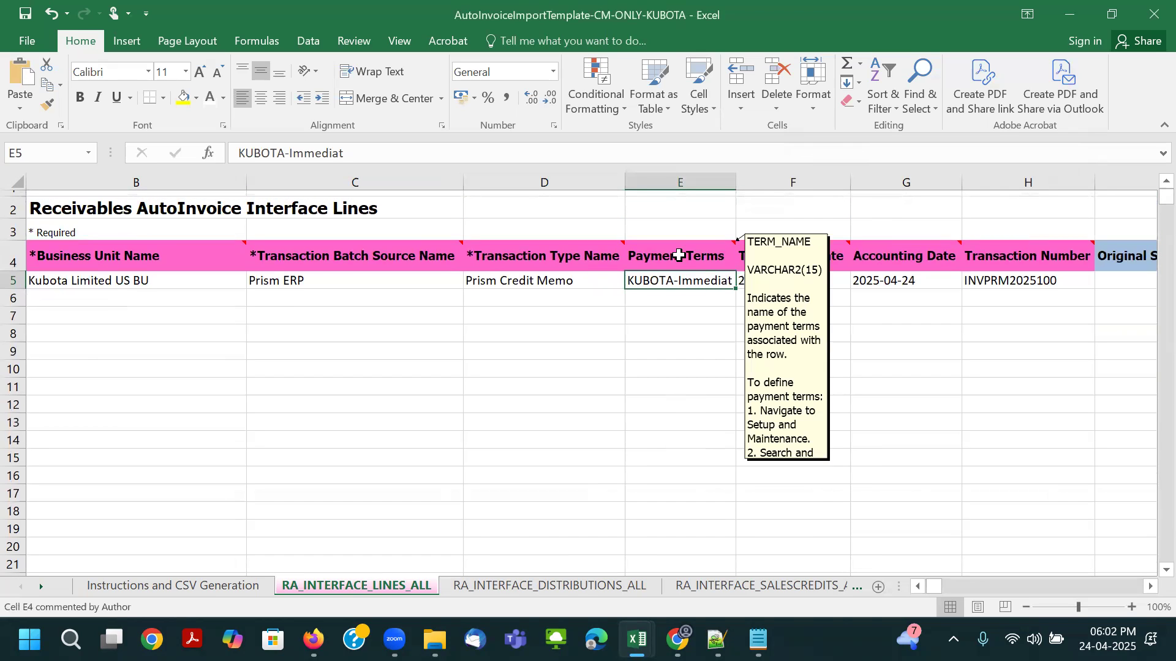
{"action": "right_click", "coordinate": [679, 256]}
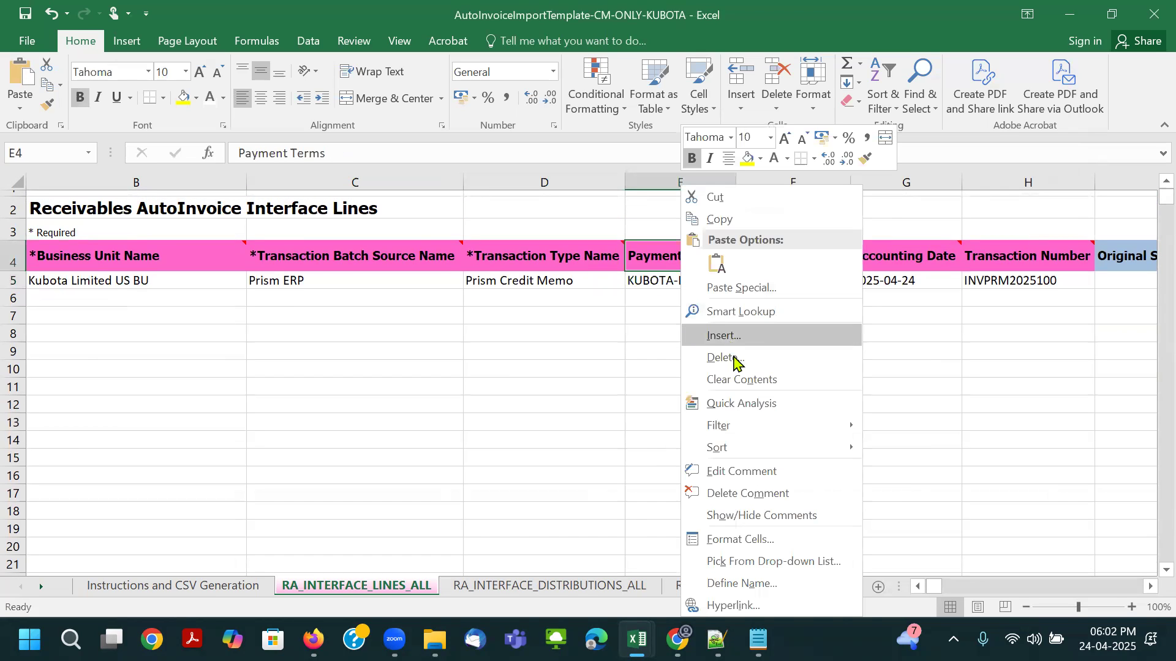
{"action": "left_click", "coordinate": [746, 473]}
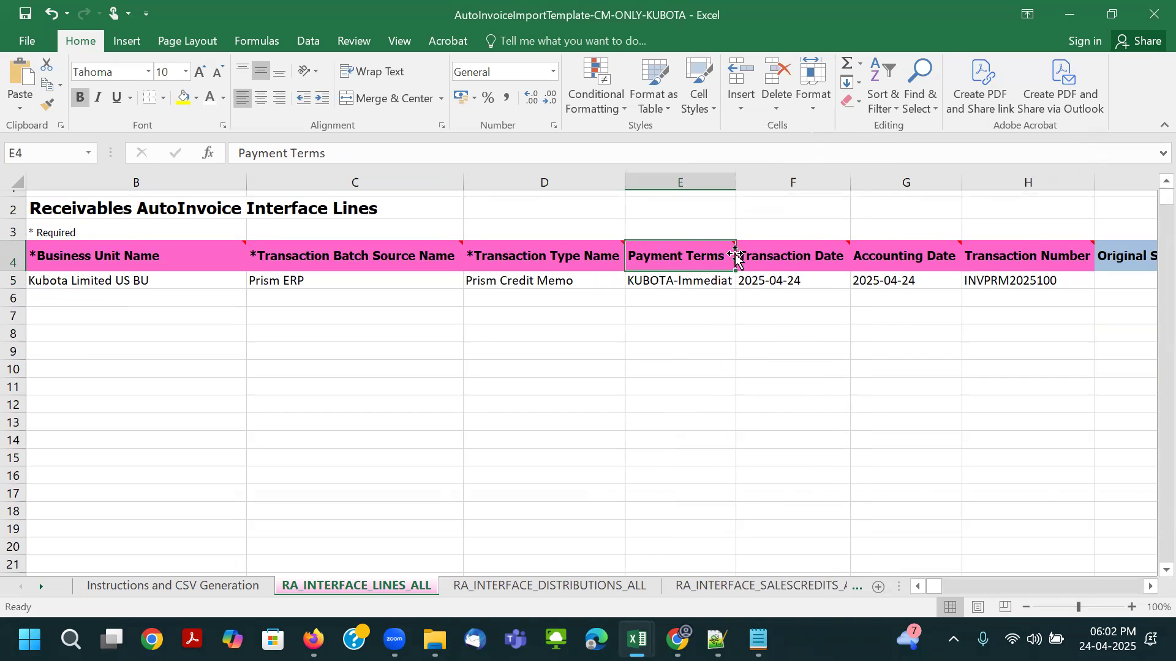
{"action": "right_click", "coordinate": [714, 255]}
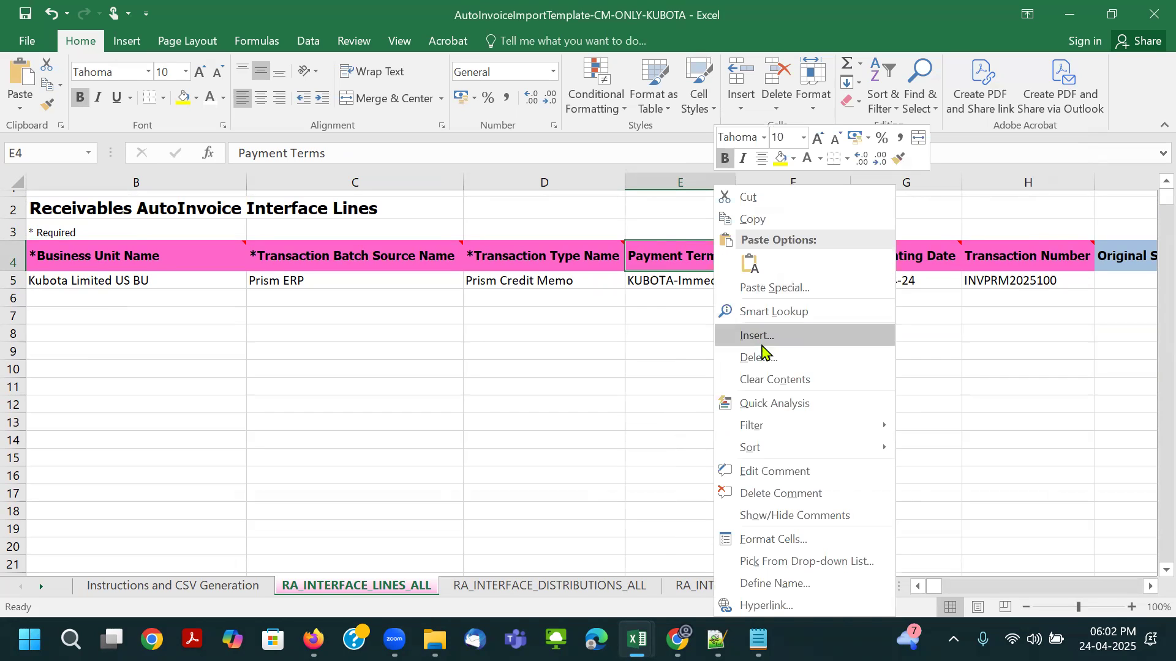
{"action": "left_click", "coordinate": [772, 472]}
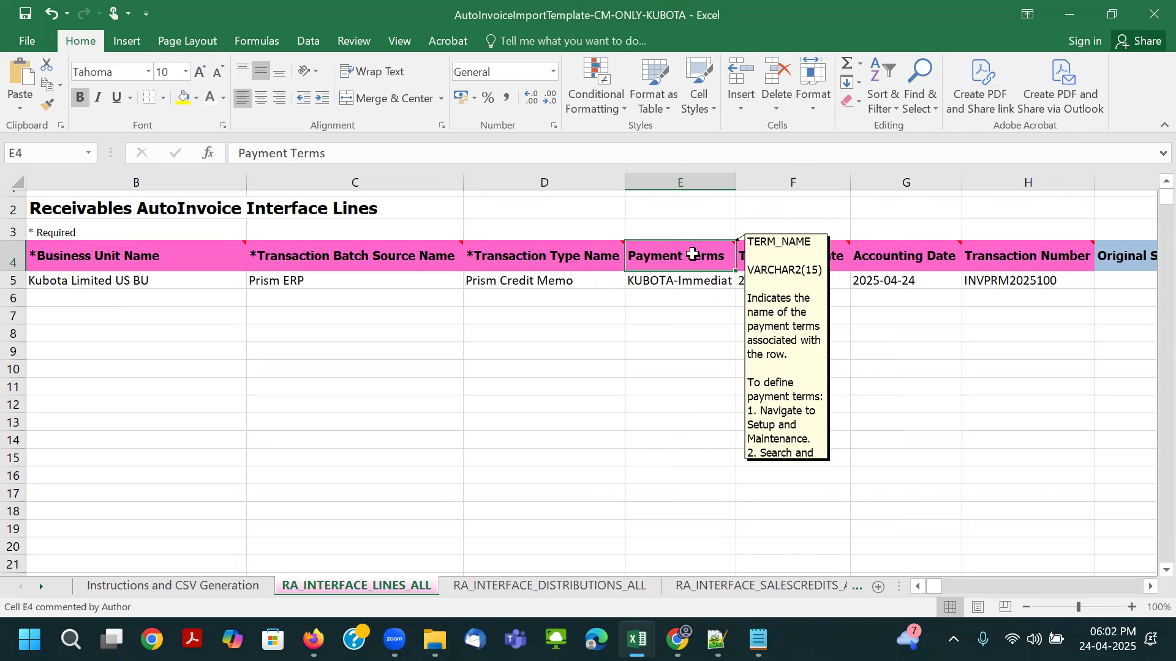
{"action": "right_click", "coordinate": [692, 253]}
{"action": "left_click", "coordinate": [712, 492]}
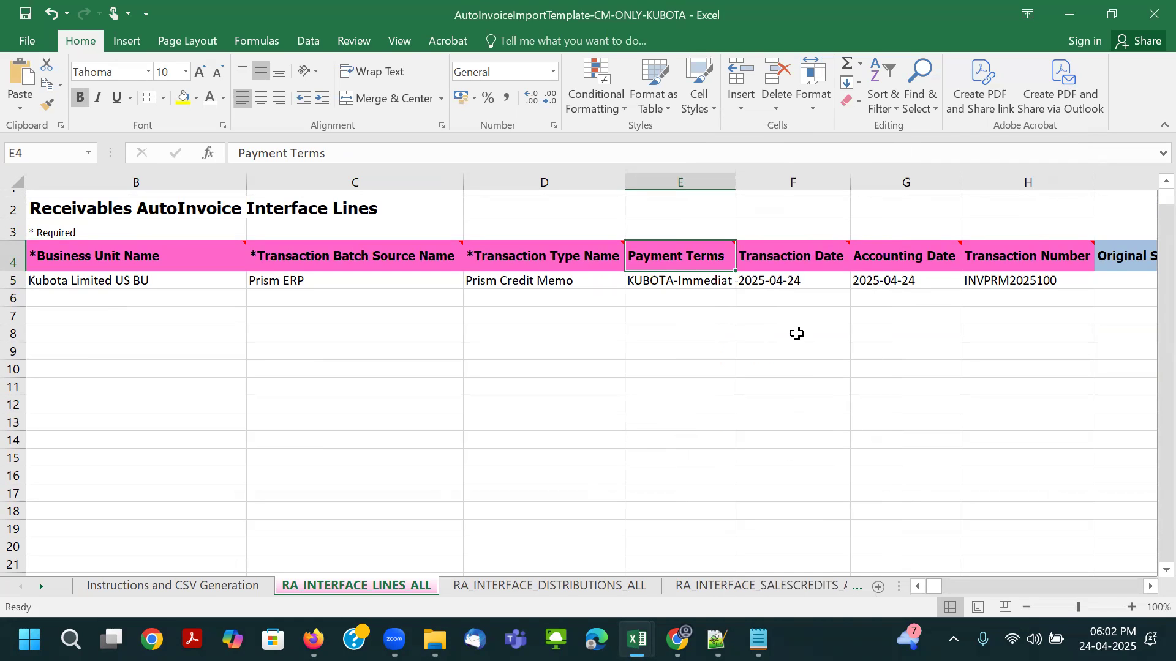
Step: Clear the Payment Terms value in row 5 of the interface lines sheet
{"action": "scroll", "coordinate": [795, 387], "scroll_direction": "down", "scroll_amount": 3}
{"action": "scroll", "coordinate": [794, 387], "scroll_direction": "down", "scroll_amount": 3}
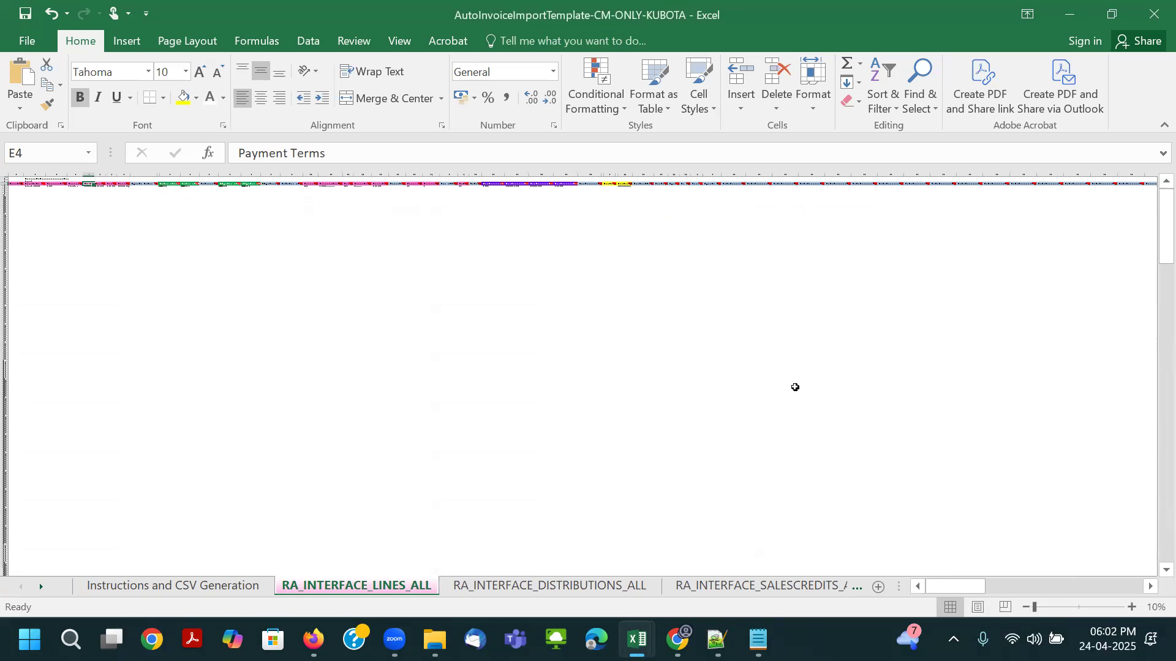
{"action": "scroll", "coordinate": [795, 386], "scroll_direction": "up", "scroll_amount": 10}
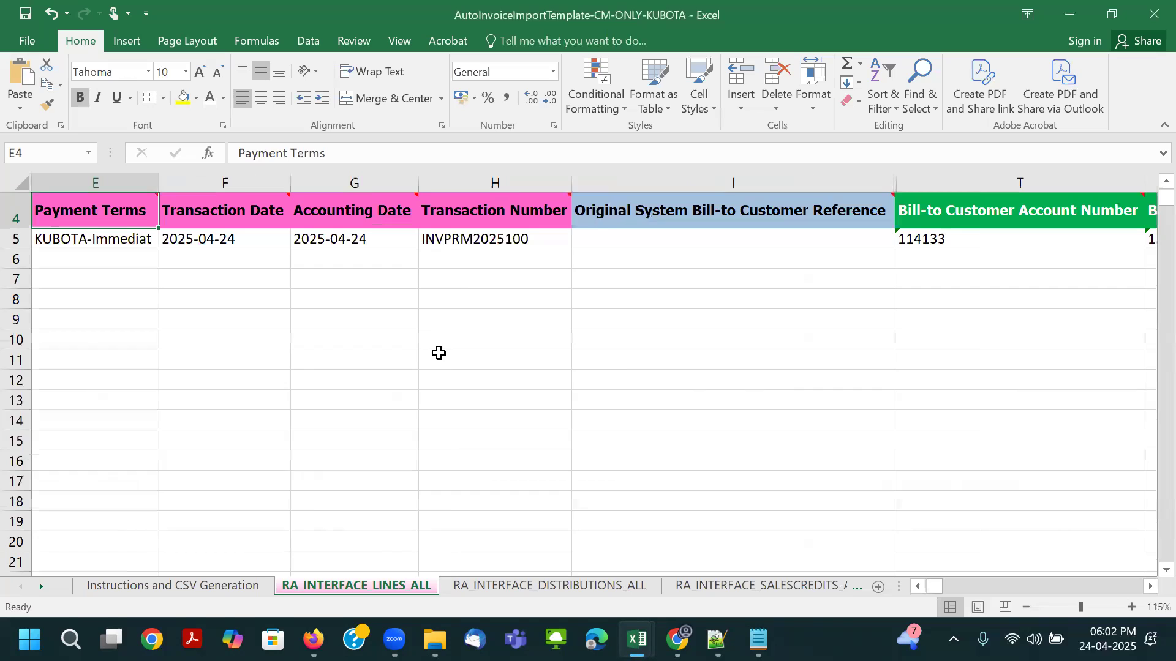
{"action": "scroll", "coordinate": [511, 392], "scroll_direction": "down", "scroll_amount": 4}
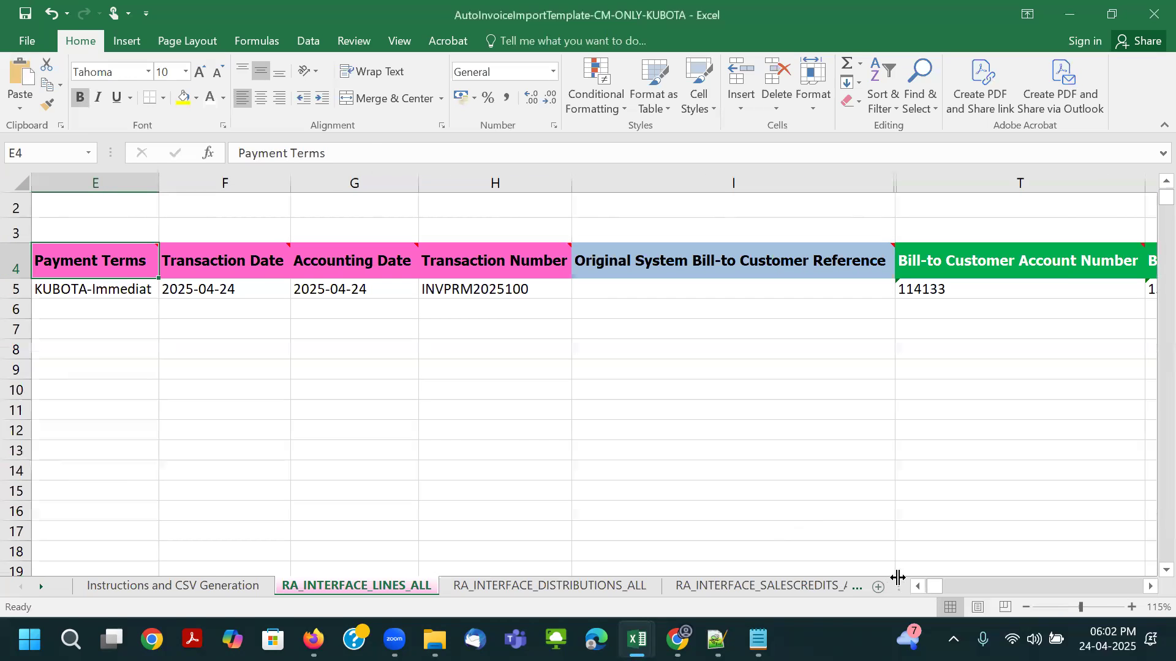
{"action": "left_click", "coordinate": [916, 586]}
{"action": "scroll", "coordinate": [494, 410], "scroll_direction": "down", "scroll_amount": 1}
{"action": "left_click", "coordinate": [238, 280]}
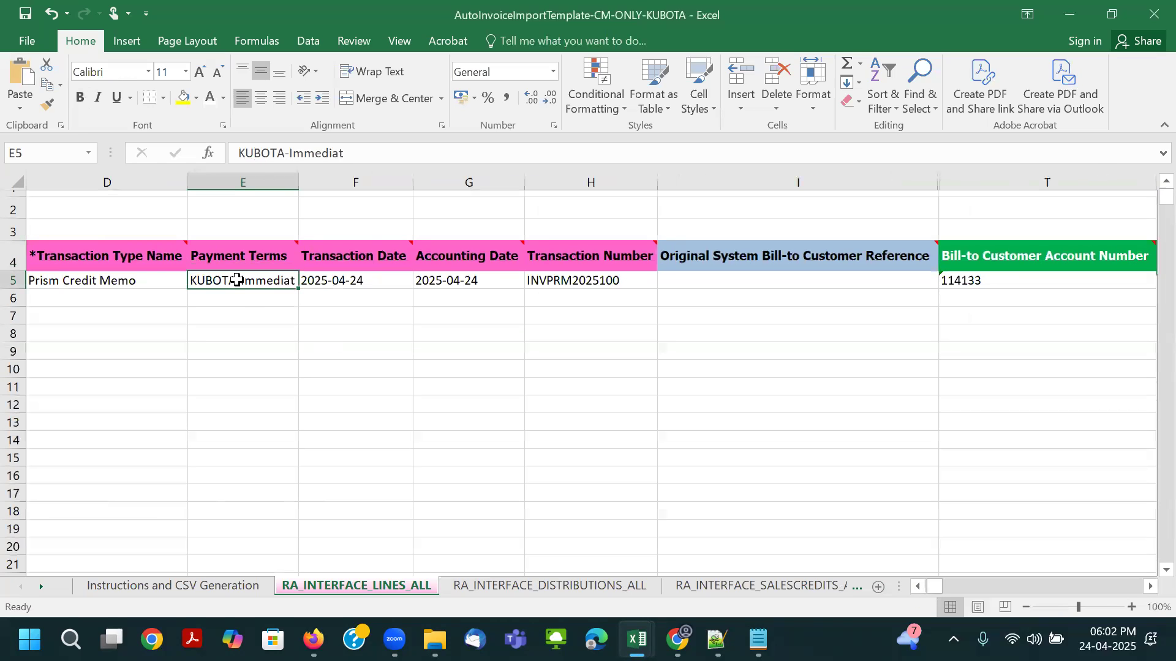
{"action": "key", "text": "Delete"}
{"action": "key", "text": "Tab"}
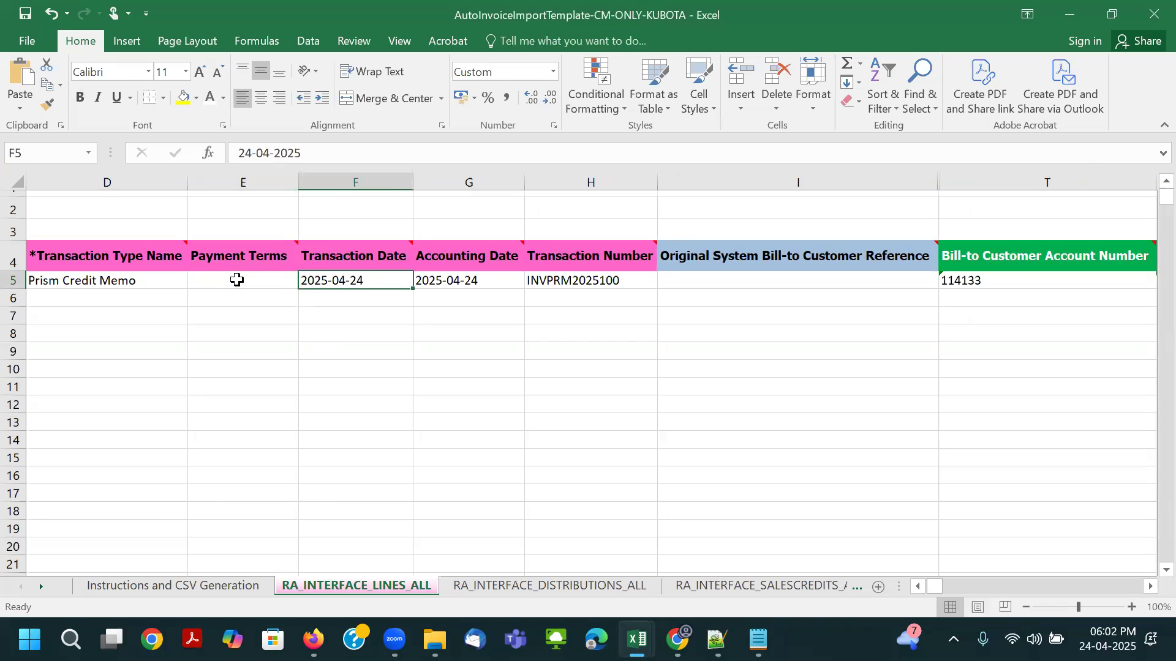
Step: Set the Transaction Number in row 5 to CMPRM2025200
{"action": "key", "text": "Tab"}
{"action": "key", "text": "Tab"}
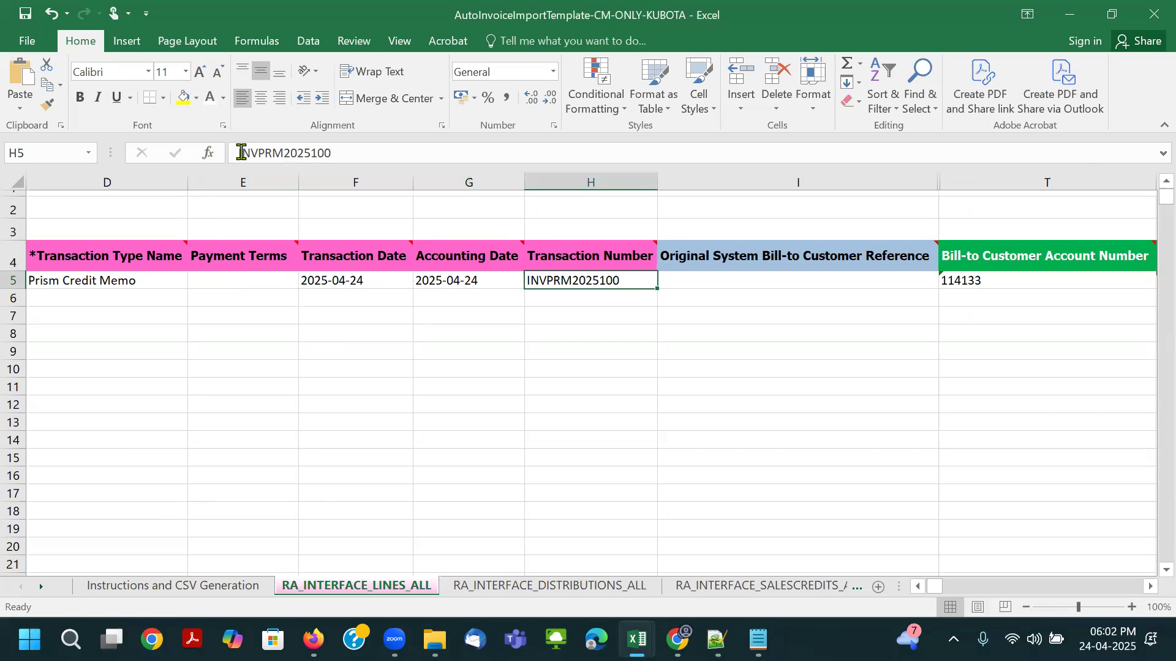
{"action": "left_click_drag", "start_coordinate": [257, 153], "coordinate": [238, 153]}
{"action": "type", "text": "CM"}
{"action": "key", "text": "Tab"}
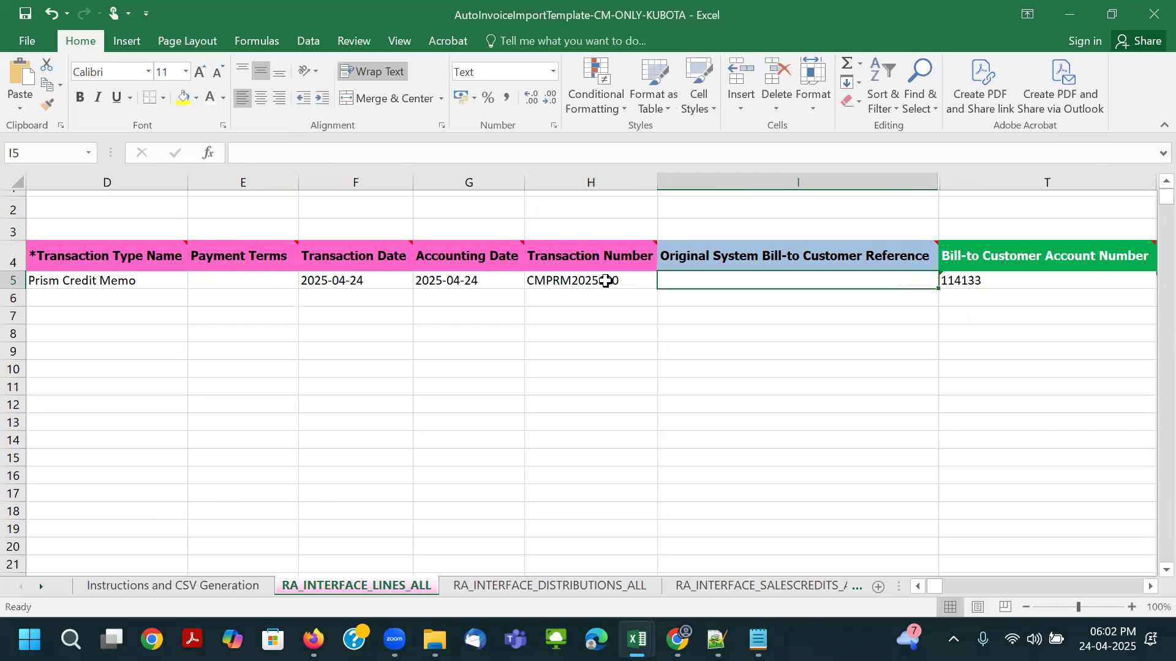
{"action": "left_click", "coordinate": [606, 281]}
{"action": "key", "text": "Left"}
{"action": "key", "text": "Left"}
{"action": "key", "text": "BackSpace"}
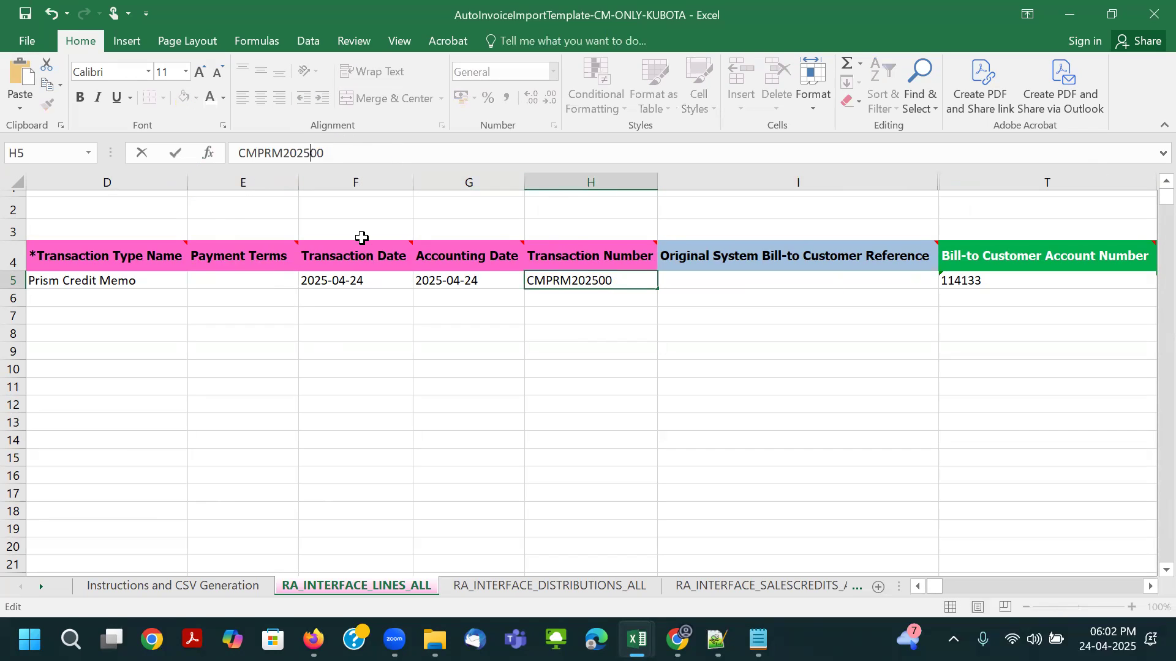
{"action": "type", "text": "2"}
Step: Set the Transaction Line Description in row 5 to Prism ERP - Billing Credit Memo
{"action": "key", "text": "Tab"}
{"action": "key", "text": "Tab"}
{"action": "key", "text": "Tab"}
{"action": "key", "text": "Tab"}
{"action": "key", "text": "Tab"}
{"action": "key", "text": "Tab"}
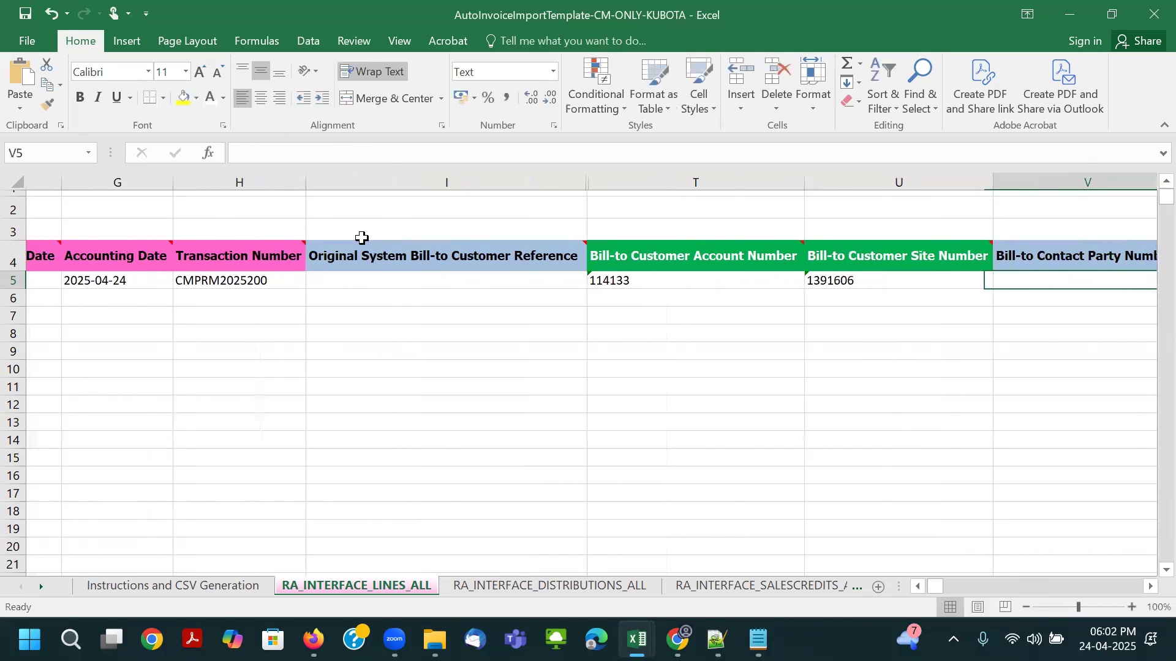
{"action": "key", "text": "Tab"}
{"action": "key", "text": "Tab"}
{"action": "key", "text": "Tab"}
{"action": "key", "text": "Tab"}
{"action": "key", "text": "Tab"}
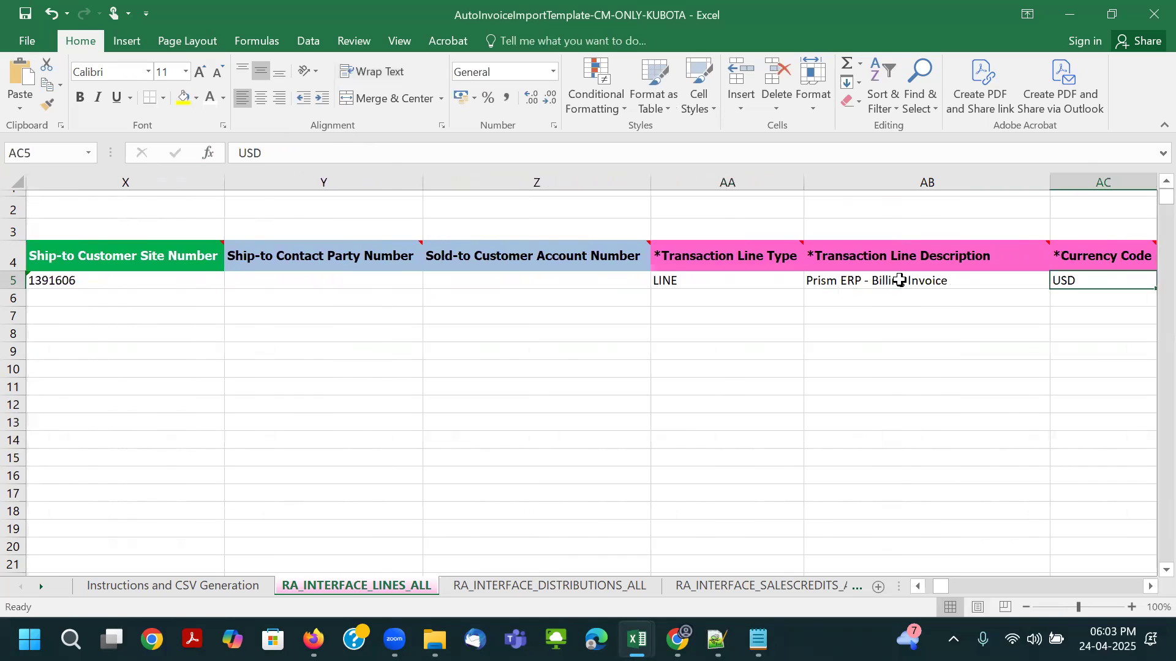
{"action": "double_click", "coordinate": [900, 280]}
{"action": "left_click_drag", "start_coordinate": [949, 281], "coordinate": [907, 281]}
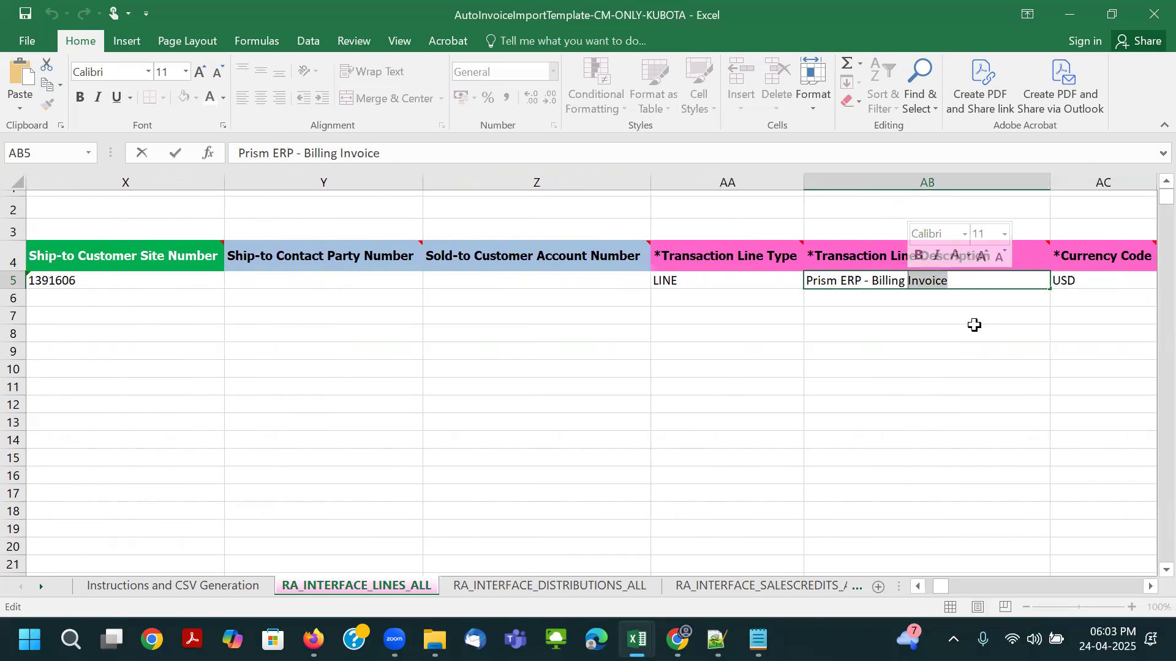
{"action": "type", "text": "Prism Credit Memo"}
{"action": "double_click", "coordinate": [928, 279]}
{"action": "key", "text": "BackSpace"}
{"action": "key", "text": "BackSpace"}
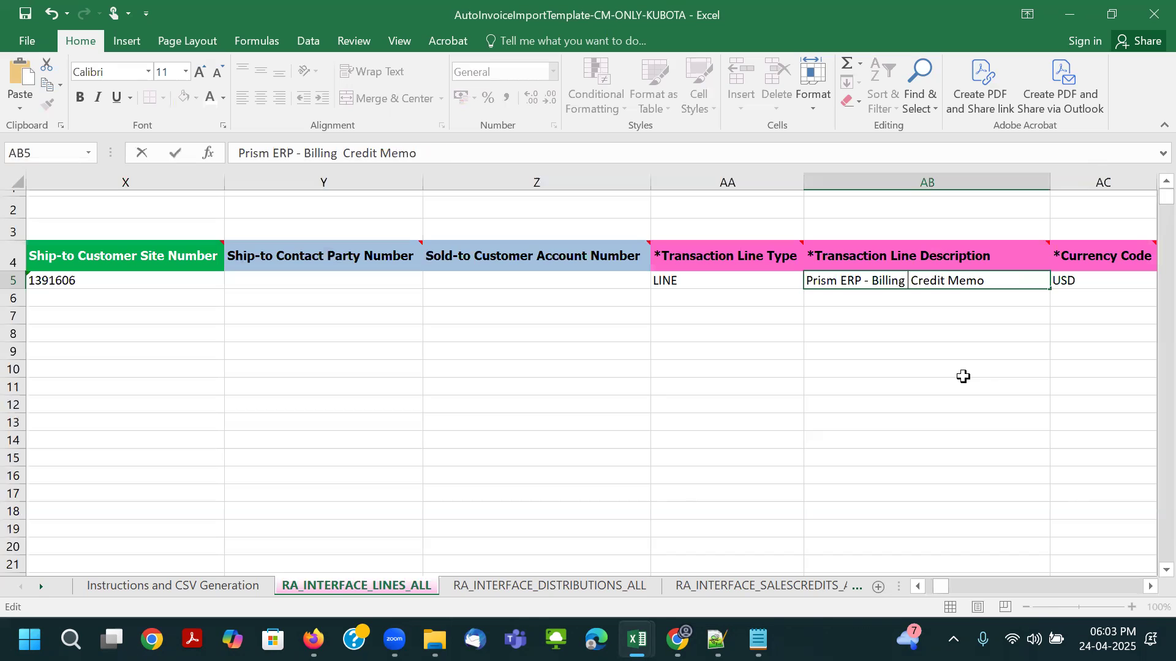
Step: Set the Transaction Line Amount in row 5 to -95000
{"action": "key", "text": "Tab"}
{"action": "key", "text": "Tab"}
{"action": "key", "text": "Tab"}
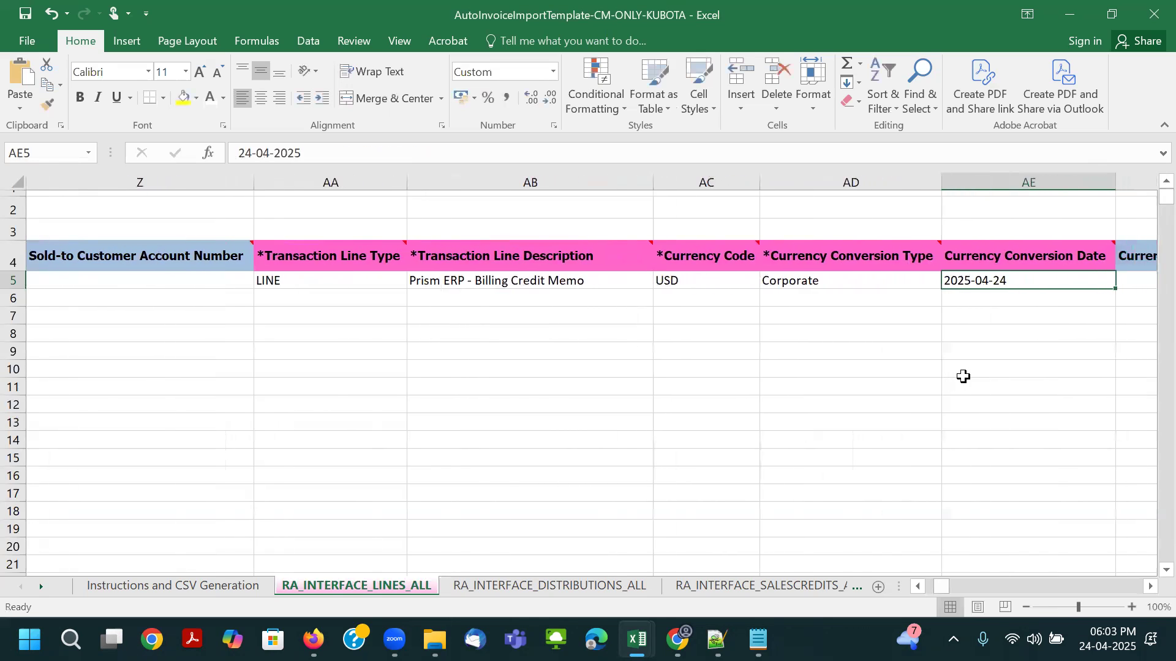
{"action": "key", "text": "Tab"}
{"action": "key", "text": "Tab"}
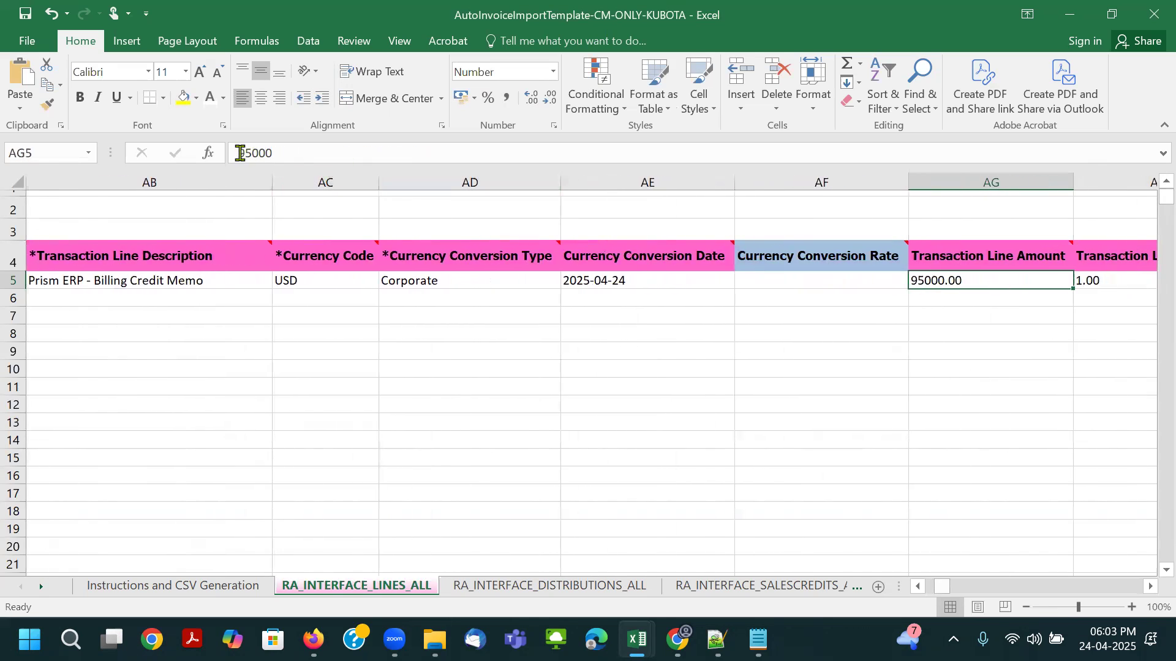
{"action": "left_click", "coordinate": [240, 152]}
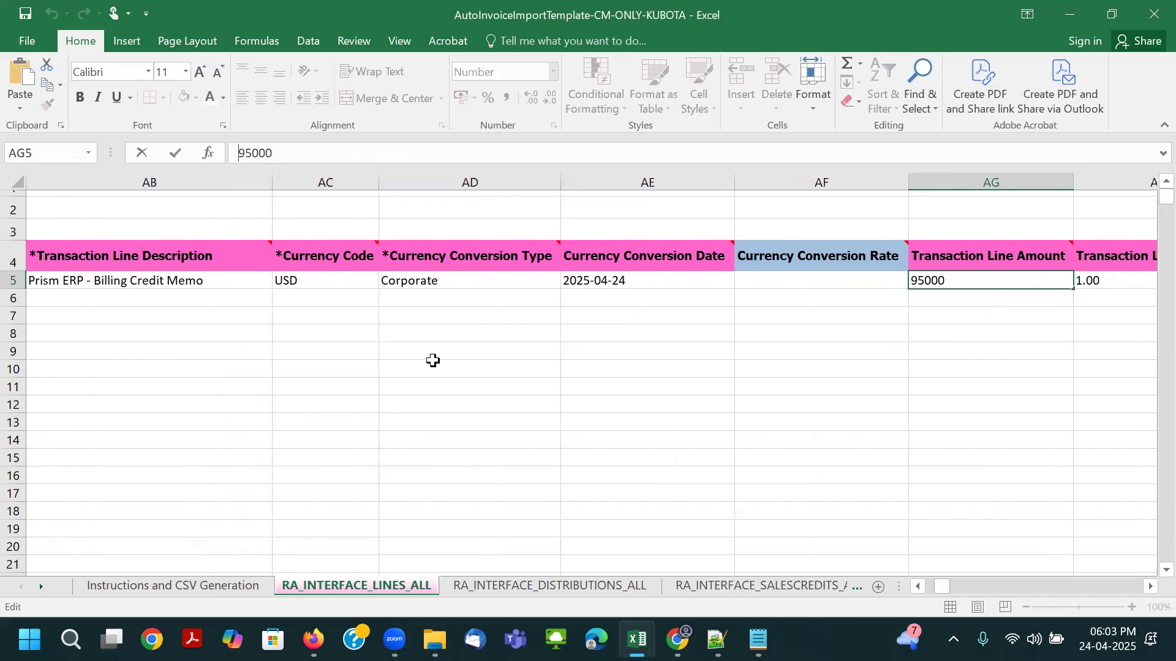
{"action": "type", "text": "-"}
Step: Set the Unit Selling Price in row 5 to -95000
{"action": "key", "text": "Tab"}
{"action": "key", "text": "Tab"}
{"action": "key", "text": "Tab"}
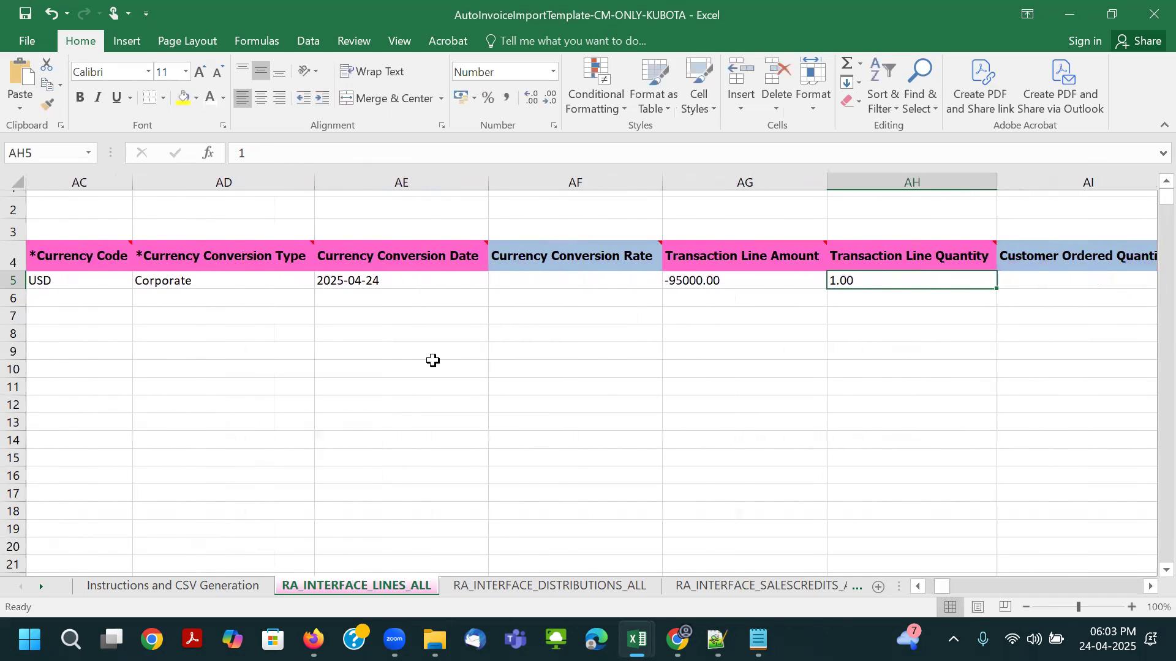
{"action": "left_click", "coordinate": [240, 152]}
{"action": "mouse_move", "coordinate": [303, 244]}
{"action": "type", "text": "-95000"}
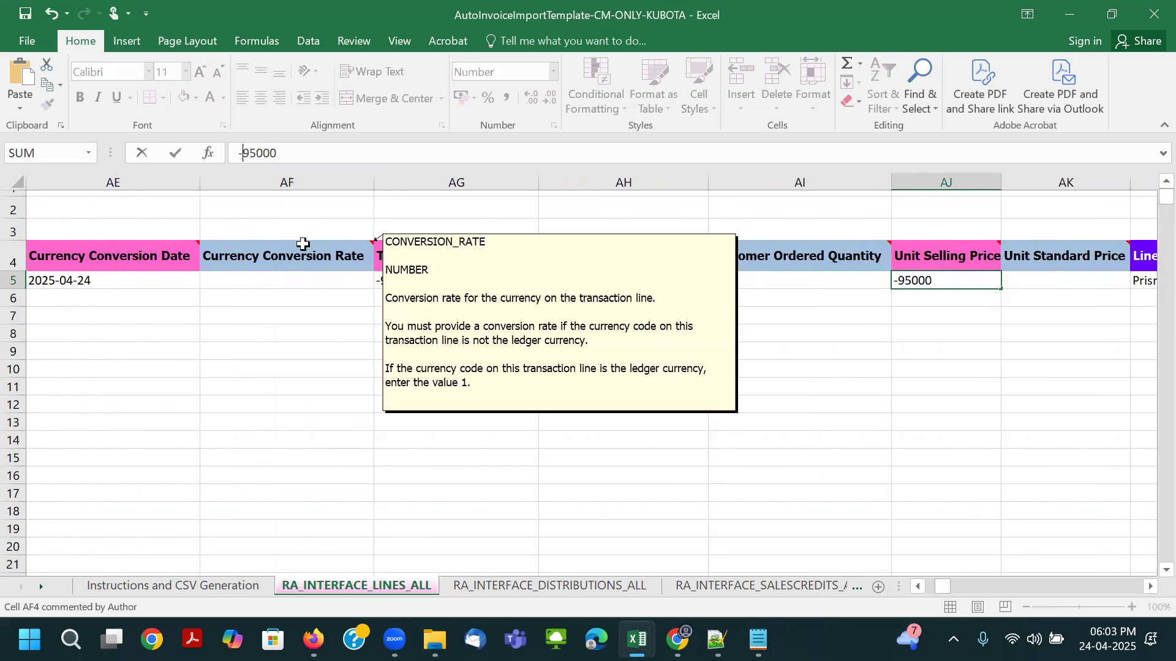
{"action": "key", "text": "Tab"}
Step: Review the amount columns and the Line Transactions Flexfield context and segment values in row 5
{"action": "key", "text": "Left"}
{"action": "key", "text": "Left"}
{"action": "key", "text": "Left"}
{"action": "key", "text": "Right"}
{"action": "key", "text": "Right"}
{"action": "key", "text": "Right"}
{"action": "scroll", "coordinate": [590, 366], "scroll_direction": "right", "scroll_amount": 1}
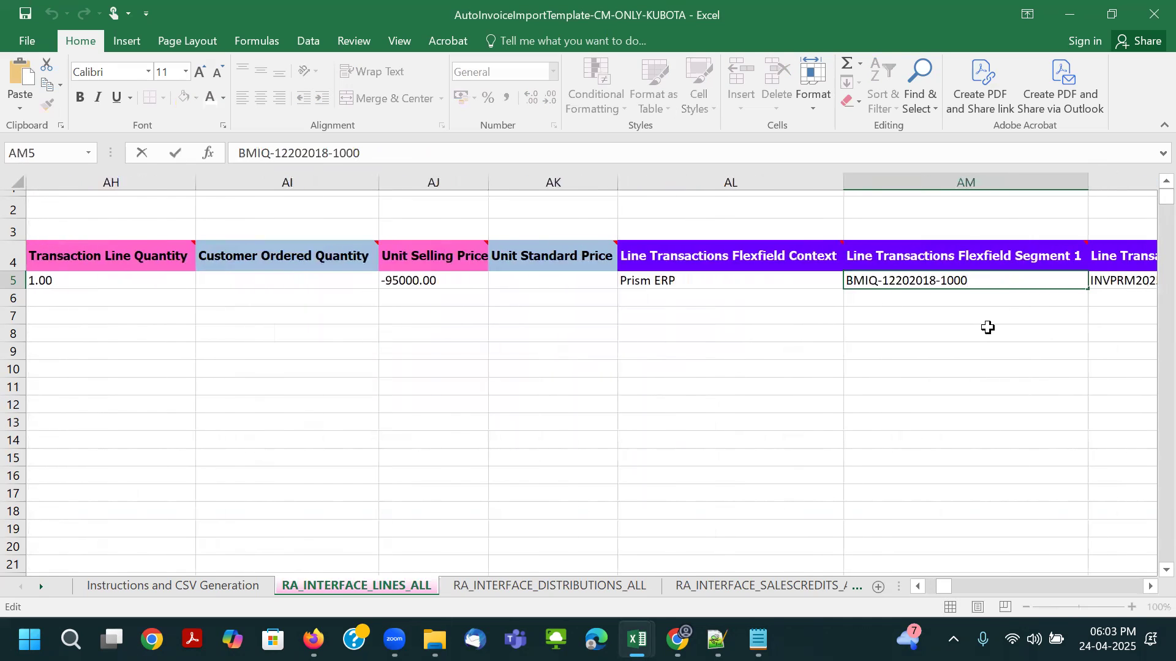
{"action": "key", "text": "Right"}
{"action": "left_click", "coordinate": [392, 287]}
{"action": "left_click", "coordinate": [591, 286]}
{"action": "left_click", "coordinate": [824, 283]}
Step: Copy the Transaction Number in row 5 into Line Transactions Flexfield Segment 2 of the same row
{"action": "left_click_drag", "start_coordinate": [945, 586], "coordinate": [934, 587]}
{"action": "left_click", "coordinate": [1035, 277]}
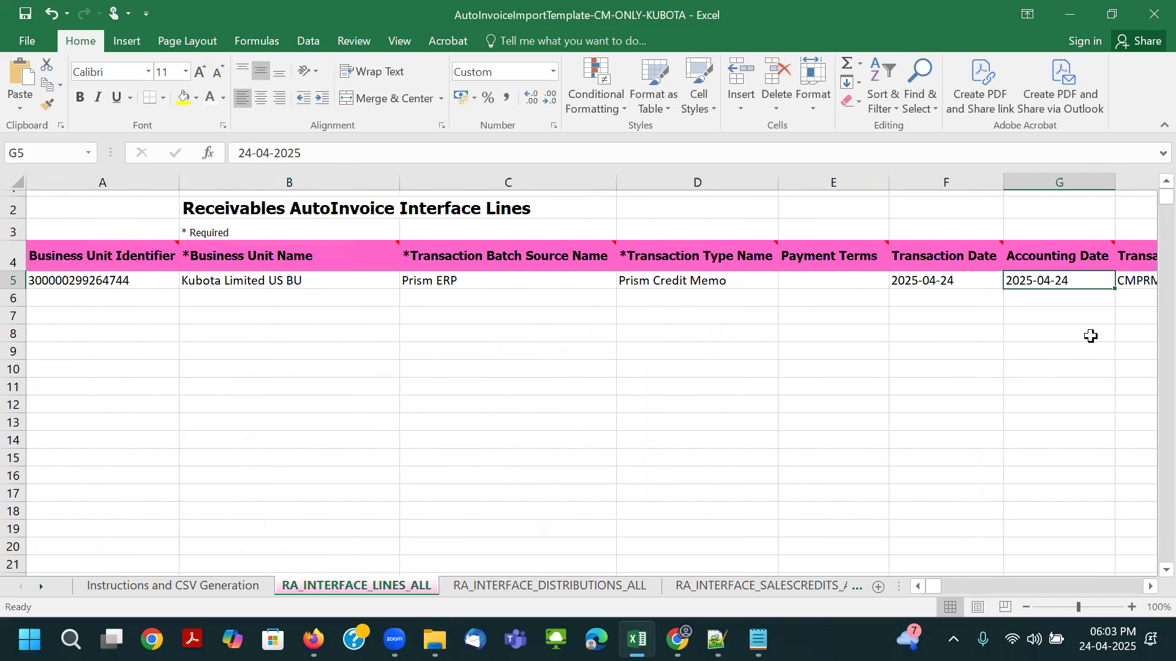
{"action": "key", "text": "Right"}
{"action": "key", "text": "ctrl+c"}
{"action": "key", "text": "Right"}
{"action": "key", "text": "Right"}
{"action": "key", "text": "Right"}
{"action": "key", "text": "Right"}
{"action": "key", "text": "Right"}
{"action": "key", "text": "Right"}
{"action": "key", "text": "Right"}
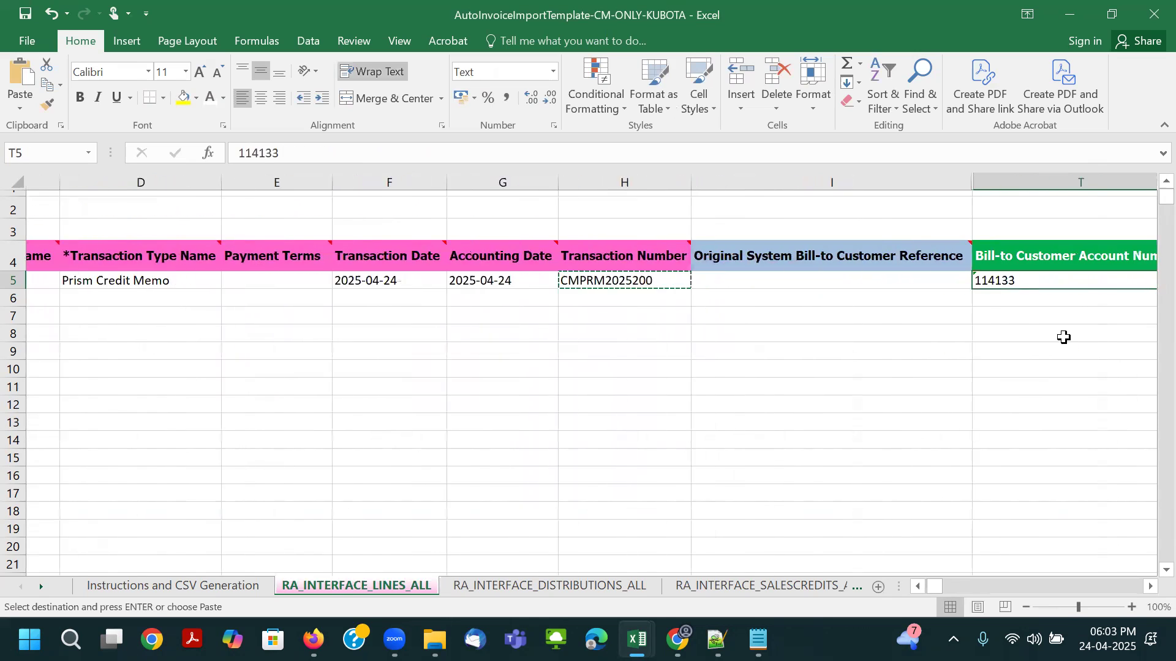
{"action": "key", "text": "Right"}
{"action": "key", "text": "Right"}
{"action": "key", "text": "Right"}
{"action": "key", "text": "Right"}
{"action": "key", "text": "Right"}
{"action": "key", "text": "Right"}
{"action": "key", "text": "Right"}
{"action": "key", "text": "Right"}
{"action": "key", "text": "Right"}
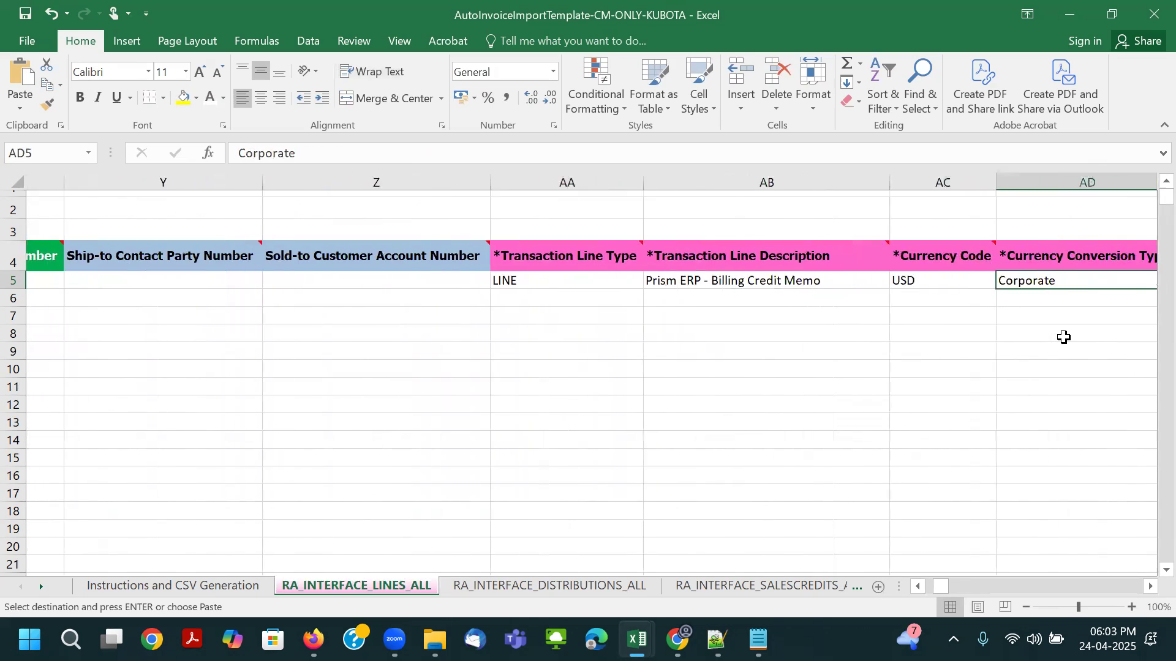
{"action": "key", "text": "Right"}
{"action": "key", "text": "Right"}
{"action": "key", "text": "Right"}
{"action": "key", "text": "Right"}
{"action": "key", "text": "Right"}
{"action": "key", "text": "Right"}
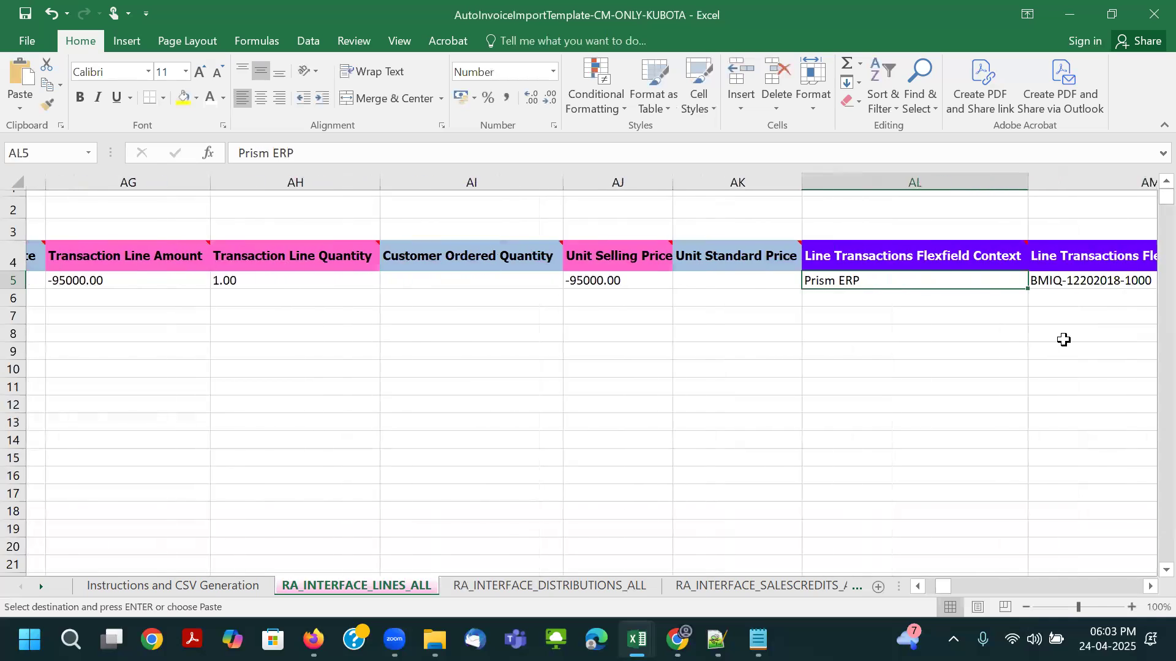
{"action": "key", "text": "ctrl+v"}
{"action": "key", "text": "Right"}
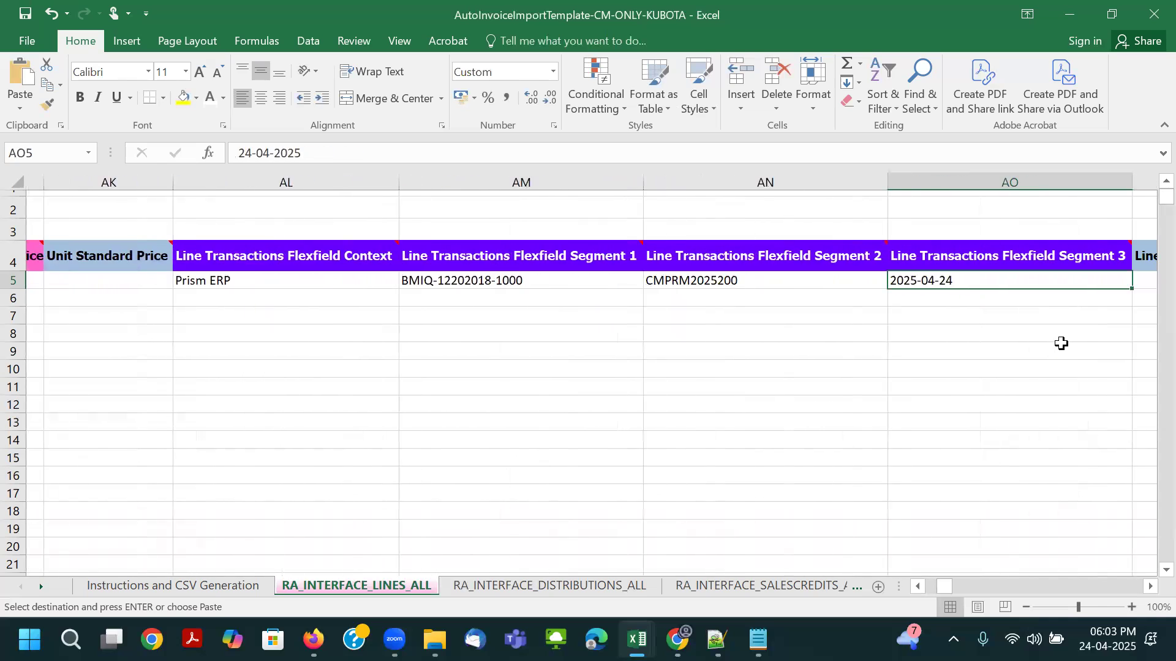
Step: Save the AutoInvoice import template workbook with the updated credit memo line
{"action": "key", "text": "Right"}
{"action": "key", "text": "Right"}
{"action": "key", "text": "Left"}
{"action": "key", "text": "Left"}
{"action": "key", "text": "Right"}
{"action": "key", "text": "Right"}
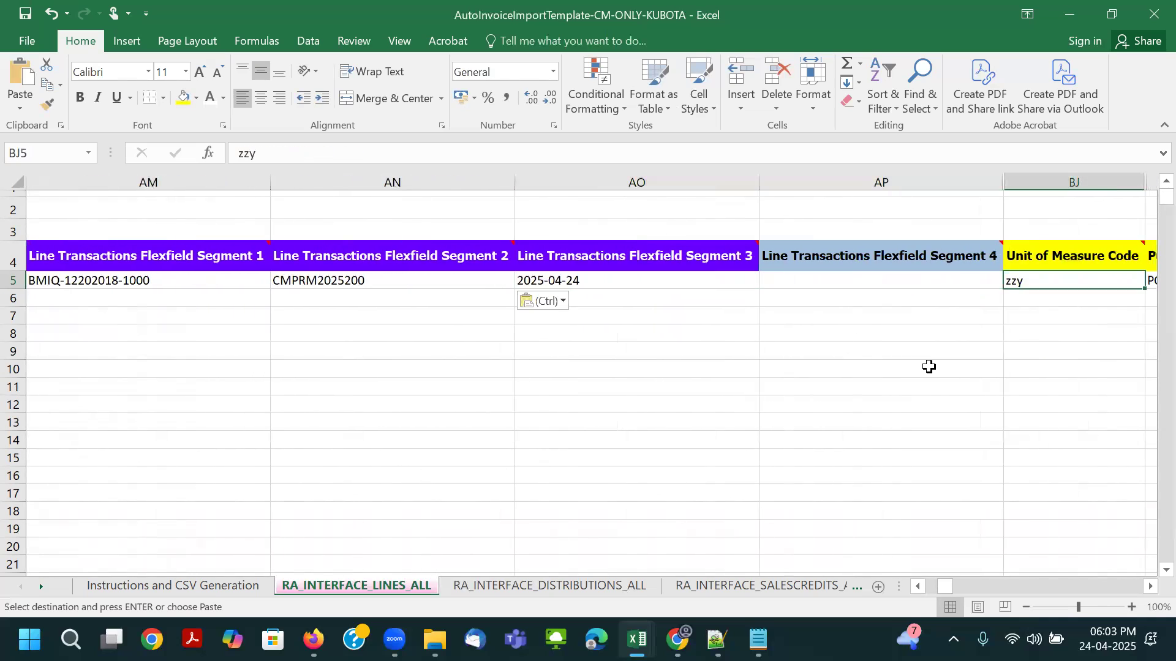
{"action": "key", "text": "Right"}
{"action": "key", "text": "ctrl+s"}
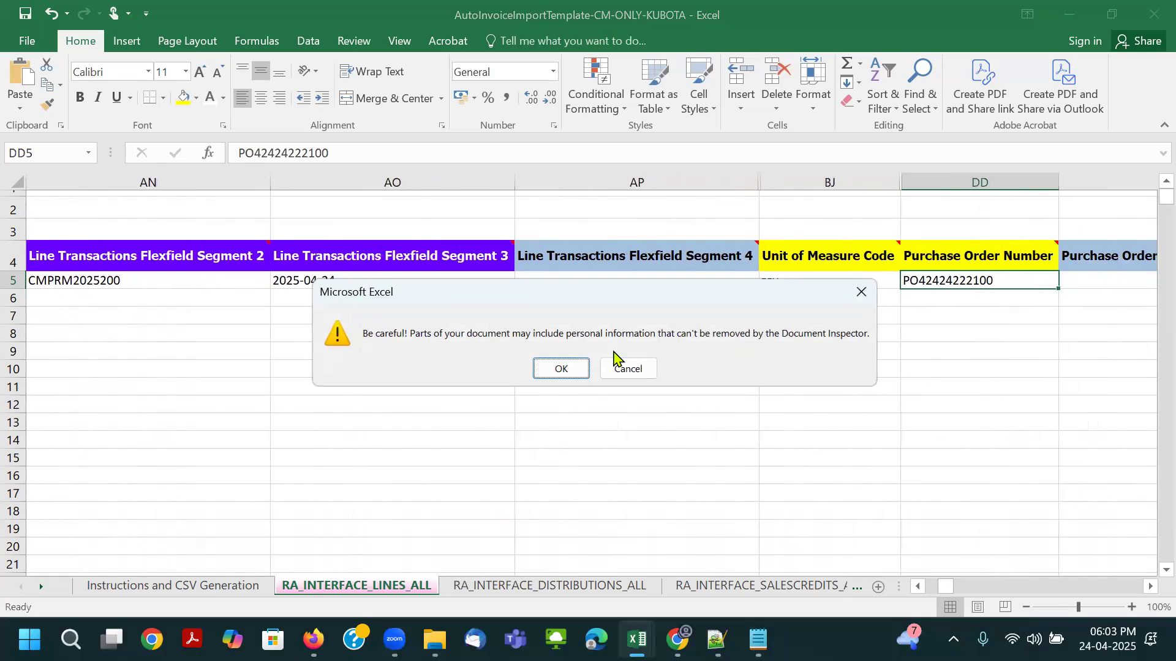
{"action": "key", "text": "Return"}
{"action": "left_click", "coordinate": [878, 341]}
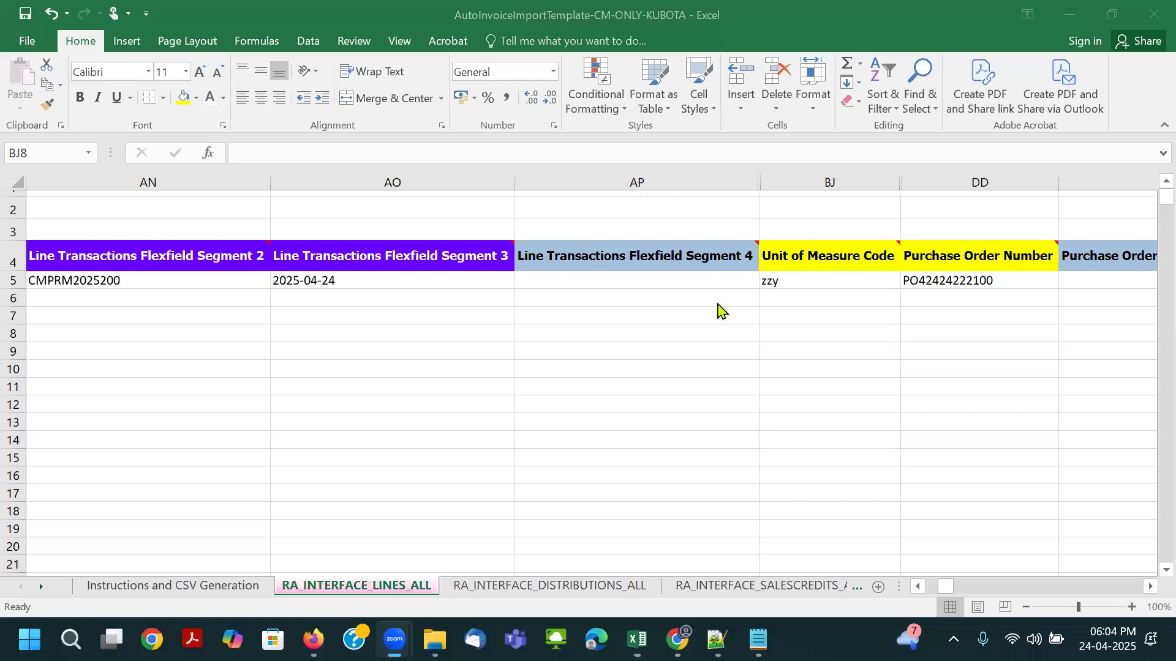
Step: Unhide the columns between Unit of Measure Code (BJ) and Purchase Order Number (DD)
{"action": "left_click_drag", "start_coordinate": [716, 166], "coordinate": [774, 176]}
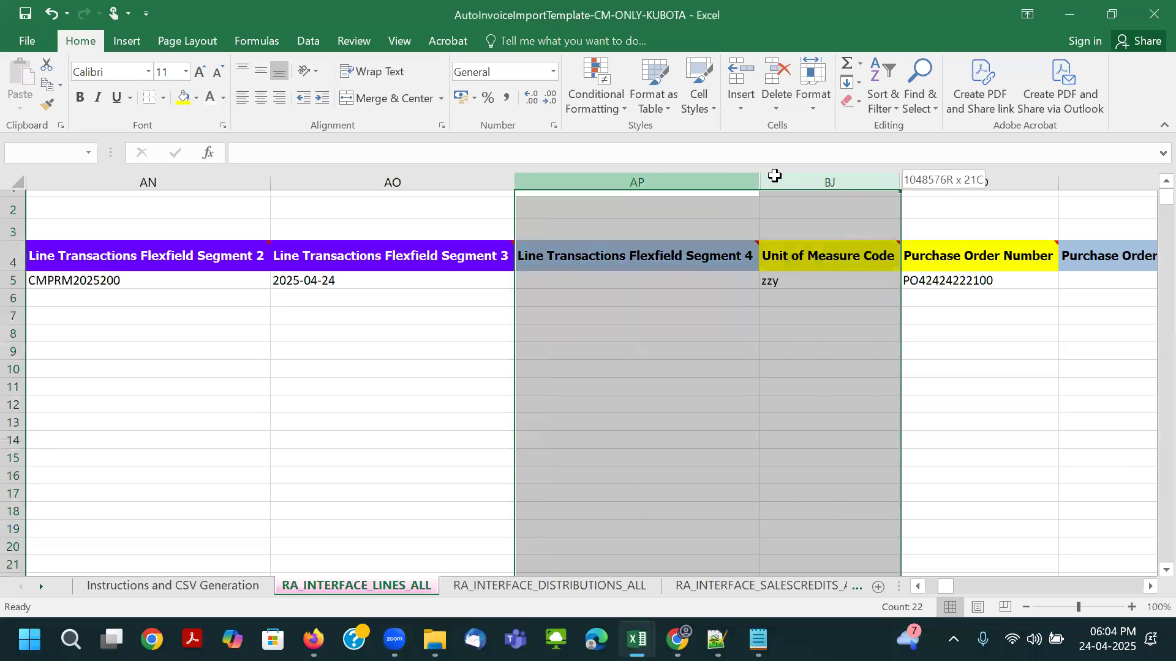
{"action": "left_click", "coordinate": [846, 298]}
{"action": "left_click_drag", "start_coordinate": [861, 178], "coordinate": [927, 181]}
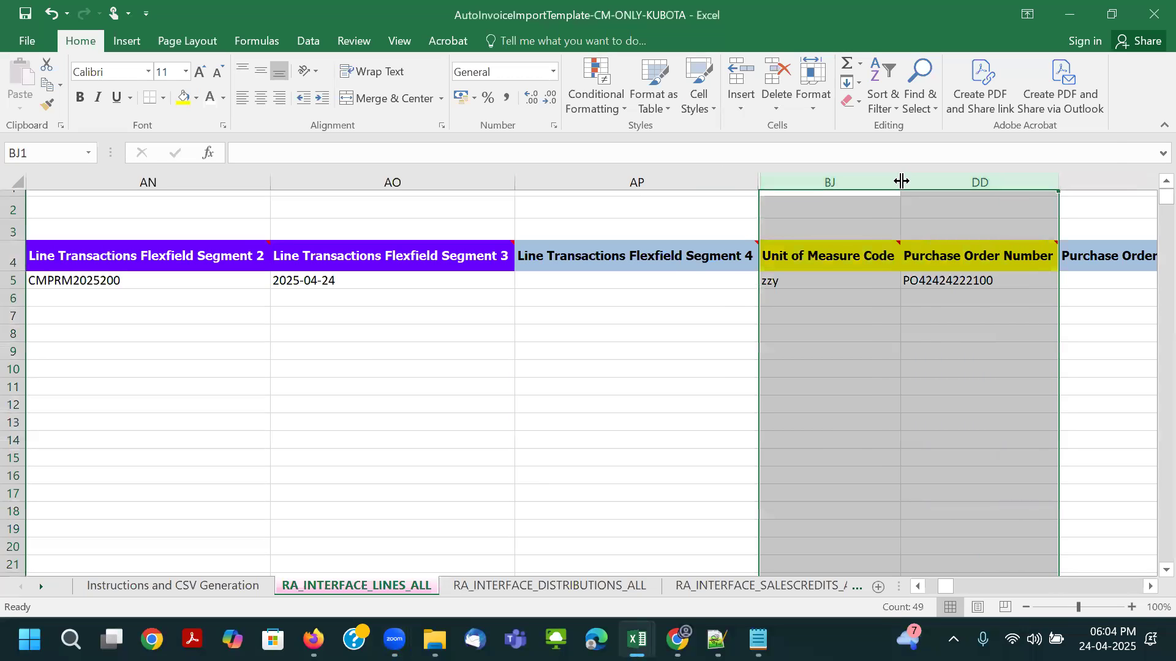
{"action": "right_click", "coordinate": [900, 182]}
{"action": "left_click", "coordinate": [943, 442]}
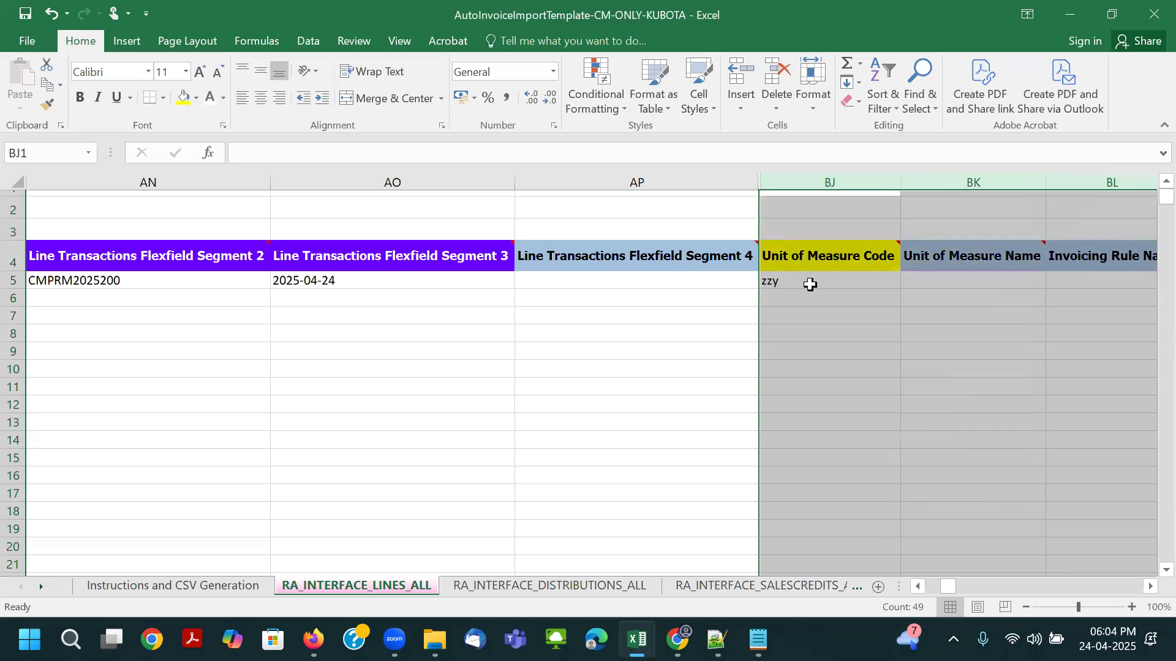
{"action": "left_click", "coordinate": [806, 284]}
{"action": "key", "text": "Right"}
{"action": "key", "text": "Right"}
{"action": "key", "text": "Right"}
{"action": "key", "text": "Right"}
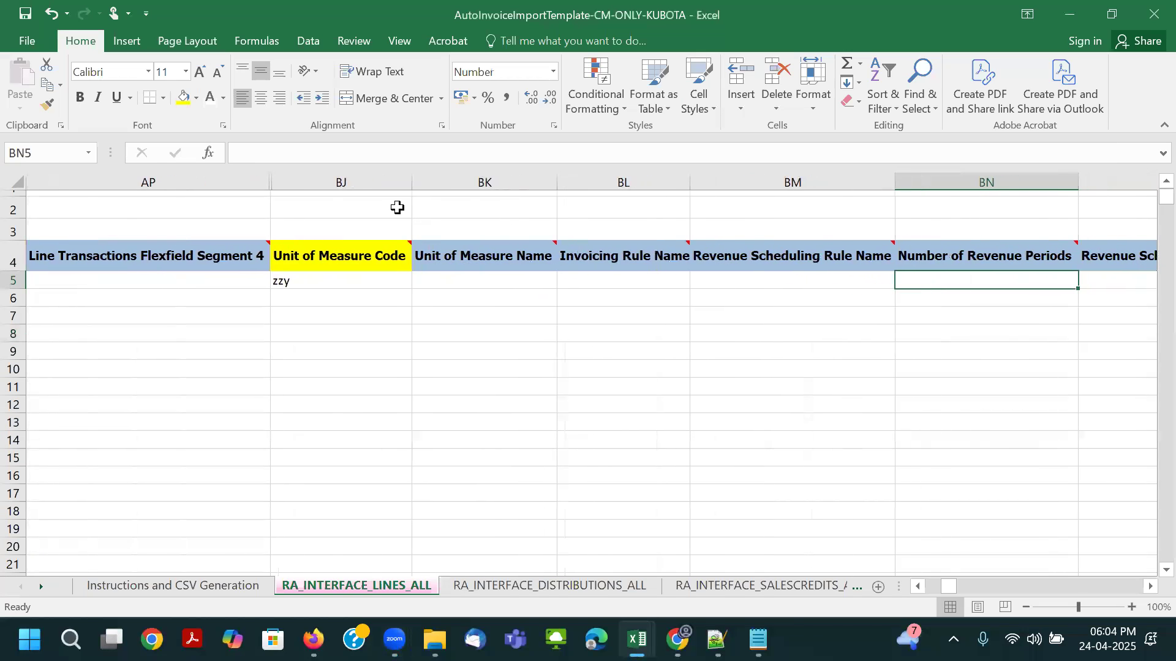
Step: Hide columns BK through CS, from Unit of Measure Name up to the credit method columns
{"action": "left_click", "coordinate": [329, 178]}
{"action": "left_click", "coordinate": [458, 254]}
{"action": "left_click_drag", "start_coordinate": [493, 183], "coordinate": [866, 201]}
{"action": "left_click_drag", "start_coordinate": [1065, 193], "coordinate": [252, 214]}
{"action": "left_click_drag", "start_coordinate": [51, 212], "coordinate": [252, 181]}
{"action": "right_click", "coordinate": [253, 183]}
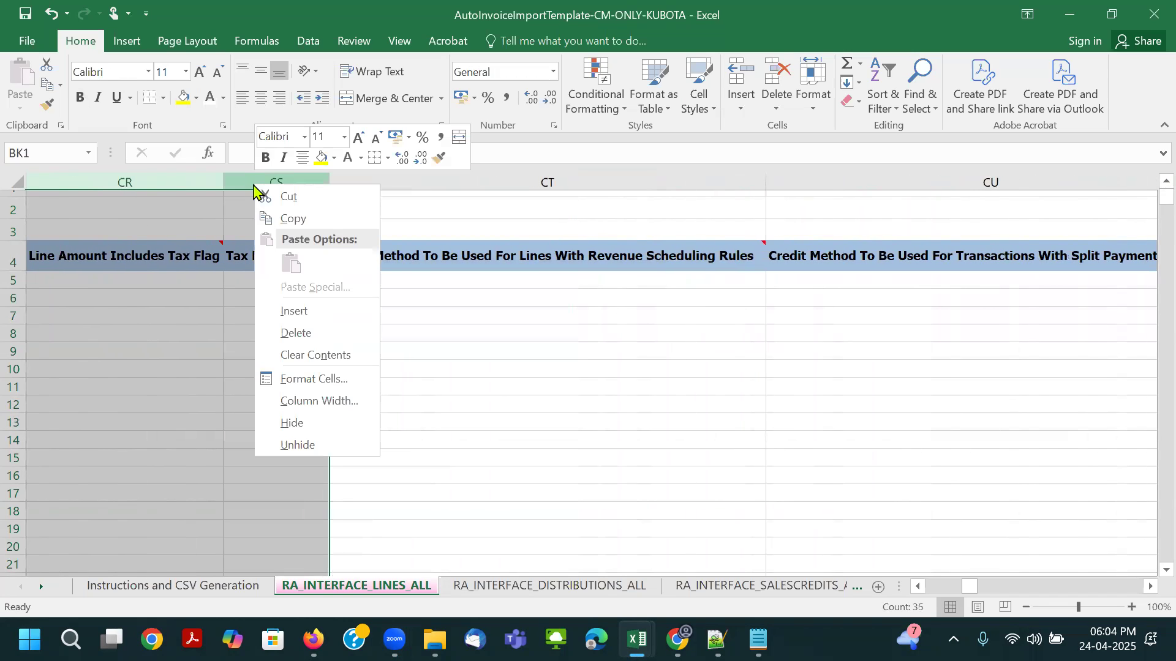
{"action": "left_click", "coordinate": [318, 424]}
Step: Hide columns CU through DC, up to the Purchase Order Number column
{"action": "left_click", "coordinate": [466, 277]}
{"action": "left_click_drag", "start_coordinate": [932, 190], "coordinate": [892, 189]}
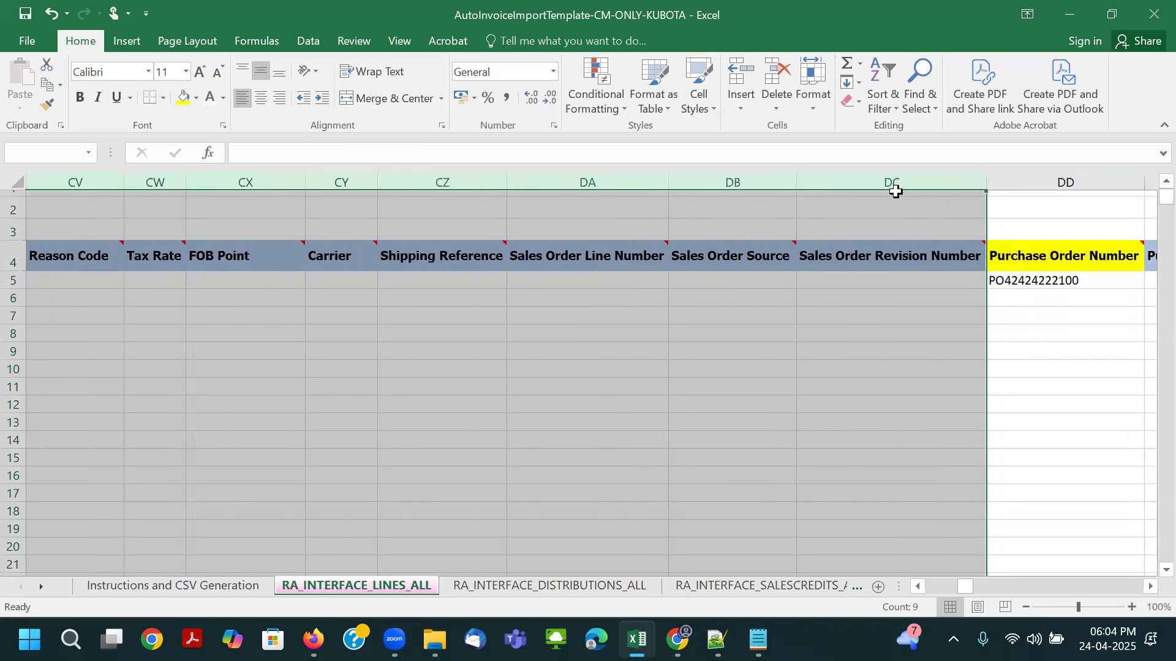
{"action": "right_click", "coordinate": [878, 182]}
{"action": "left_click", "coordinate": [923, 424]}
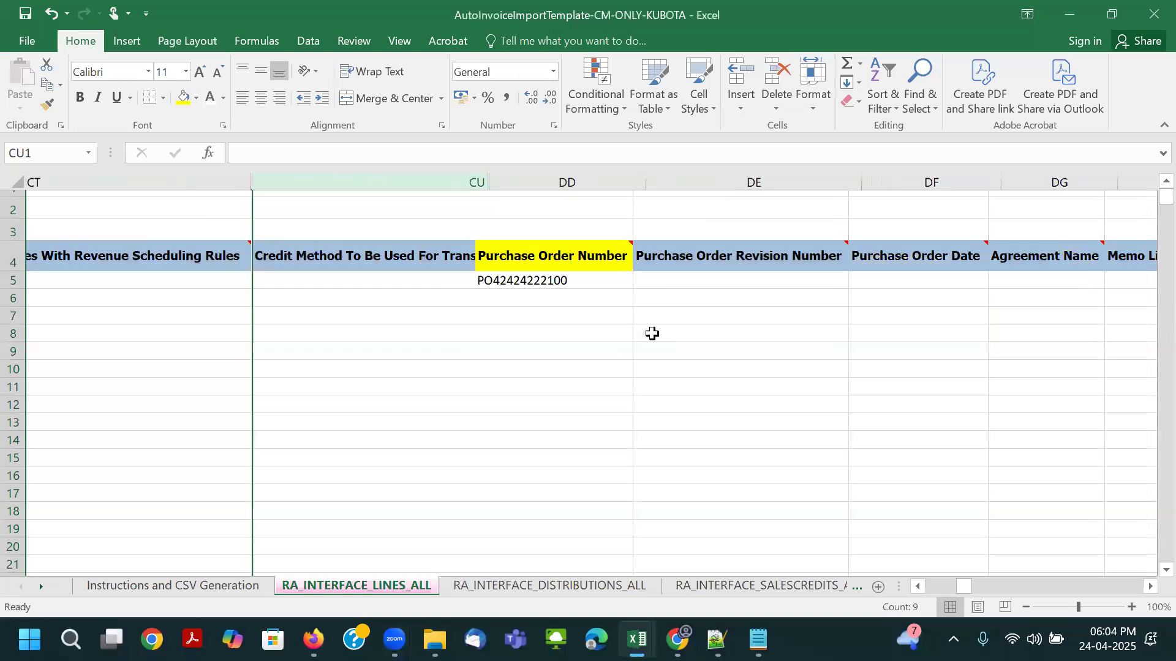
Step: Examine the comment on the Credit Method To Be Used For Lines With Revenue Scheduling Rules header for its valid values
{"action": "left_click", "coordinate": [452, 282]}
{"action": "key", "text": "Left"}
{"action": "left_click", "coordinate": [222, 254]}
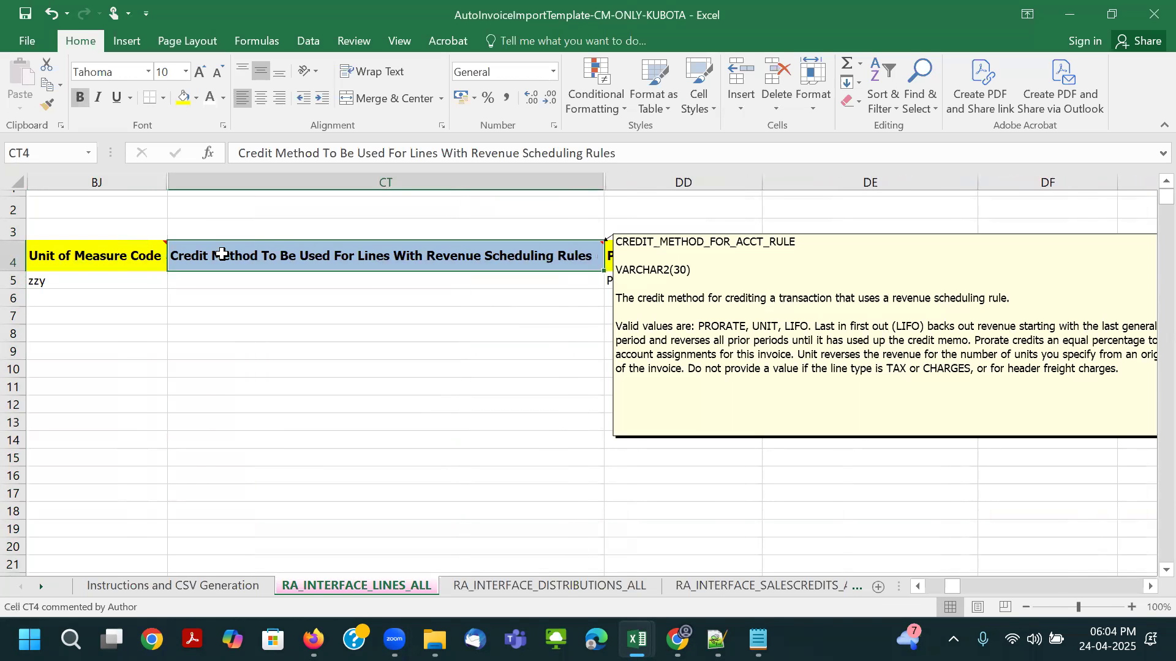
{"action": "right_click", "coordinate": [293, 256]}
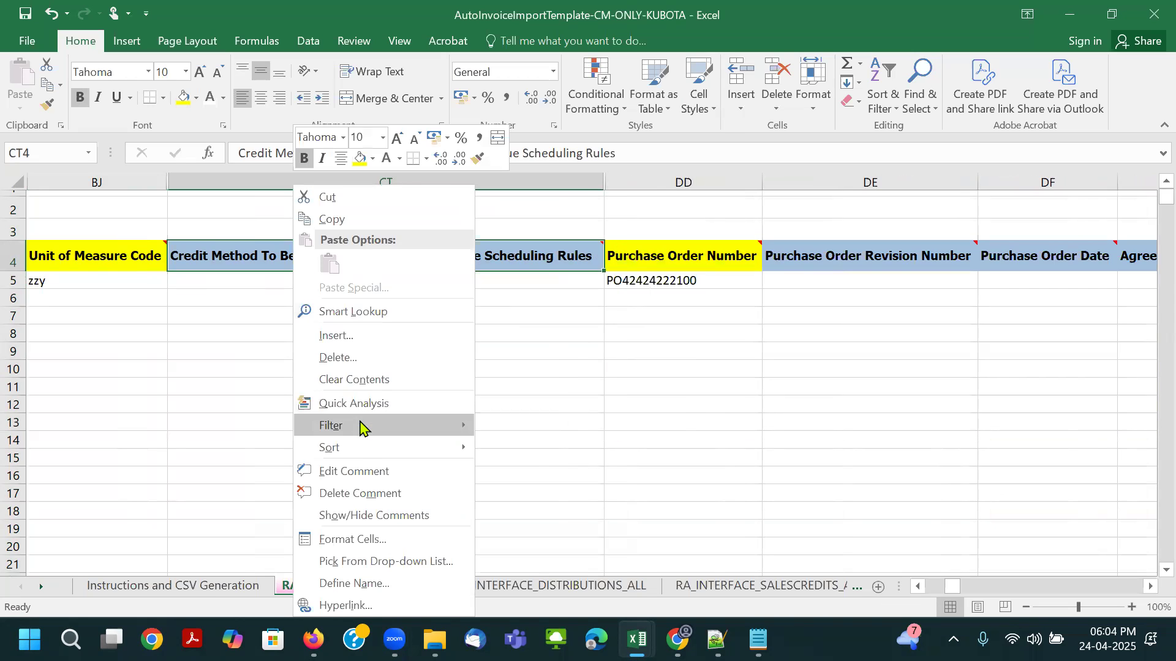
{"action": "left_click", "coordinate": [360, 471]}
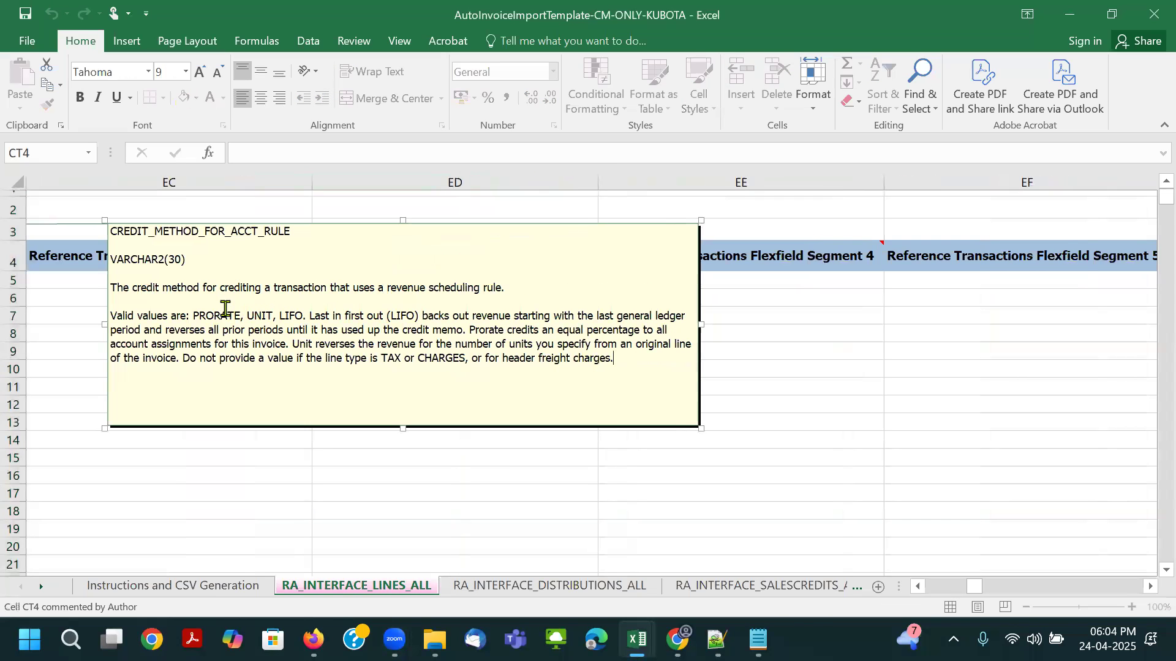
{"action": "double_click", "coordinate": [225, 314]}
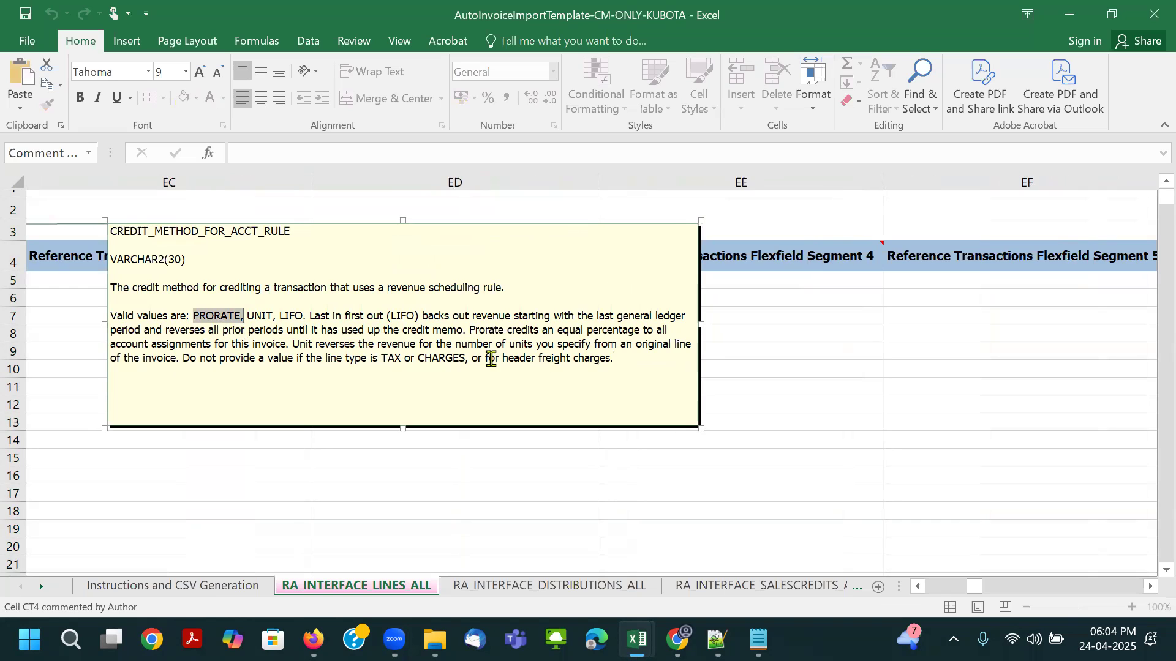
{"action": "left_click", "coordinate": [786, 382]}
Step: Set Credit Method To Be Used For Lines With Revenue Scheduling Rules in row 5 to PRORATE
{"action": "left_click", "coordinate": [191, 281]}
{"action": "key", "text": "Left"}
{"action": "key", "text": "Left"}
{"action": "key", "text": "Left"}
{"action": "key", "text": "Left"}
{"action": "key", "text": "Left"}
{"action": "key", "text": "Left"}
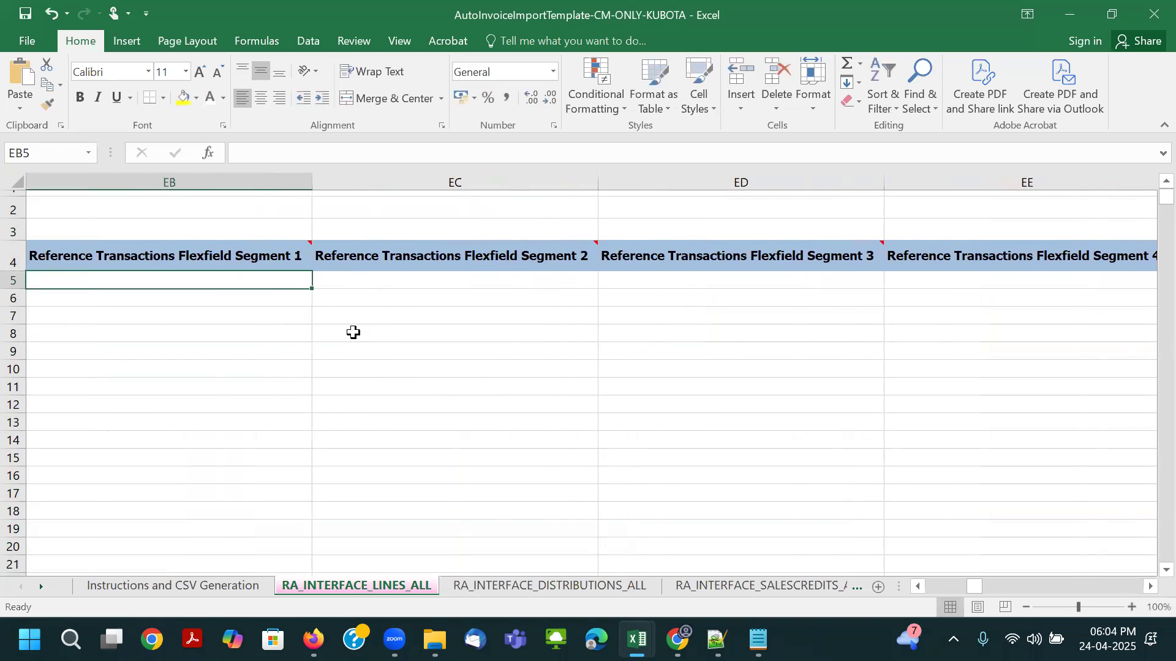
{"action": "key", "text": "Left"}
{"action": "key", "text": "Left"}
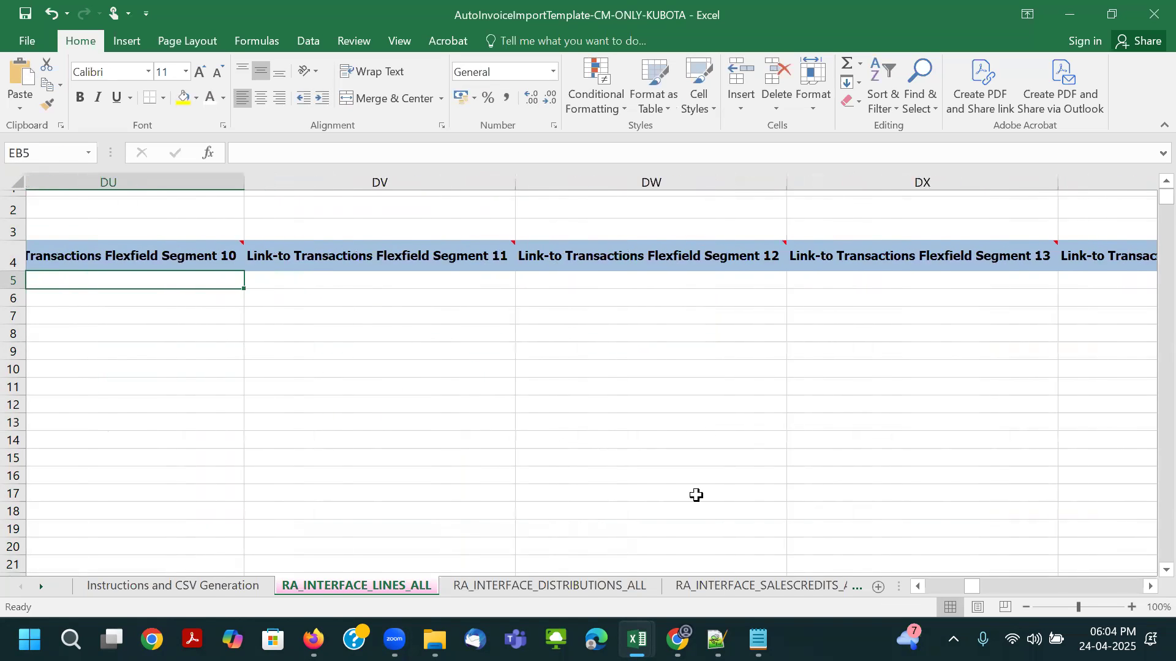
{"action": "left_click", "coordinate": [921, 591]}
{"action": "left_click", "coordinate": [923, 593]}
{"action": "left_click_drag", "start_coordinate": [923, 591], "coordinate": [959, 591]}
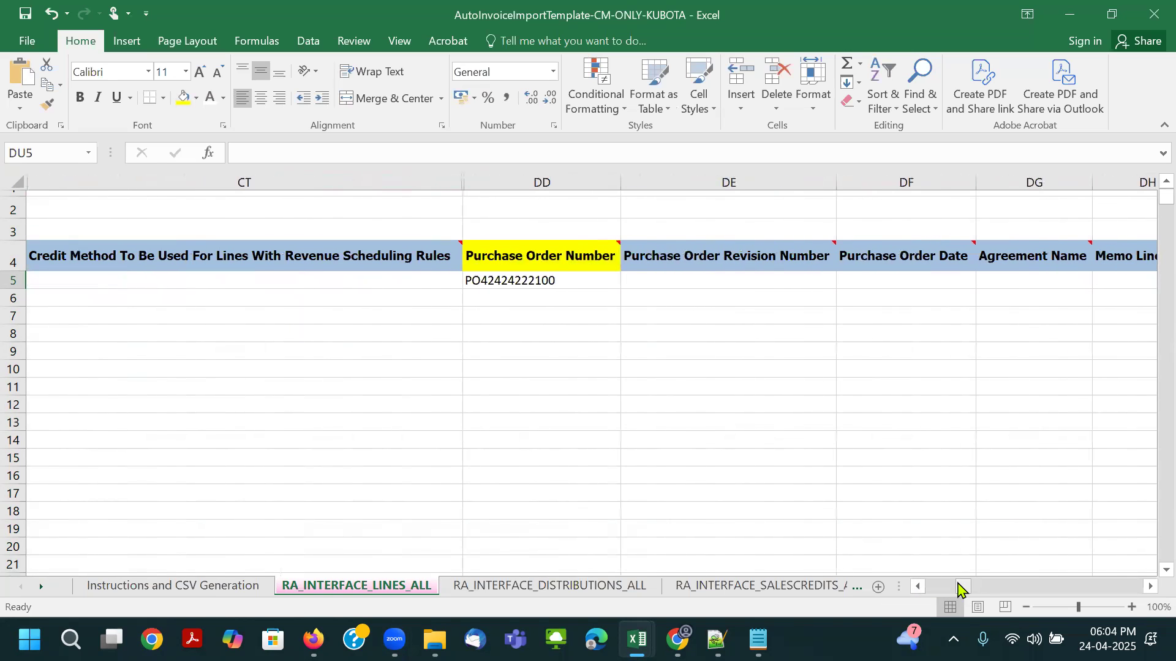
{"action": "left_click", "coordinate": [371, 286]}
{"action": "key", "text": "Left"}
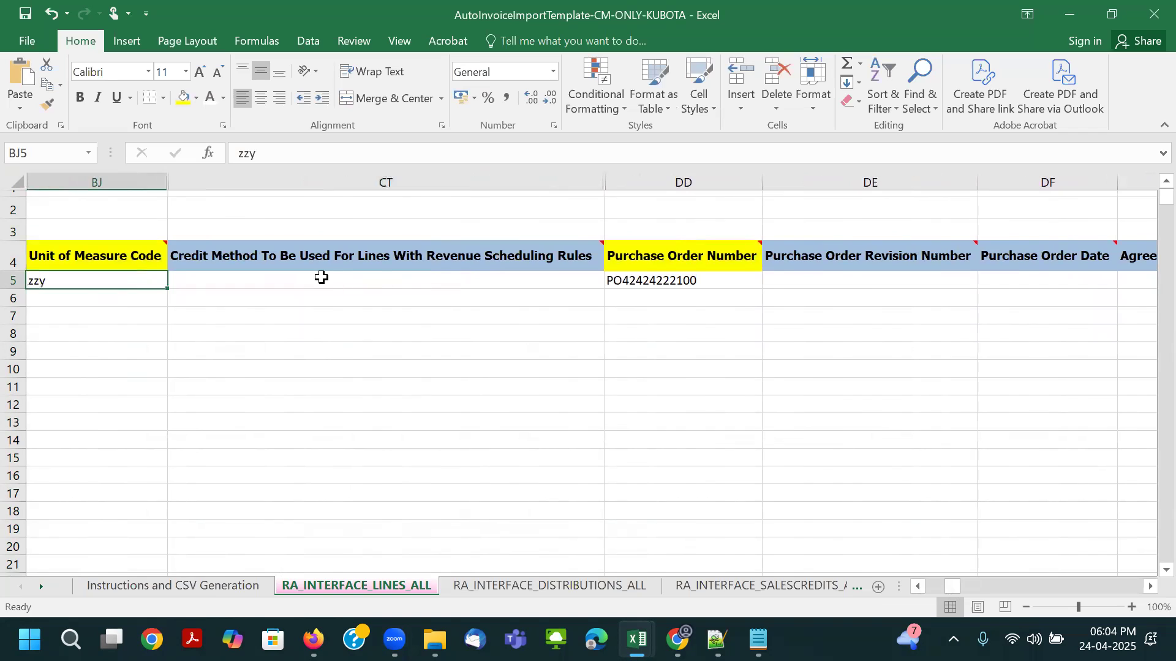
{"action": "left_click", "coordinate": [322, 278]}
{"action": "left_click", "coordinate": [613, 280]}
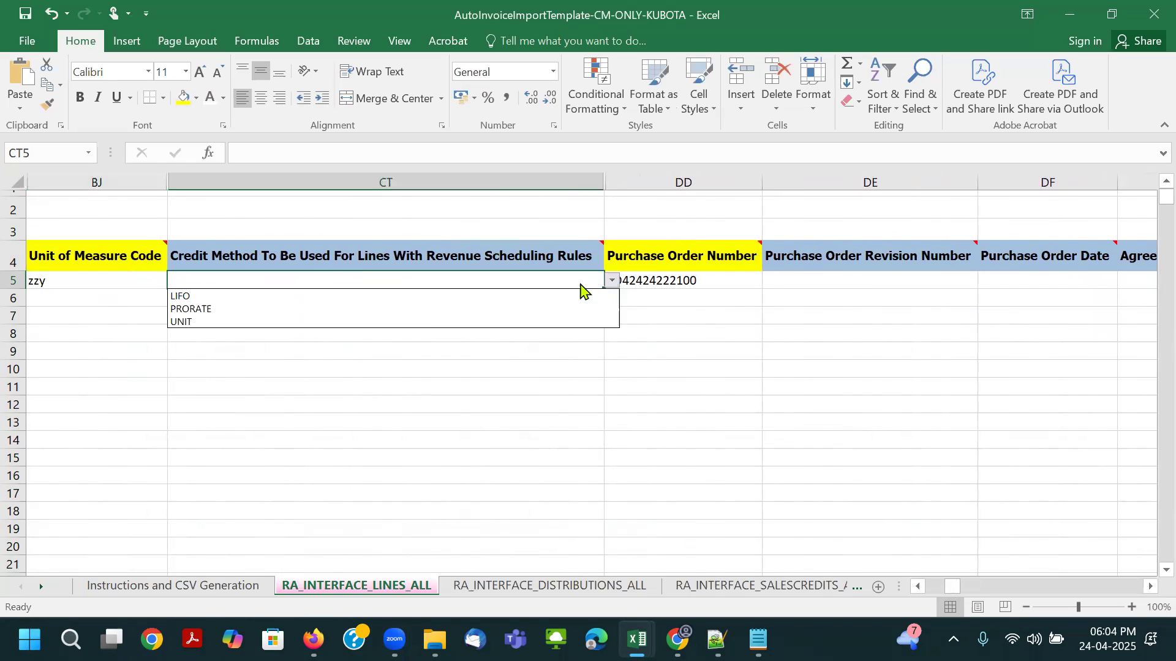
{"action": "left_click", "coordinate": [428, 309]}
Step: Fill the header cell of the Credit Method To Be Used For Lines With Revenue Scheduling Rules column with orange
{"action": "left_click", "coordinate": [250, 262]}
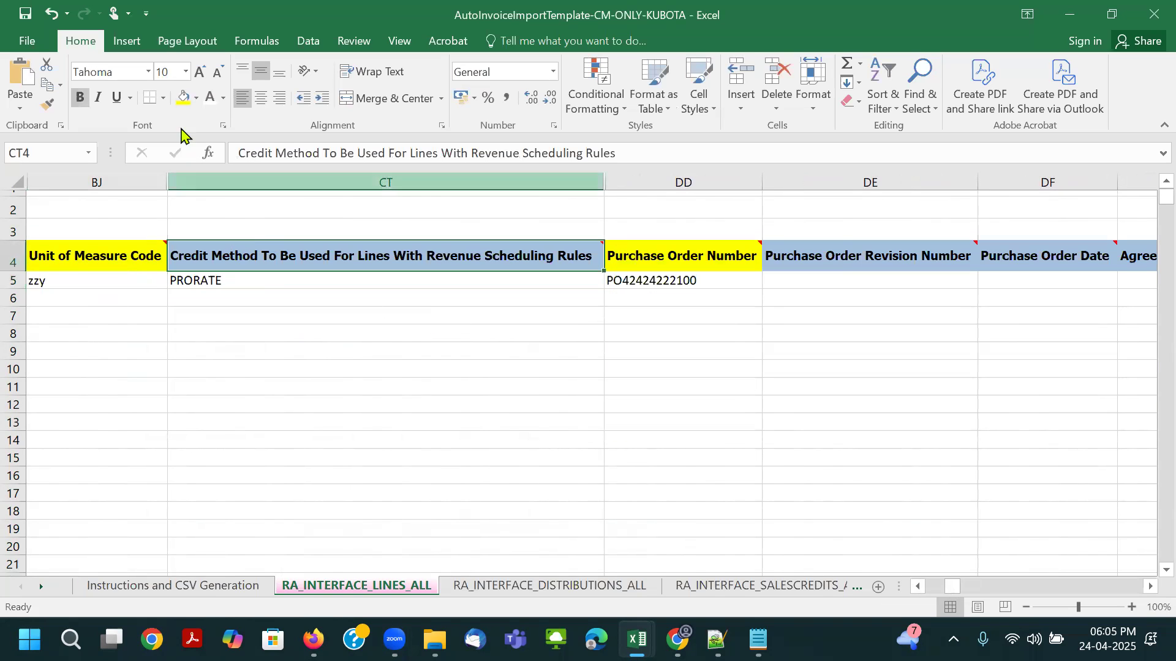
{"action": "left_click", "coordinate": [197, 98]}
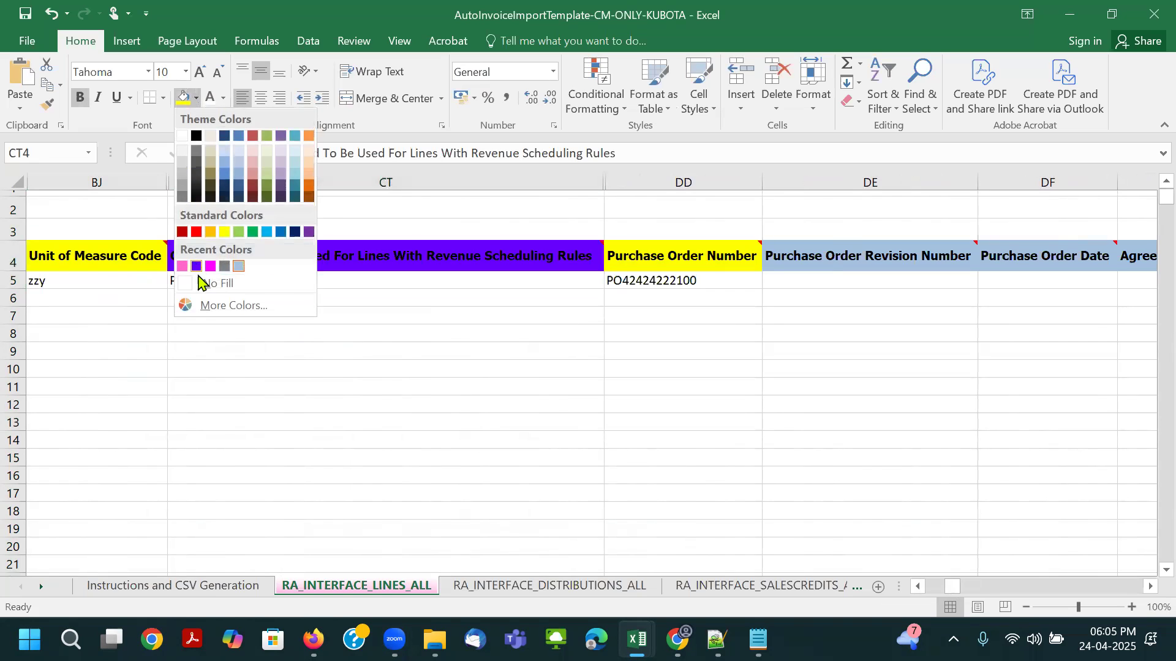
{"action": "left_click", "coordinate": [209, 305]}
{"action": "left_click", "coordinate": [163, 308]}
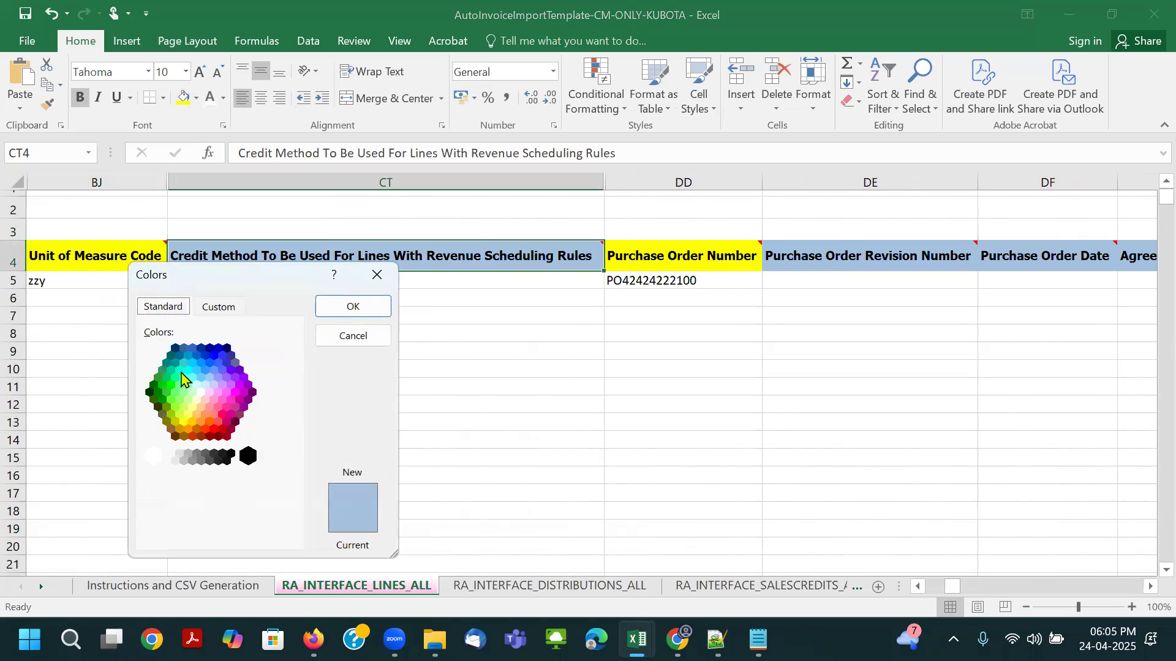
{"action": "left_click", "coordinate": [209, 426]}
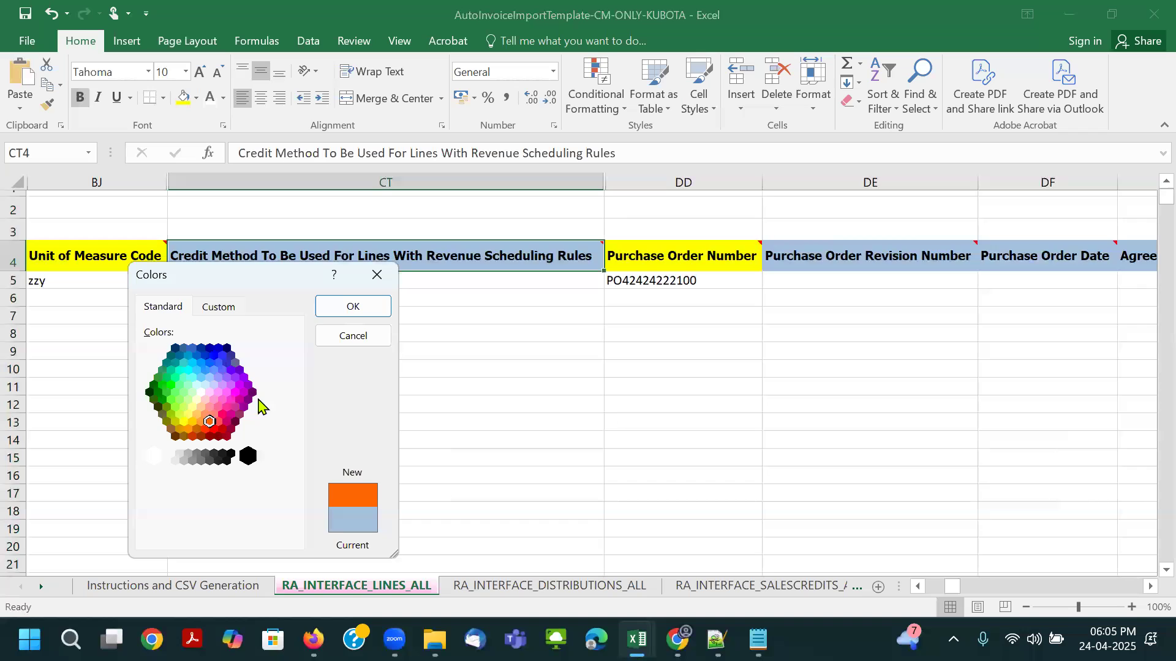
{"action": "left_click", "coordinate": [344, 309]}
{"action": "left_click", "coordinate": [231, 282]}
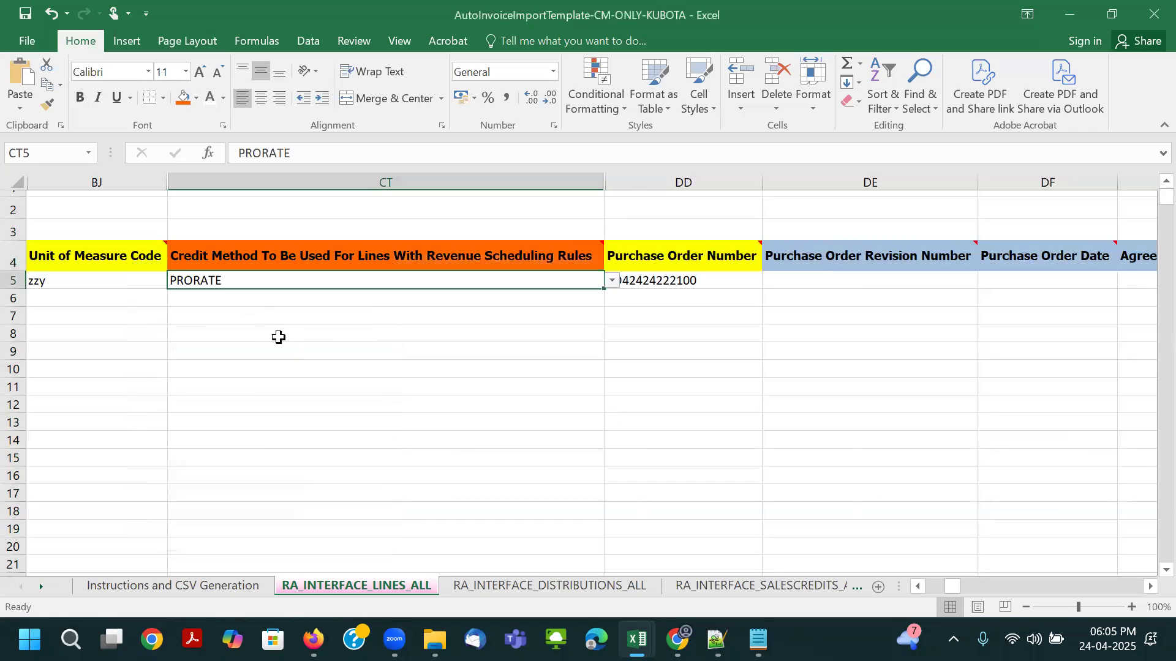
Step: Fill the Credit Method To Be Used For Lines With Revenue Scheduling Rules header cell with dark red
{"action": "key", "text": "Left"}
{"action": "key", "text": "Left"}
{"action": "mouse_move", "coordinate": [848, 189]}
{"action": "left_mouse_down"}
{"action": "mouse_move", "coordinate": [777, 205]}
{"action": "mouse_move", "coordinate": [861, 190]}
{"action": "left_mouse_up"}
{"action": "left_click", "coordinate": [761, 252]}
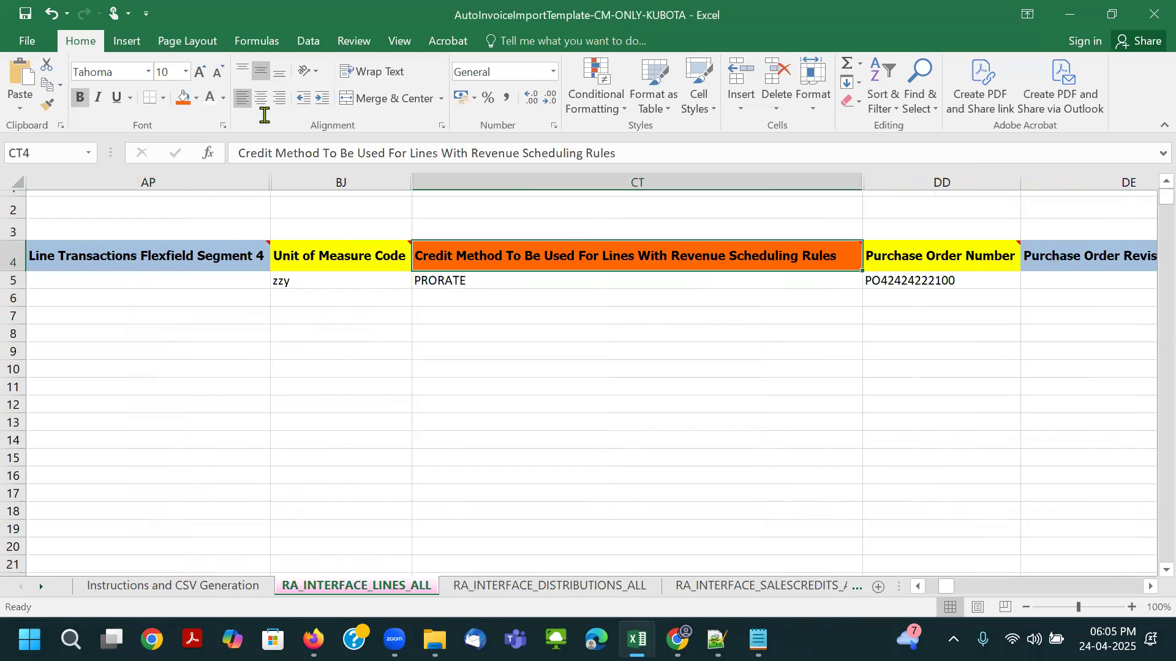
{"action": "left_click", "coordinate": [197, 98]}
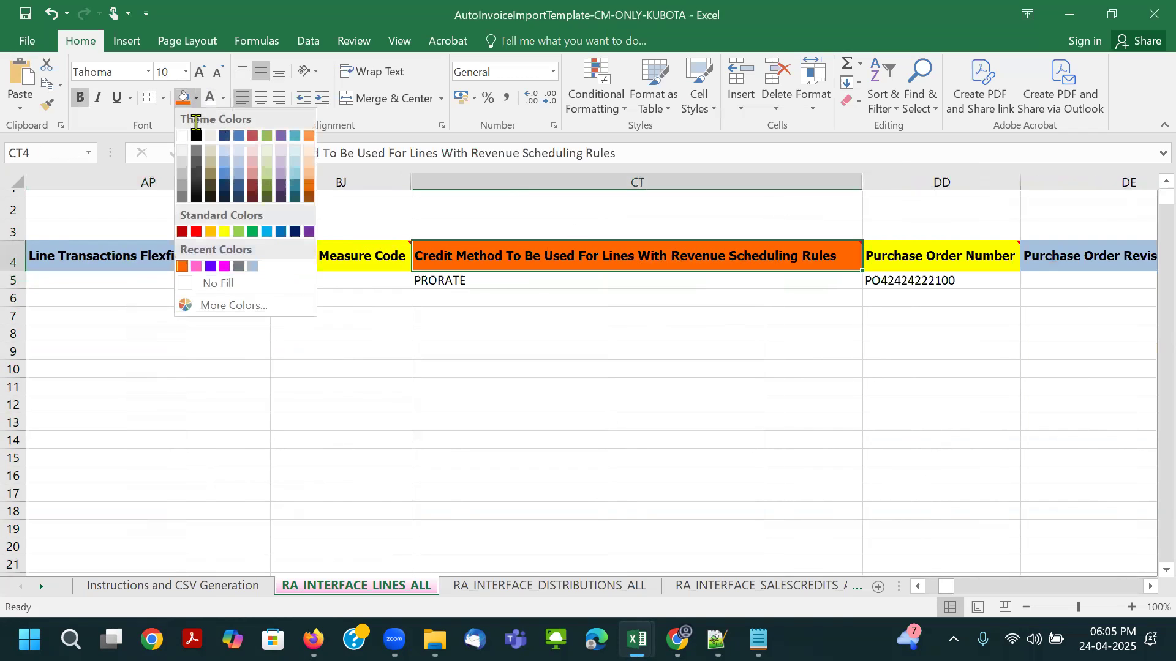
{"action": "left_click", "coordinate": [253, 196]}
{"action": "key", "text": "Down"}
{"action": "key", "text": "Down"}
{"action": "key", "text": "Down"}
{"action": "key", "text": "Down"}
{"action": "key", "text": "Up"}
{"action": "key", "text": "Up"}
{"action": "key", "text": "Up"}
{"action": "key", "text": "Up"}
{"action": "key", "text": "Down"}
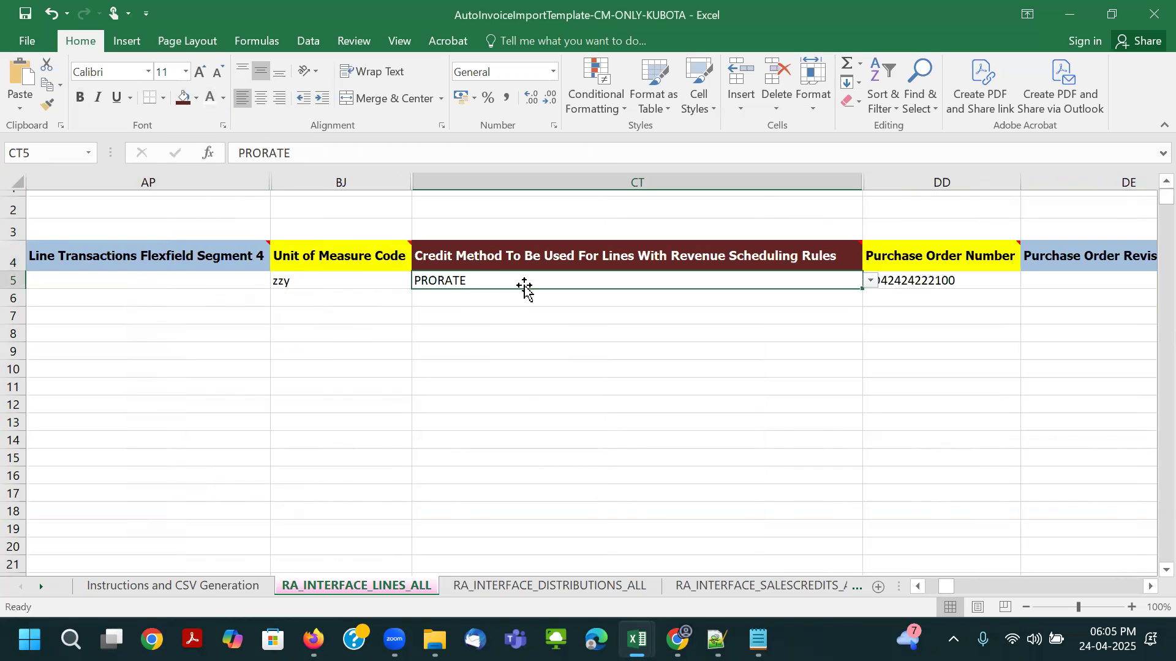
Step: Fill the Line Transactions Flexfield Segment 2 header cell with the same dark red
{"action": "key", "text": "Left"}
{"action": "key", "text": "Left"}
{"action": "key", "text": "Left"}
{"action": "key", "text": "Left"}
{"action": "key", "text": "Left"}
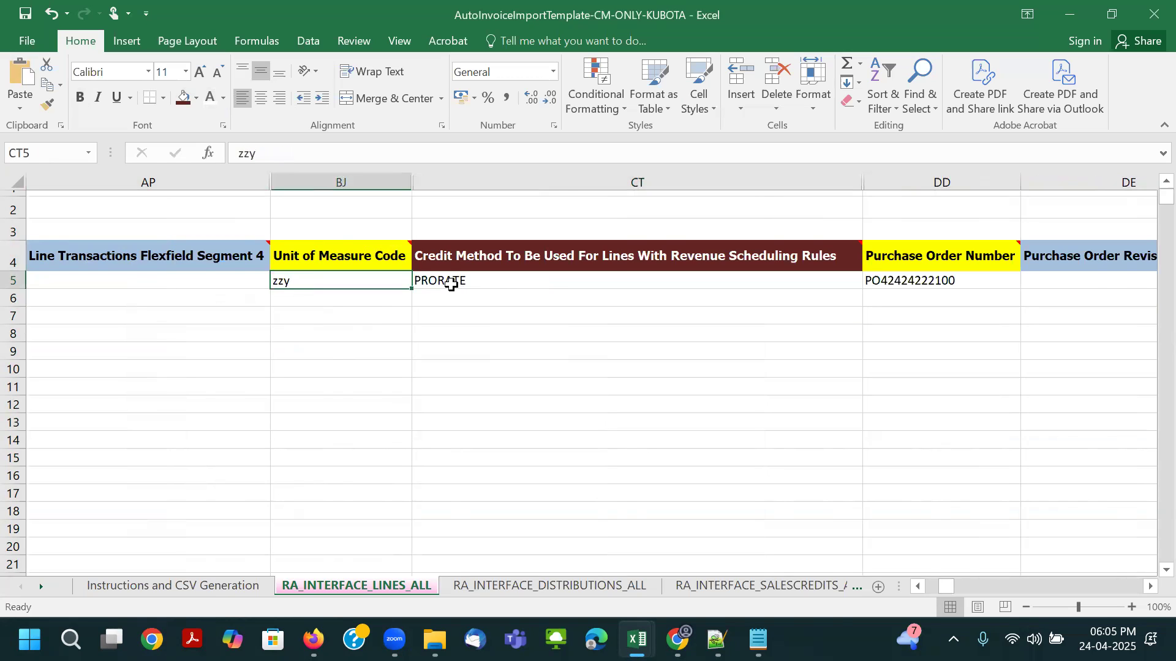
{"action": "key", "text": "Left"}
{"action": "left_click", "coordinate": [552, 260]}
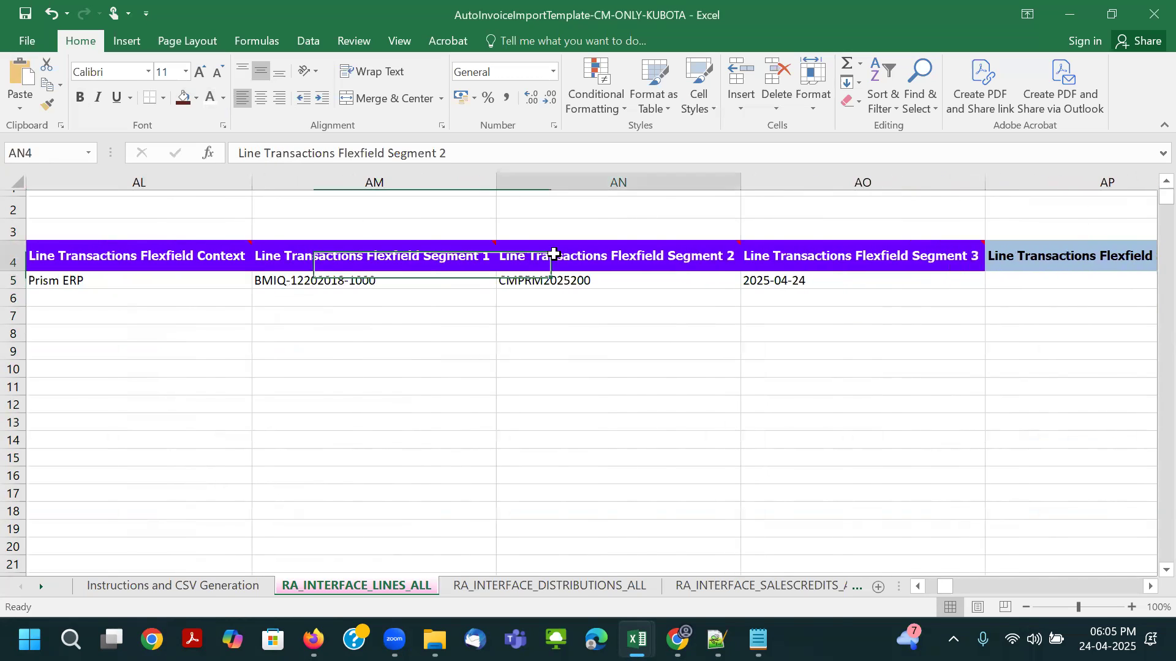
{"action": "left_click", "coordinate": [184, 98]}
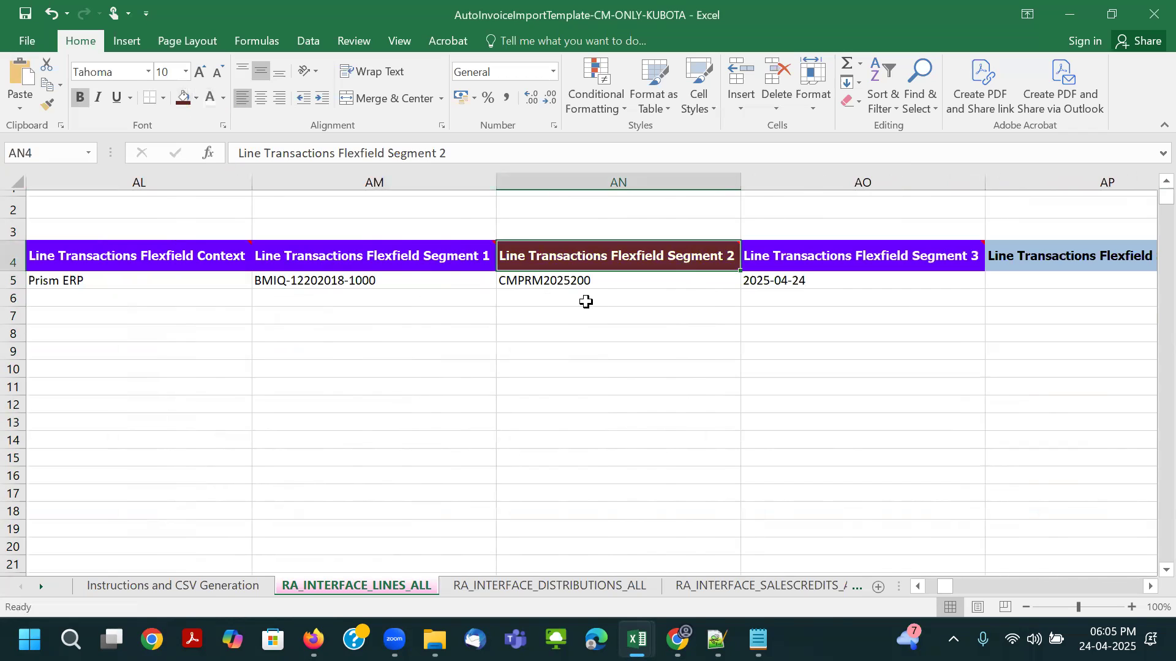
Step: Give the Unit Selling Price and Transaction Line Amount header cells a dark red fill with white text
{"action": "left_click", "coordinate": [603, 285]}
{"action": "key", "text": "Left"}
{"action": "key", "text": "Left"}
{"action": "key", "text": "Left"}
{"action": "key", "text": "Left"}
{"action": "key", "text": "Left"}
{"action": "key", "text": "Left"}
{"action": "key", "text": "Left"}
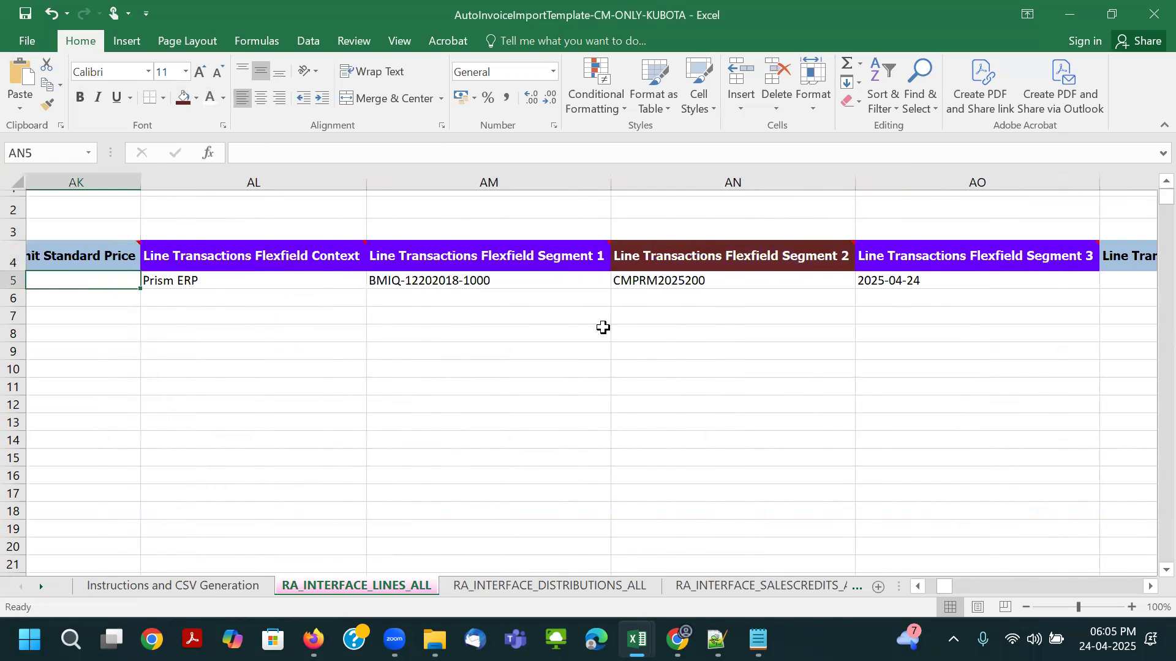
{"action": "key", "text": "Left"}
{"action": "key", "text": "Left"}
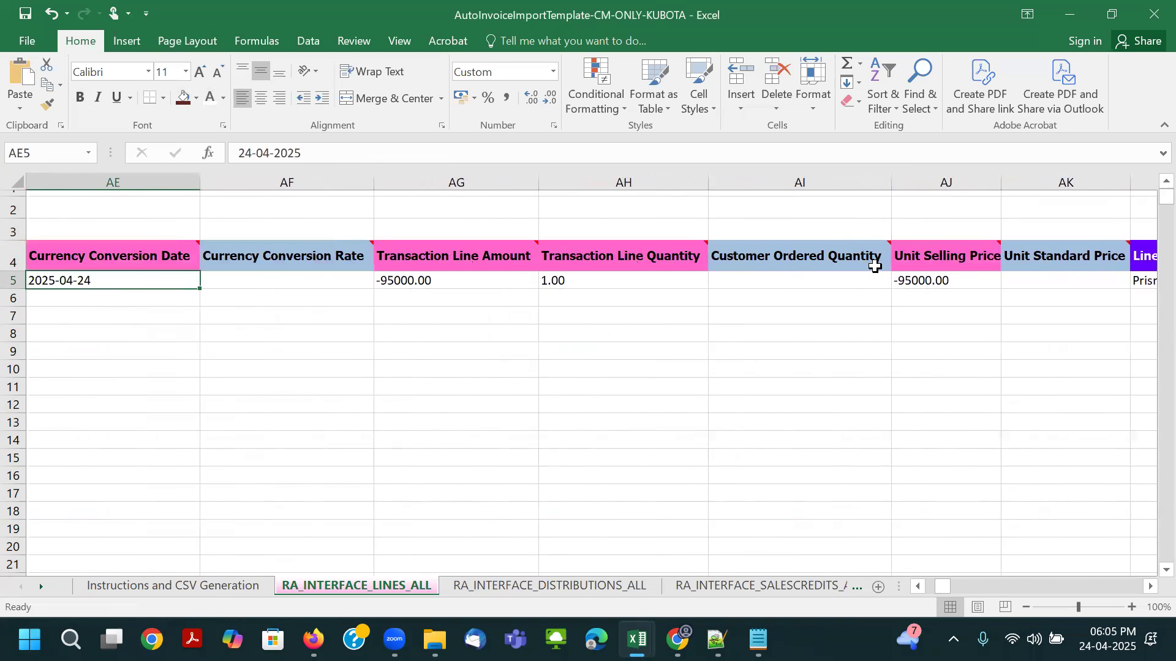
{"action": "left_click", "coordinate": [912, 257]}
{"action": "left_click", "coordinate": [183, 98]}
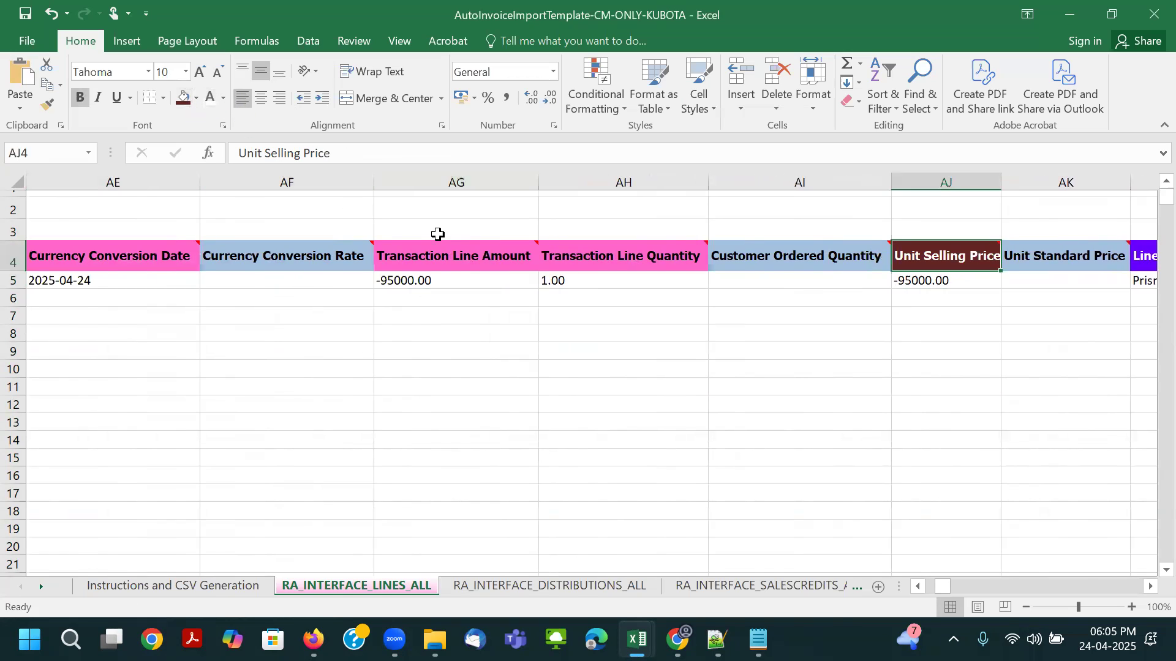
{"action": "left_click", "coordinate": [441, 257]}
{"action": "left_click", "coordinate": [183, 98]}
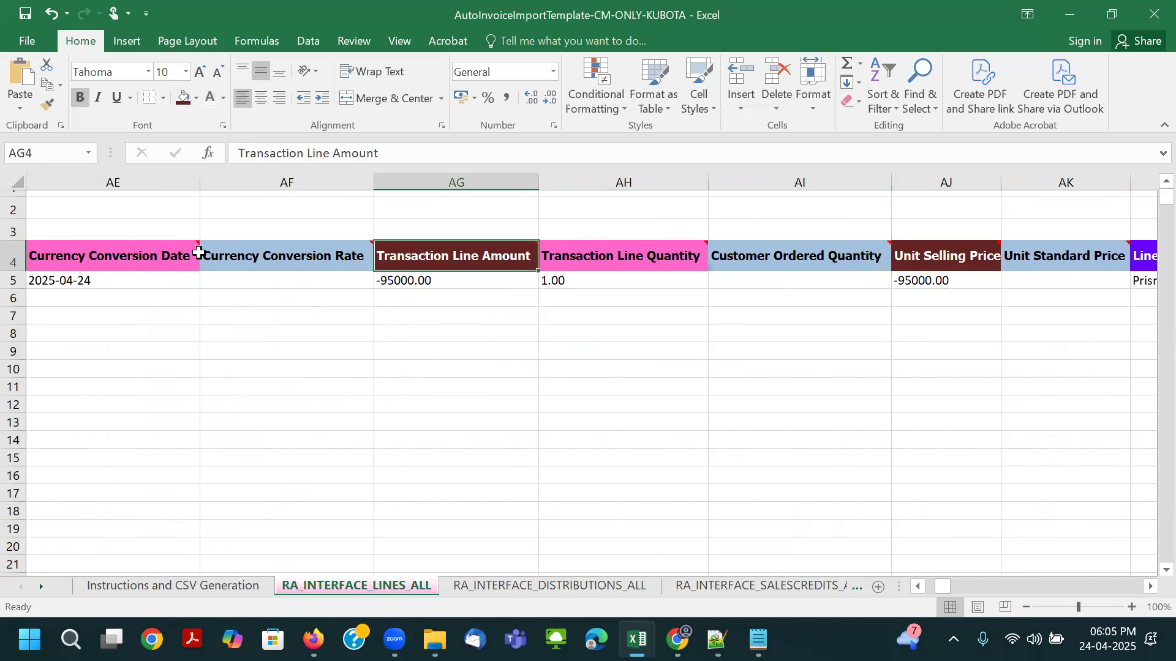
Step: Give the Transaction Line Description header cell the same dark red fill and white text
{"action": "left_click", "coordinate": [184, 257]}
{"action": "key", "text": "Left"}
{"action": "key", "text": "Left"}
{"action": "key", "text": "Left"}
{"action": "key", "text": "Left"}
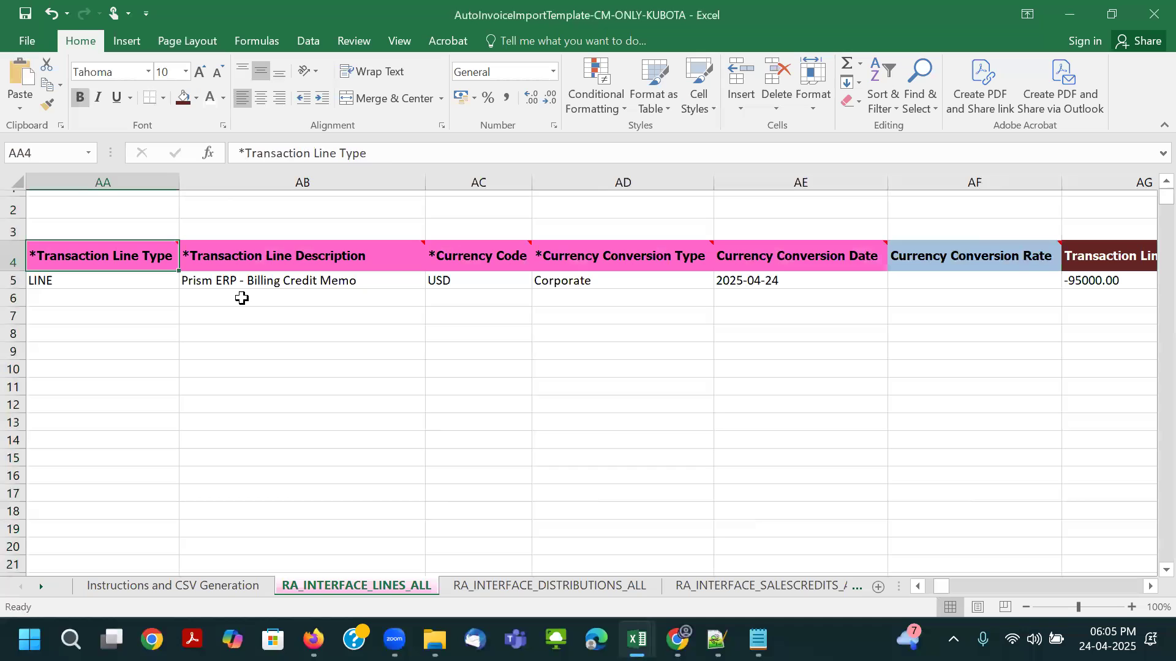
{"action": "key", "text": "Right"}
{"action": "left_click", "coordinate": [191, 99]}
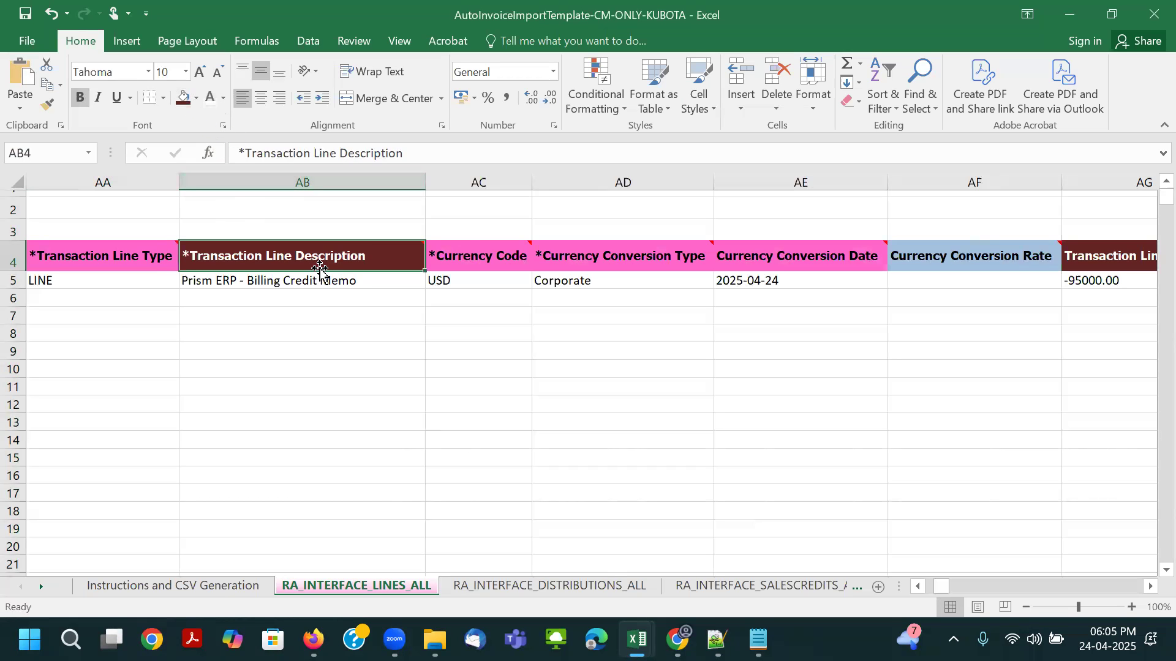
Step: Format the Transaction Number header cell with white text and a dark red fill
{"action": "key", "text": "Left"}
{"action": "key", "text": "Left"}
{"action": "key", "text": "Left"}
{"action": "key", "text": "Left"}
{"action": "key", "text": "Left"}
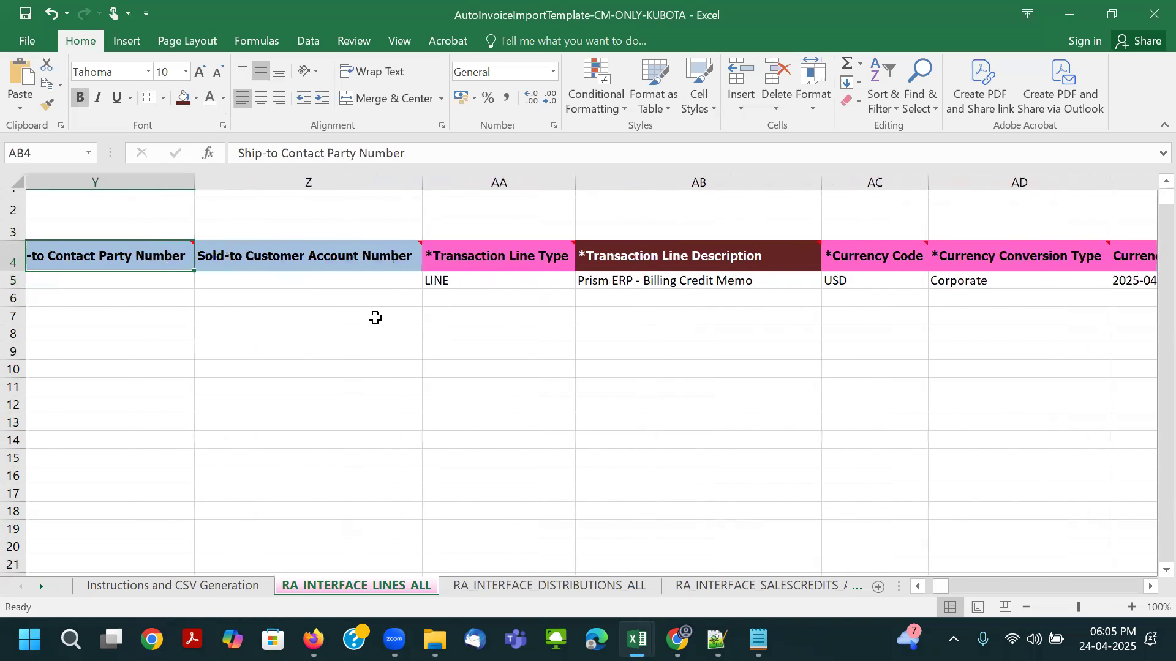
{"action": "key", "text": "Left"}
{"action": "key", "text": "Left"}
{"action": "key", "text": "Left"}
{"action": "key", "text": "Left"}
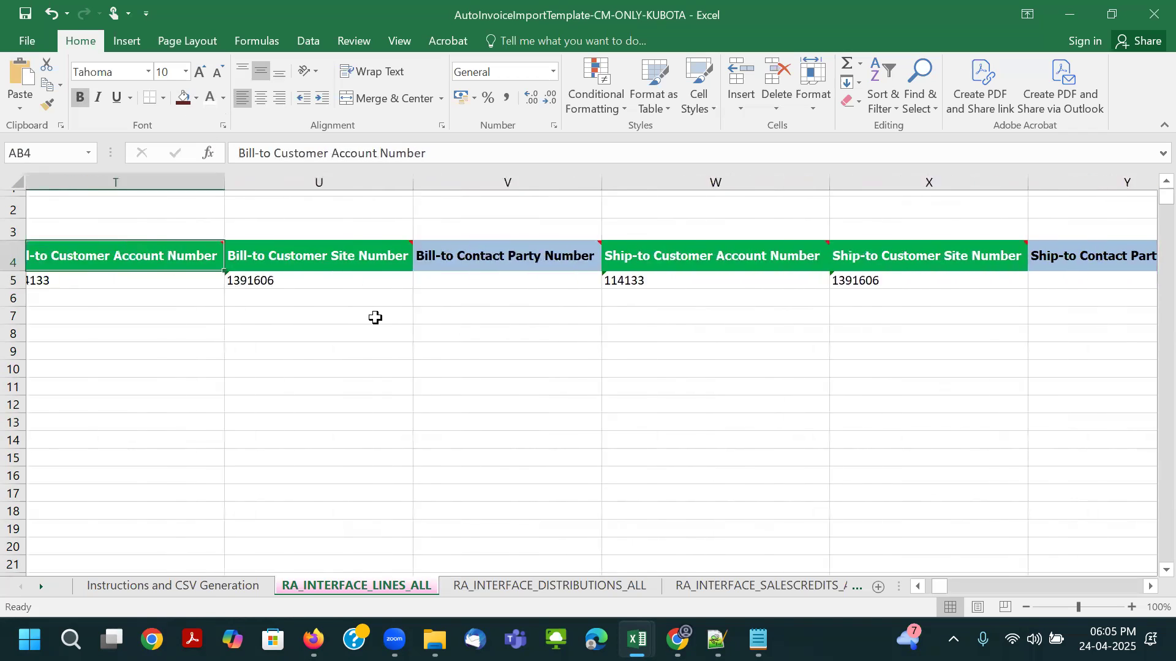
{"action": "key", "text": "Right"}
{"action": "key", "text": "Left"}
{"action": "key", "text": "Left"}
{"action": "key", "text": "Left"}
{"action": "key", "text": "Left"}
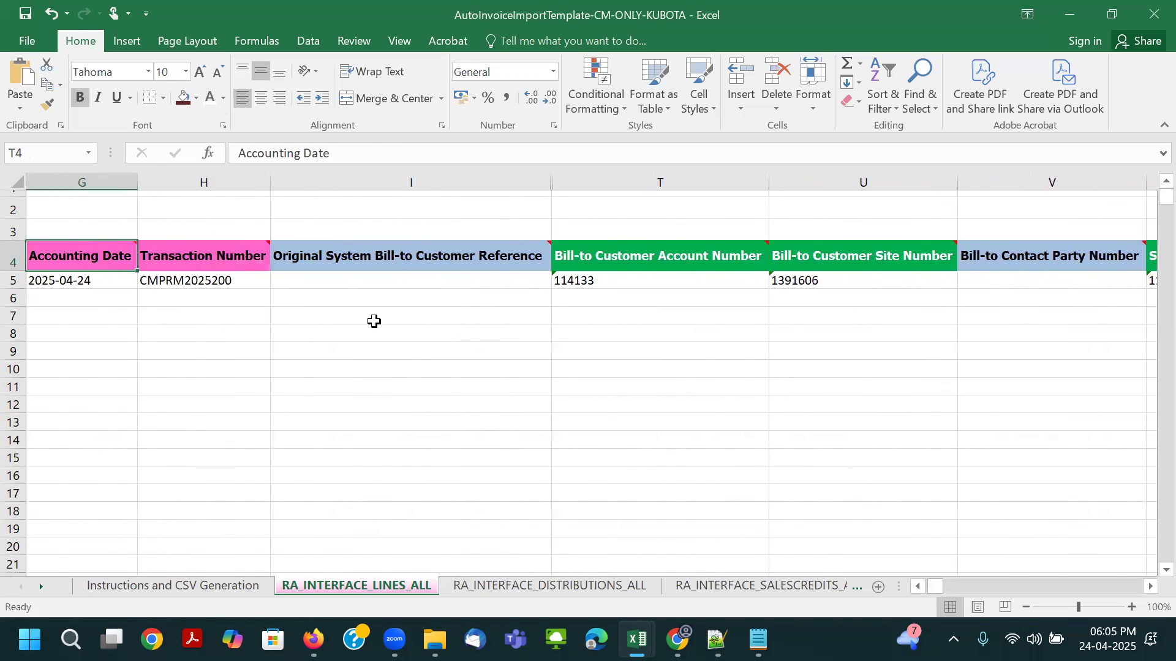
{"action": "key", "text": "Right"}
{"action": "key", "text": "Right"}
{"action": "left_click", "coordinate": [210, 98]}
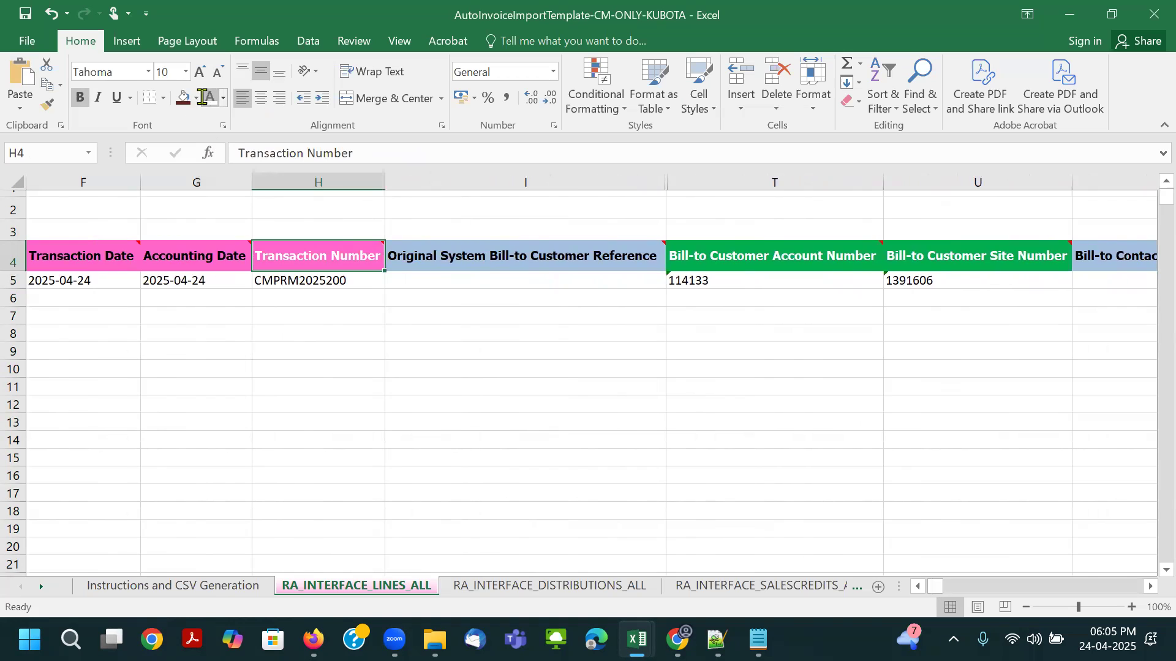
{"action": "left_click", "coordinate": [183, 98]}
Step: Format the Transaction Type Name header cell with a dark red fill and white text
{"action": "left_click", "coordinate": [113, 266]}
{"action": "key", "text": "Left"}
{"action": "key", "text": "Left"}
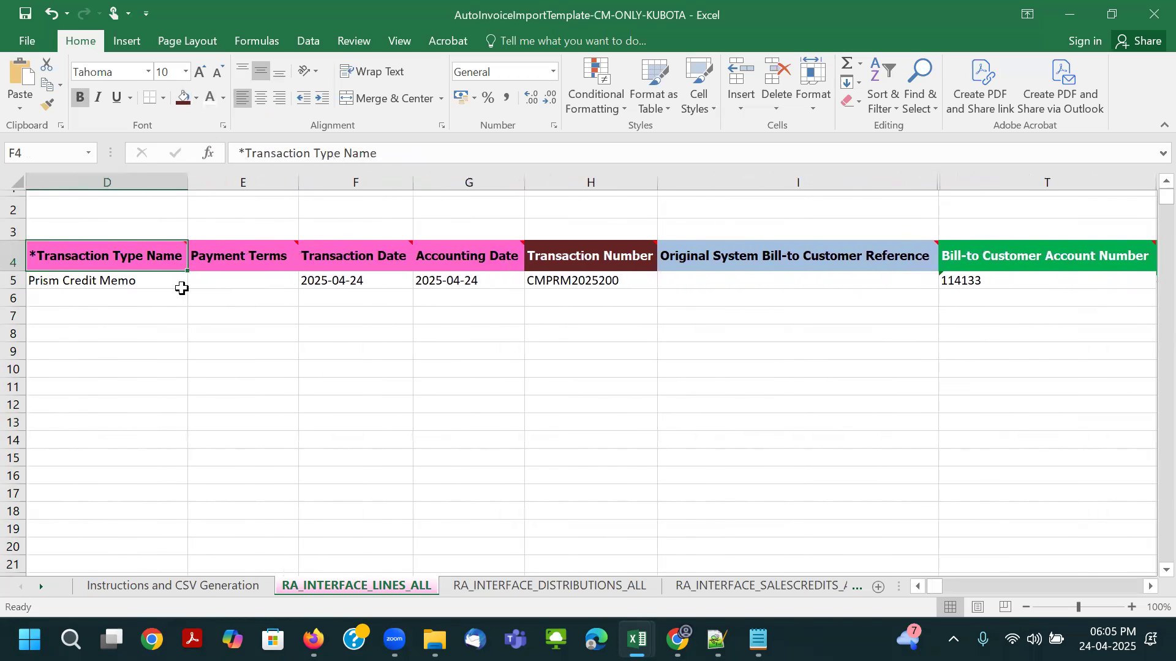
{"action": "left_click", "coordinate": [183, 98]}
{"action": "left_click", "coordinate": [210, 98]}
Step: Save the workbook with the highlighted credit memo headers on the interface lines sheet
{"action": "key", "text": "Left"}
{"action": "key", "text": "Left"}
{"action": "key", "text": "Left"}
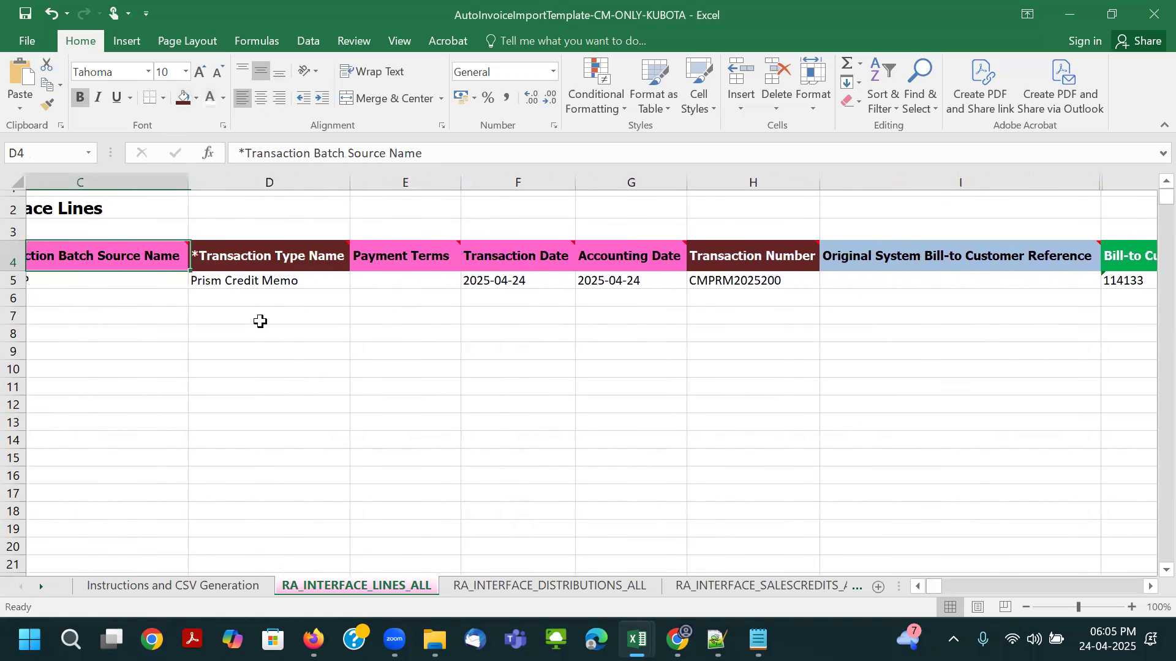
{"action": "key", "text": "ctrl+s"}
{"action": "left_click", "coordinate": [545, 369]}
{"action": "left_click", "coordinate": [510, 407]}
{"action": "scroll", "coordinate": [478, 370], "scroll_direction": "down", "scroll_amount": 2}
{"action": "key", "text": "ctrl+s"}
{"action": "left_click", "coordinate": [557, 369]}
{"action": "left_click", "coordinate": [546, 370]}
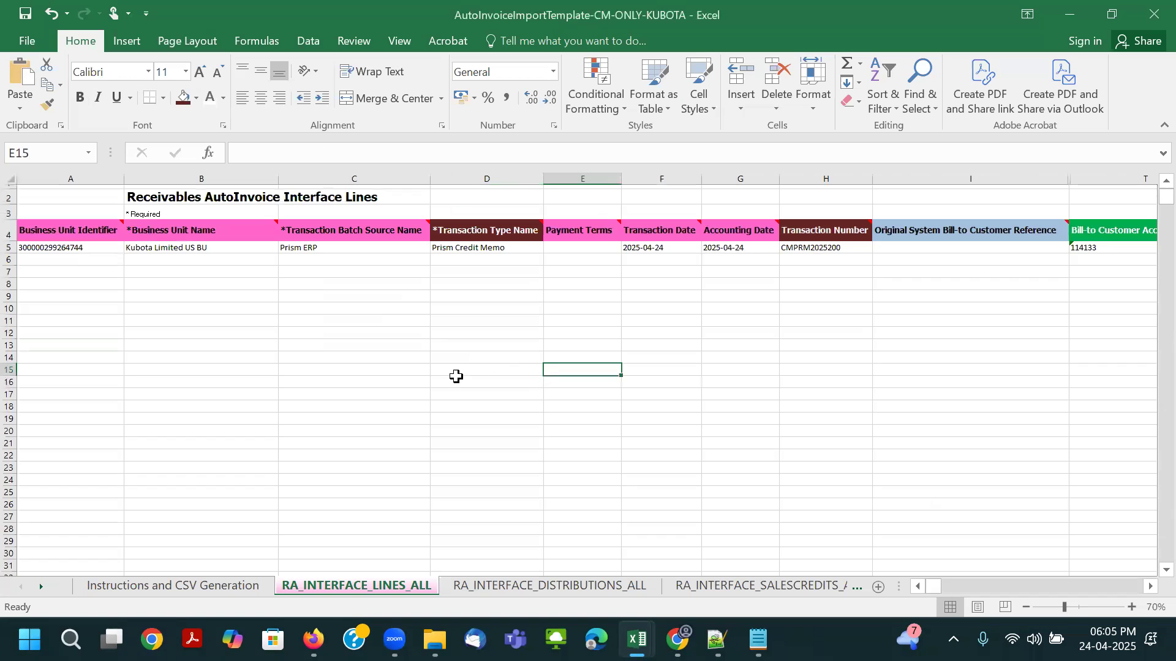
Step: Delete the Kubota Limited US BU distribution line in row 5 of the RA_INTERFACE_DISTRIBUTIONS_ALL sheet
{"action": "left_click", "coordinate": [535, 588]}
{"action": "left_click", "coordinate": [379, 348]}
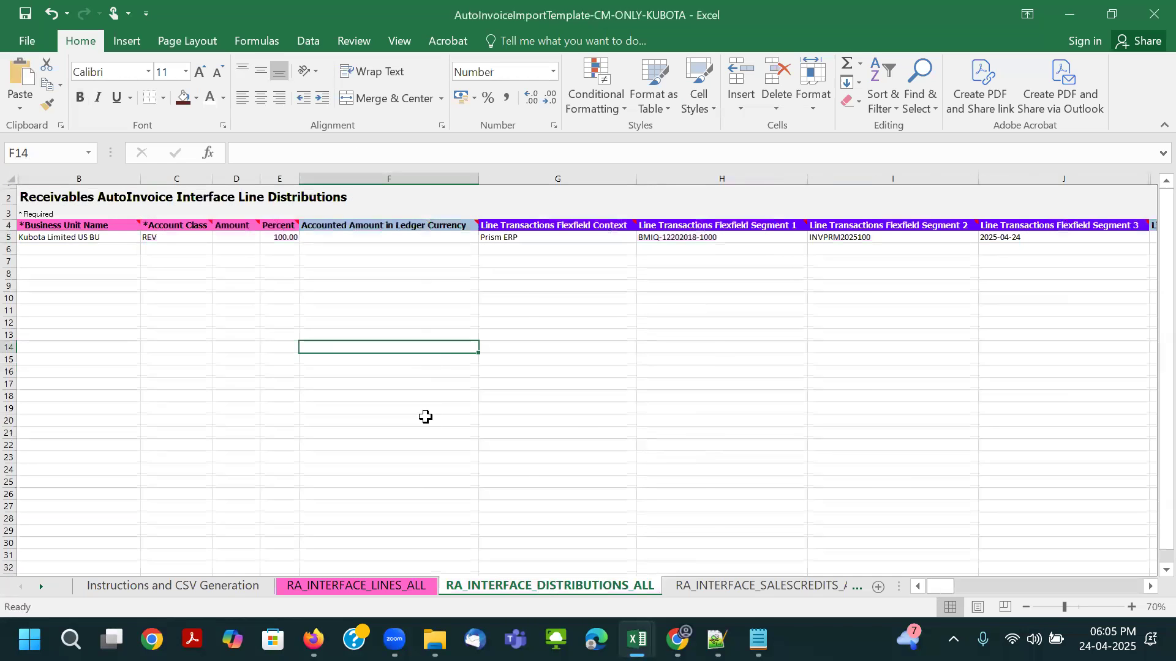
{"action": "scroll", "coordinate": [425, 418], "scroll_direction": "up", "scroll_amount": 1}
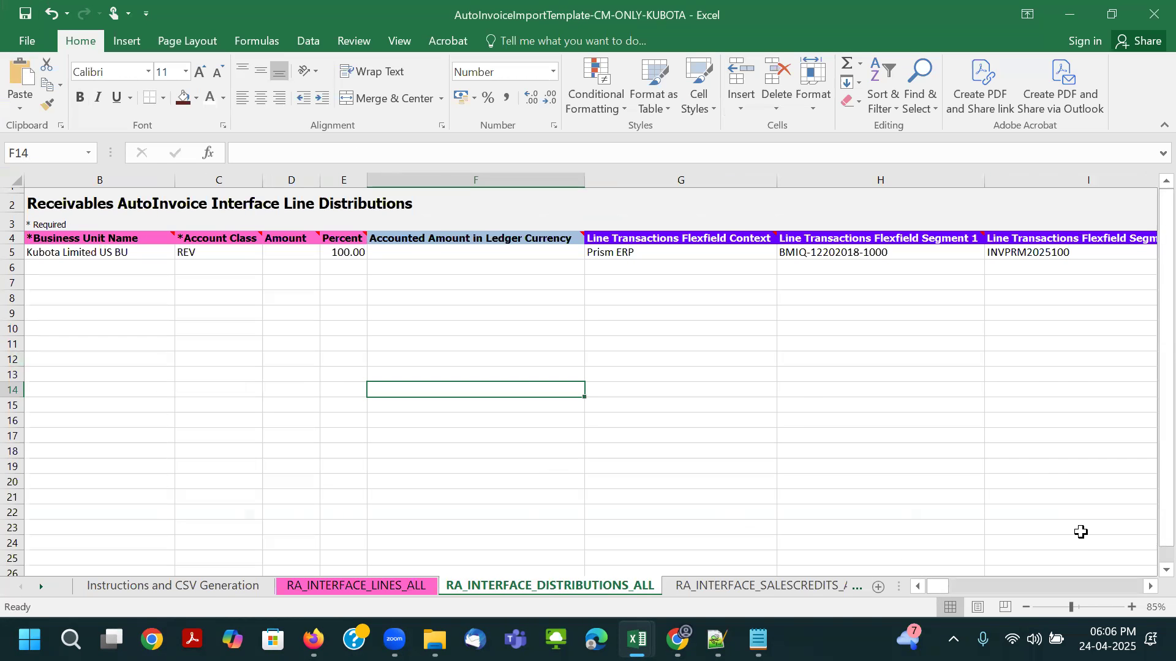
{"action": "left_click_drag", "start_coordinate": [934, 586], "coordinate": [873, 591]}
{"action": "left_click", "coordinate": [283, 326]}
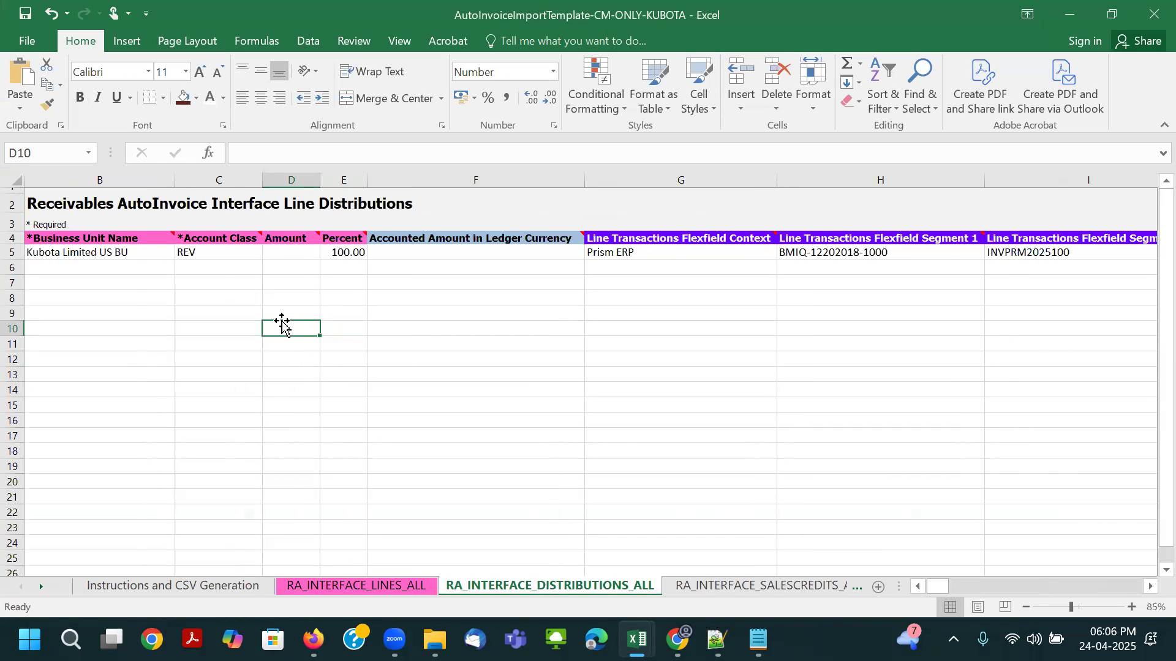
{"action": "left_click", "coordinate": [450, 252]}
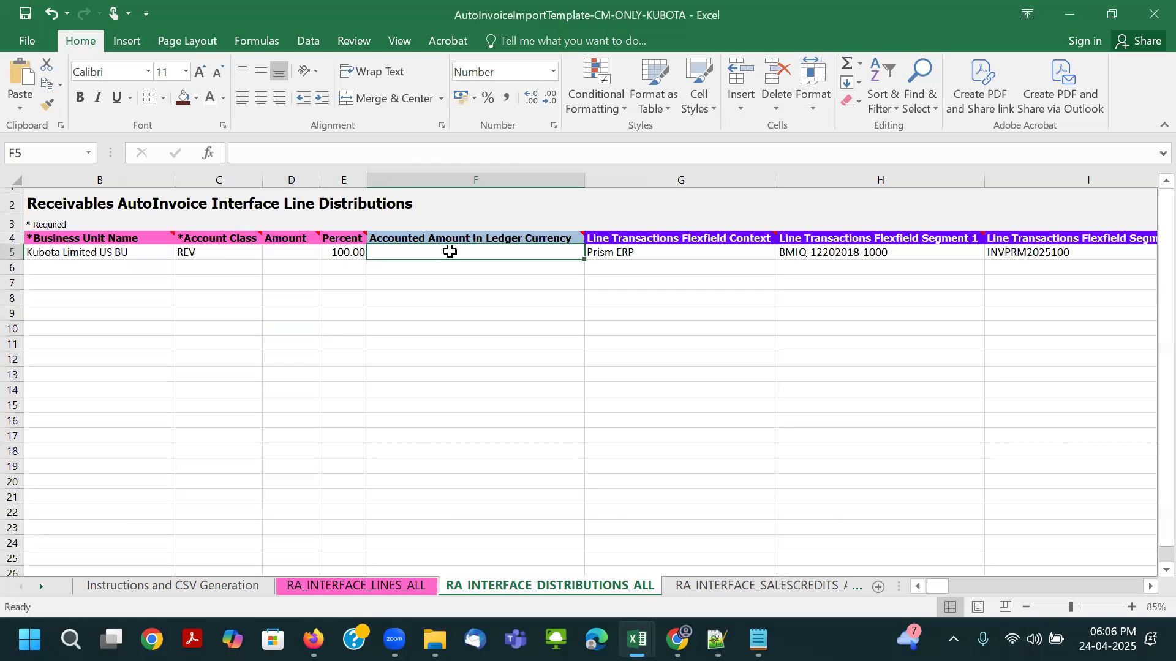
{"action": "left_click", "coordinate": [14, 251]}
{"action": "right_click", "coordinate": [14, 251]}
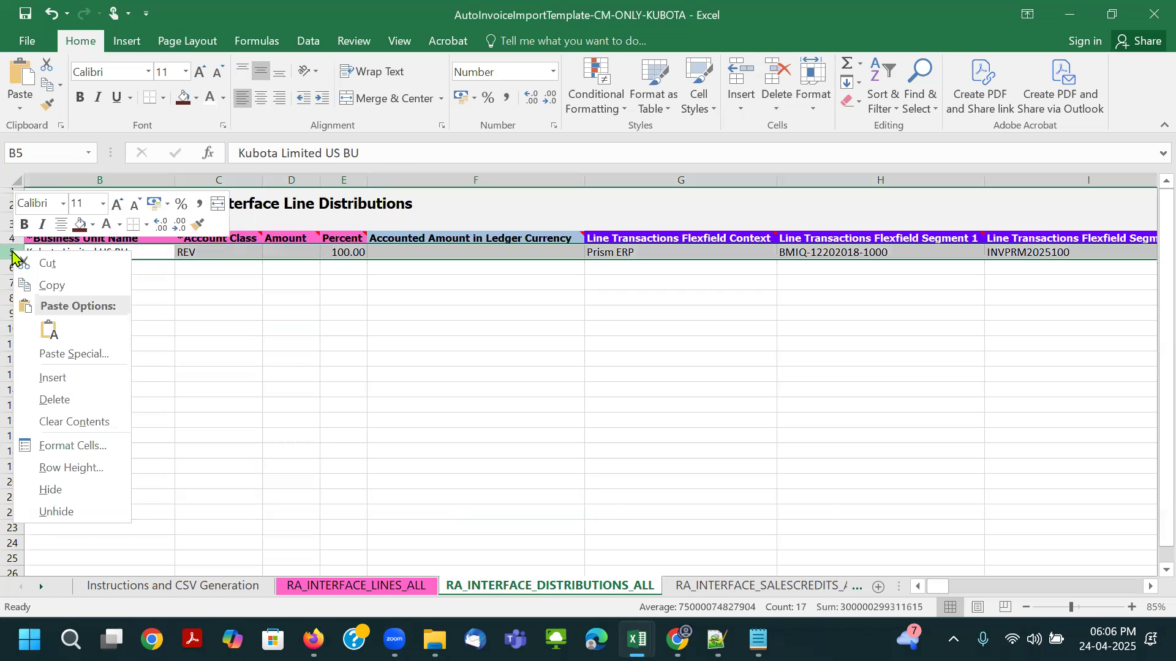
{"action": "left_click", "coordinate": [41, 401]}
{"action": "left_click", "coordinate": [561, 356]}
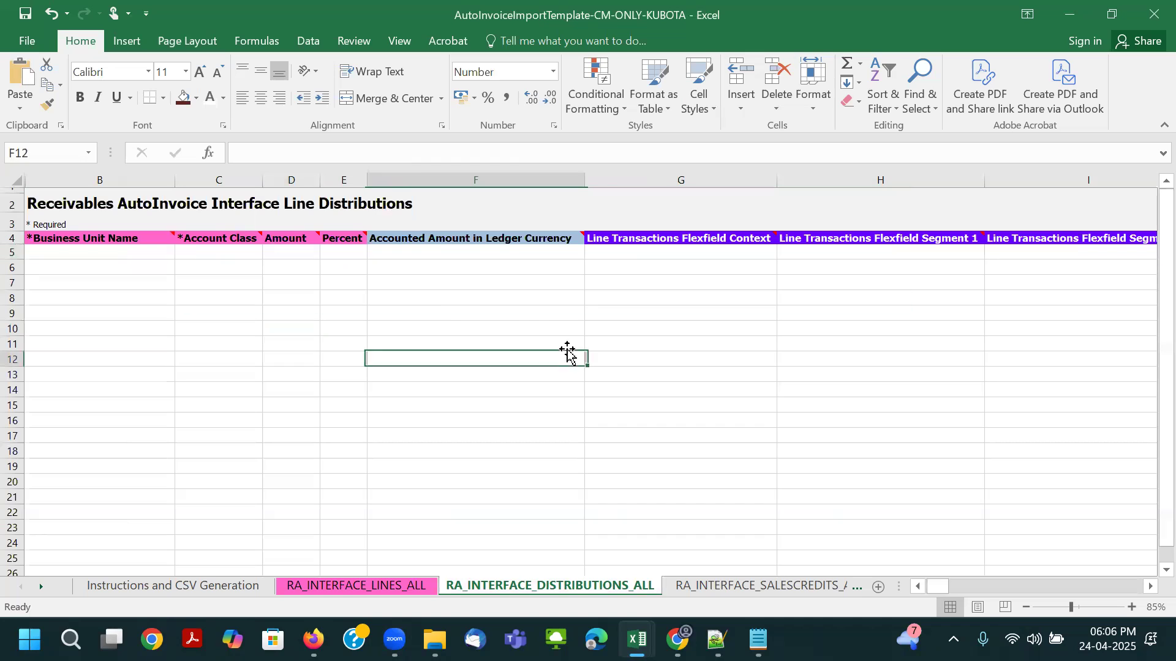
{"action": "left_click", "coordinate": [435, 311]}
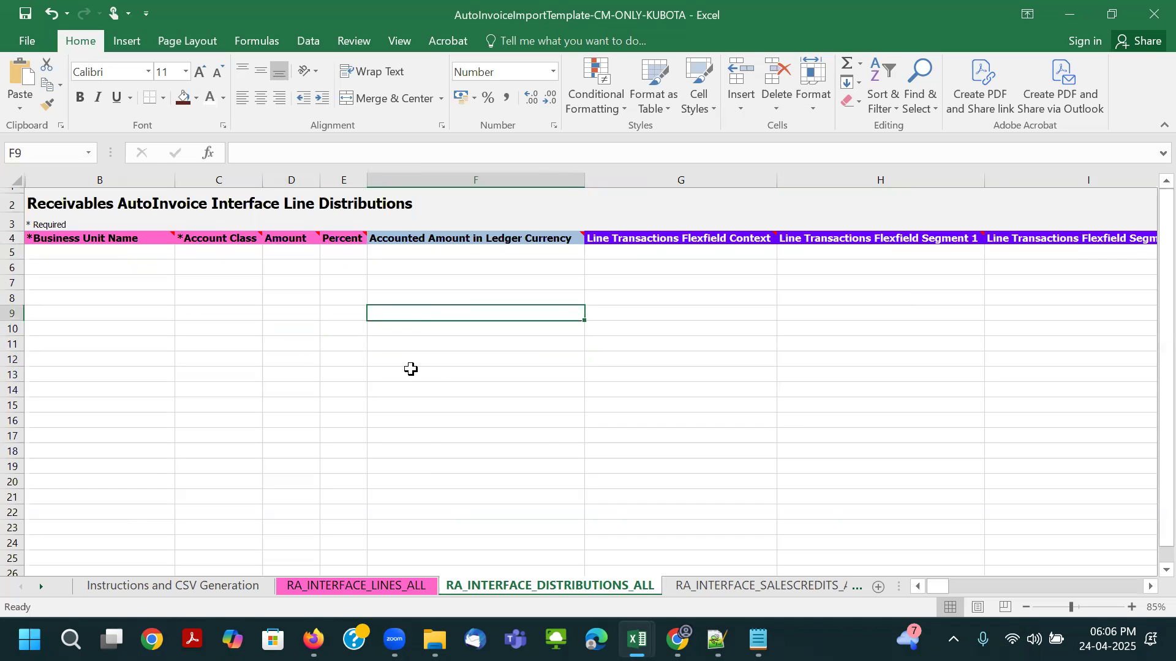
Step: Return to the RA_INTERFACE_LINES_ALL sheet and save the workbook
{"action": "left_click", "coordinate": [360, 590]}
{"action": "left_click", "coordinate": [463, 333]}
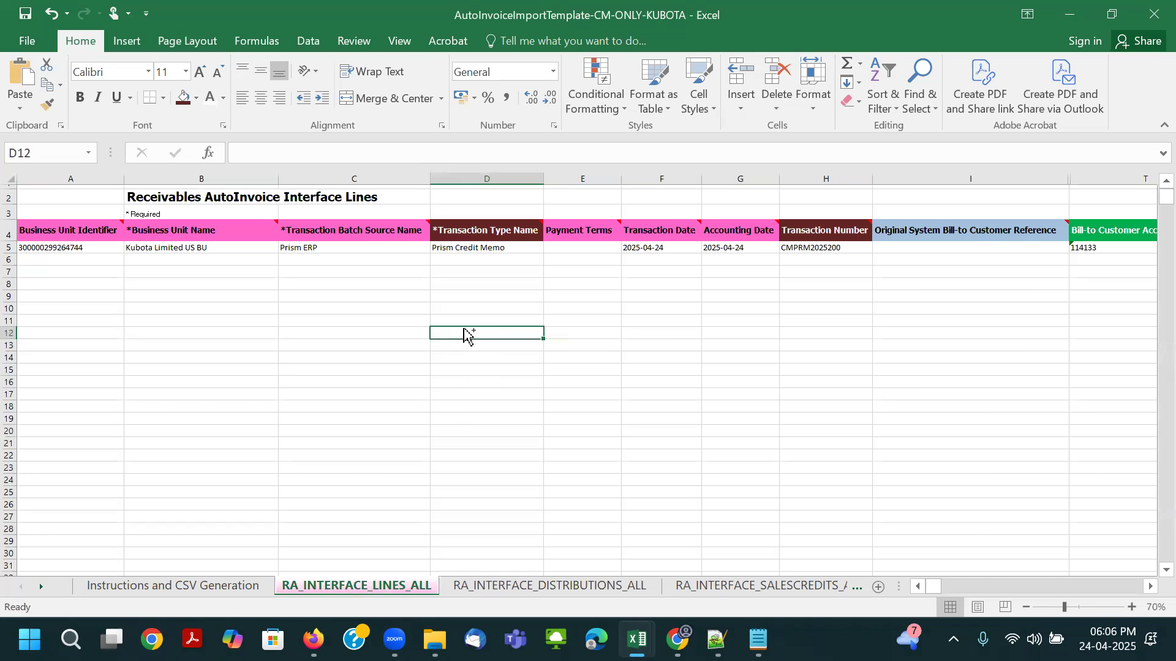
{"action": "key", "text": "ctrl+s"}
{"action": "left_click", "coordinate": [557, 367]}
{"action": "left_click", "coordinate": [561, 380]}
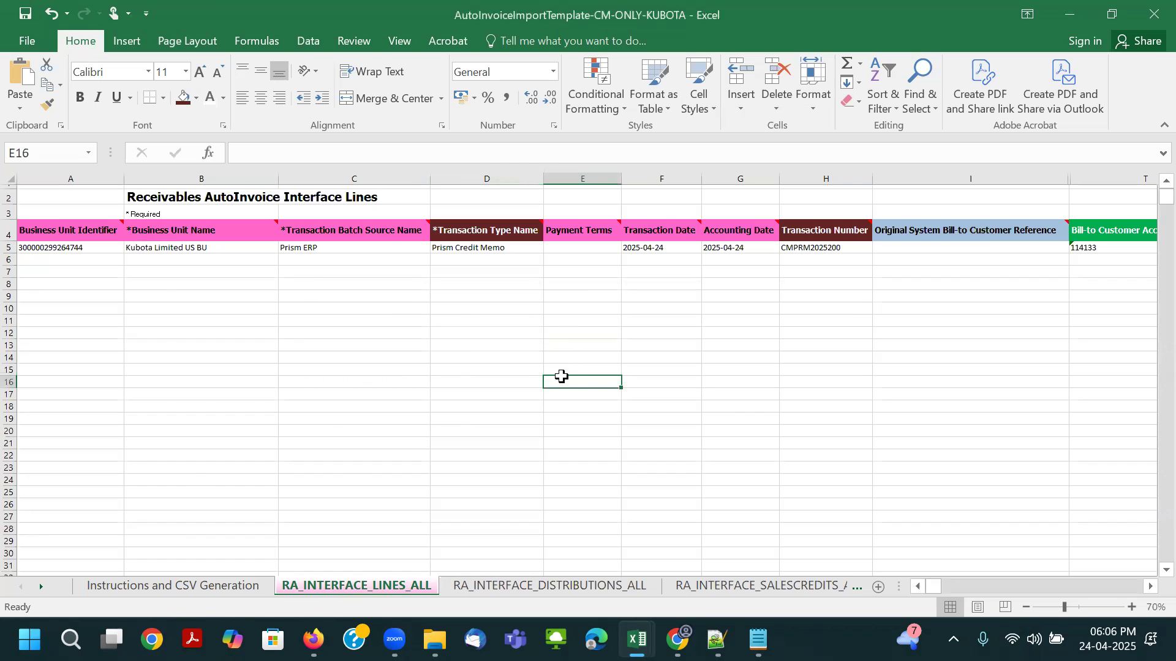
{"action": "scroll", "coordinate": [562, 376], "scroll_direction": "up", "scroll_amount": 1}
{"action": "key", "text": "ctrl+s"}
{"action": "left_click", "coordinate": [564, 369]}
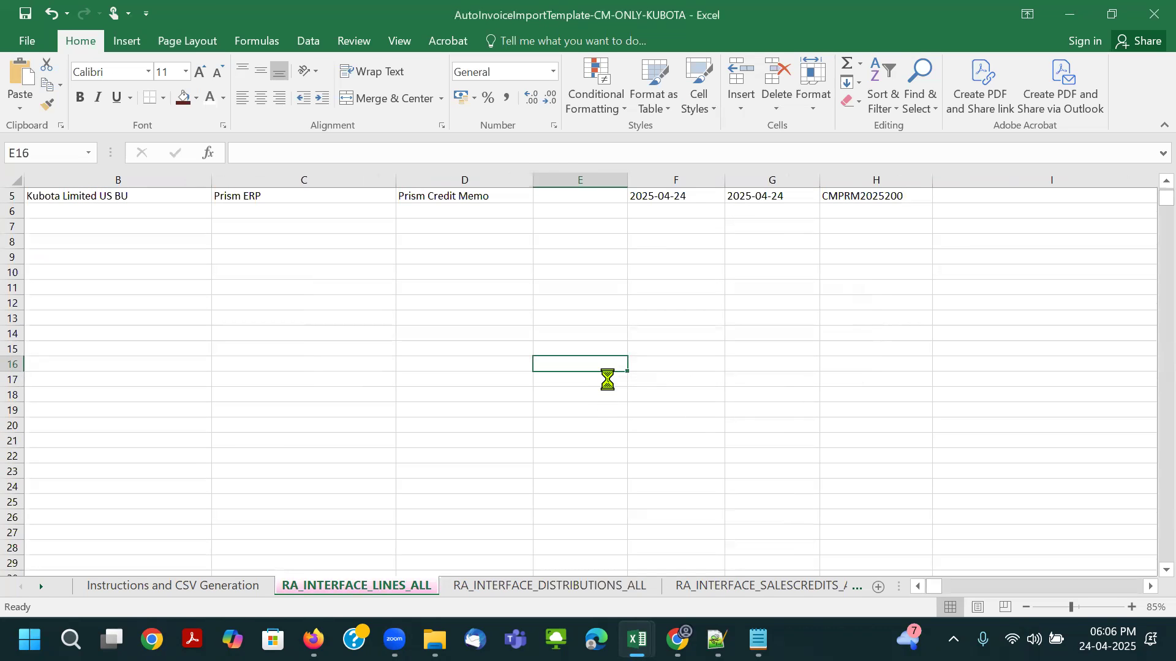
Step: Review the business unit, transaction batch source and transaction type entries of the credit memo line in row 5
{"action": "scroll", "coordinate": [607, 379], "scroll_direction": "up", "scroll_amount": 1}
{"action": "left_click_drag", "start_coordinate": [933, 587], "coordinate": [907, 596]}
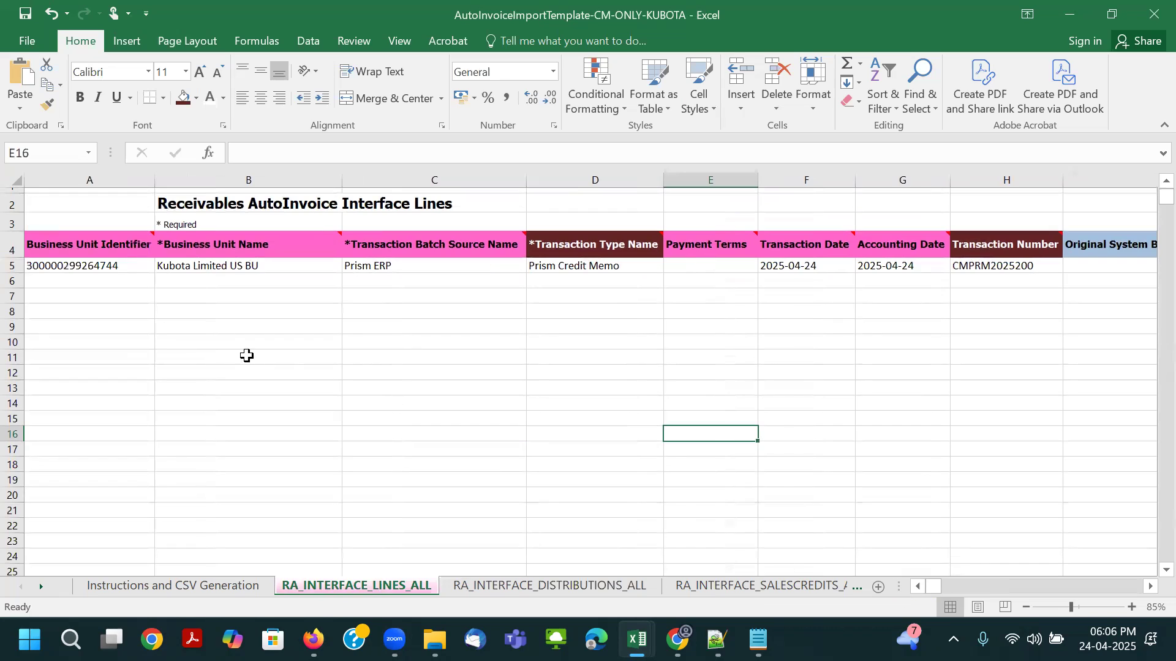
{"action": "left_click", "coordinate": [79, 251]}
{"action": "key", "text": "Right"}
{"action": "key", "text": "Right"}
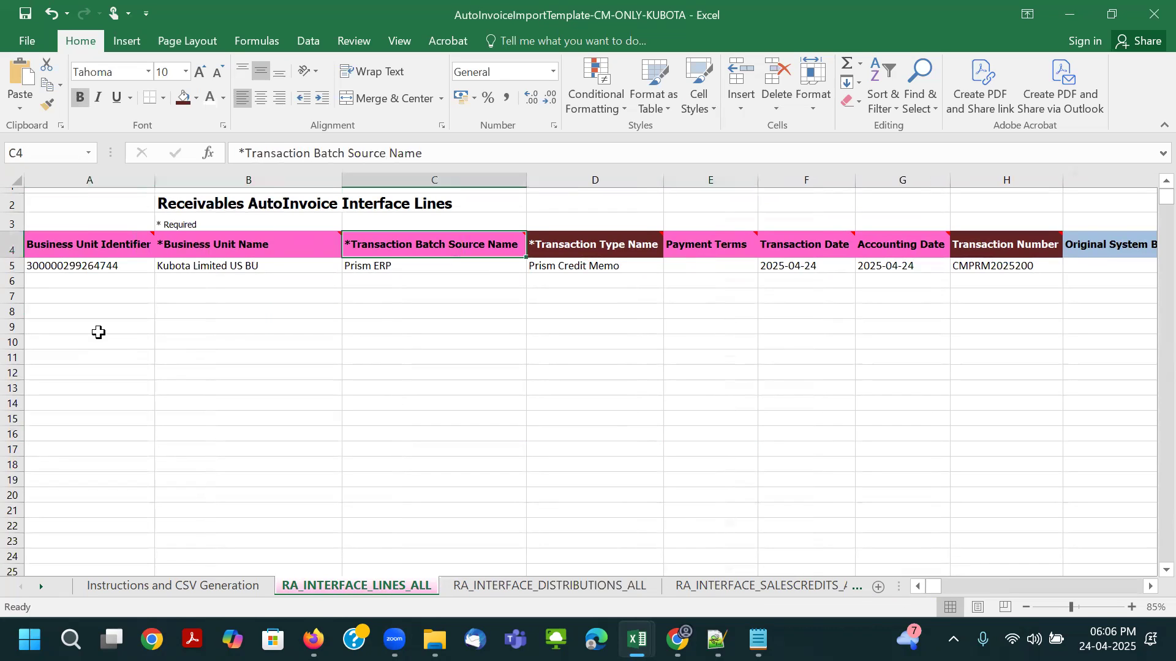
{"action": "key", "text": "Right"}
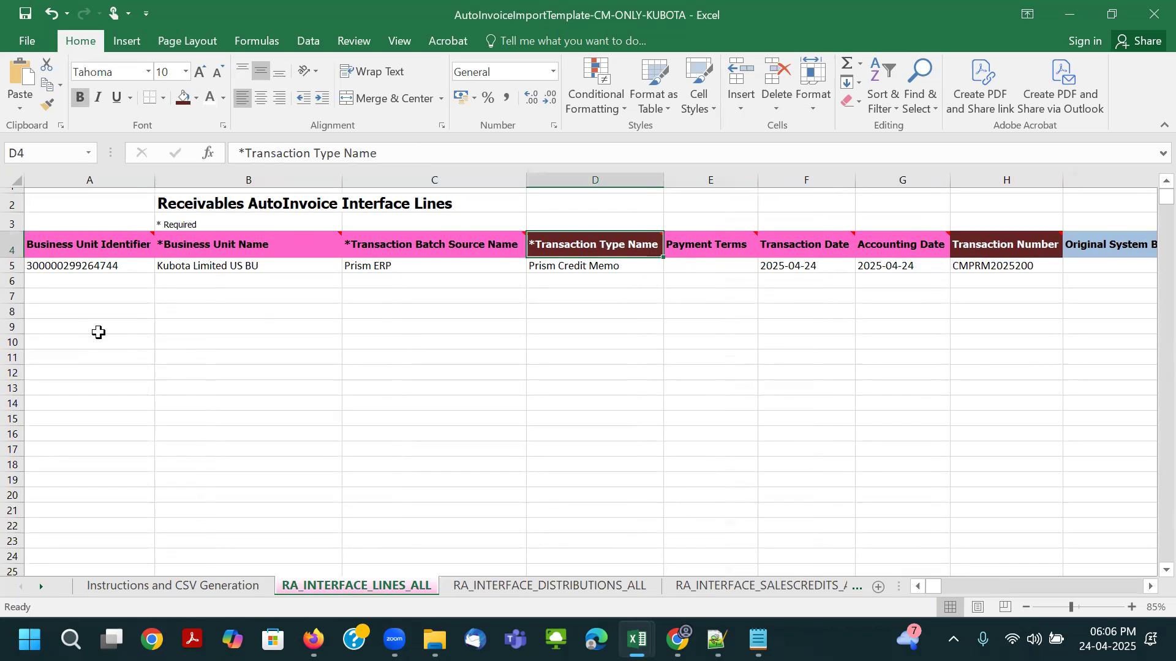
{"action": "key", "text": "Right"}
{"action": "left_click", "coordinate": [581, 264]}
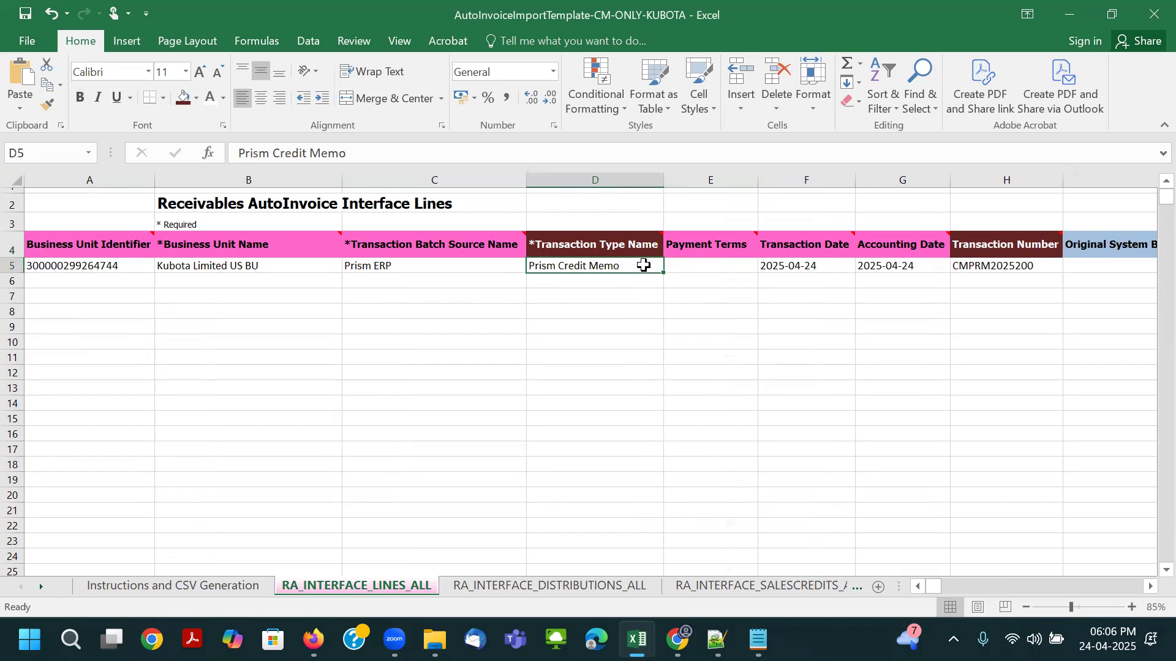
Step: Check the Payment Terms, Transaction Date, Accounting Date and Transaction Number columns of the credit memo line
{"action": "key", "text": "Right"}
{"action": "key", "text": "Right"}
{"action": "key", "text": "Right"}
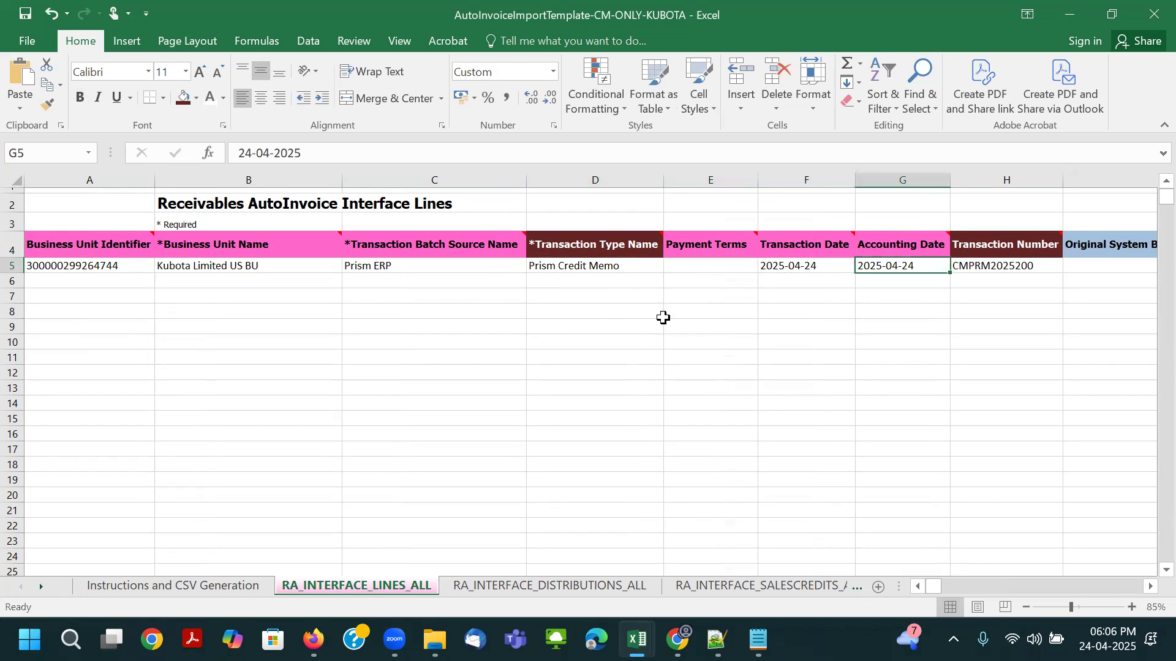
{"action": "left_click", "coordinate": [714, 244]}
{"action": "key", "text": "Right"}
{"action": "key", "text": "Down"}
{"action": "key", "text": "Down"}
{"action": "key", "text": "Right"}
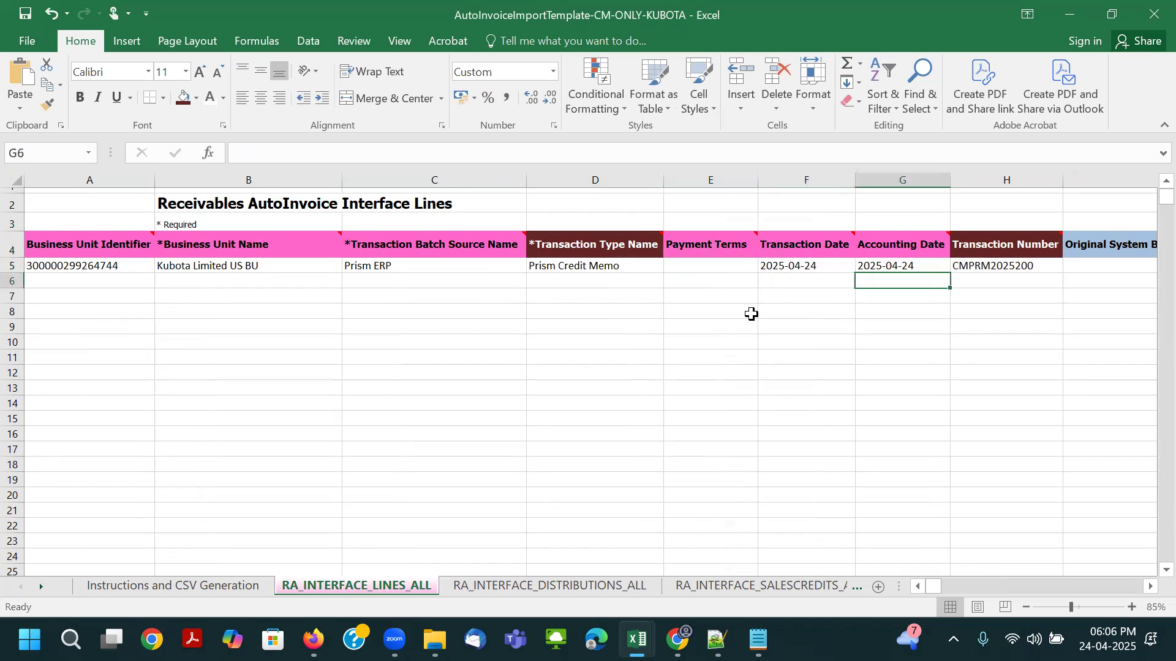
{"action": "key", "text": "Right"}
{"action": "key", "text": "Right"}
{"action": "left_click", "coordinate": [705, 264]}
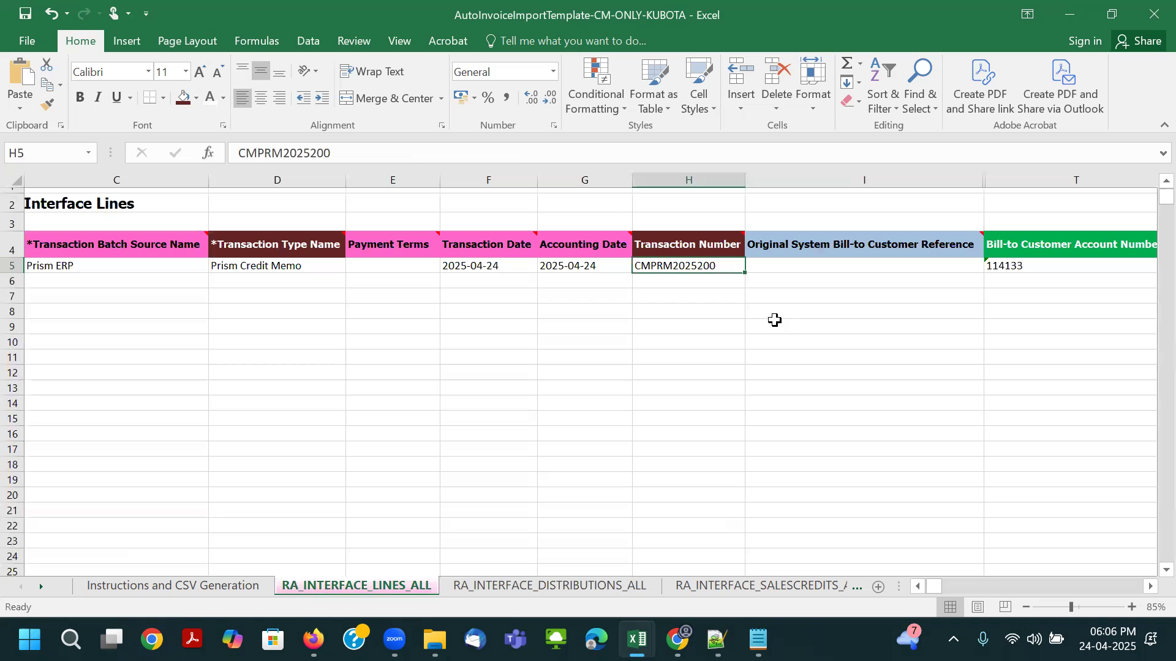
Step: Review the bill-to and ship-to customer account and site columns of the credit memo line
{"action": "key", "text": "Right"}
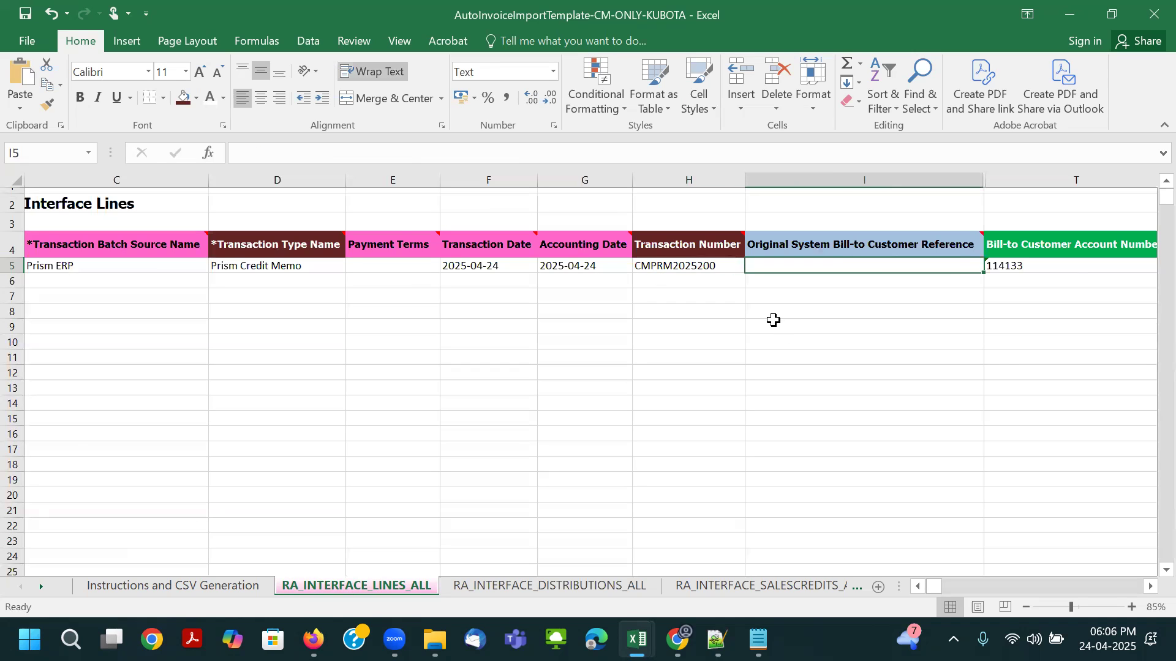
{"action": "key", "text": "Right"}
{"action": "key", "text": "Right"}
{"action": "key", "text": "Right"}
{"action": "key", "text": "Right"}
{"action": "key", "text": "Right"}
{"action": "key", "text": "Right"}
{"action": "key", "text": "Right"}
{"action": "key", "text": "Right"}
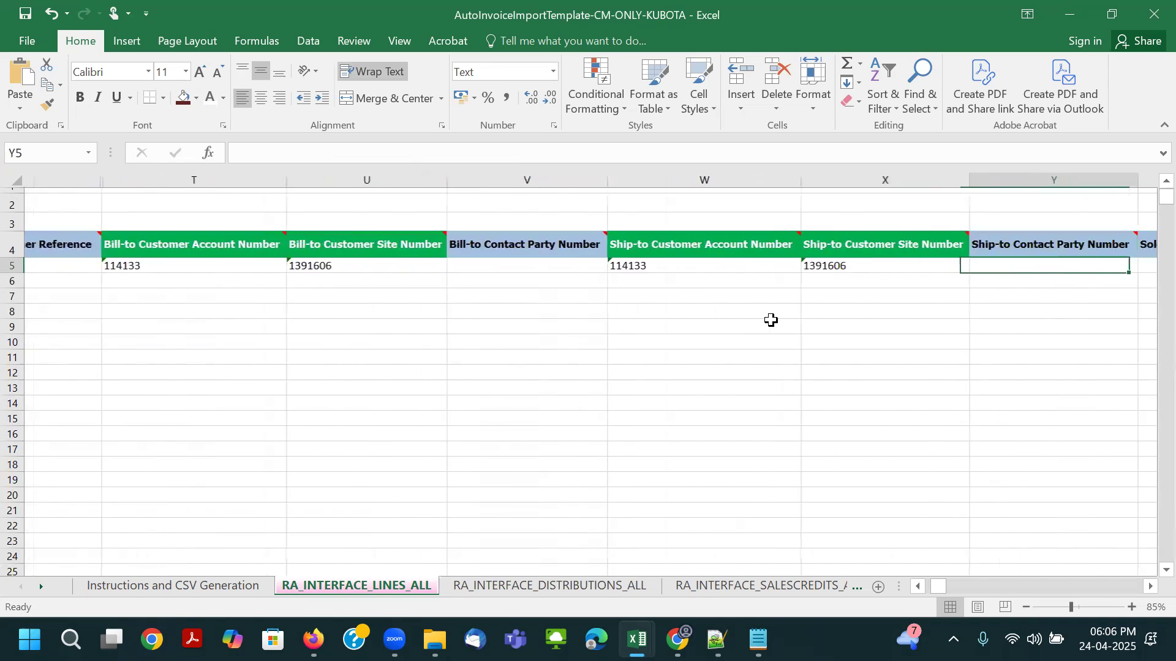
{"action": "key", "text": "Right"}
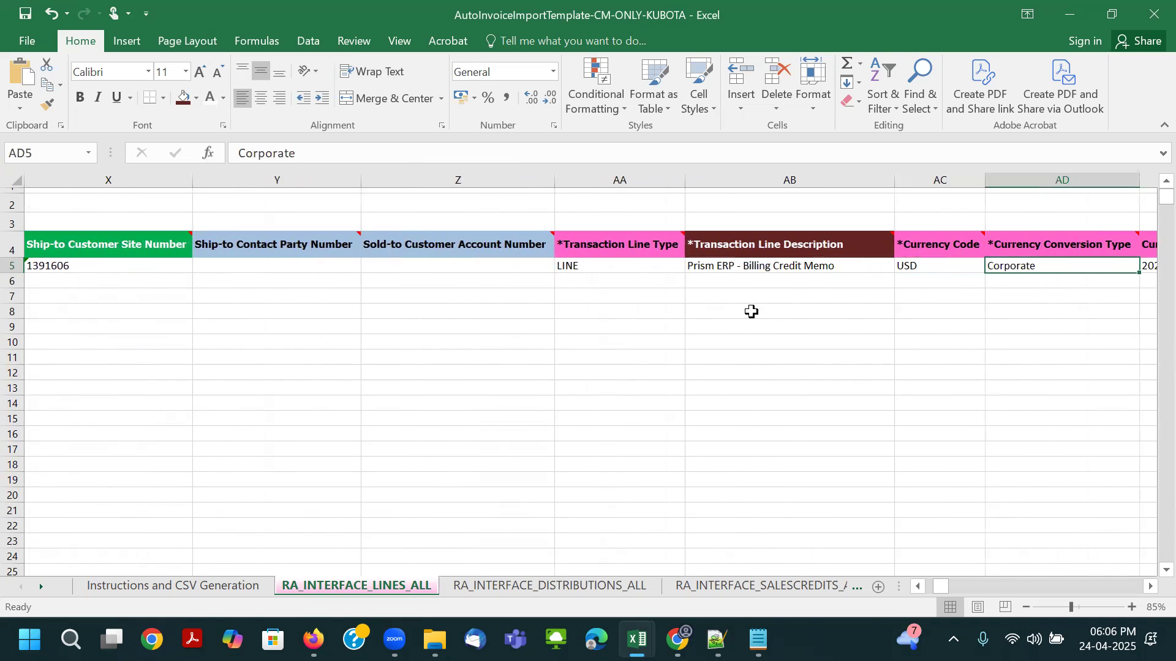
Step: Review the currency, conversion, line amount, quantity and unit selling price columns of the credit memo line
{"action": "key", "text": "Left"}
{"action": "key", "text": "Left"}
{"action": "key", "text": "Right"}
{"action": "key", "text": "Right"}
{"action": "key", "text": "Right"}
{"action": "key", "text": "Right"}
{"action": "key", "text": "Right"}
{"action": "key", "text": "Right"}
{"action": "key", "text": "Right"}
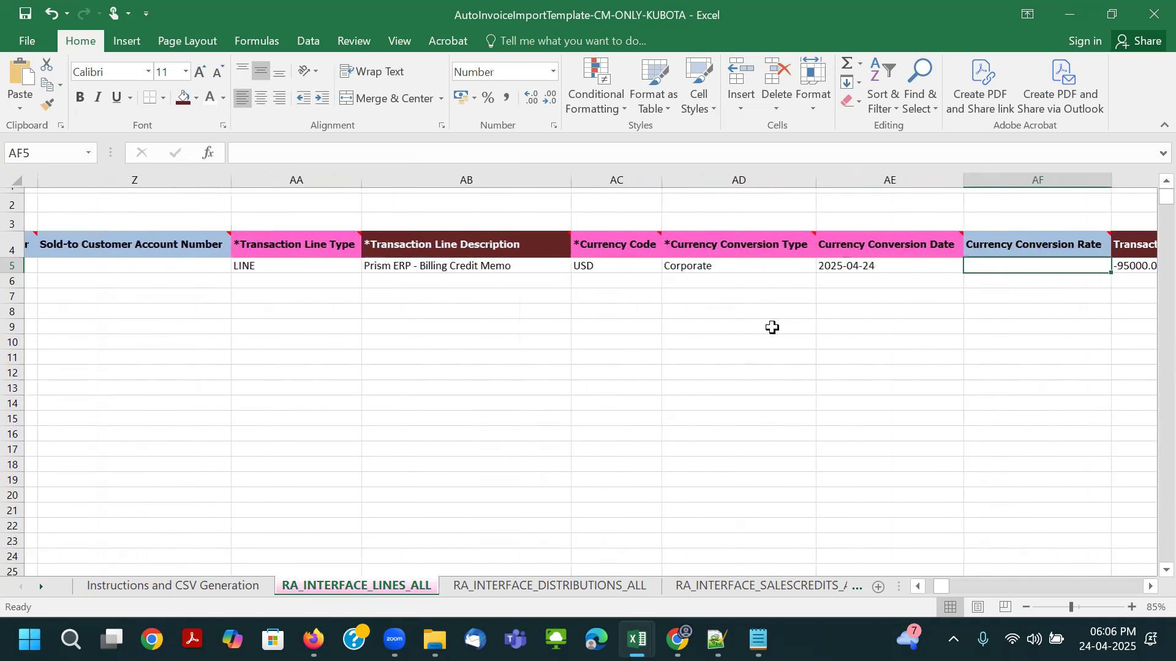
{"action": "key", "text": "Right"}
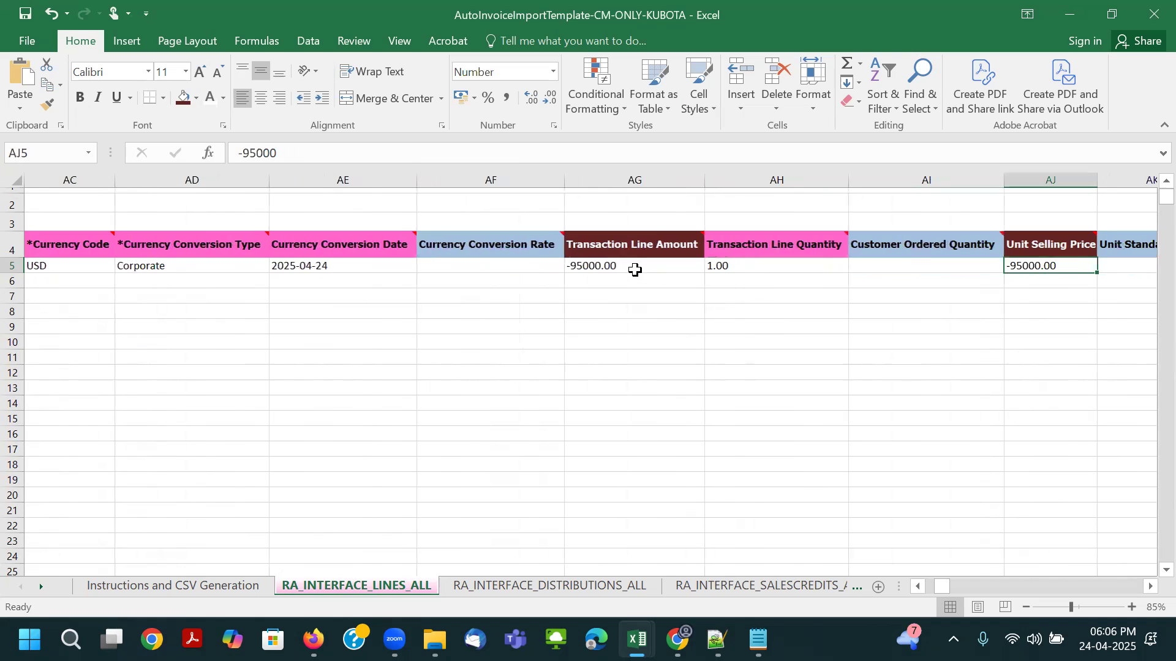
Step: Review the line transactions flexfield, Unit of Measure Code and credit method for revenue scheduling rules columns of the credit memo line
{"action": "left_click", "coordinate": [635, 270]}
{"action": "key", "text": "Right"}
{"action": "key", "text": "Right"}
{"action": "key", "text": "Right"}
{"action": "key", "text": "Right"}
{"action": "key", "text": "Right"}
{"action": "key", "text": "Right"}
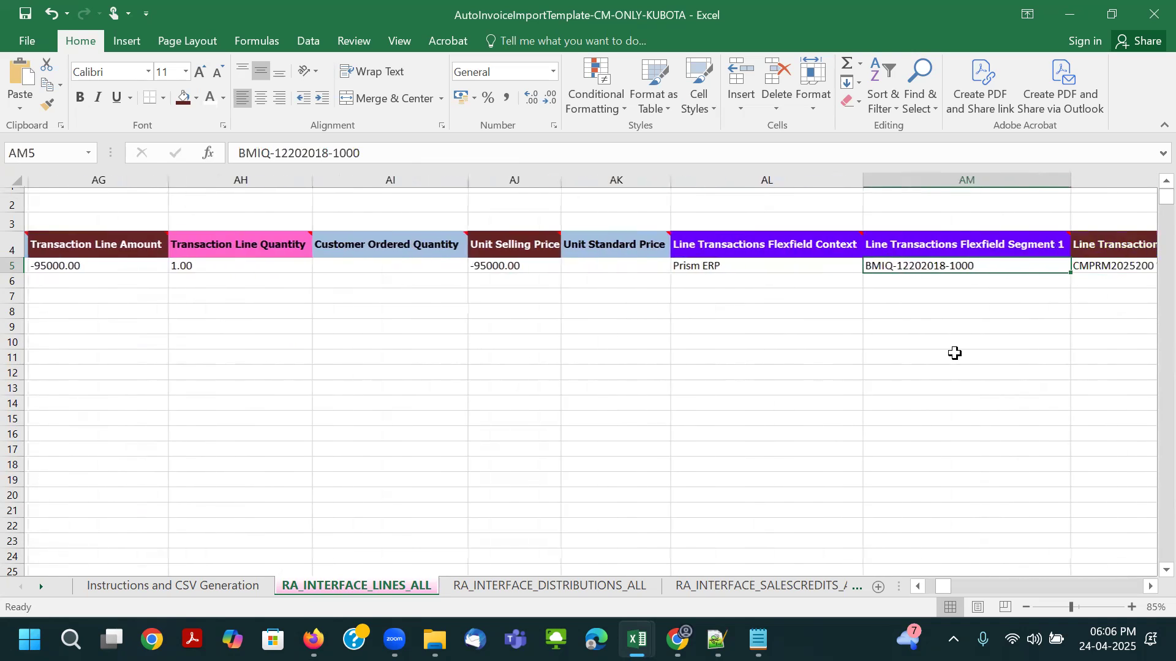
{"action": "key", "text": "Right"}
{"action": "key", "text": "Right"}
{"action": "key", "text": "Right"}
{"action": "key", "text": "Right"}
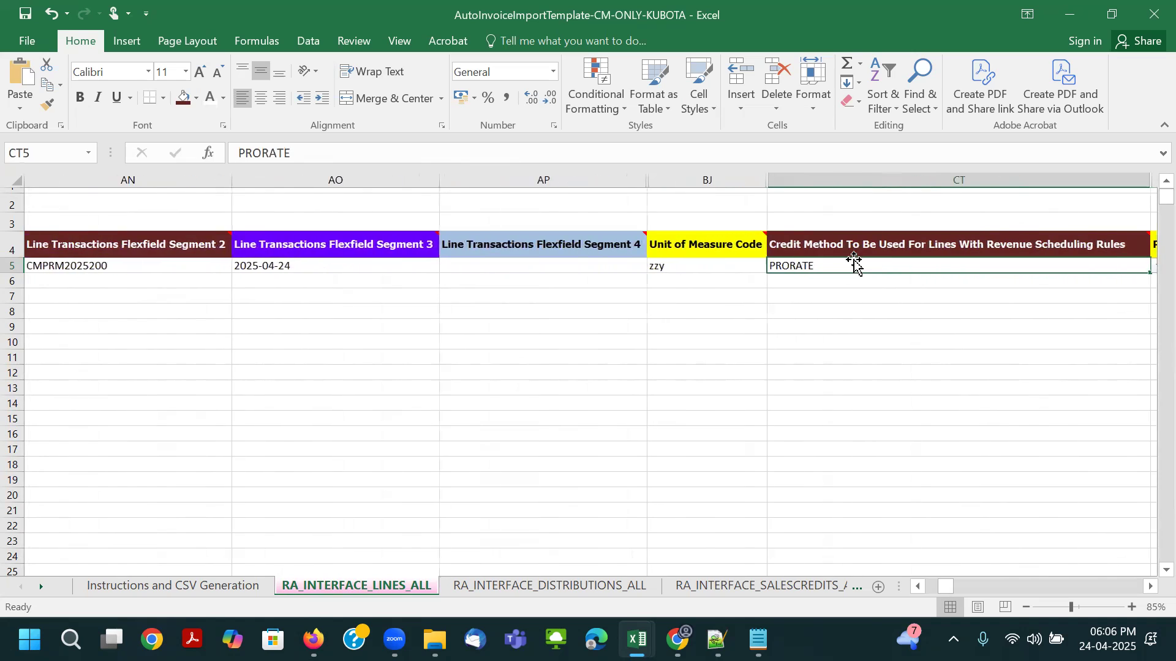
Step: Fill the header cell for the revenue scheduling rules credit method with a teal-green color from the standard palette
{"action": "left_click", "coordinate": [850, 246]}
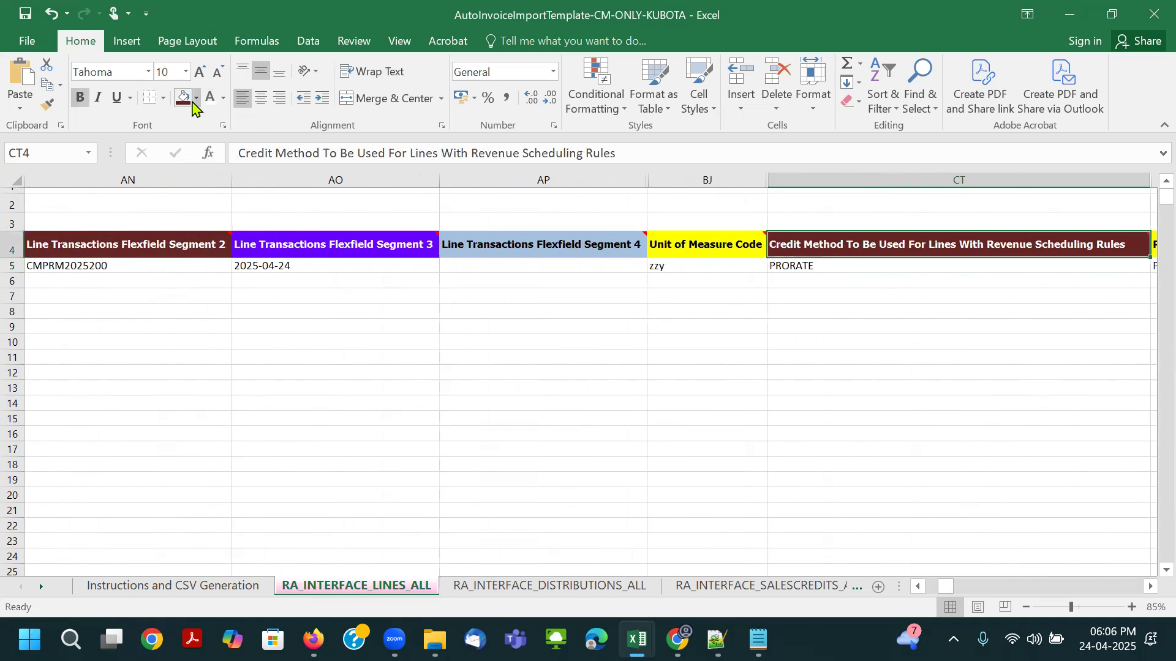
{"action": "left_click", "coordinate": [196, 98]}
{"action": "left_click", "coordinate": [226, 305]}
{"action": "left_click", "coordinate": [191, 347]}
{"action": "left_click", "coordinate": [161, 308]}
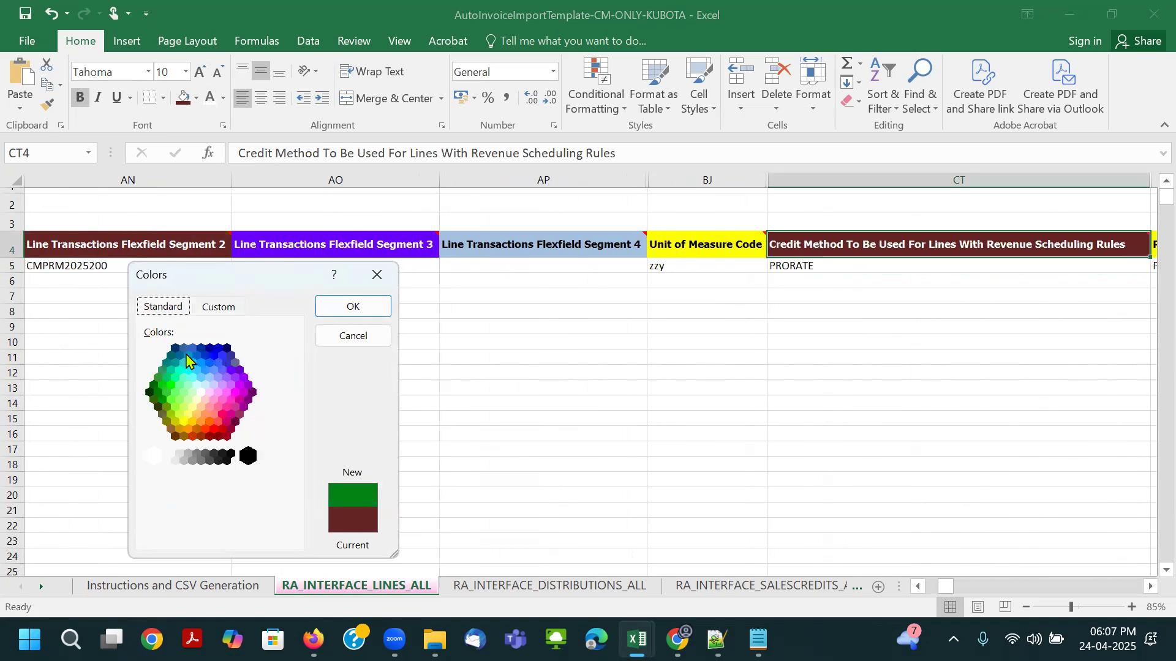
{"action": "left_click", "coordinate": [185, 369]}
{"action": "left_click", "coordinate": [177, 361]}
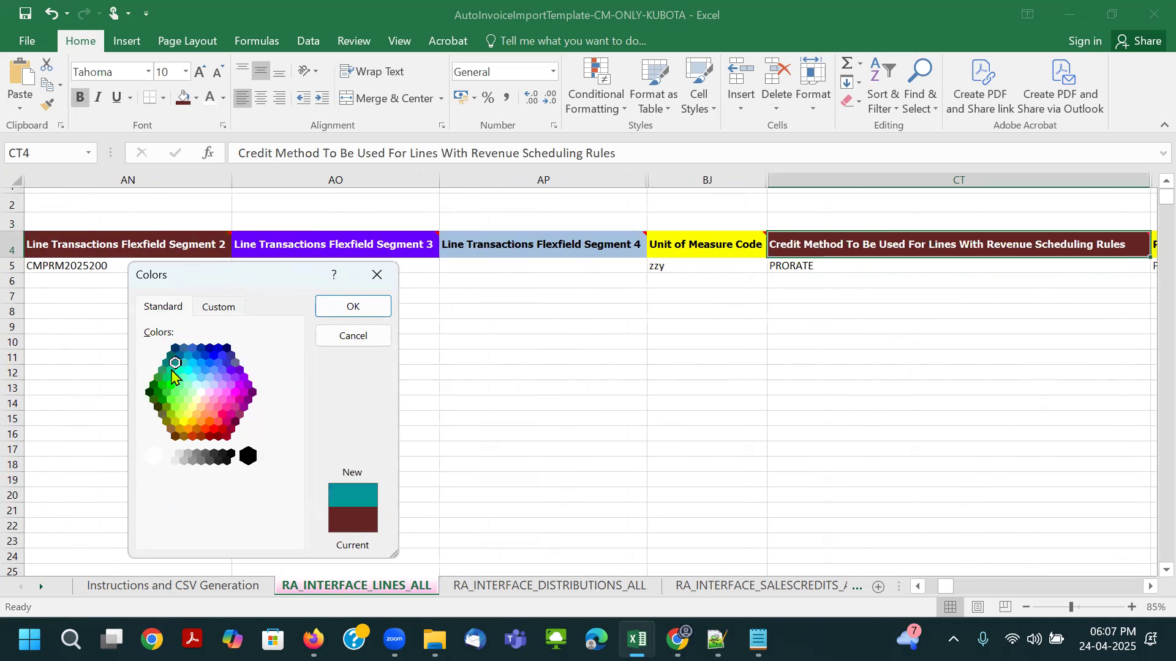
{"action": "left_click", "coordinate": [172, 371]}
{"action": "left_click", "coordinate": [353, 306]}
{"action": "left_click", "coordinate": [630, 371]}
Step: Fill the header cell for the revenue scheduling rules credit method with standard red and try to save the workbook
{"action": "left_click", "coordinate": [823, 246]}
{"action": "left_click", "coordinate": [196, 98]}
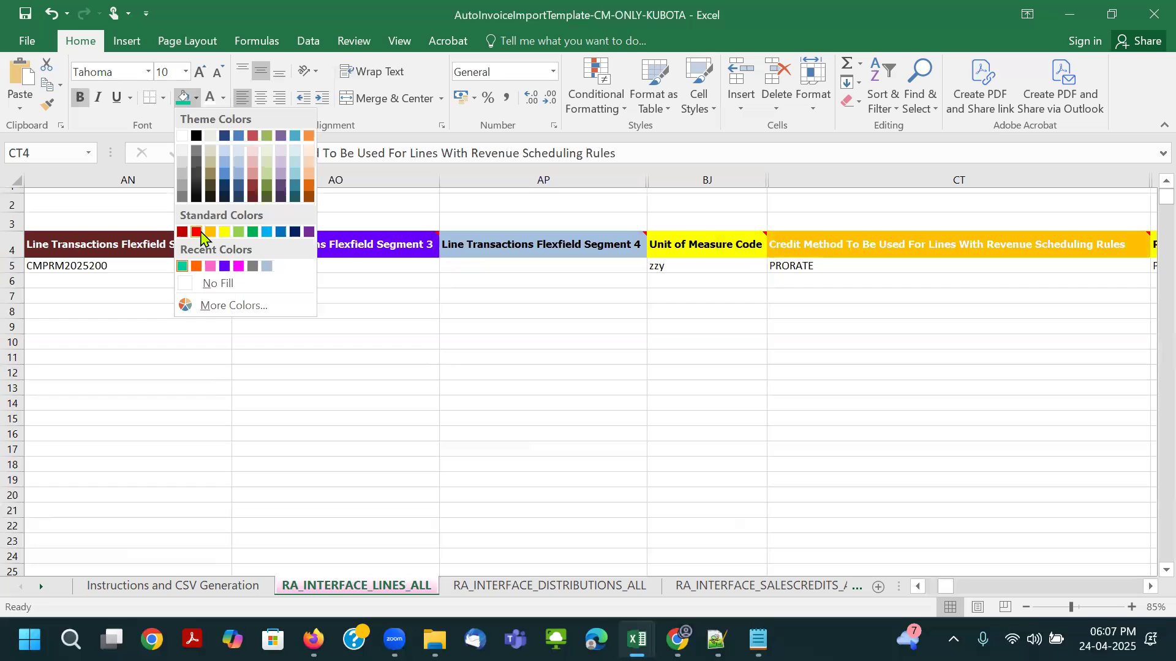
{"action": "left_click", "coordinate": [196, 233]}
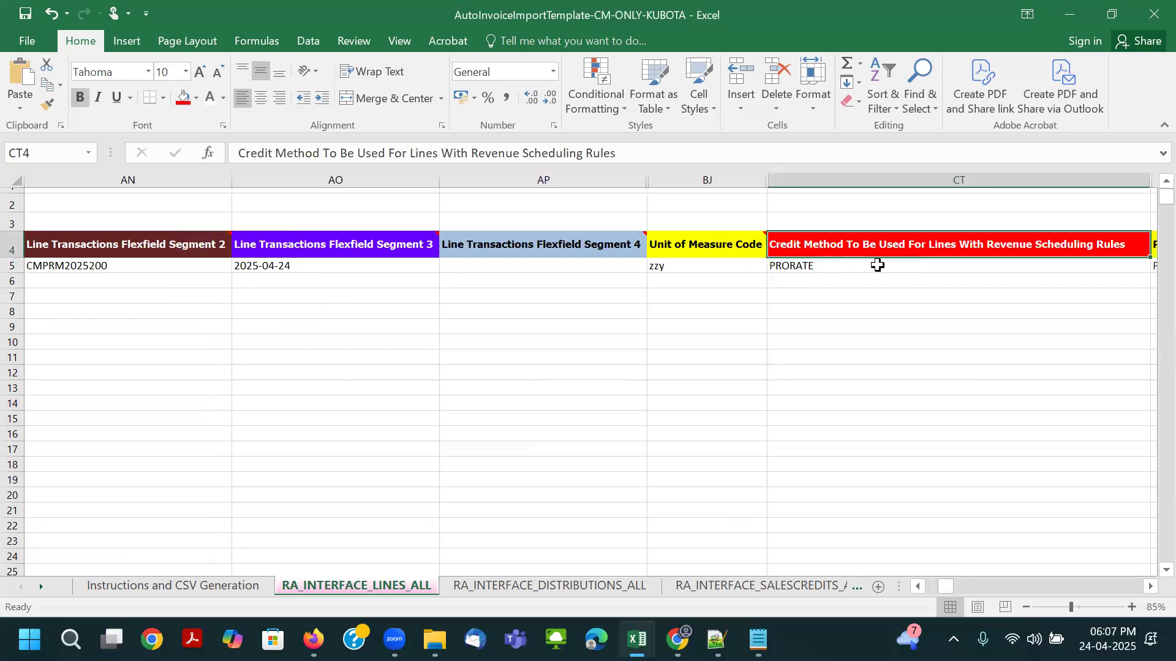
{"action": "left_click", "coordinate": [878, 264]}
{"action": "key", "text": "ctrl+s"}
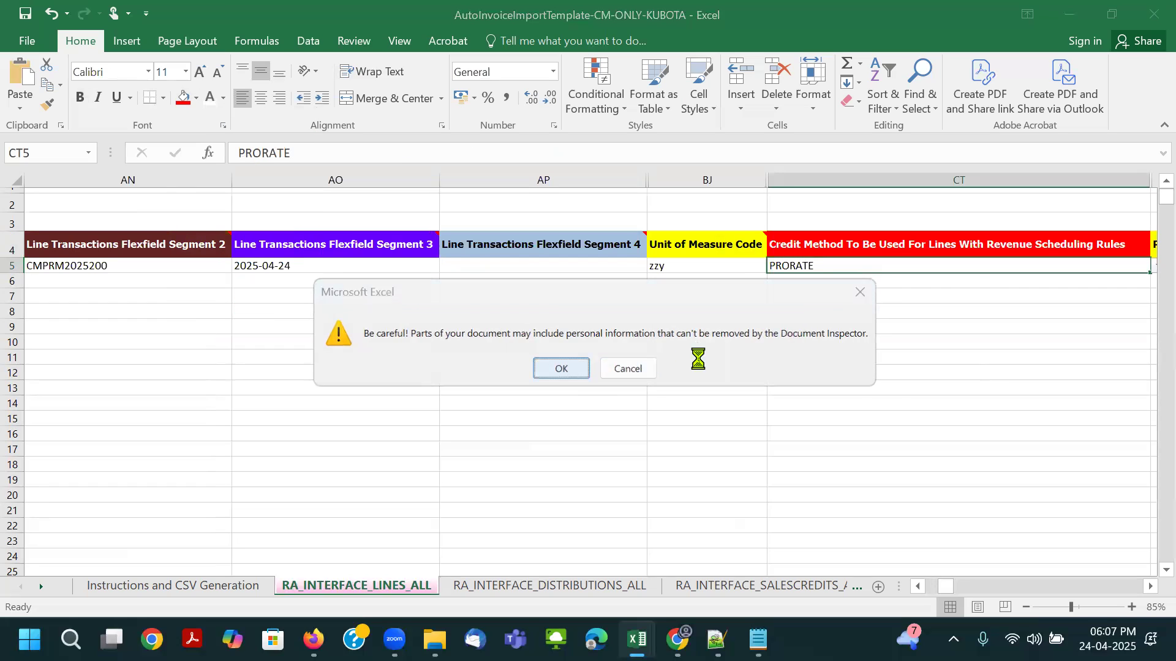
{"action": "left_click", "coordinate": [862, 300]}
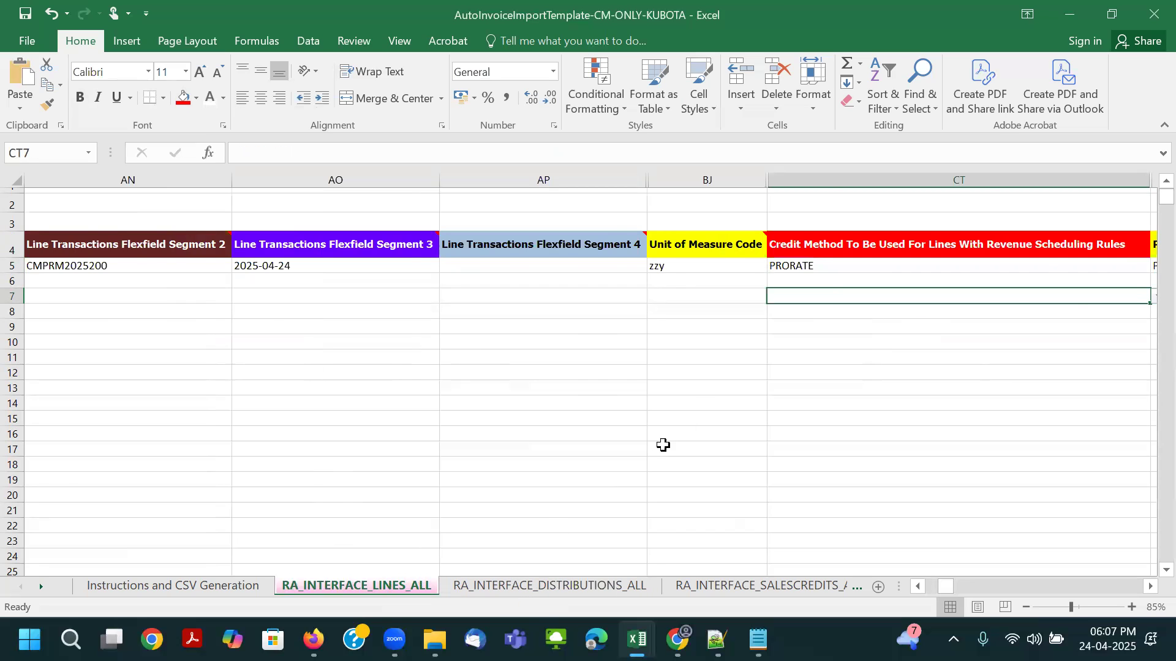
Step: Check the Purchase Order Number column of the credit memo line and the RA_INTERFACE_DISTRIBUTIONS_ALL sheet for entries
{"action": "key", "text": "Right"}
{"action": "key", "text": "Right"}
{"action": "left_click", "coordinate": [545, 586]}
{"action": "left_click", "coordinate": [537, 379]}
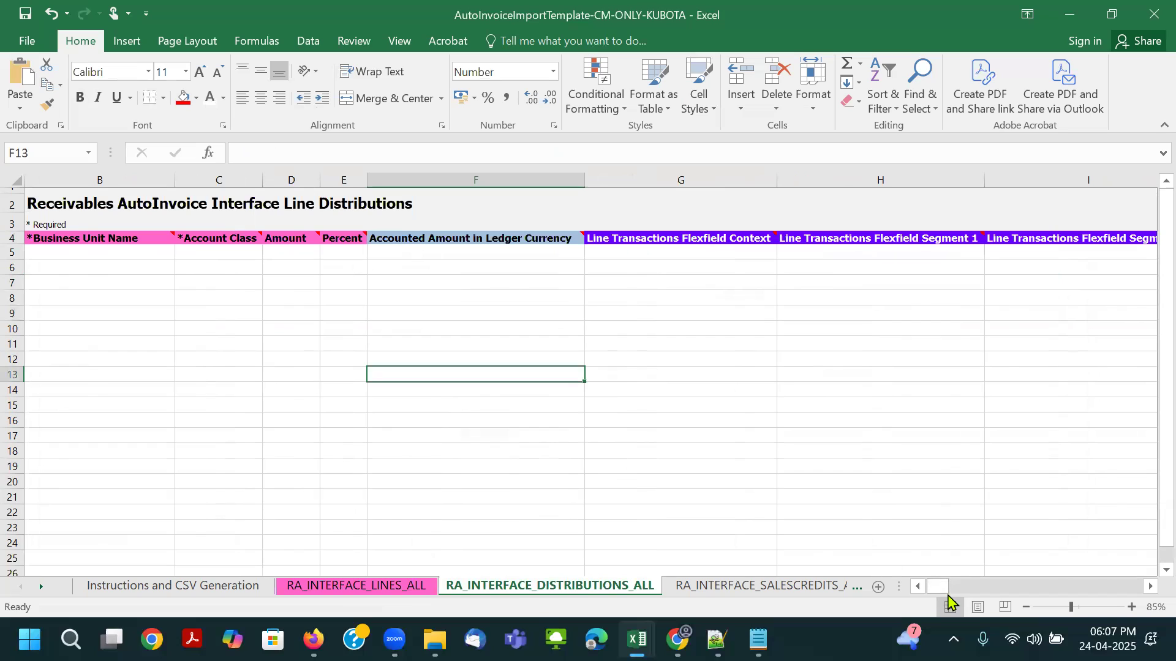
{"action": "left_click", "coordinate": [518, 409]}
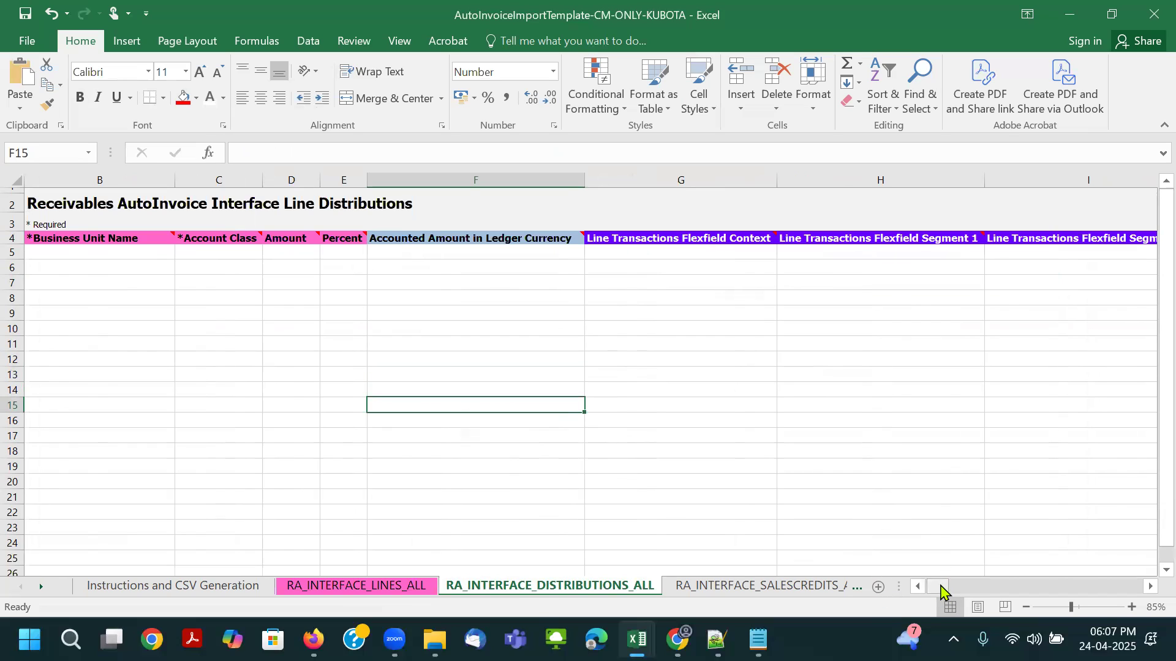
{"action": "left_click", "coordinate": [402, 268]}
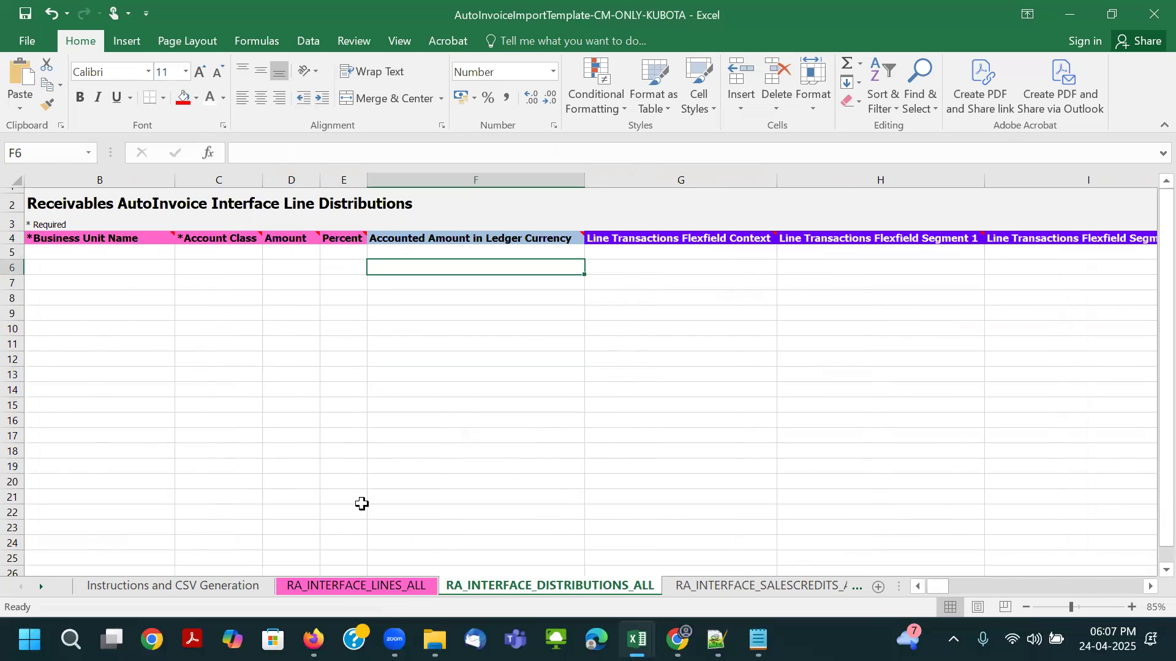
{"action": "left_click", "coordinate": [343, 588]}
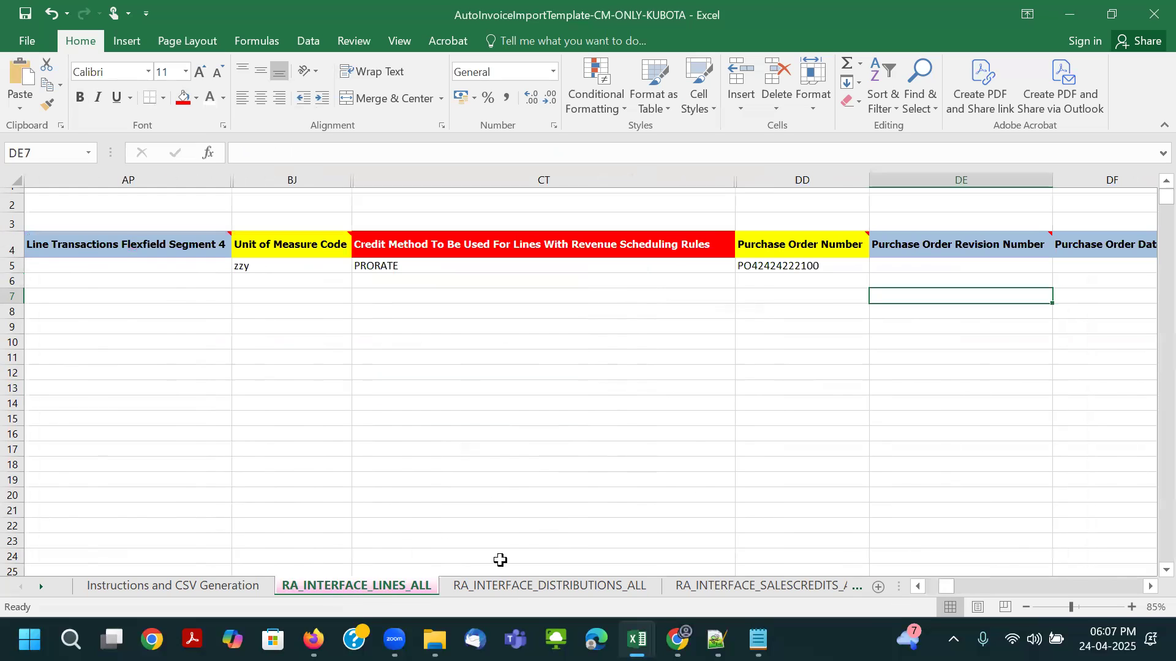
{"action": "left_click", "coordinate": [508, 586]}
{"action": "left_click", "coordinate": [355, 586]}
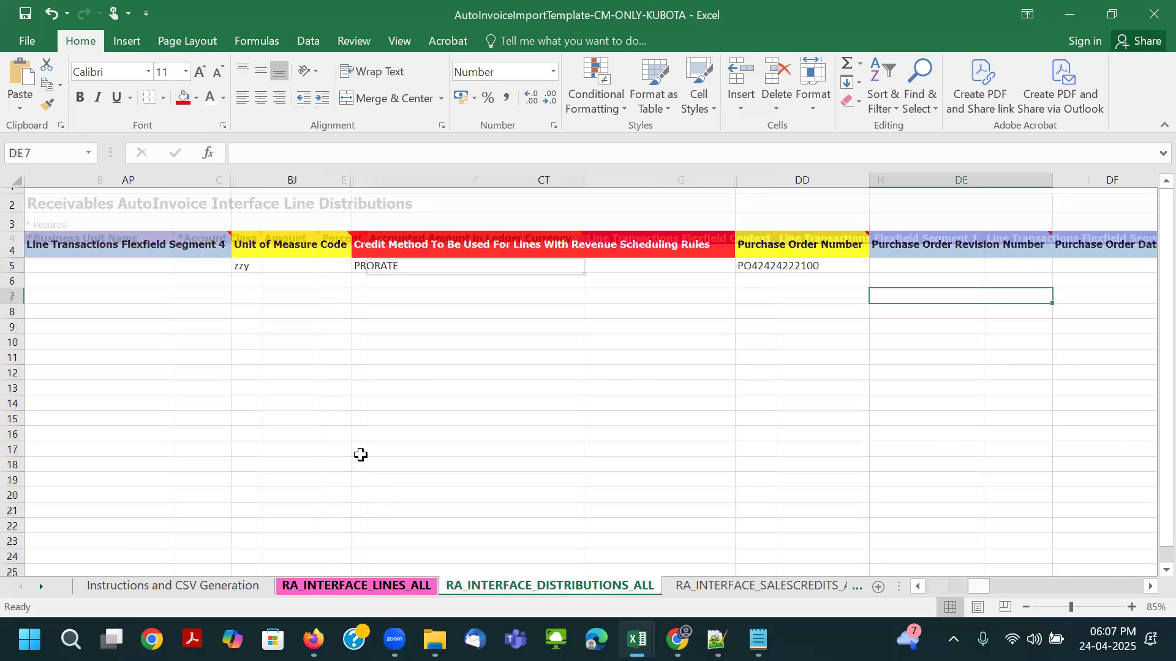
Step: Save the template workbook from the start of the RA_INTERFACE_LINES_ALL sheet, accepting the personal information warning
{"action": "key", "text": "ctrl+s"}
{"action": "left_click", "coordinate": [551, 371]}
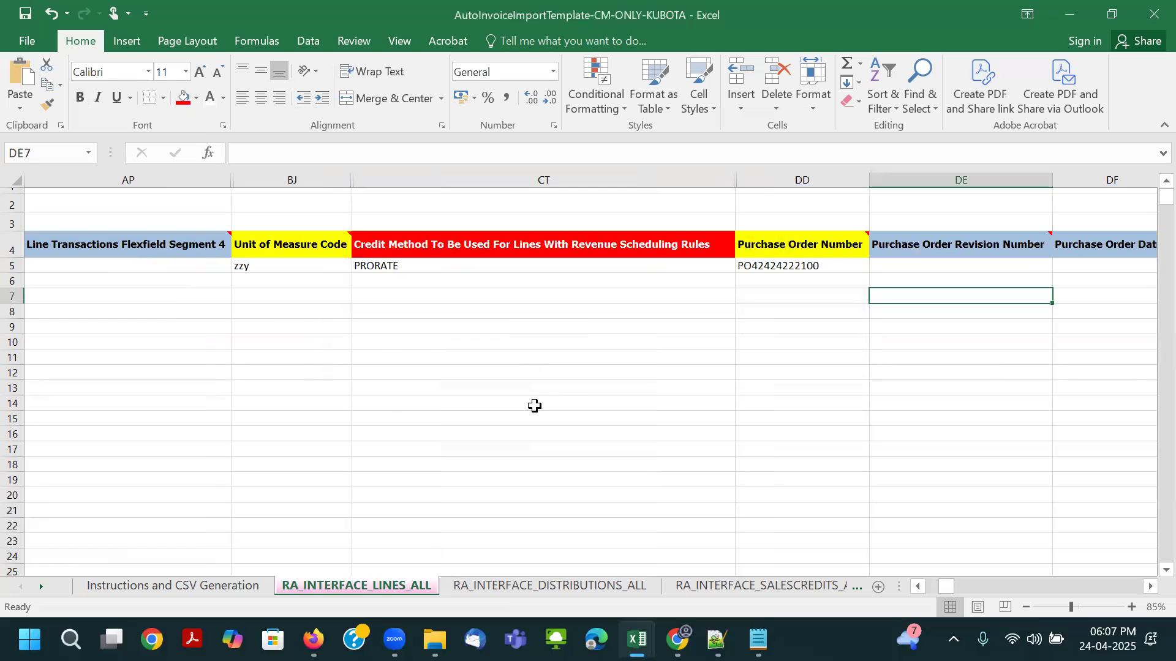
{"action": "left_click", "coordinate": [535, 406]}
{"action": "key", "text": "ctrl+Home"}
{"action": "key", "text": "ctrl+s"}
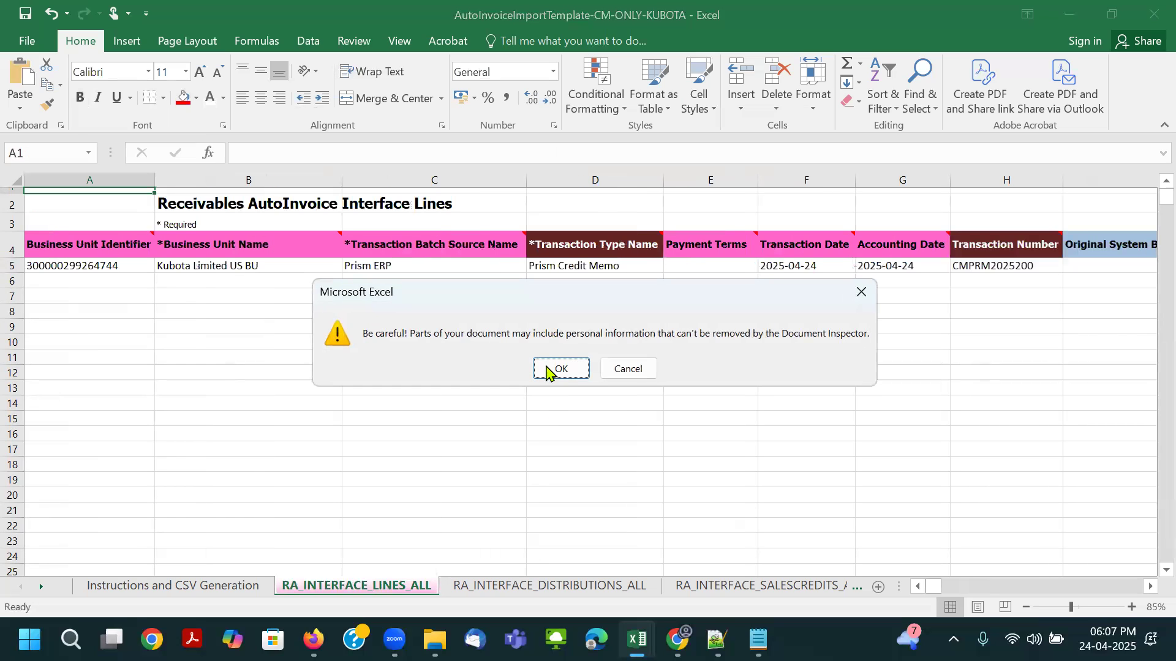
{"action": "left_click", "coordinate": [551, 371]}
Step: Switch to File Explorer and create a folder named loading-CM inside the KUBOTA folder
{"action": "mouse_move", "coordinate": [435, 640]}
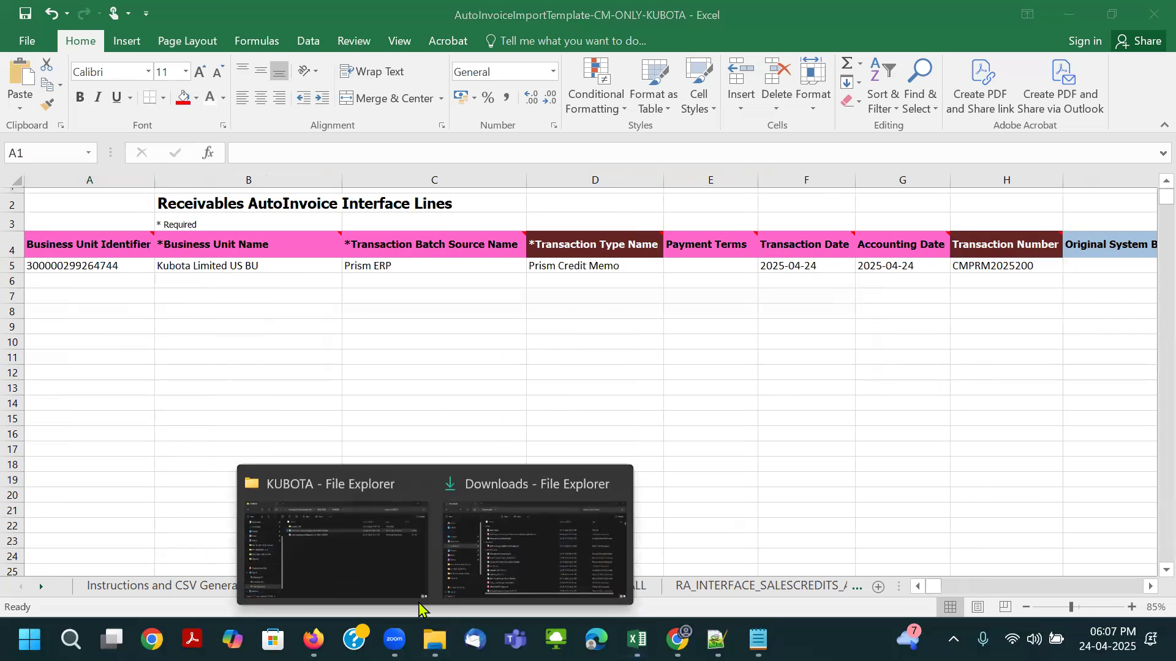
{"action": "left_click", "coordinate": [365, 520]}
{"action": "right_click", "coordinate": [375, 300]}
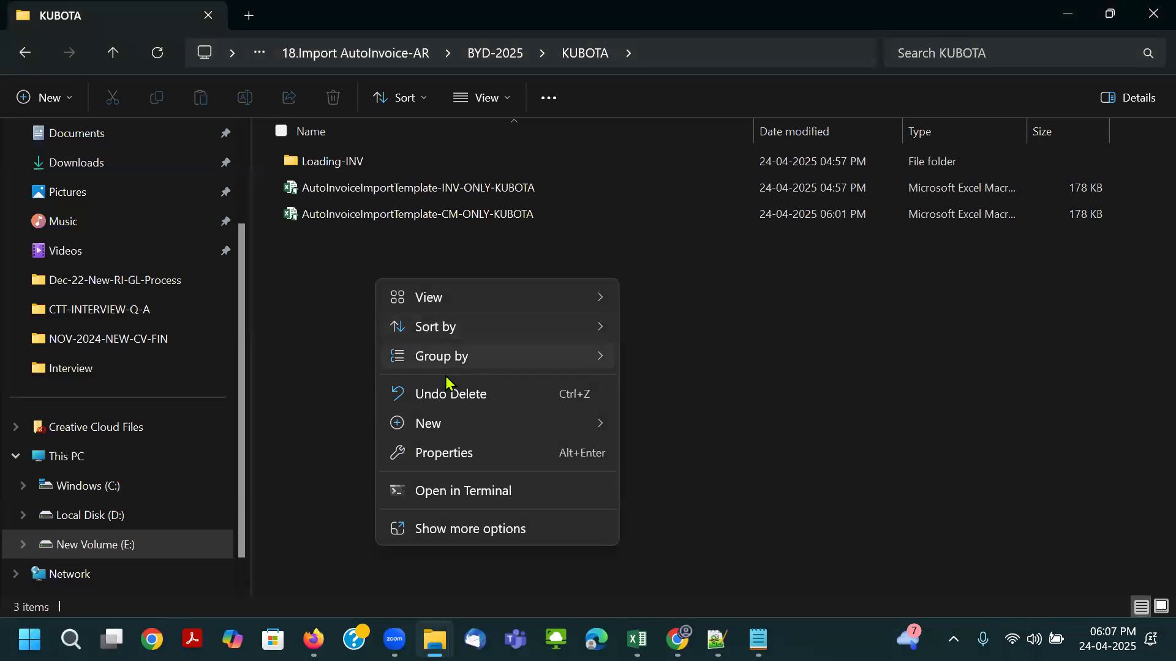
{"action": "mouse_move", "coordinate": [450, 425]}
{"action": "left_click", "coordinate": [688, 166]}
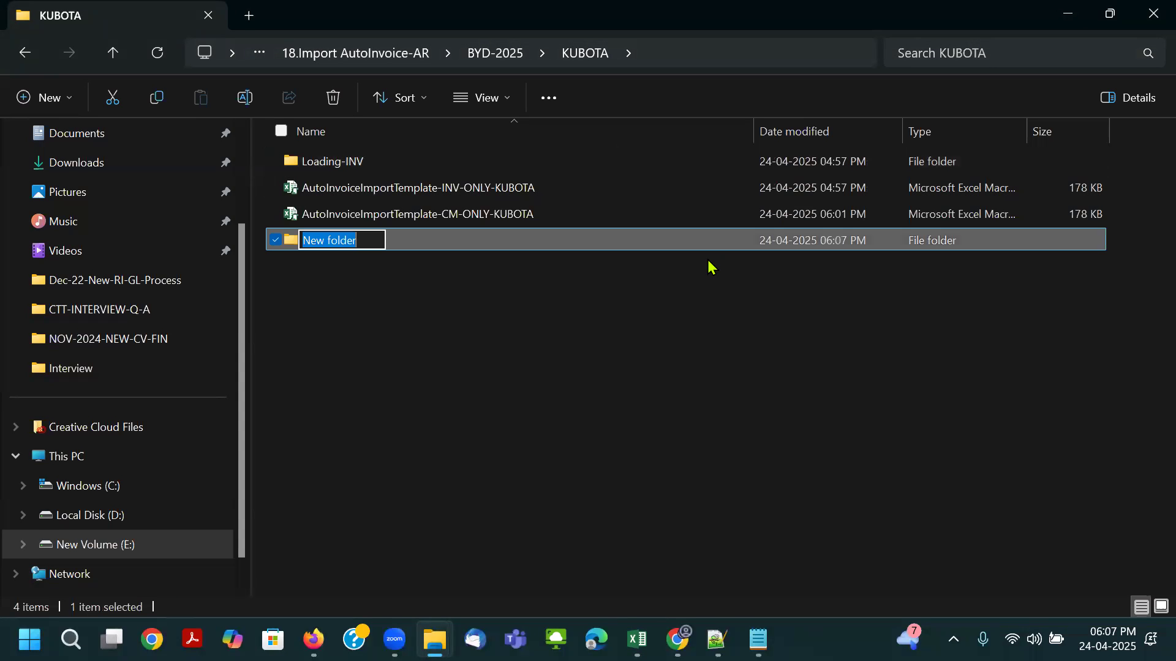
{"action": "type", "text": "loading-CM"}
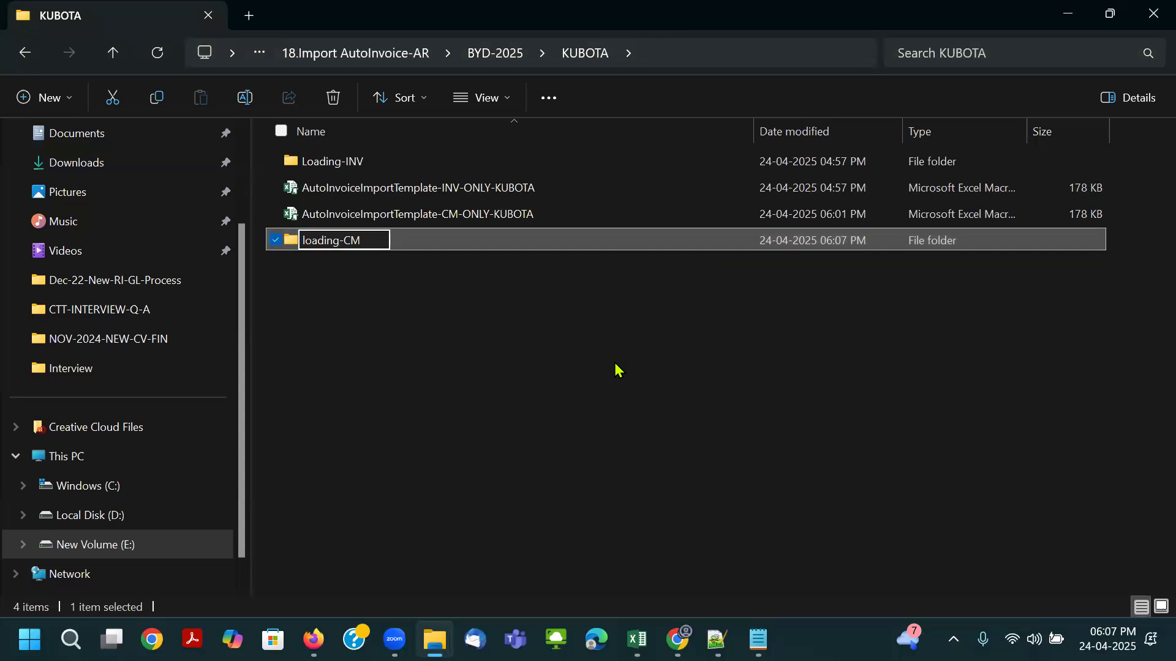
{"action": "left_click", "coordinate": [615, 363]}
Step: Switch back to Excel, show the CSV generation section of the Instructions and CSV Generation sheet, and save the workbook
{"action": "key", "text": "alt+Tab"}
{"action": "left_click", "coordinate": [433, 385]}
{"action": "left_click", "coordinate": [173, 586]}
{"action": "left_click", "coordinate": [374, 499]}
{"action": "scroll", "coordinate": [372, 484], "scroll_direction": "down", "scroll_amount": 1}
{"action": "key", "text": "ctrl+s"}
{"action": "key", "text": "Return"}
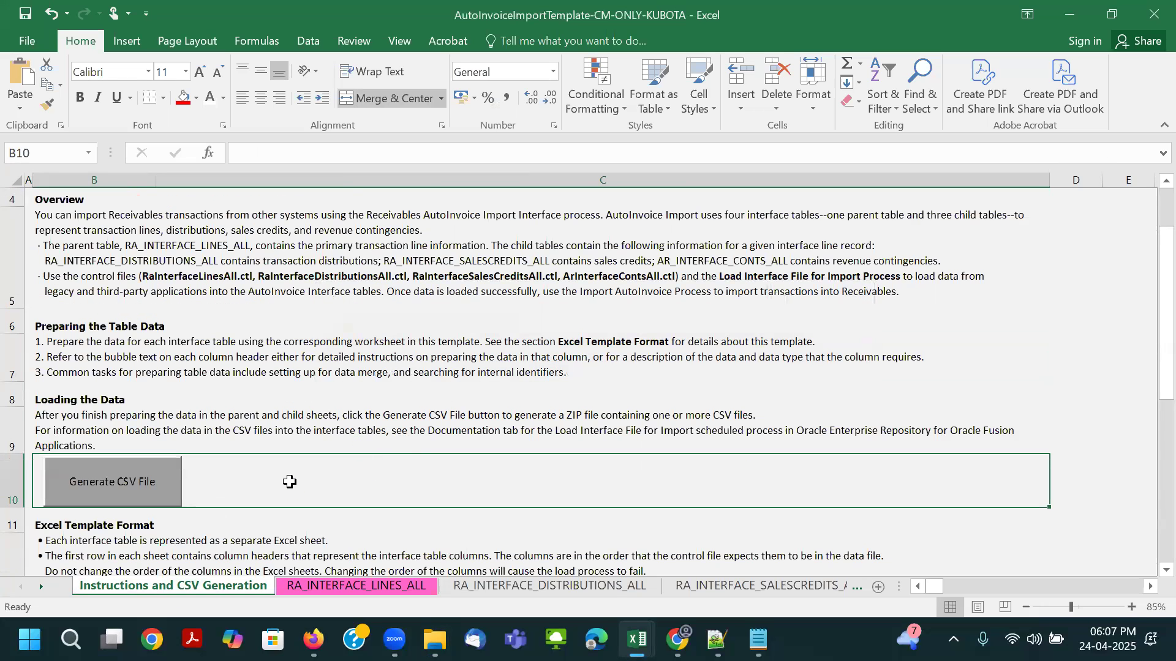
Step: Generate the CSV files from the template and save the ZIP as ArAutoinvoiceImport in the loading-CM folder
{"action": "scroll", "coordinate": [288, 478], "scroll_direction": "down", "scroll_amount": 3}
{"action": "scroll", "coordinate": [161, 340], "scroll_direction": "up", "scroll_amount": 1}
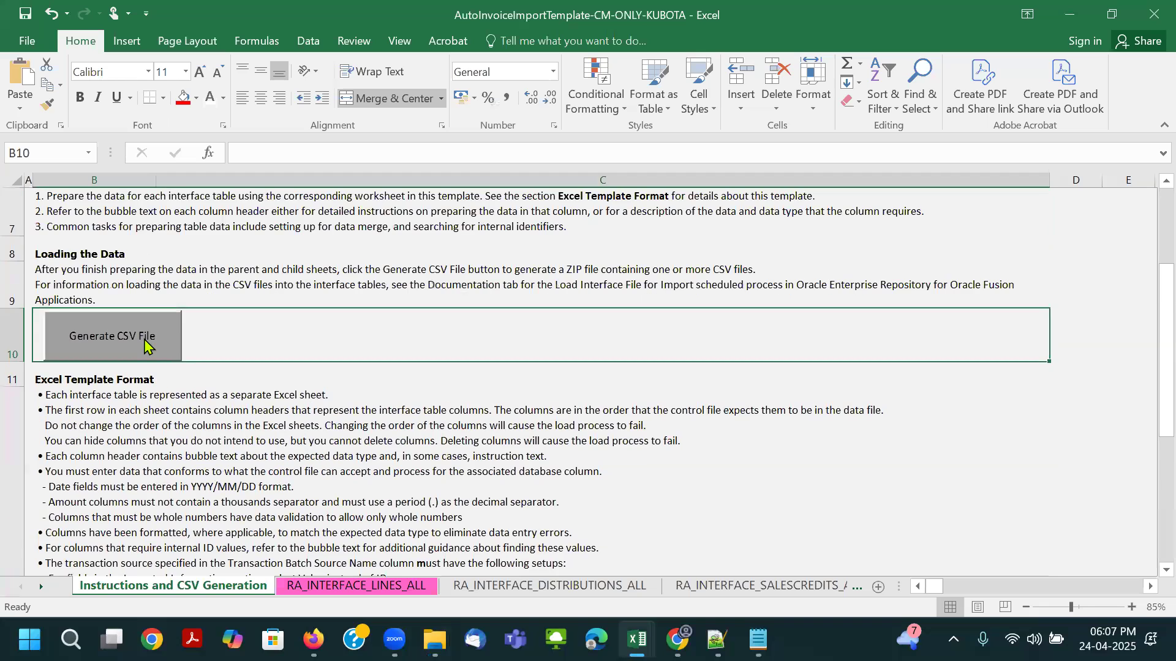
{"action": "left_click", "coordinate": [145, 339]}
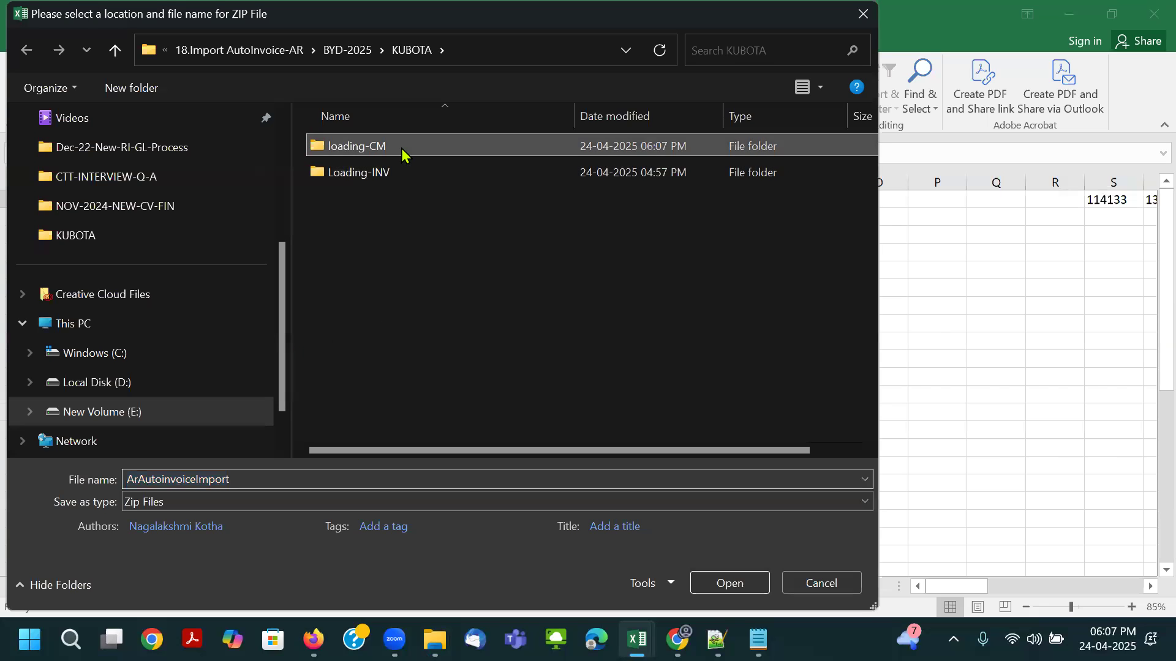
{"action": "double_click", "coordinate": [399, 150]}
{"action": "left_click", "coordinate": [730, 583]}
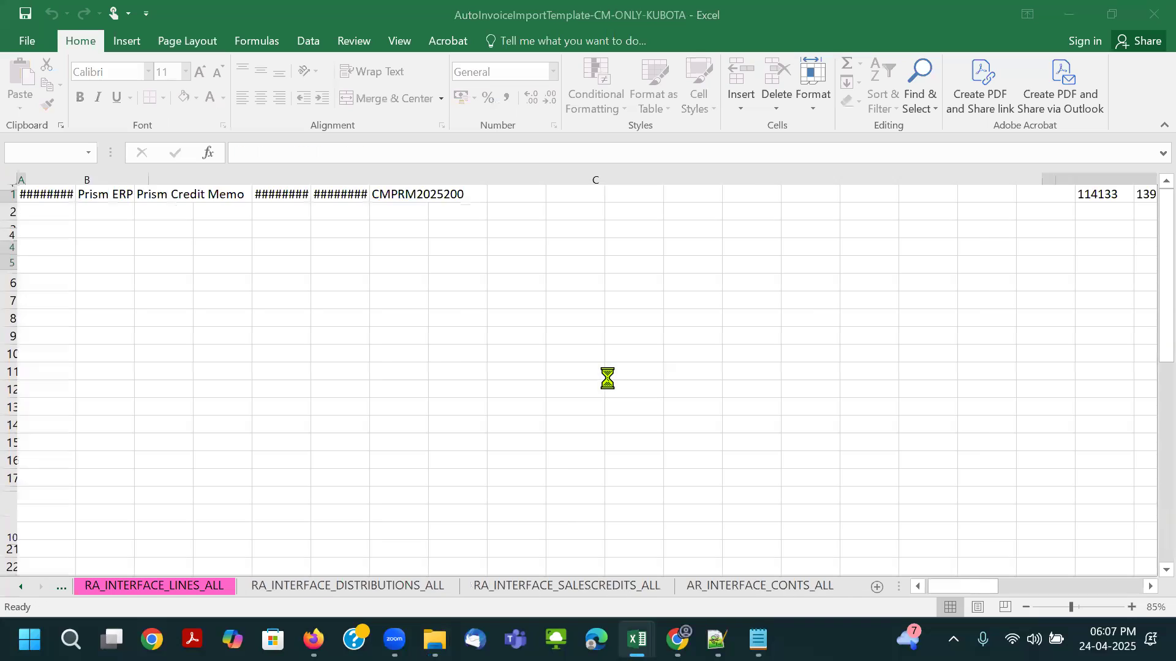
{"action": "left_click", "coordinate": [631, 378]}
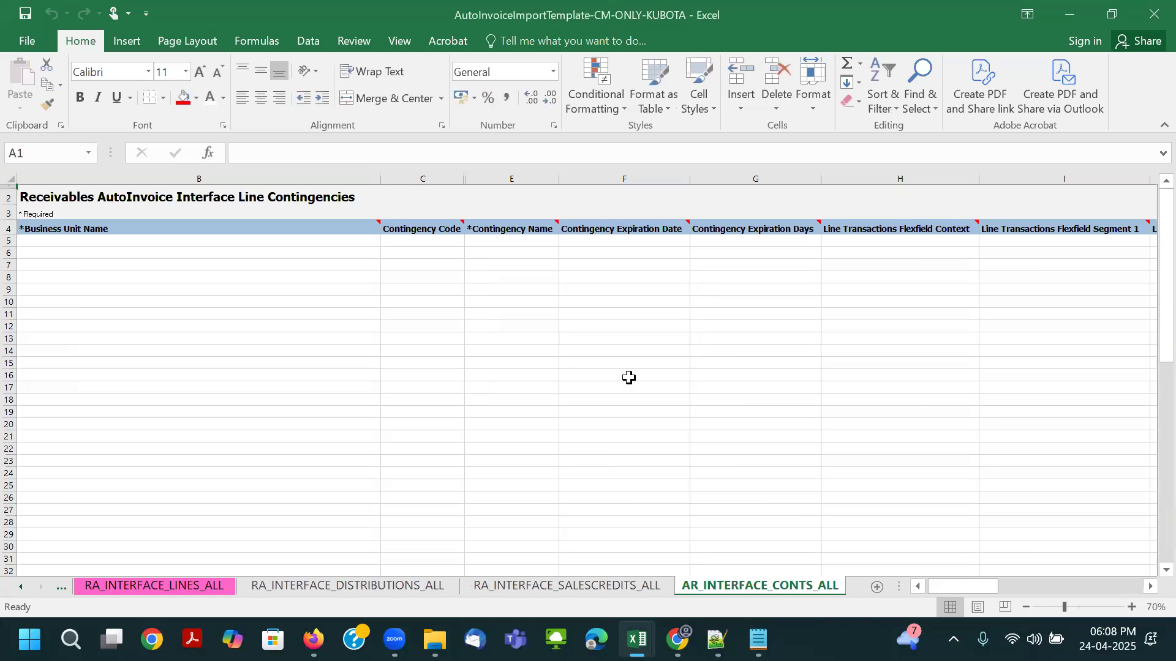
Step: Check the distributions, sales credits and contingencies sheets for entries and return to the RA_INTERFACE_LINES_ALL sheet
{"action": "left_click", "coordinate": [301, 593]}
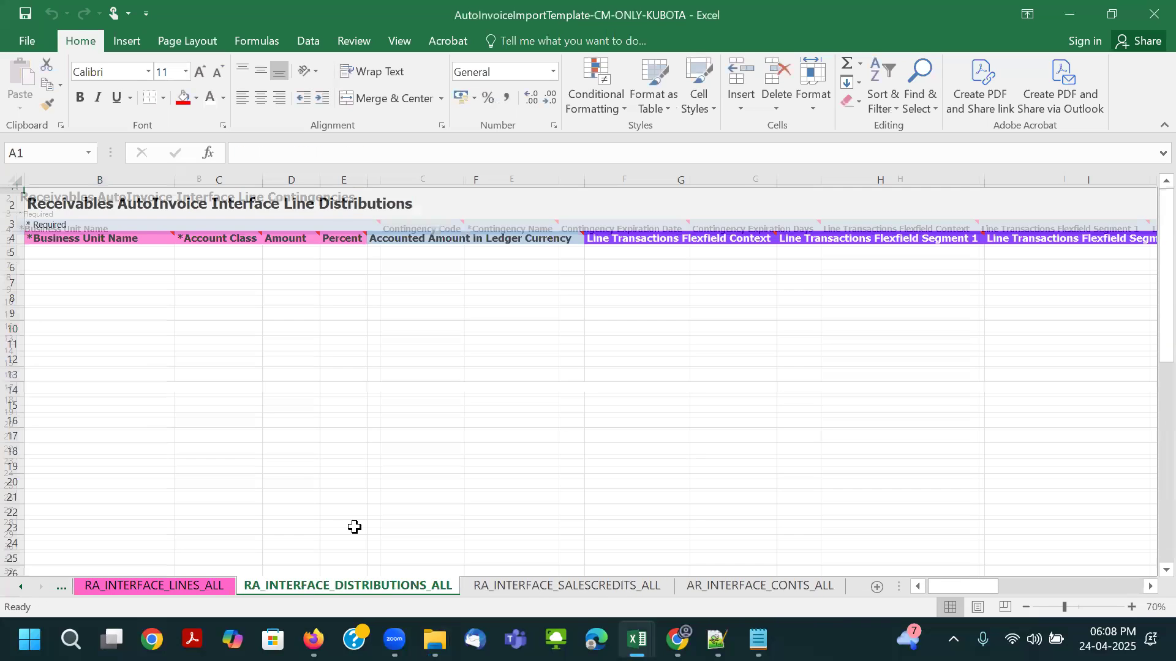
{"action": "left_click", "coordinate": [499, 588]}
{"action": "left_click", "coordinate": [733, 590]}
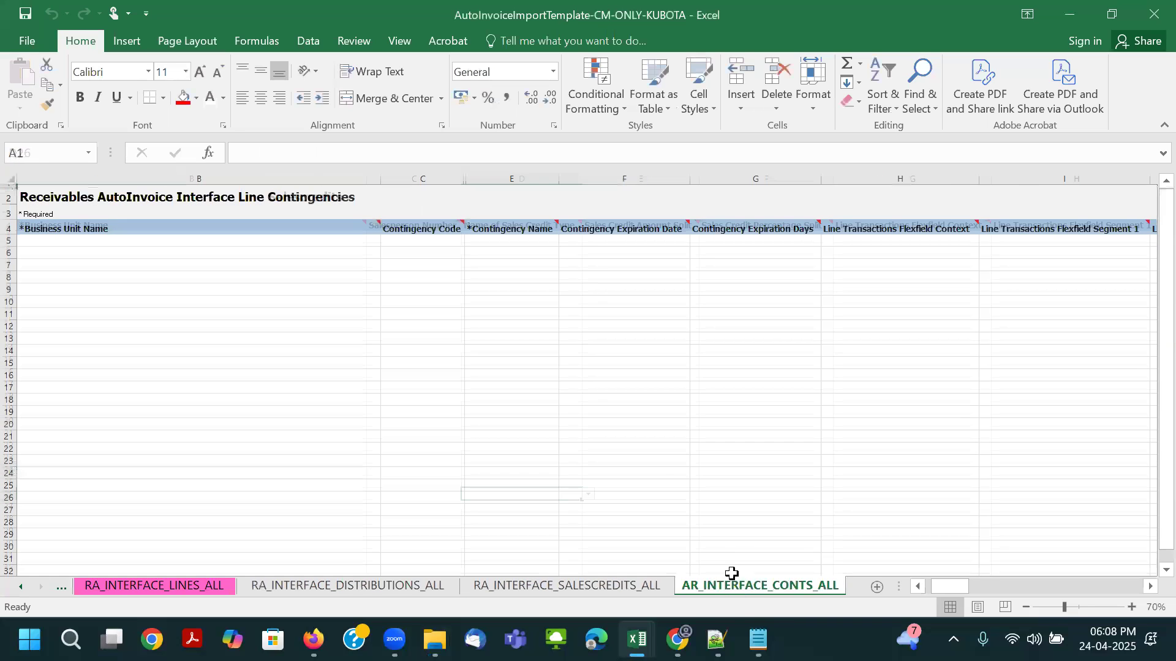
{"action": "left_click", "coordinate": [502, 450]}
{"action": "left_click_drag", "start_coordinate": [974, 587], "coordinate": [872, 588]}
{"action": "left_click", "coordinate": [426, 424]}
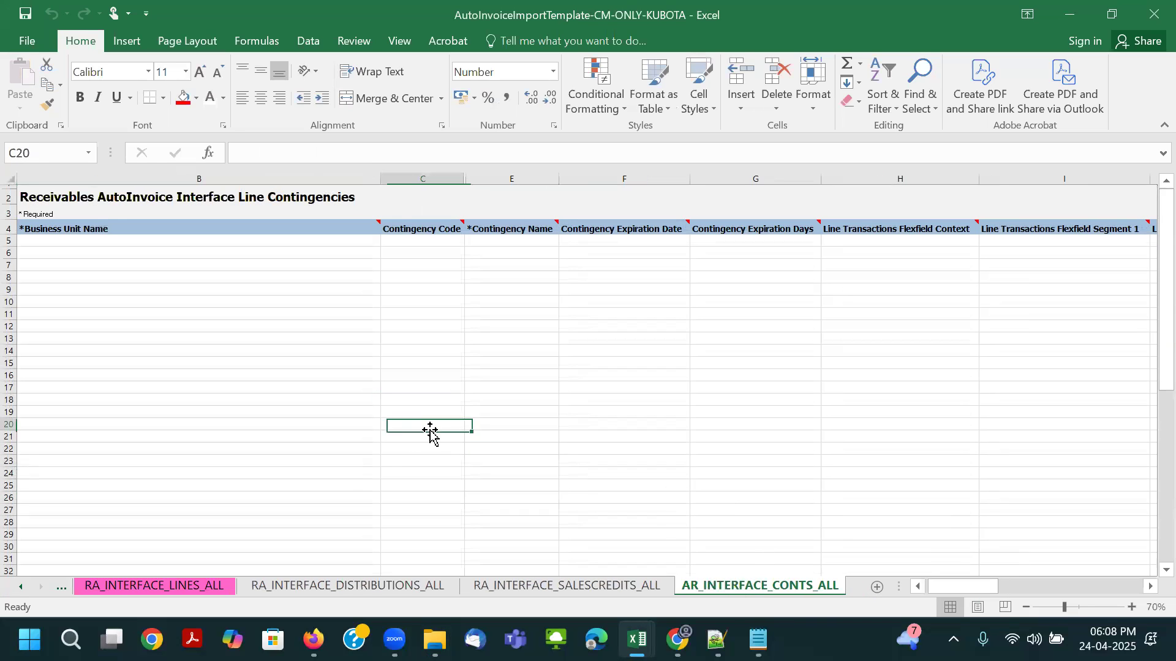
{"action": "left_click", "coordinate": [199, 591]}
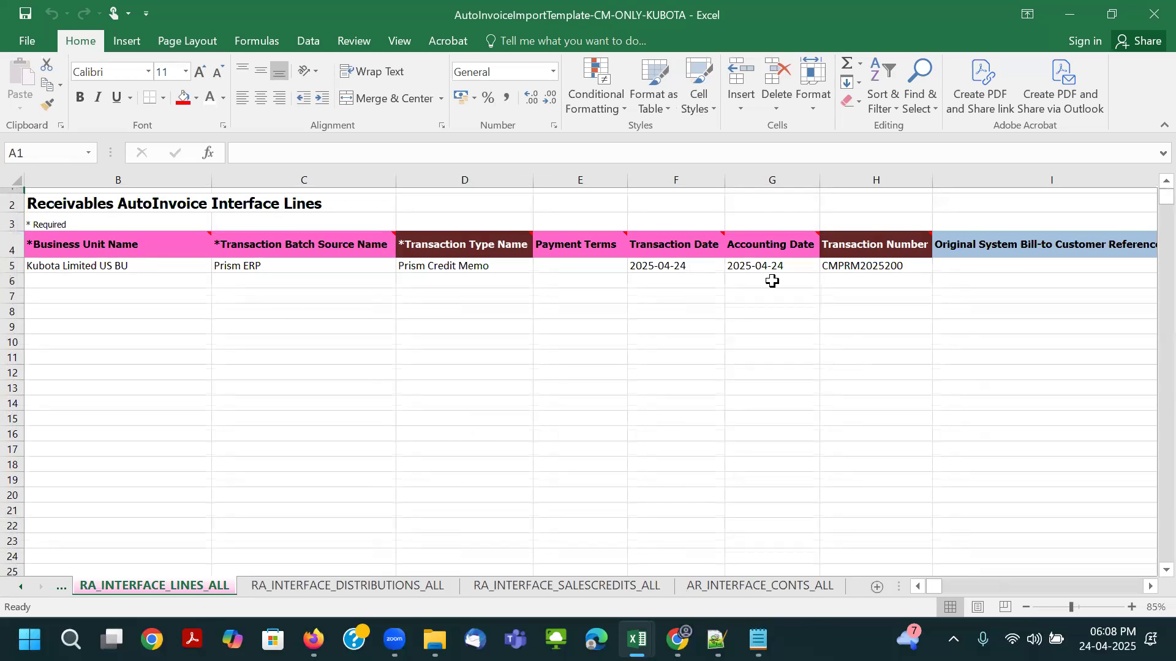
Step: Save the credit memo template workbook again, accepting the personal information warning
{"action": "key", "text": "ctrl+s"}
{"action": "left_click", "coordinate": [556, 369]}
{"action": "key", "text": "ctrl+s"}
{"action": "left_click", "coordinate": [554, 368]}
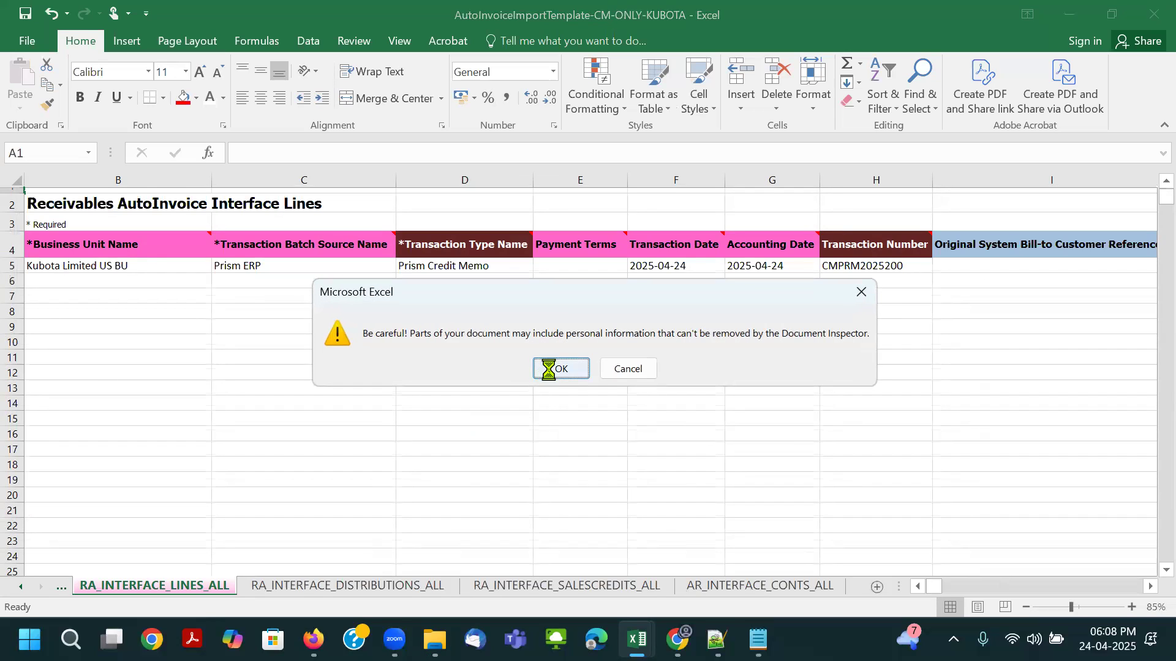
{"action": "left_click", "coordinate": [538, 368]}
{"action": "left_click", "coordinate": [61, 587]}
{"action": "left_click", "coordinate": [526, 478]}
Step: Switch to Firefox and cancel out of the Prism Credit Memo transaction type to return to the Financials setup tasks
{"action": "left_click", "coordinate": [314, 638]}
{"action": "triple_click", "coordinate": [325, 256]}
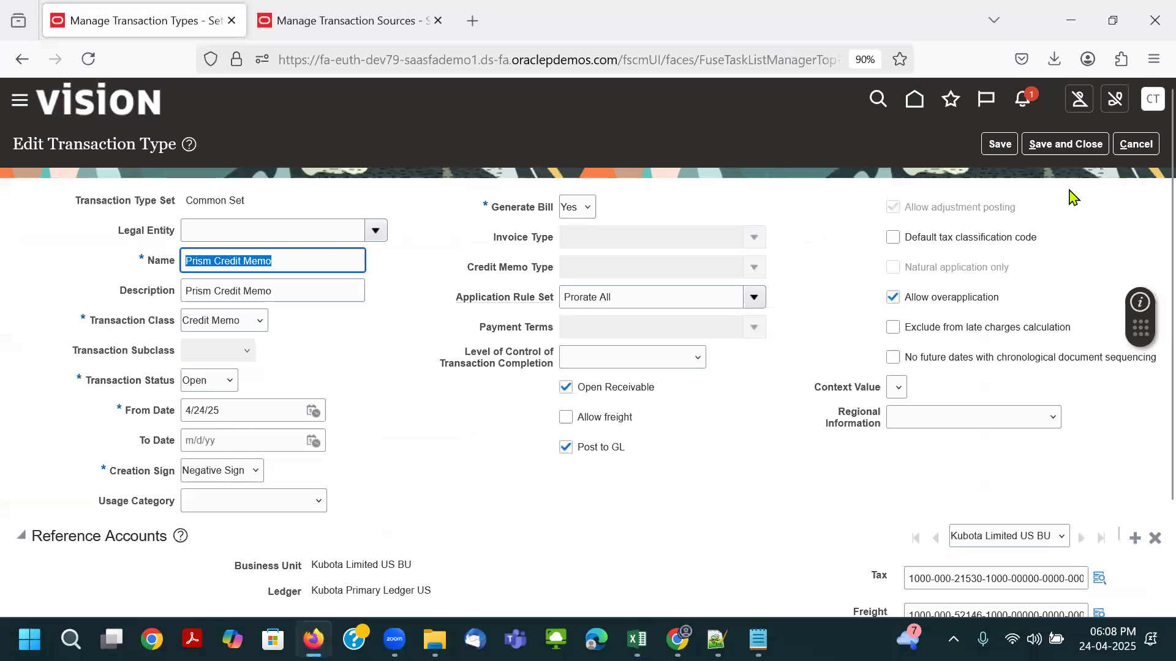
{"action": "left_click", "coordinate": [1136, 144]}
{"action": "left_click", "coordinate": [1140, 144]}
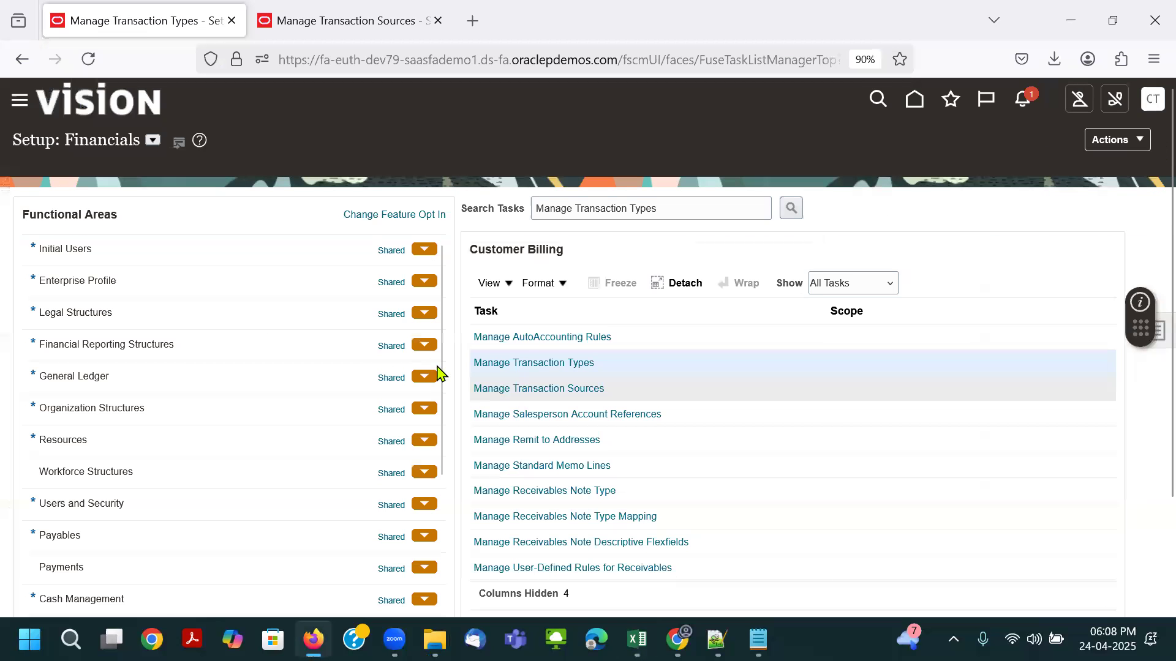
Step: Leave the Financials setup tasks and open the Scheduled Processes overview under Tools
{"action": "left_click", "coordinate": [20, 104]}
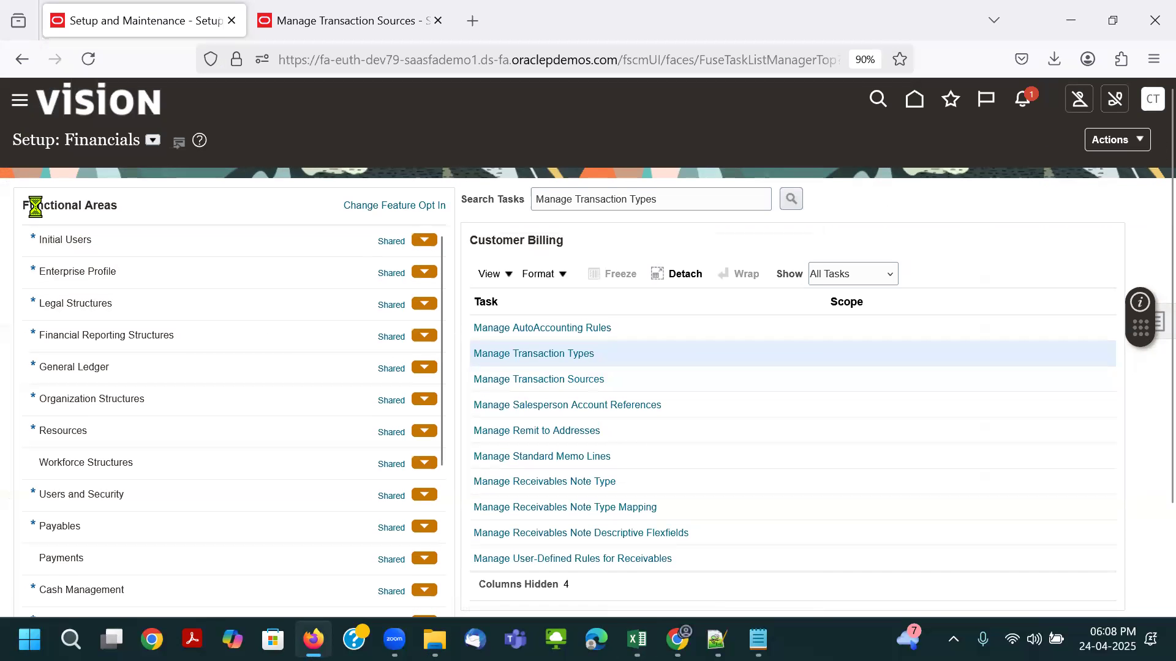
{"action": "scroll", "coordinate": [95, 362], "scroll_direction": "down", "scroll_amount": 7}
{"action": "scroll", "coordinate": [94, 363], "scroll_direction": "down", "scroll_amount": 6}
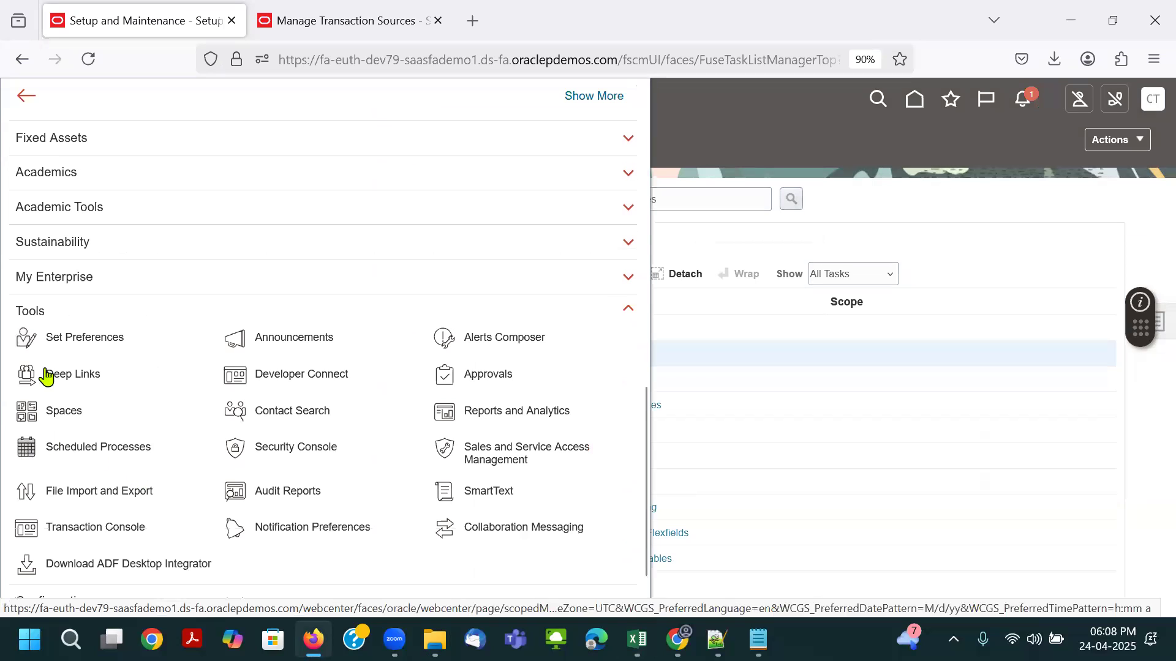
{"action": "left_click", "coordinate": [45, 308]}
{"action": "left_click", "coordinate": [61, 495]}
{"action": "scroll", "coordinate": [153, 483], "scroll_direction": "down", "scroll_amount": 5}
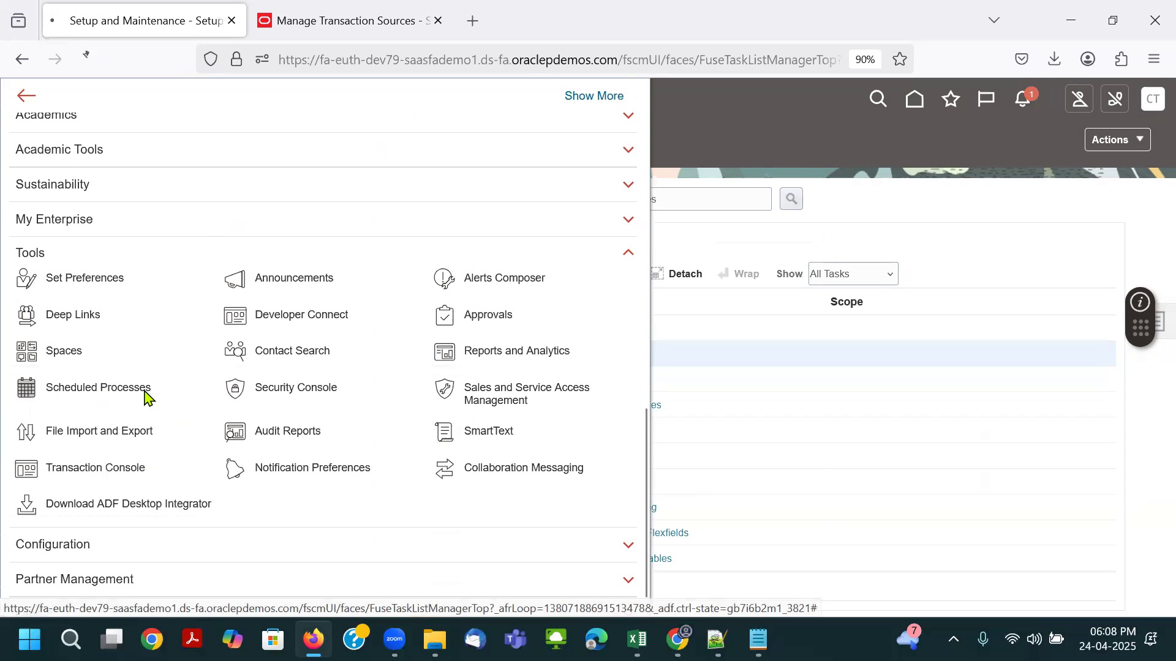
{"action": "left_click", "coordinate": [149, 396]}
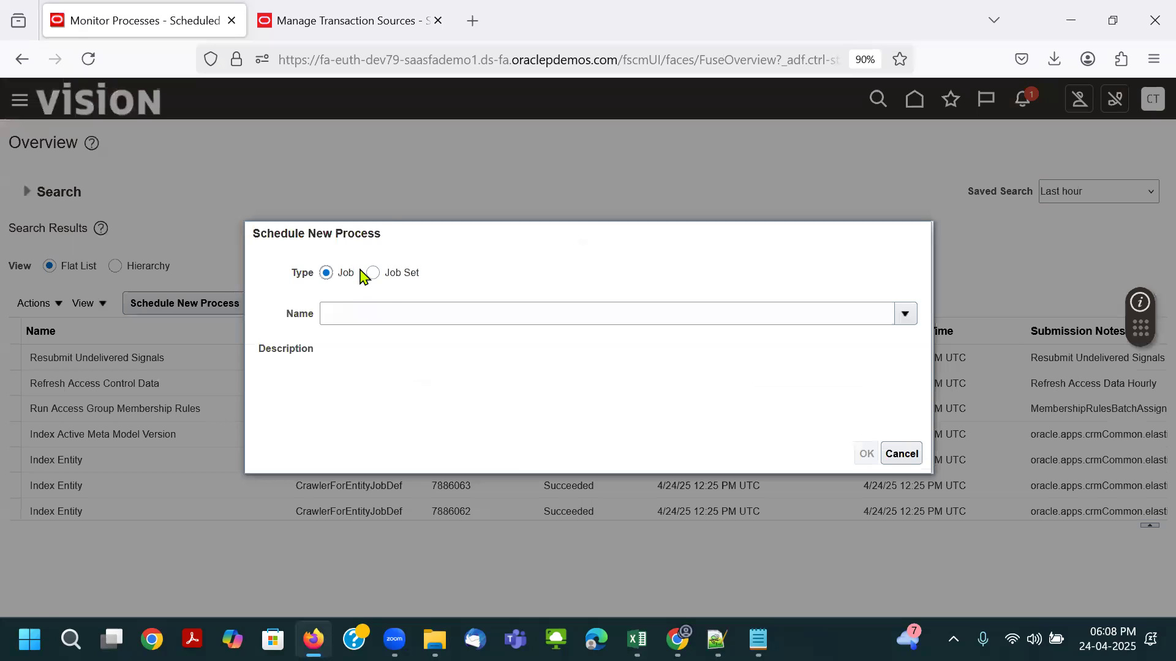
Step: Schedule a new job process named Load Interface File for Import and proceed to its process details
{"action": "left_click", "coordinate": [397, 319]}
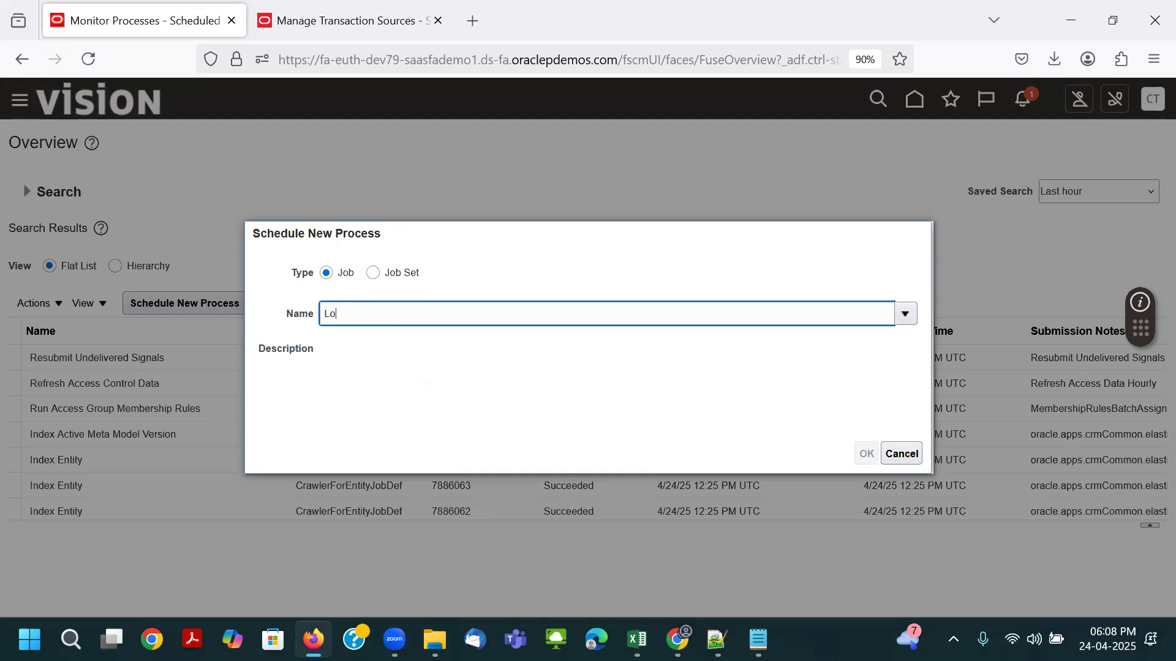
{"action": "type", "text": "Load int"}
{"action": "key", "text": "Tab"}
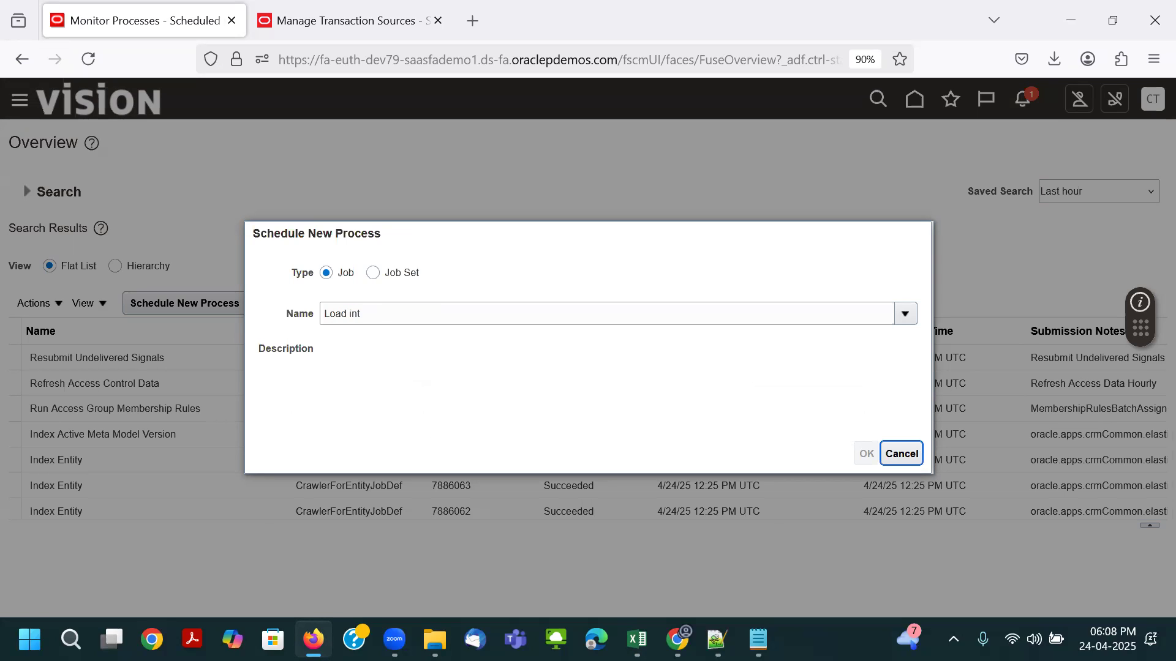
{"action": "left_click", "coordinate": [507, 384]}
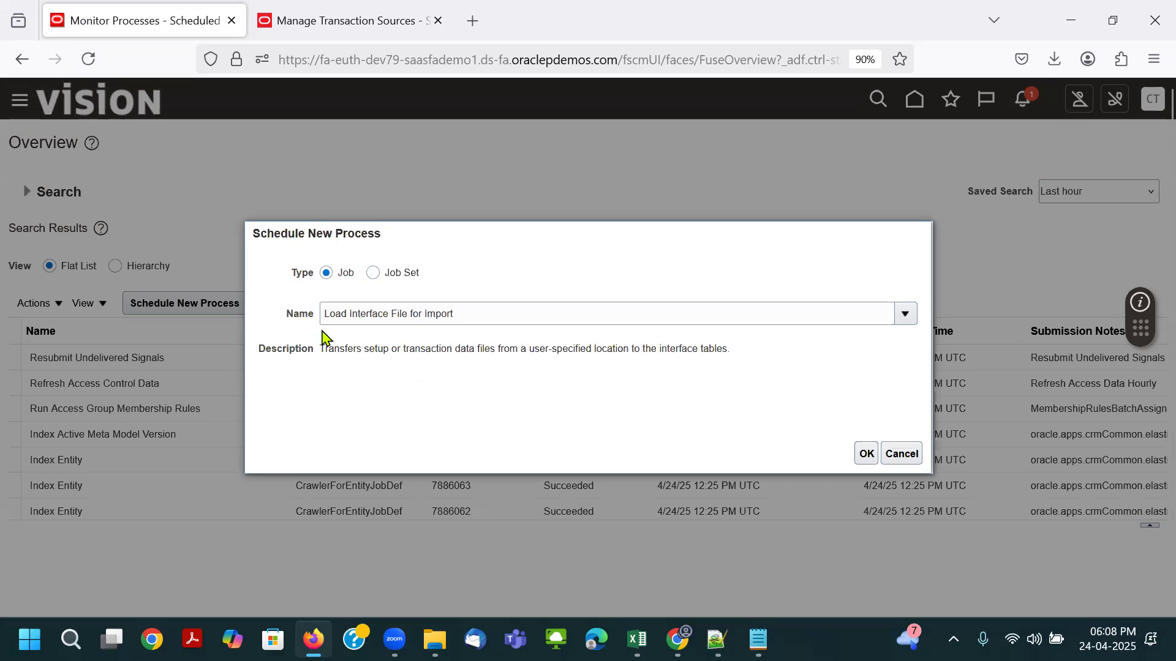
{"action": "key", "text": "ctrl+plus"}
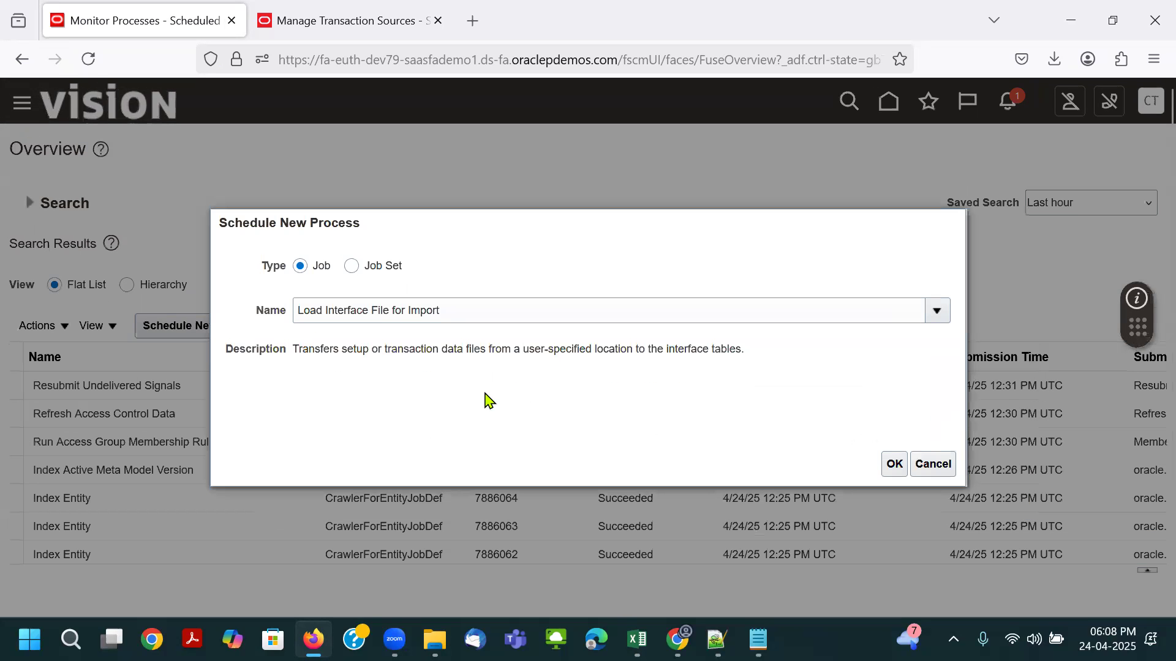
{"action": "left_click", "coordinate": [894, 463]}
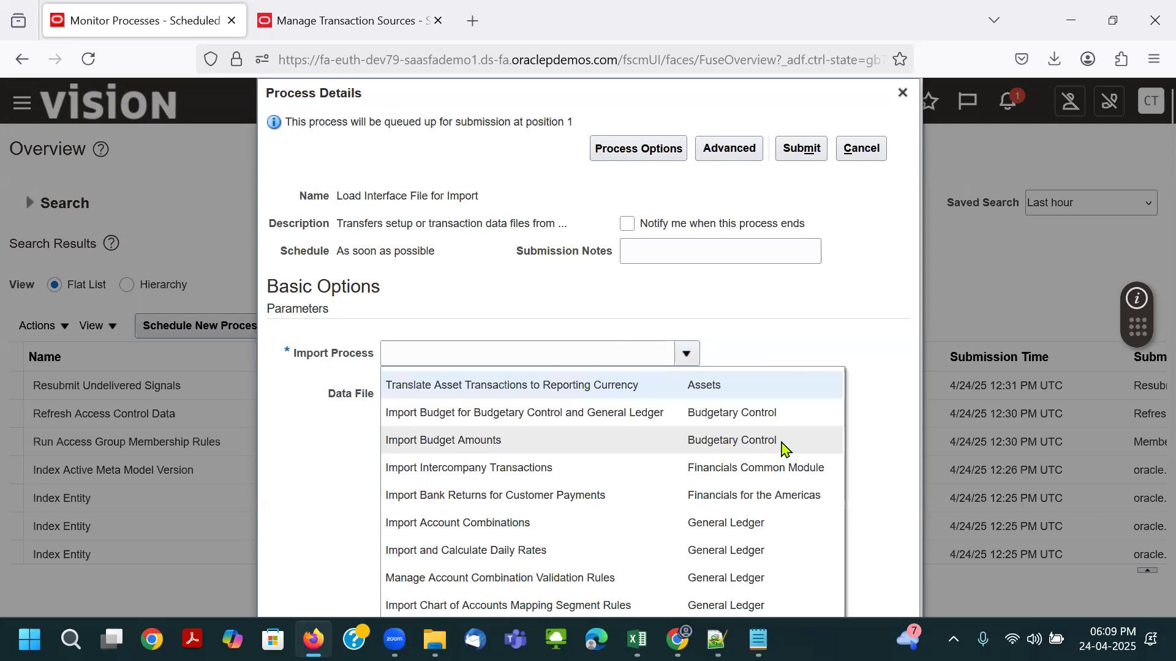
Step: Choose Import AutoInvoice from Receivables as the import process for the interface load
{"action": "scroll", "coordinate": [790, 317], "scroll_direction": "down", "scroll_amount": 3}
{"action": "scroll", "coordinate": [570, 374], "scroll_direction": "down", "scroll_amount": 3}
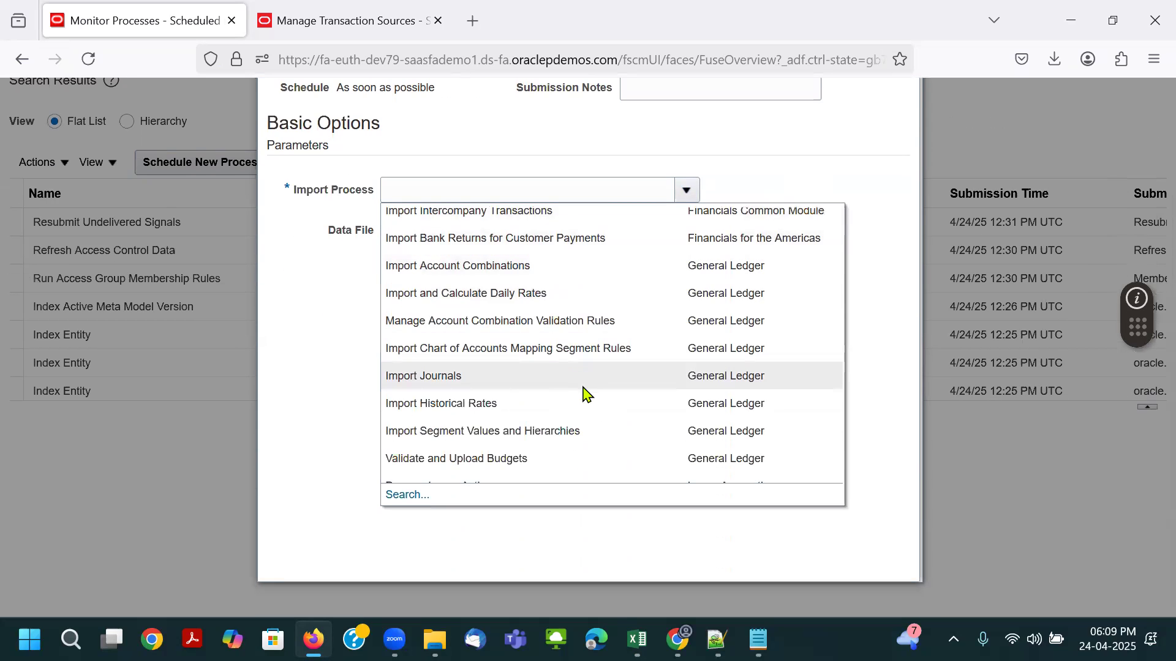
{"action": "scroll", "coordinate": [582, 392], "scroll_direction": "down", "scroll_amount": 9}
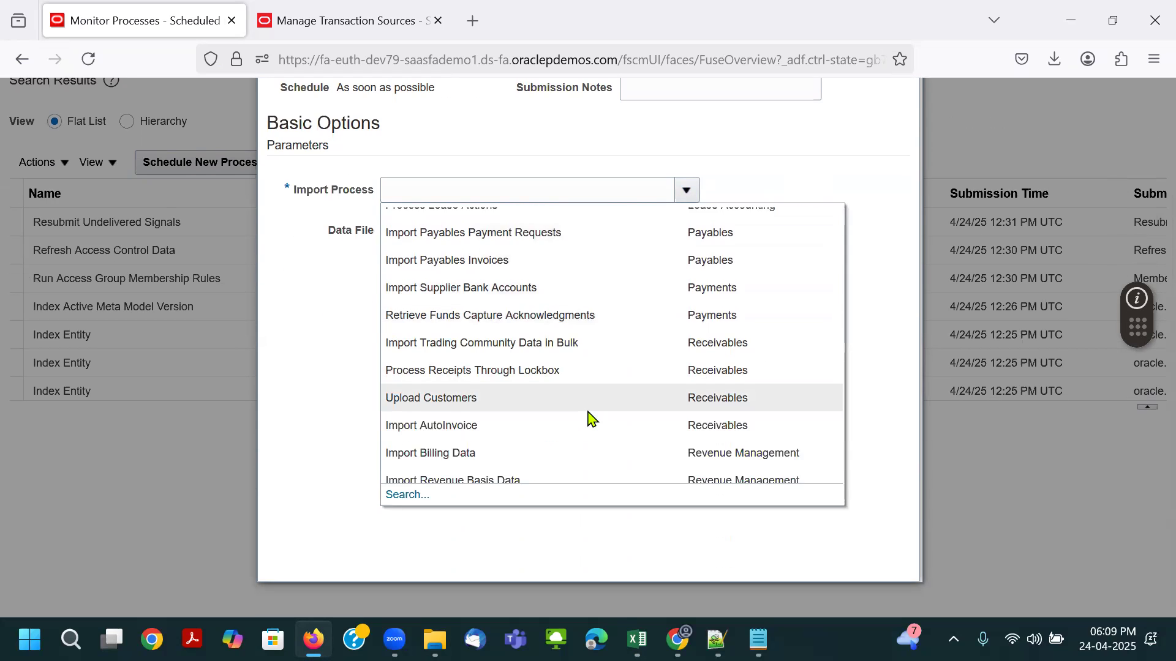
{"action": "left_click", "coordinate": [579, 428]}
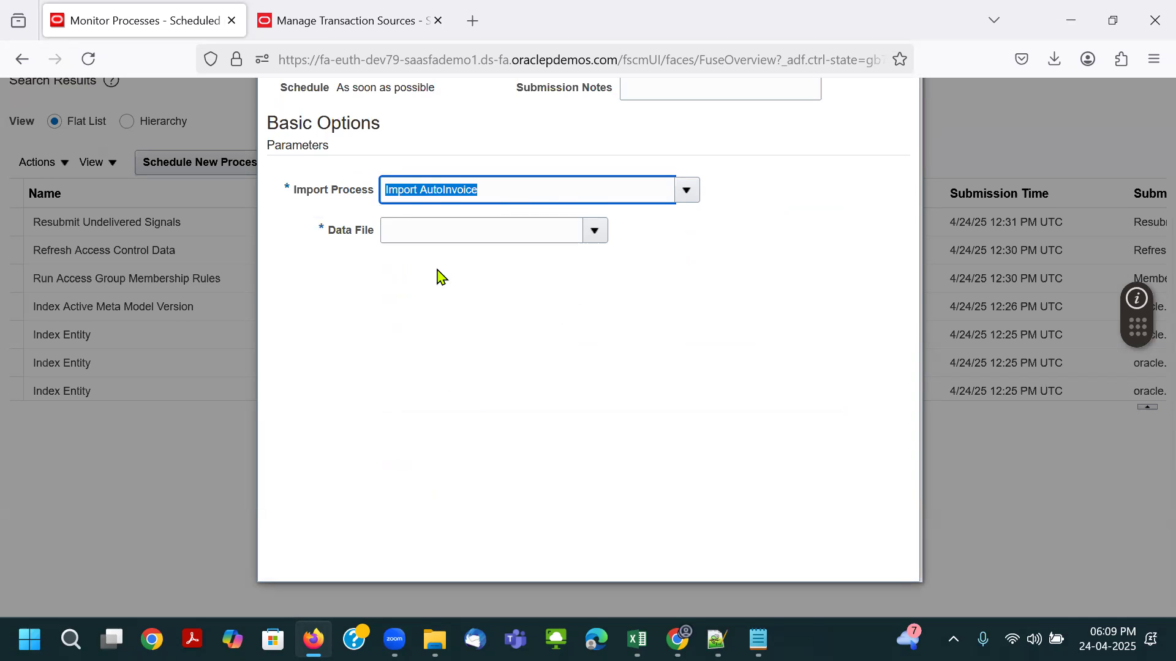
{"action": "left_click", "coordinate": [594, 230]}
{"action": "left_click", "coordinate": [309, 312]}
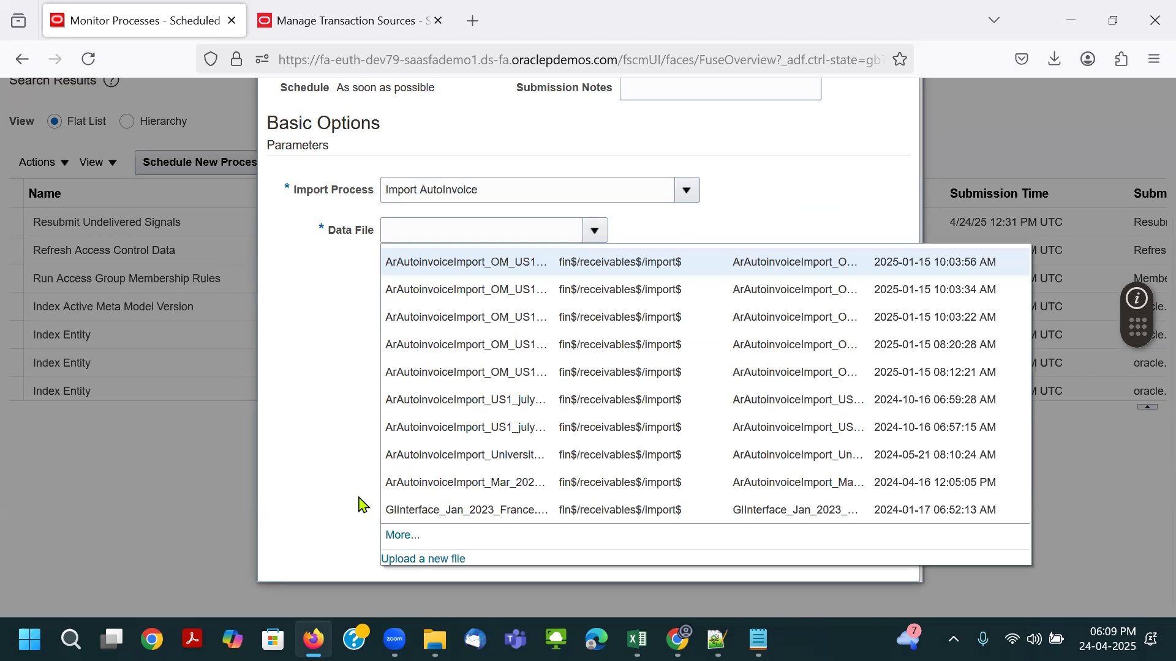
{"action": "left_click", "coordinate": [411, 559]}
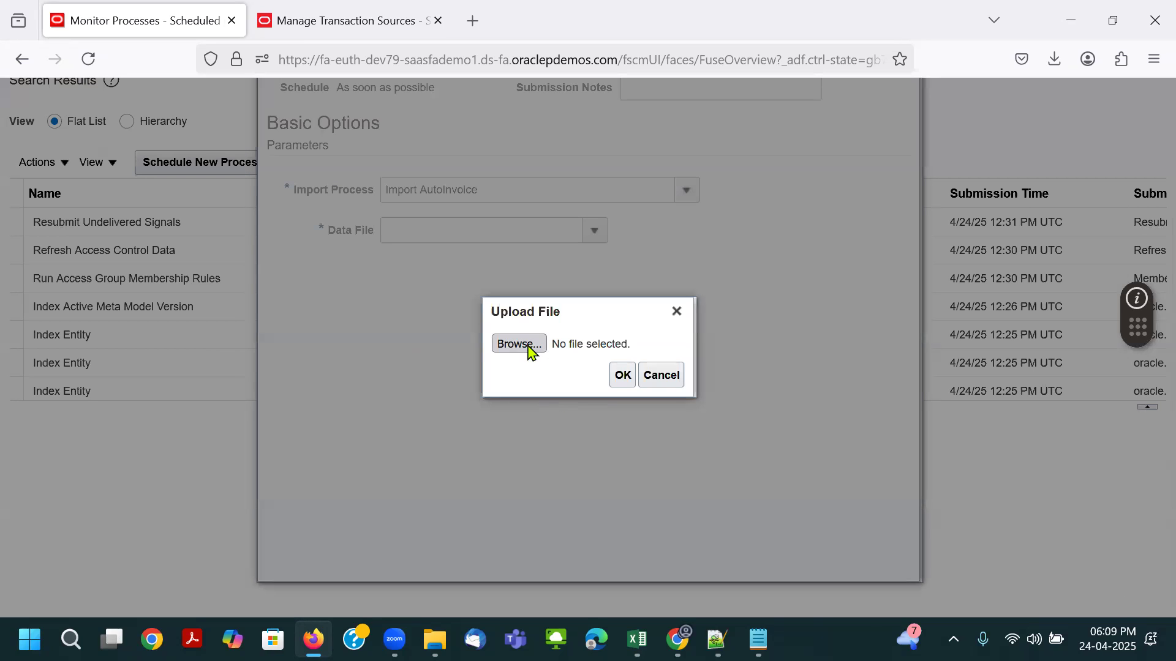
{"action": "left_click", "coordinate": [519, 344]}
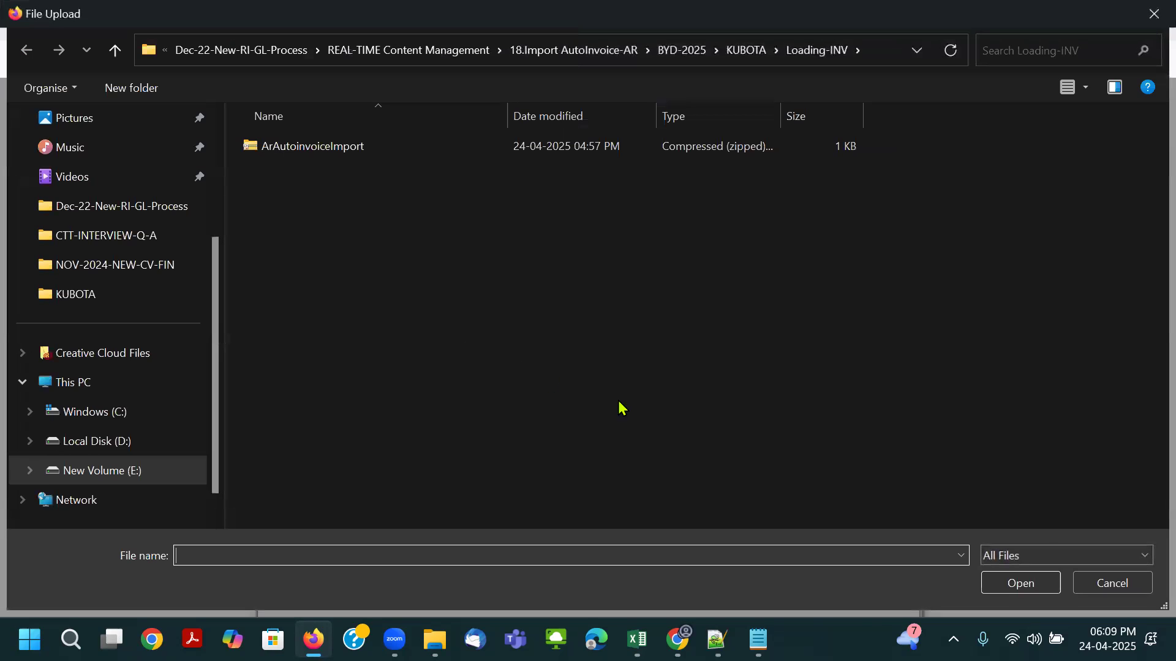
{"action": "left_click", "coordinate": [1123, 590]}
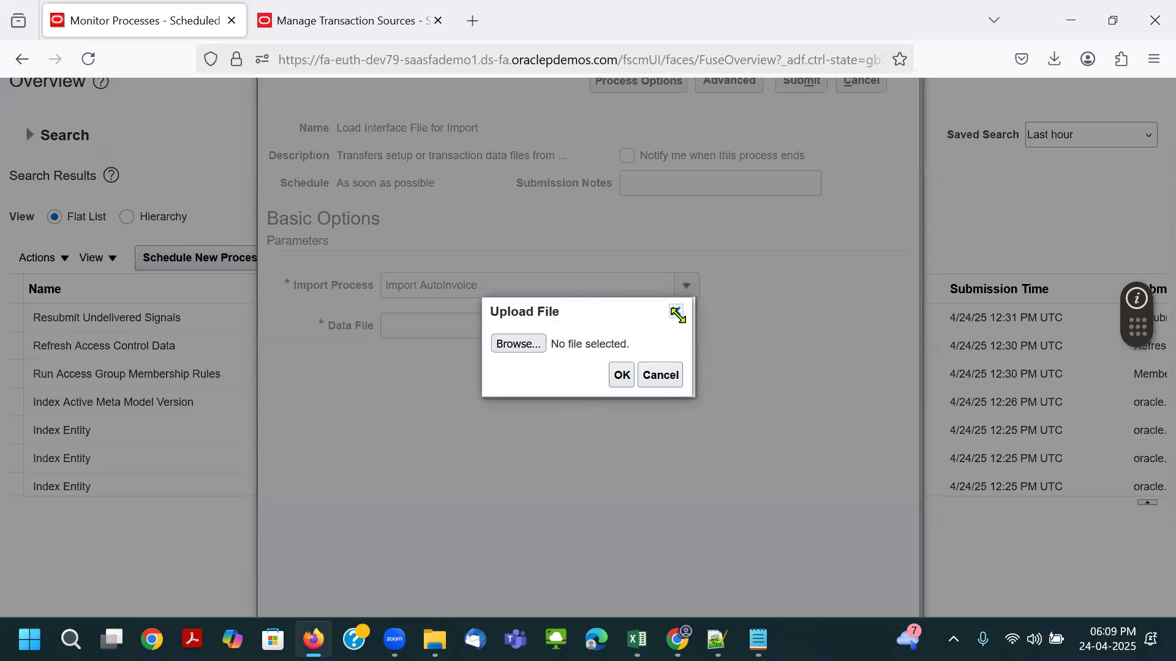
{"action": "left_click", "coordinate": [676, 310]}
{"action": "left_click", "coordinate": [590, 327]}
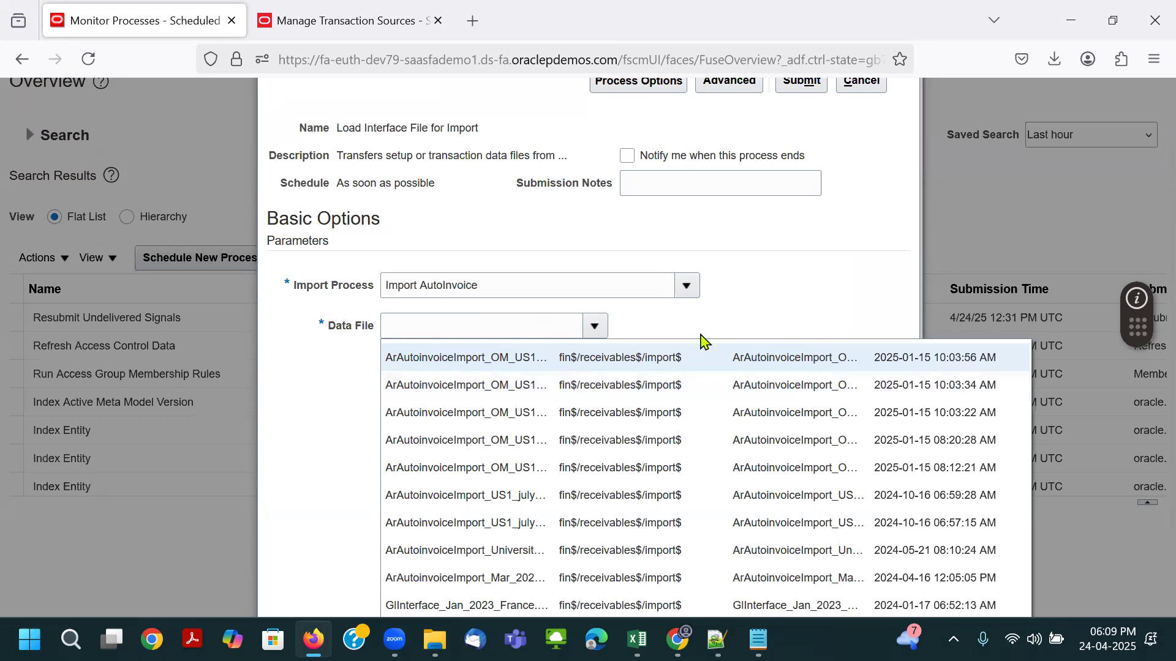
{"action": "scroll", "coordinate": [686, 305], "scroll_direction": "down", "scroll_amount": 3}
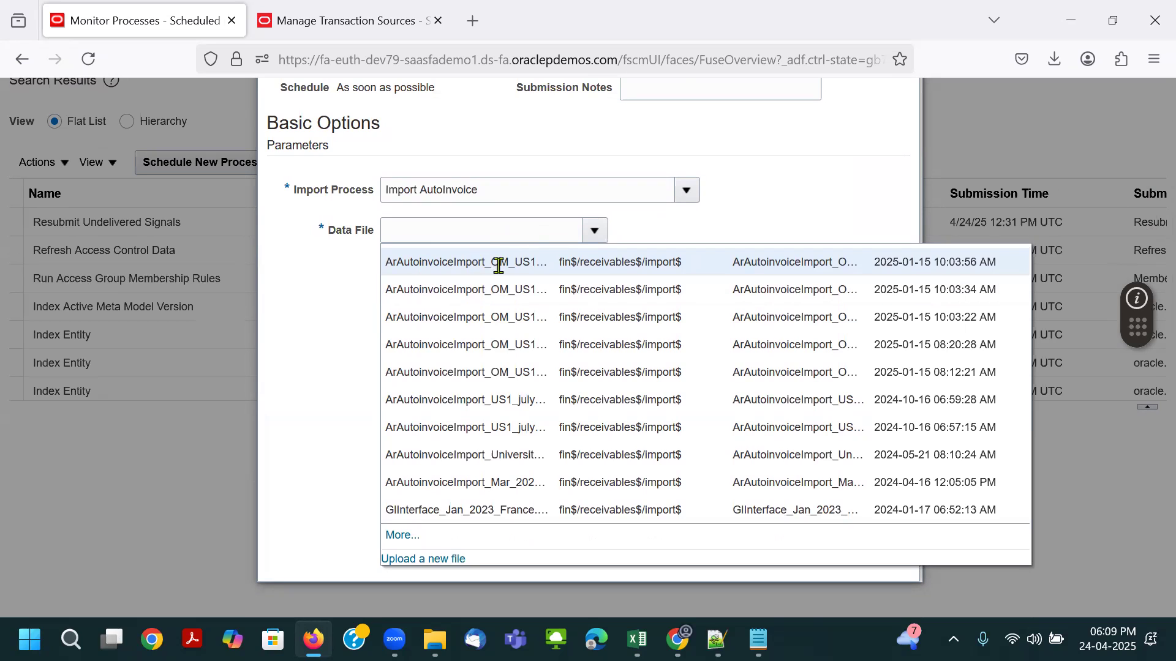
{"action": "left_click", "coordinate": [329, 308]}
Step: Upload the ArAutoinvoiceImport ZIP from the KUBOTA loading-CM folder as the new data file for the load
{"action": "left_click", "coordinate": [594, 230]}
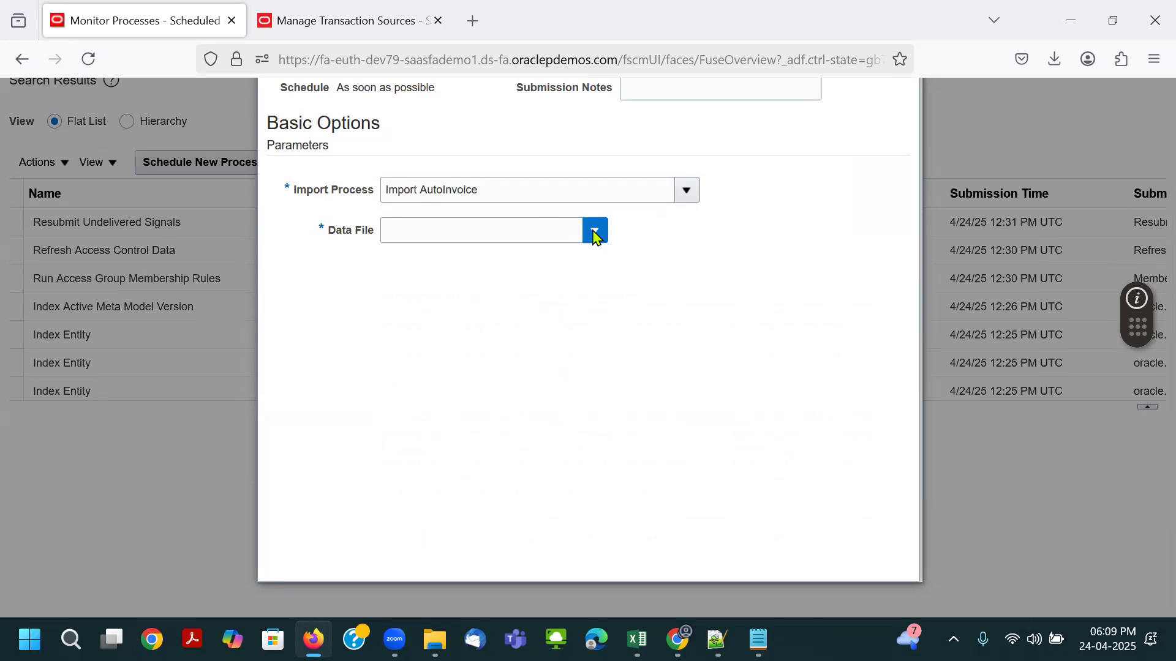
{"action": "left_click", "coordinate": [412, 559]}
{"action": "left_click", "coordinate": [512, 343]}
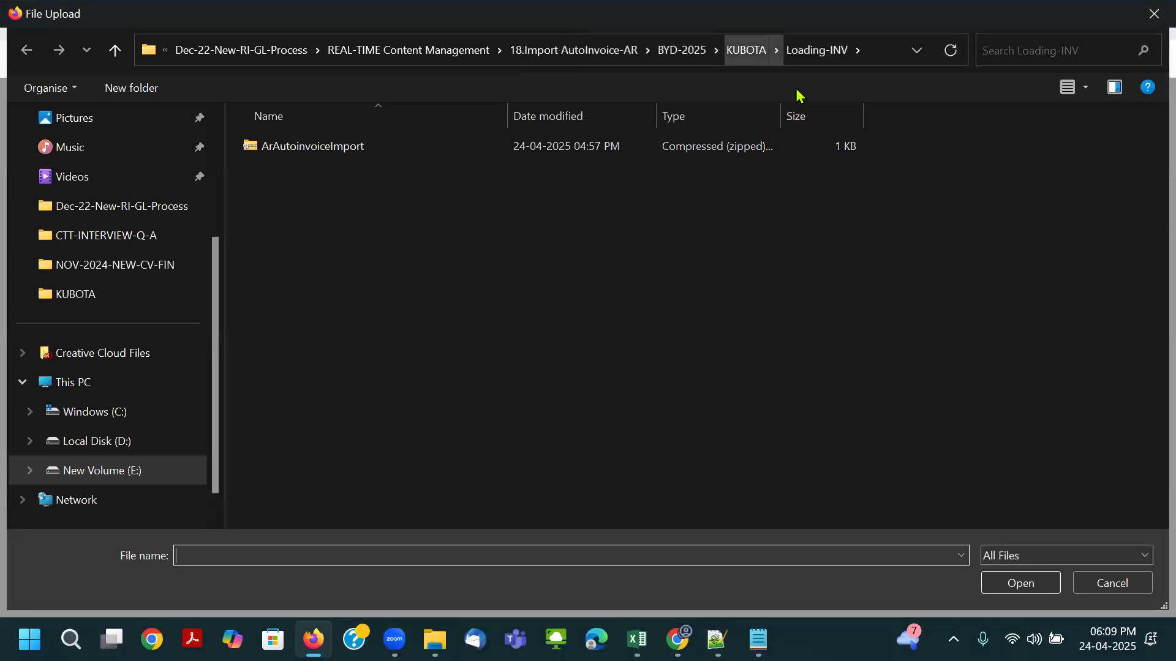
{"action": "left_click", "coordinate": [756, 51]}
{"action": "double_click", "coordinate": [326, 148]}
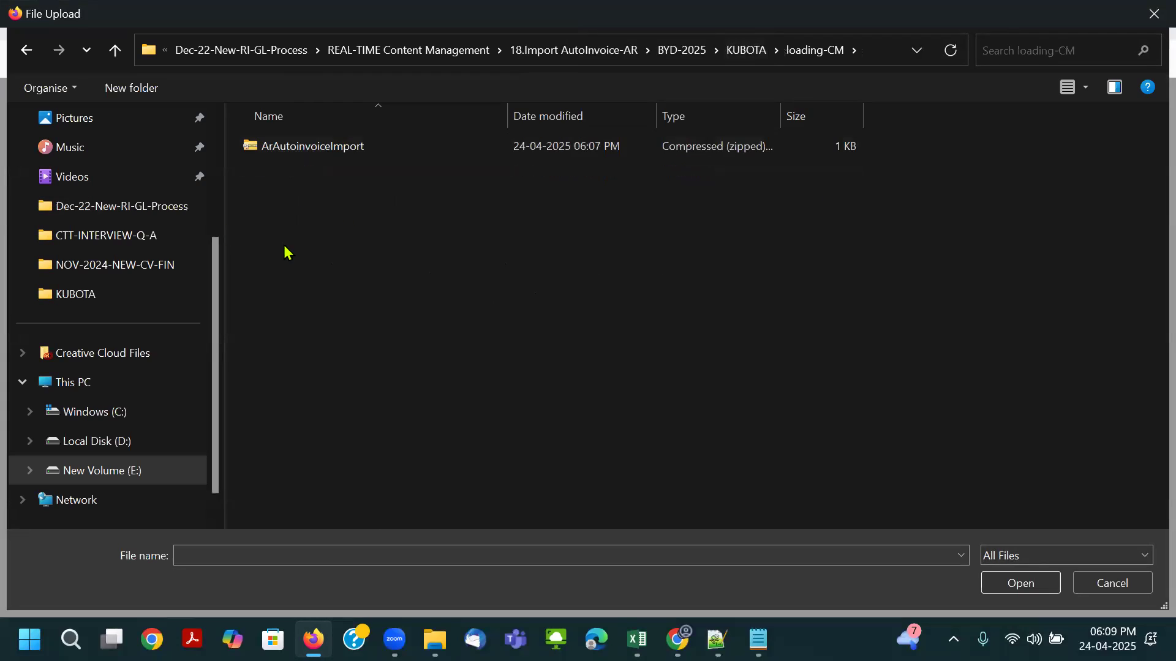
{"action": "left_click", "coordinate": [370, 153]}
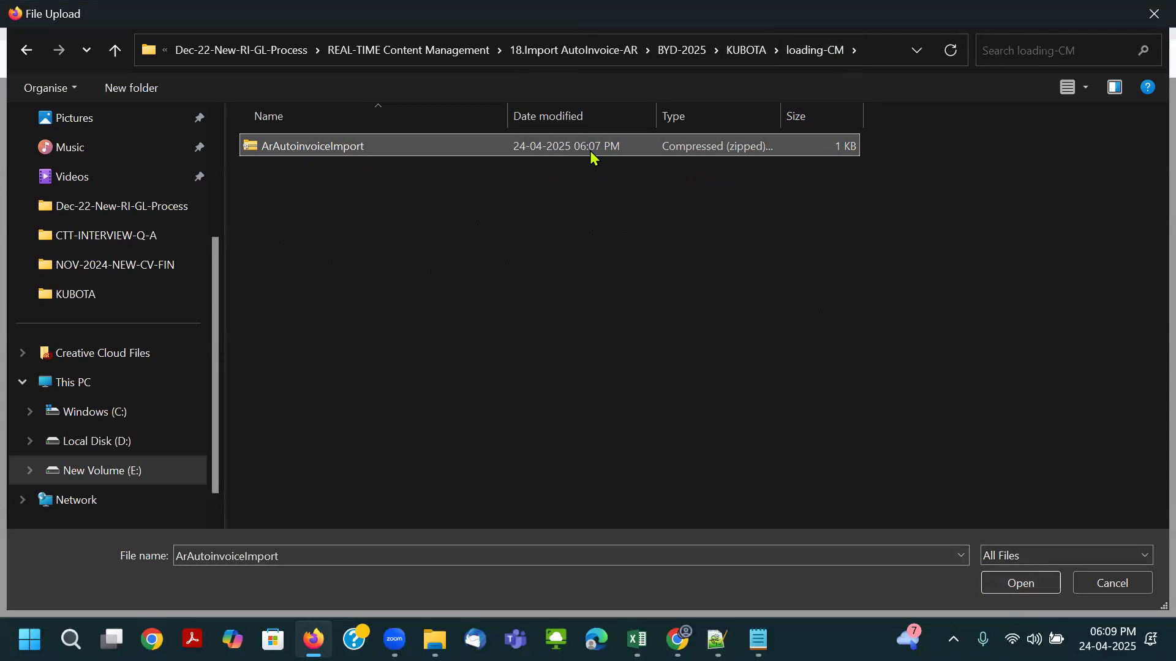
{"action": "left_click", "coordinate": [1016, 585]}
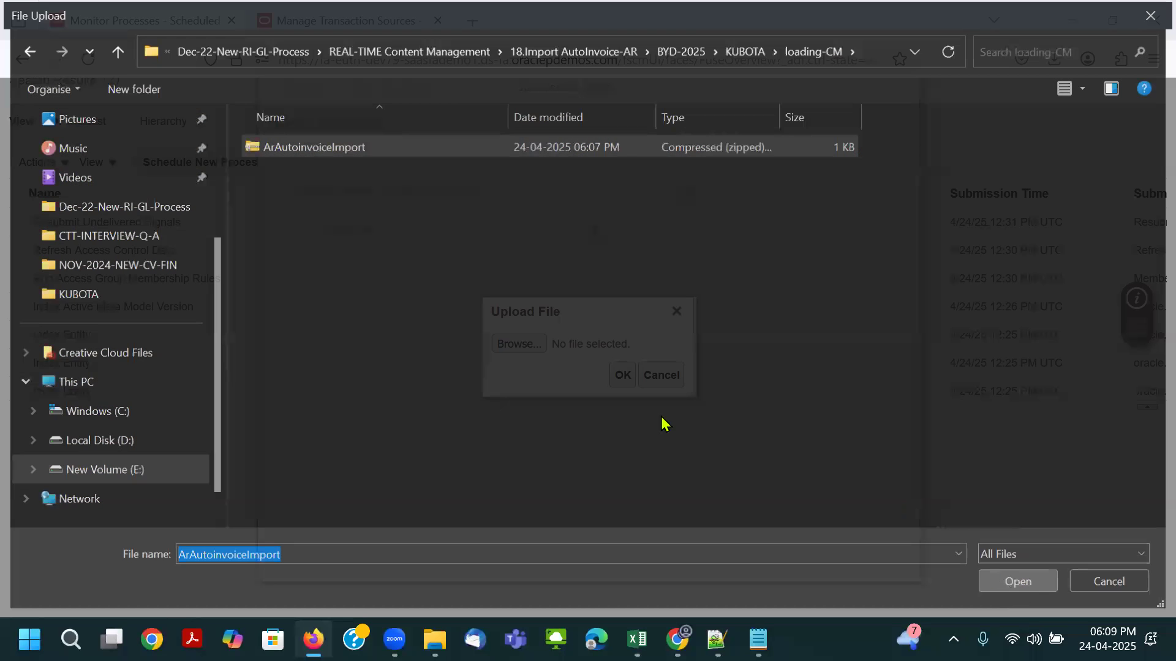
{"action": "left_click", "coordinate": [622, 376]}
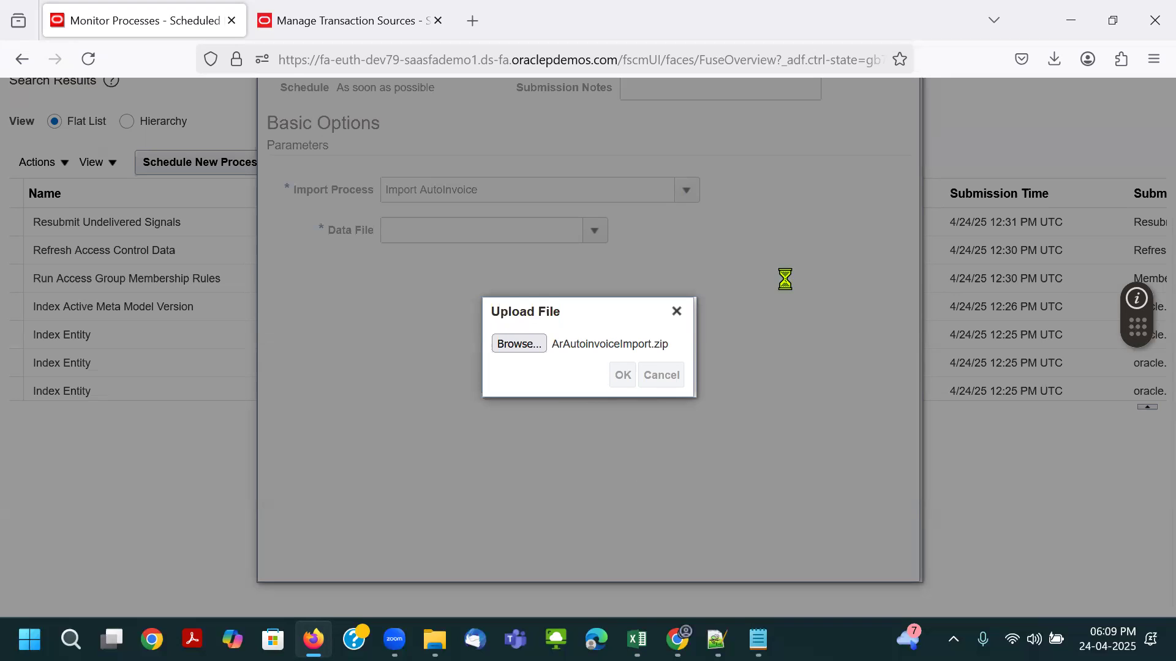
Step: Submit the Load Interface File for Import process, acknowledge the confirmation and refresh the process list
{"action": "scroll", "coordinate": [789, 300], "scroll_direction": "up", "scroll_amount": 3}
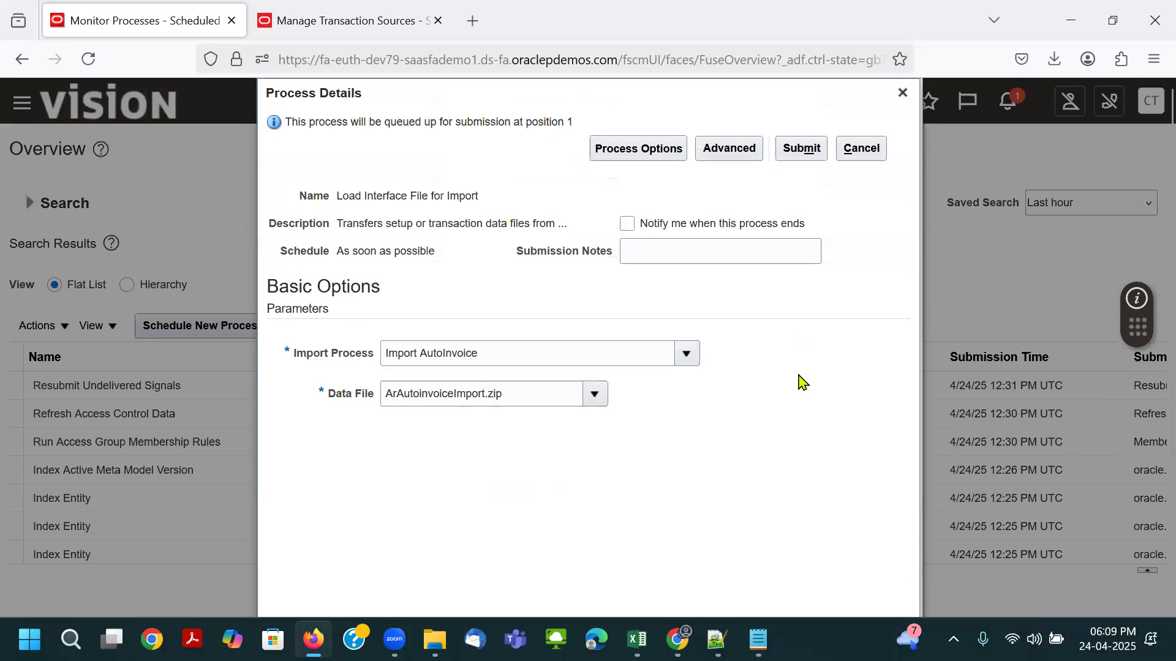
{"action": "left_click", "coordinate": [804, 150]}
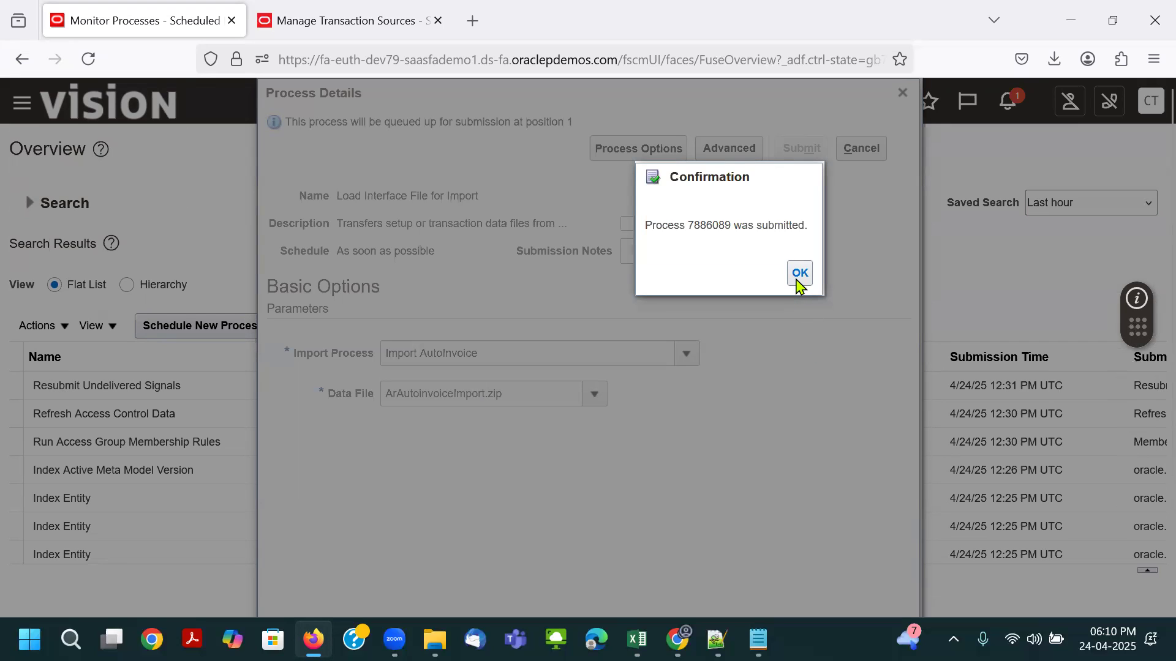
{"action": "left_click", "coordinate": [798, 279]}
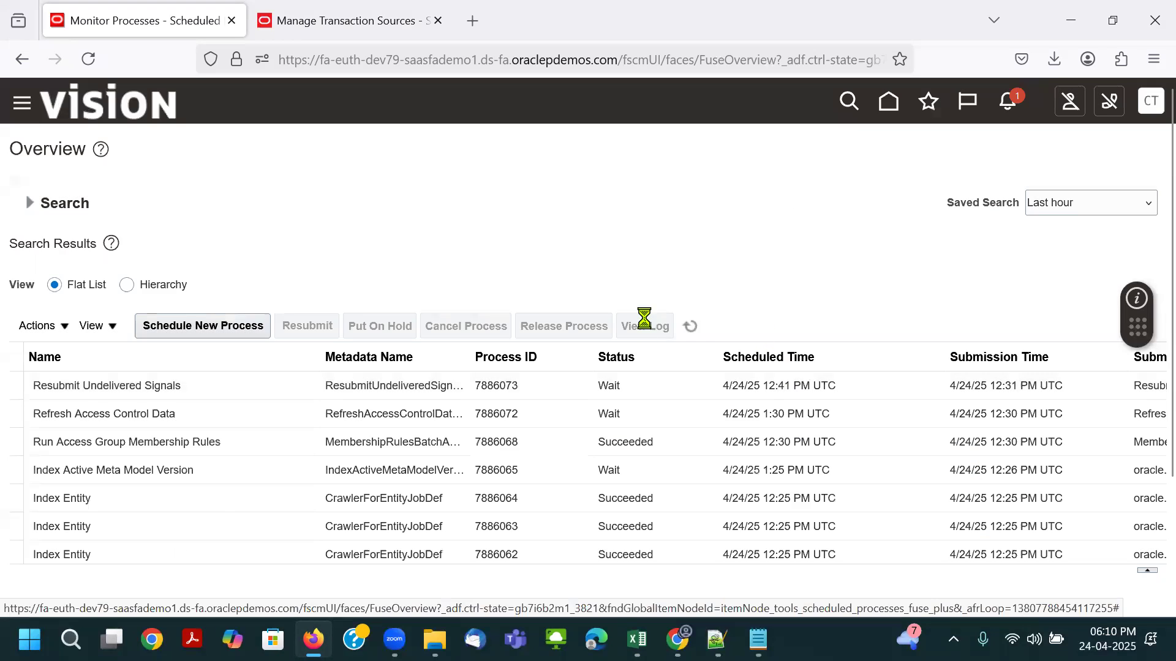
{"action": "left_click", "coordinate": [692, 329]}
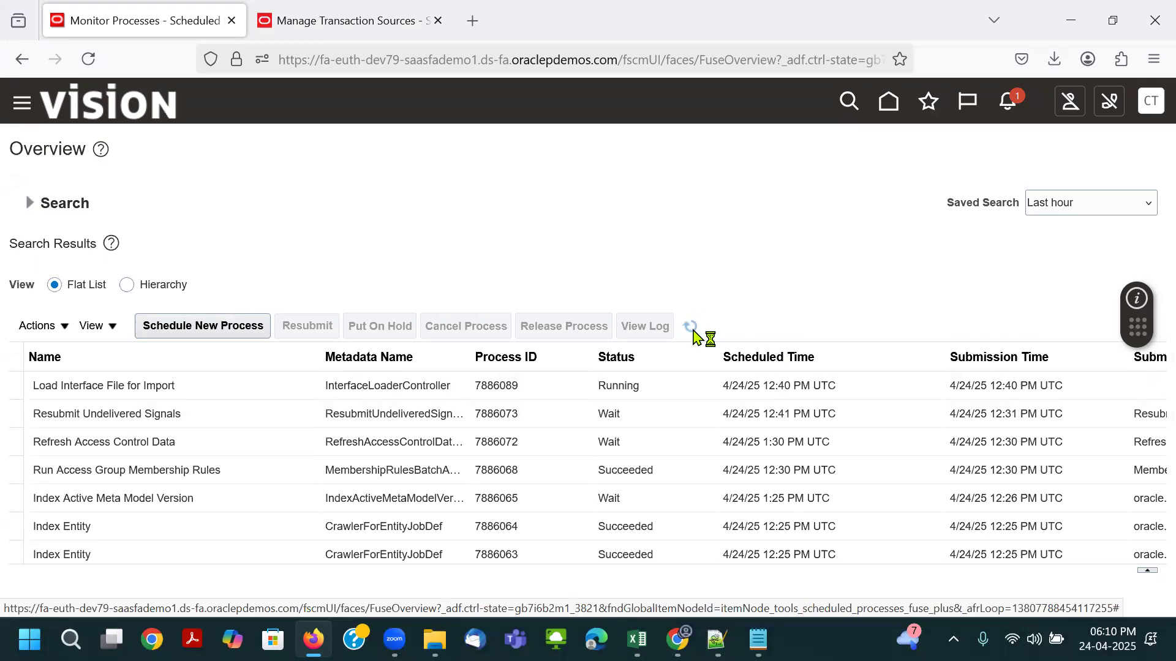
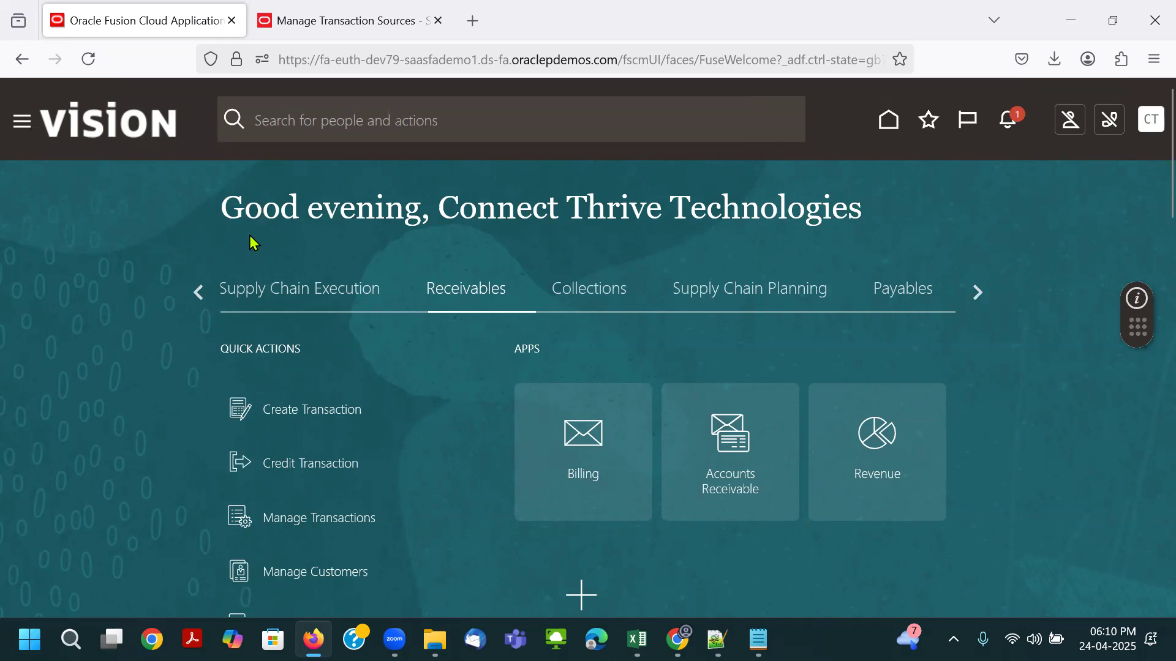
Step: Return from the home page to the Scheduled Processes overview
{"action": "left_click", "coordinate": [35, 128]}
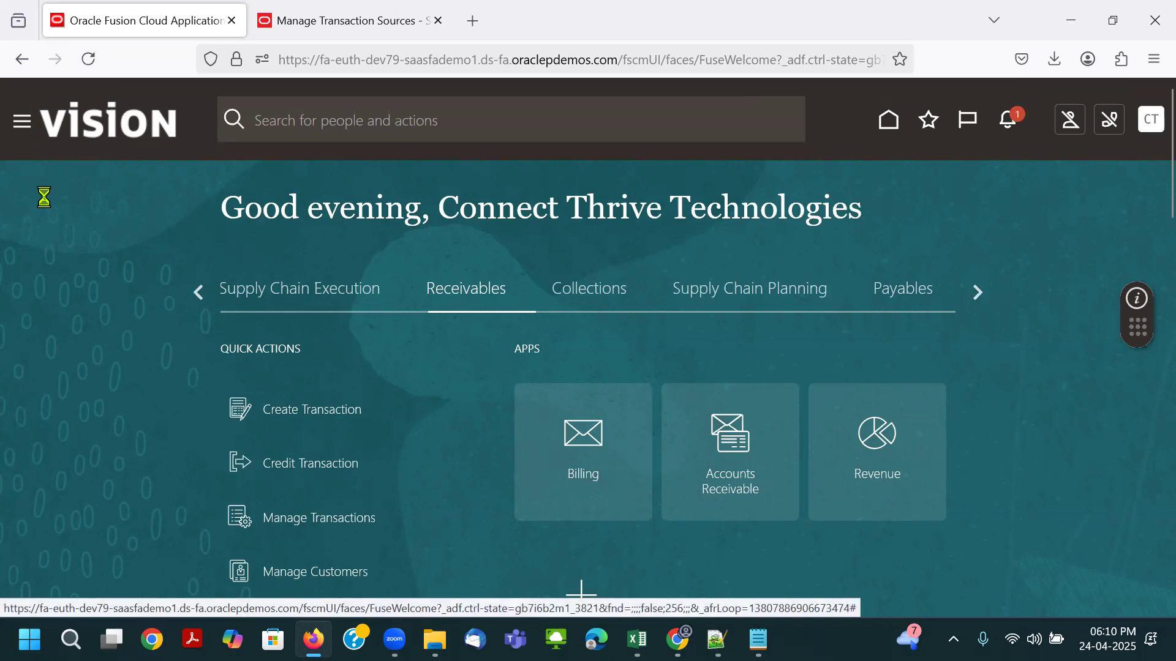
{"action": "scroll", "coordinate": [98, 516], "scroll_direction": "down", "scroll_amount": 7}
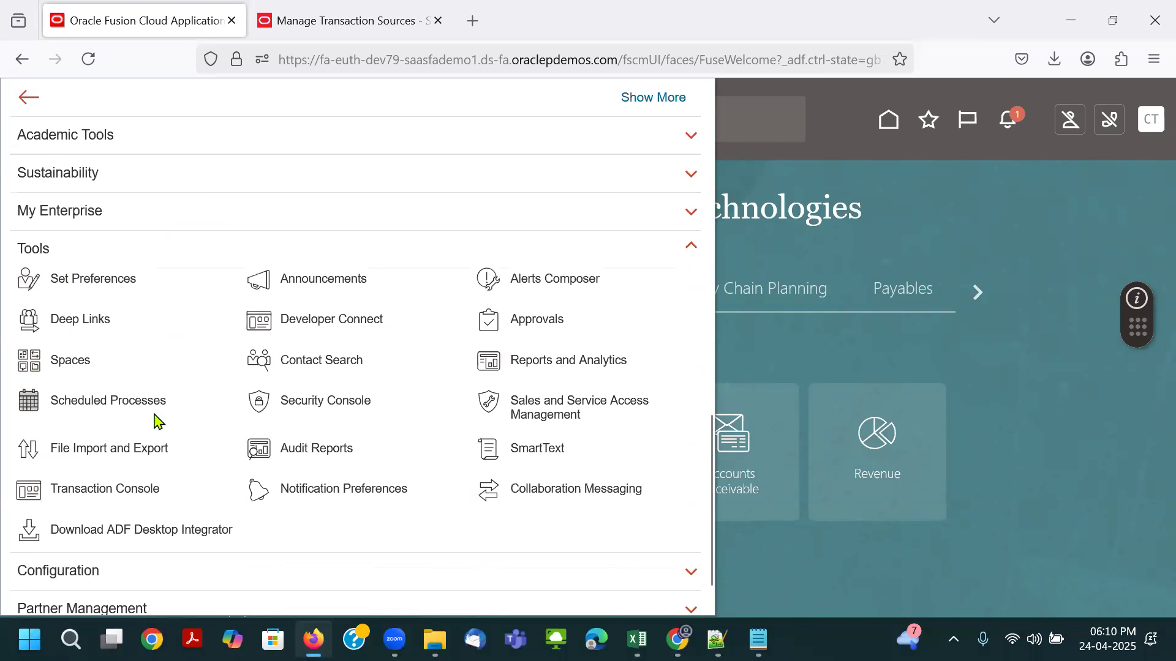
{"action": "left_click", "coordinate": [262, 407]}
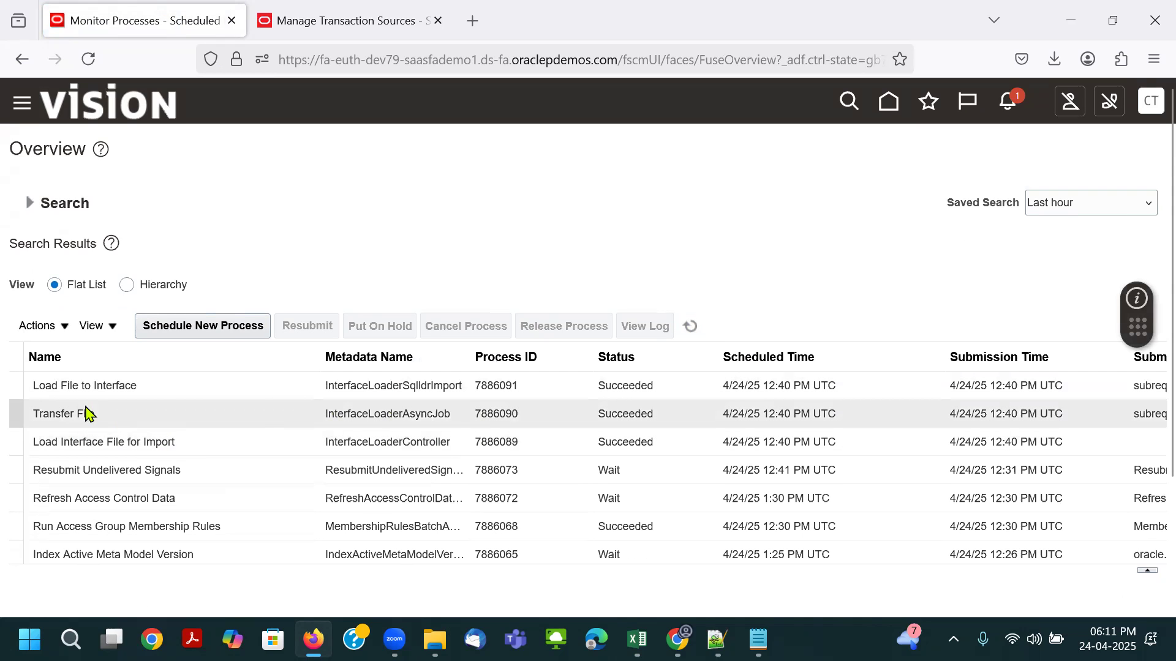
Step: Select the Load File to Interface process and examine its process details, log and output section
{"action": "double_click", "coordinate": [86, 386]}
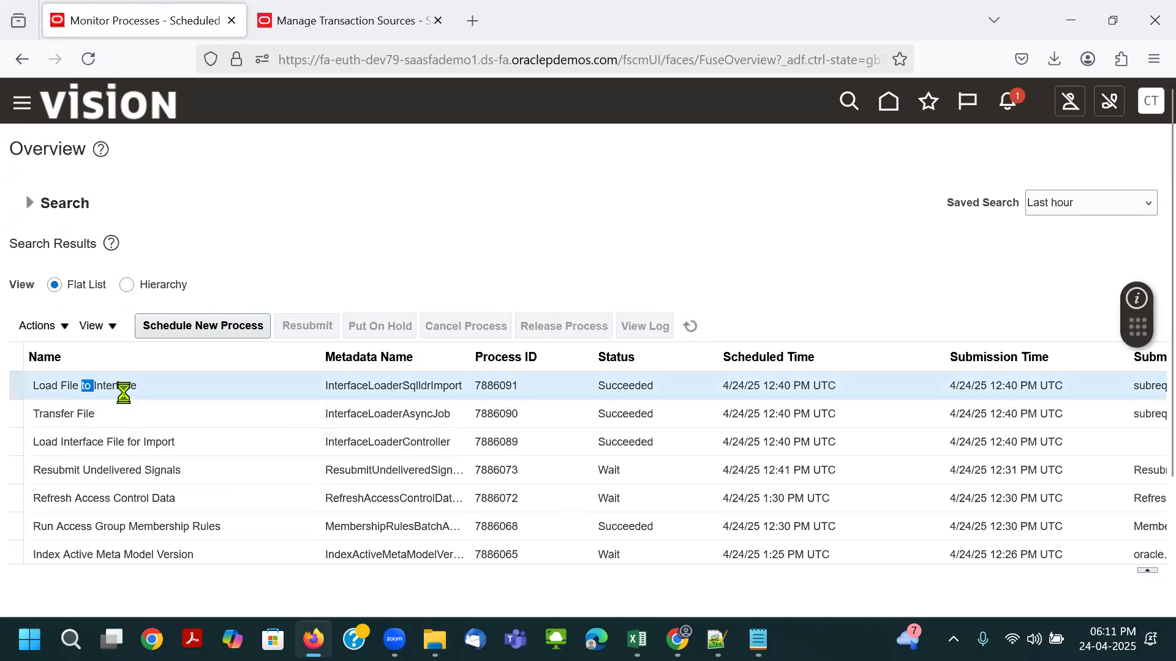
{"action": "double_click", "coordinate": [128, 387]}
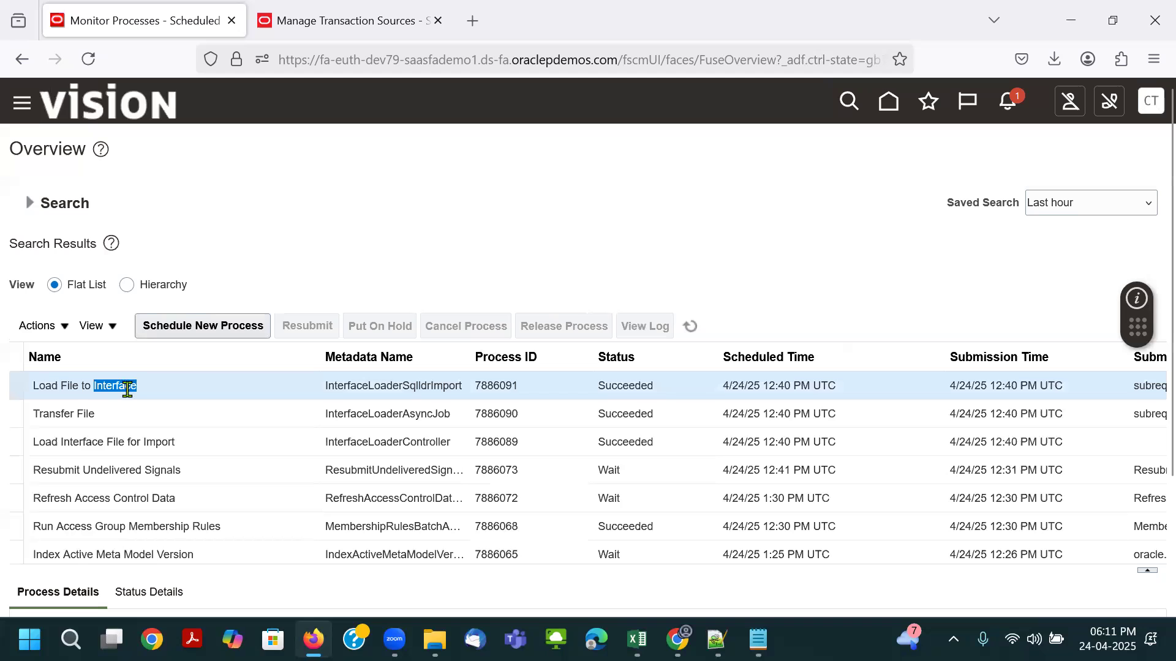
{"action": "scroll", "coordinate": [191, 486], "scroll_direction": "down", "scroll_amount": 10}
{"action": "scroll", "coordinate": [191, 486], "scroll_direction": "down", "scroll_amount": 10}
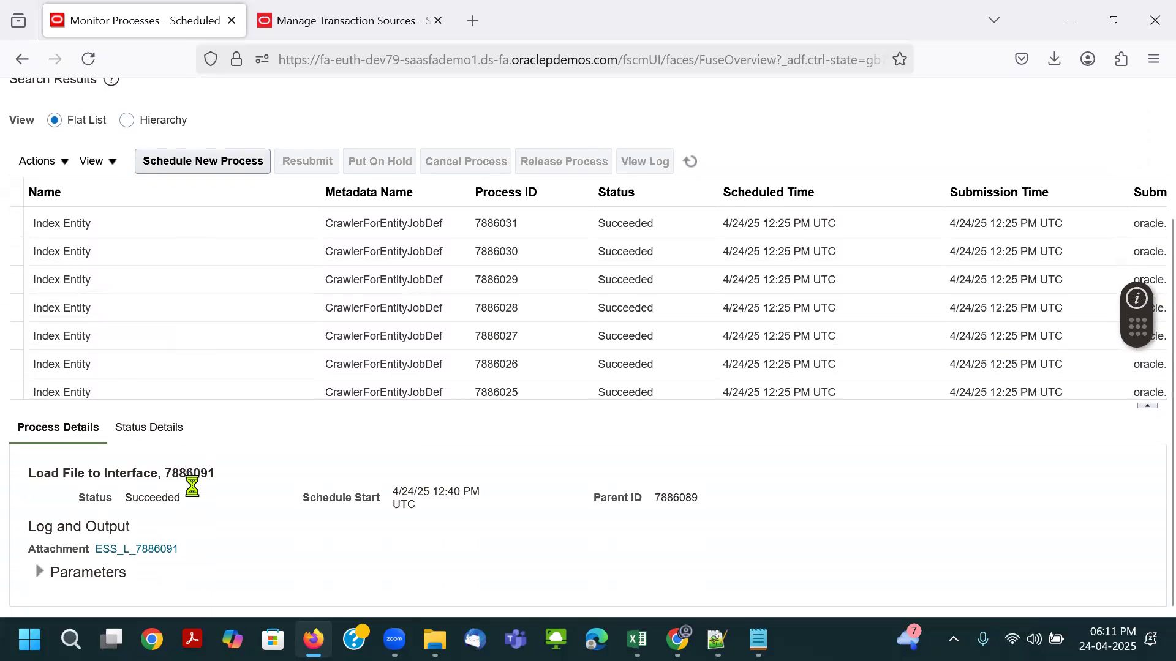
Step: Compare the statuses of the two earlier Load File to Interface processes from 11:30 AM, then reselect the latest Load File to Interface process
{"action": "scroll", "coordinate": [189, 354], "scroll_direction": "down", "scroll_amount": 15}
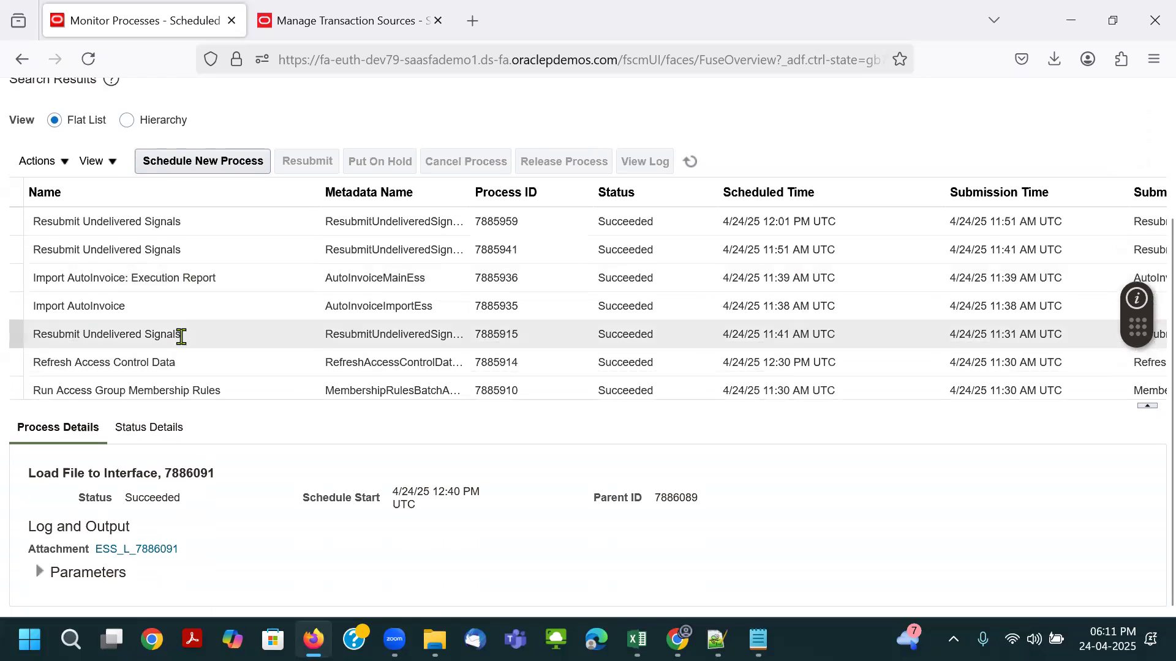
{"action": "scroll", "coordinate": [178, 288], "scroll_direction": "down", "scroll_amount": 2}
{"action": "left_click", "coordinate": [173, 336]}
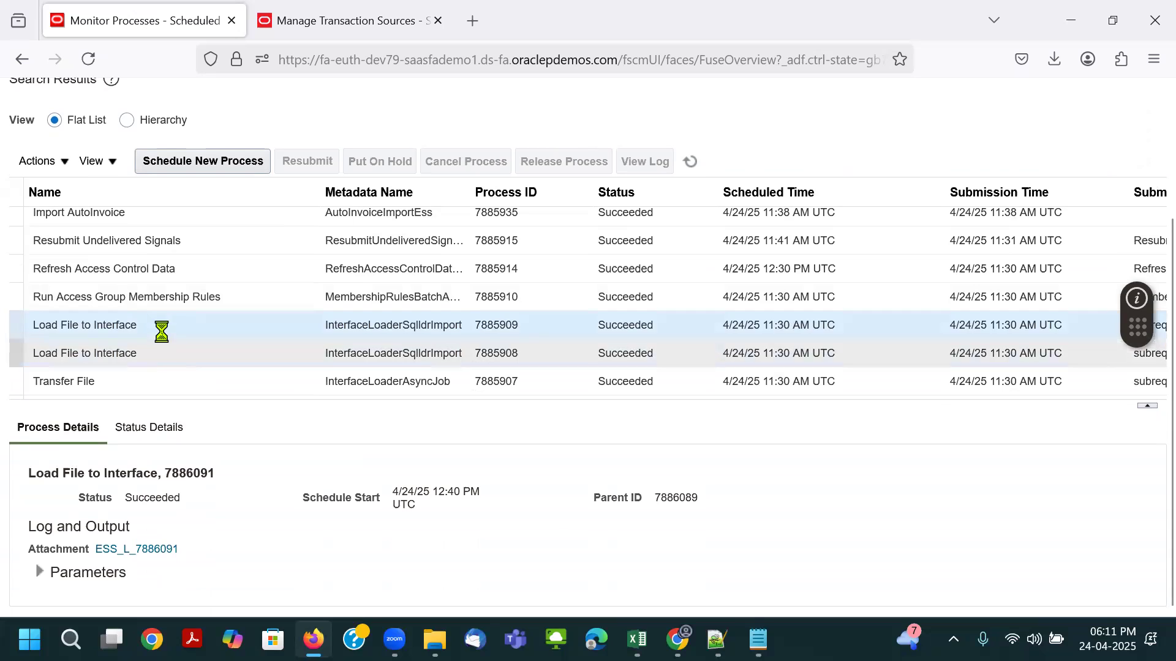
{"action": "left_click", "coordinate": [116, 355]}
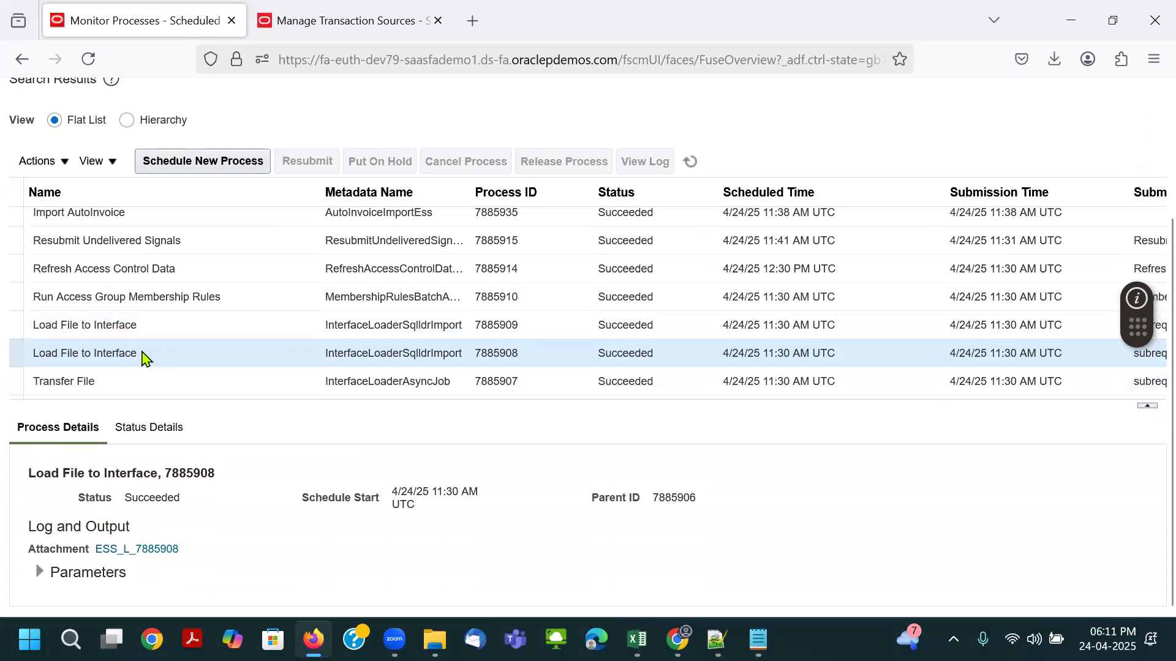
{"action": "double_click", "coordinate": [624, 356]}
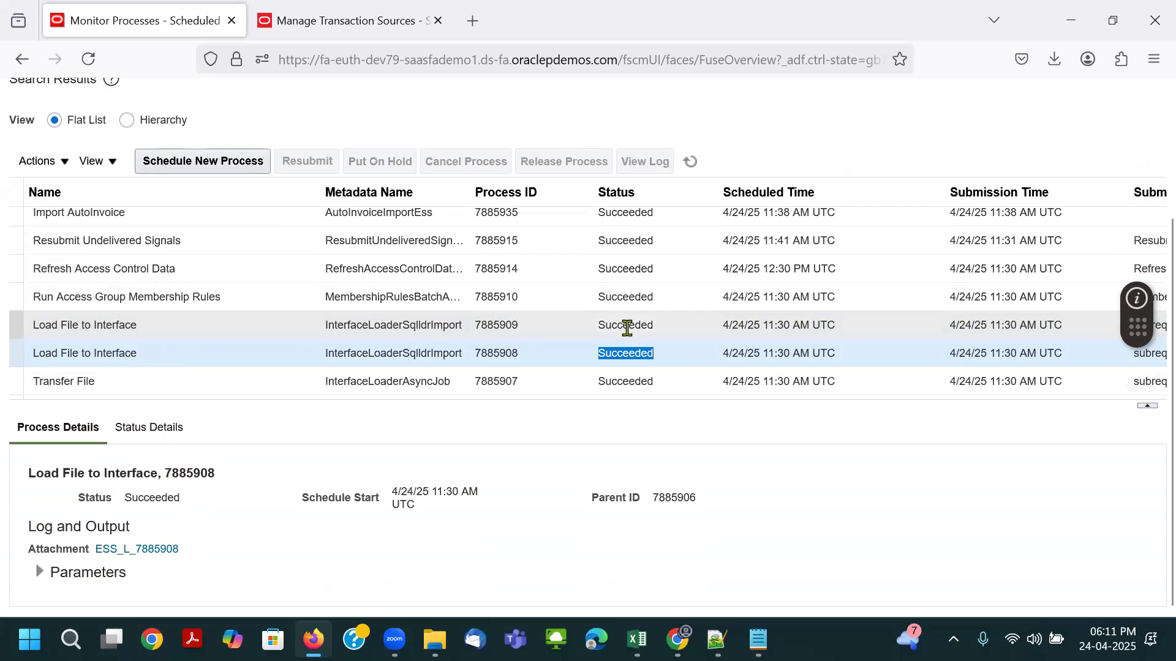
{"action": "double_click", "coordinate": [622, 324]}
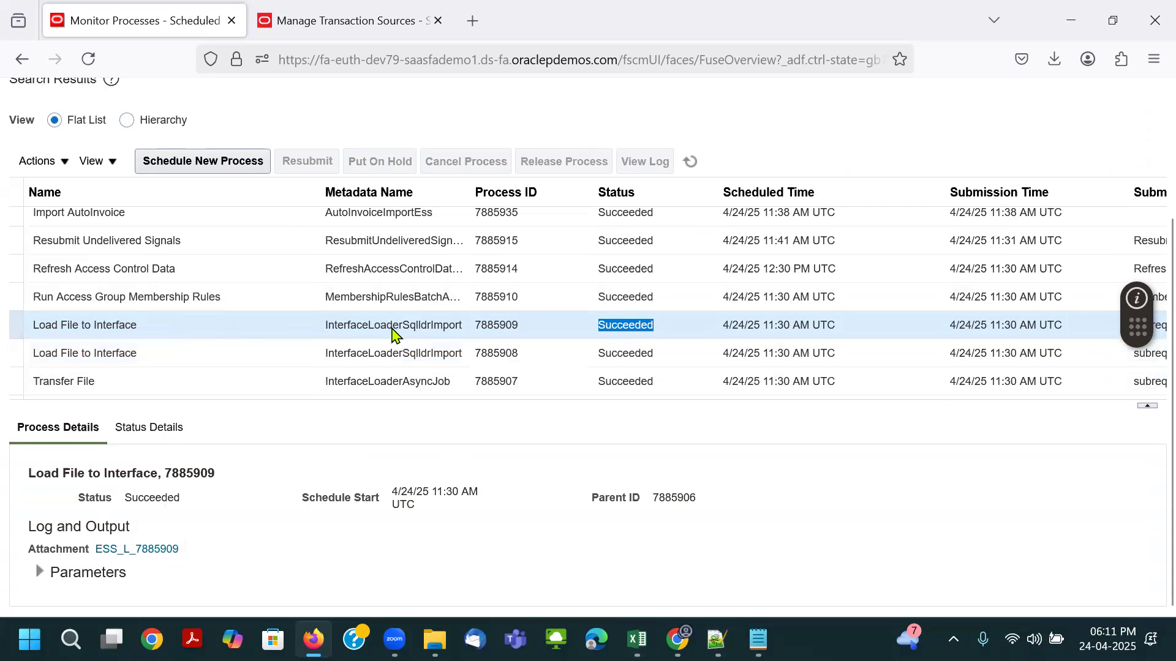
{"action": "scroll", "coordinate": [395, 334], "scroll_direction": "up", "scroll_amount": 10}
{"action": "left_click", "coordinate": [216, 396]}
Step: Switch to the AutoInvoiceImportTemplate-CM-ONLY-KUBOTA workbook and check its RA_INTERFACE_LINES_ALL and RA_INTERFACE_DISTRIBUTIONS_ALL sheets for loaded data
{"action": "mouse_move", "coordinate": [634, 625]}
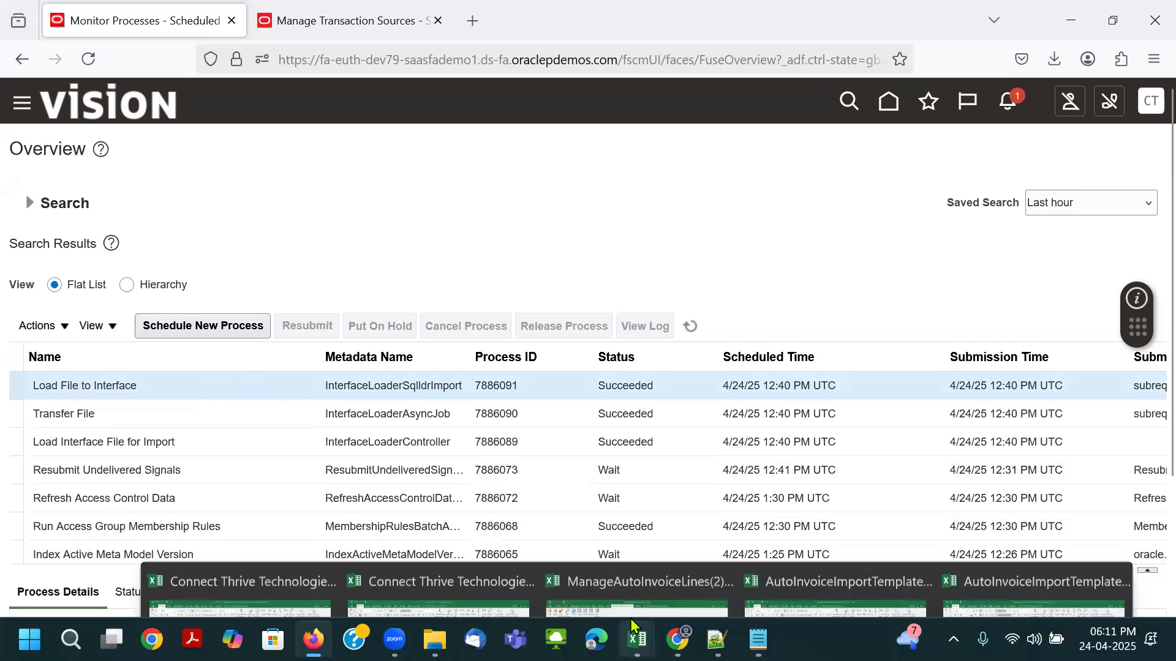
{"action": "left_click", "coordinate": [971, 554]}
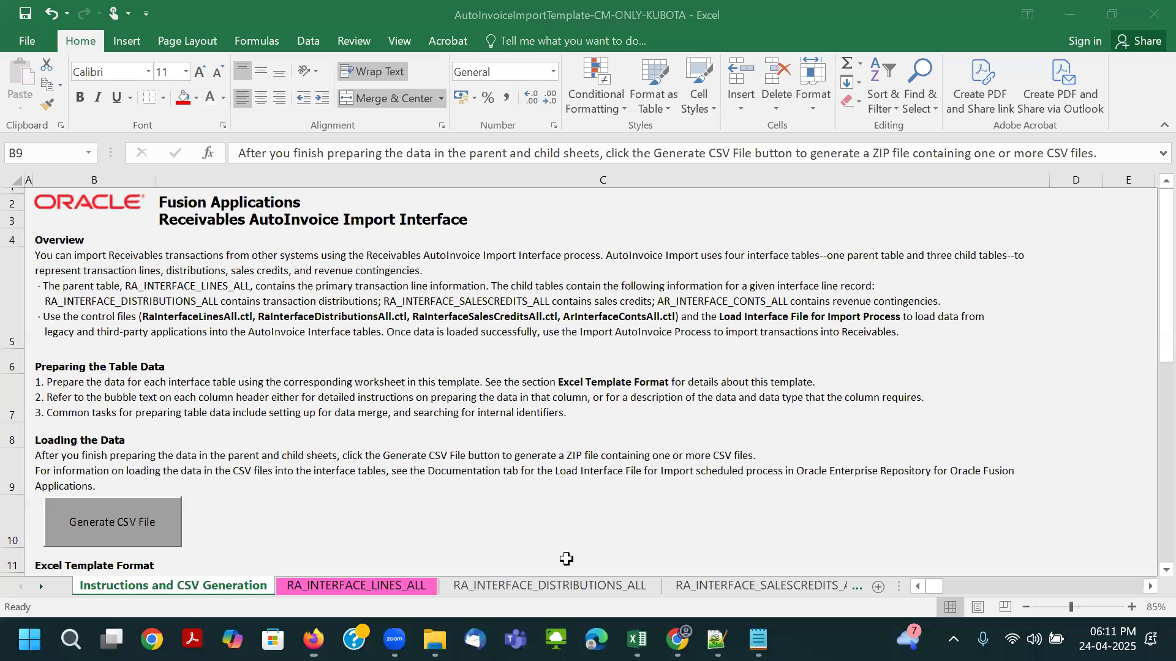
{"action": "left_click", "coordinate": [395, 586]}
{"action": "left_click", "coordinate": [297, 344]}
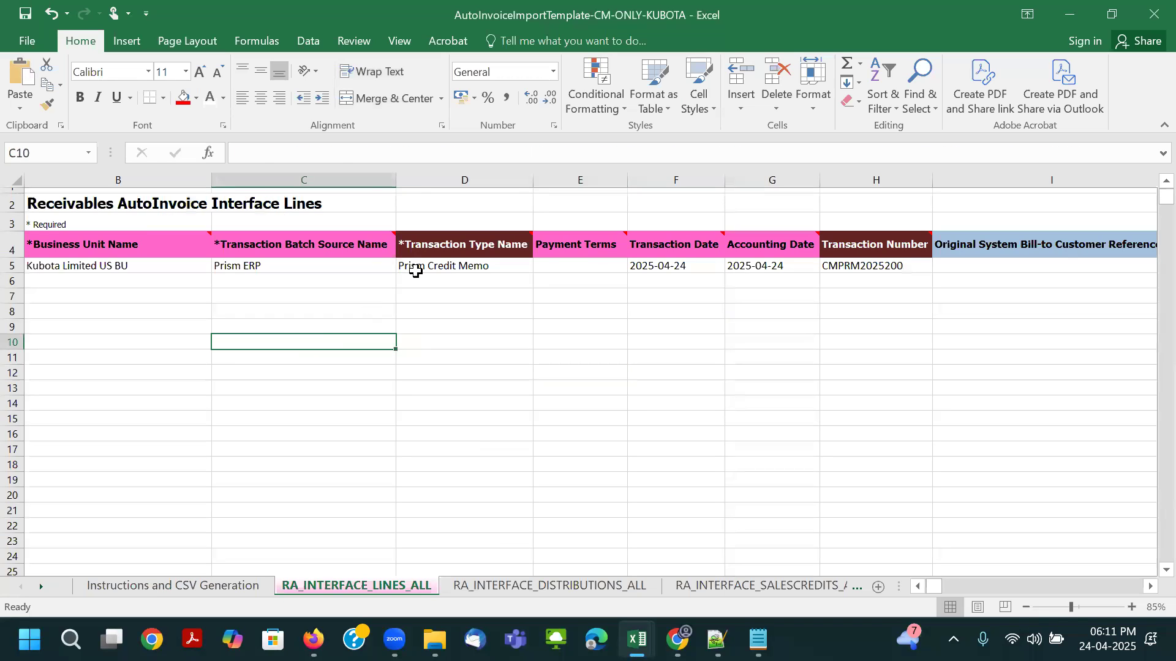
{"action": "left_click", "coordinate": [415, 269]}
{"action": "left_click", "coordinate": [523, 584]}
{"action": "left_click", "coordinate": [388, 386]}
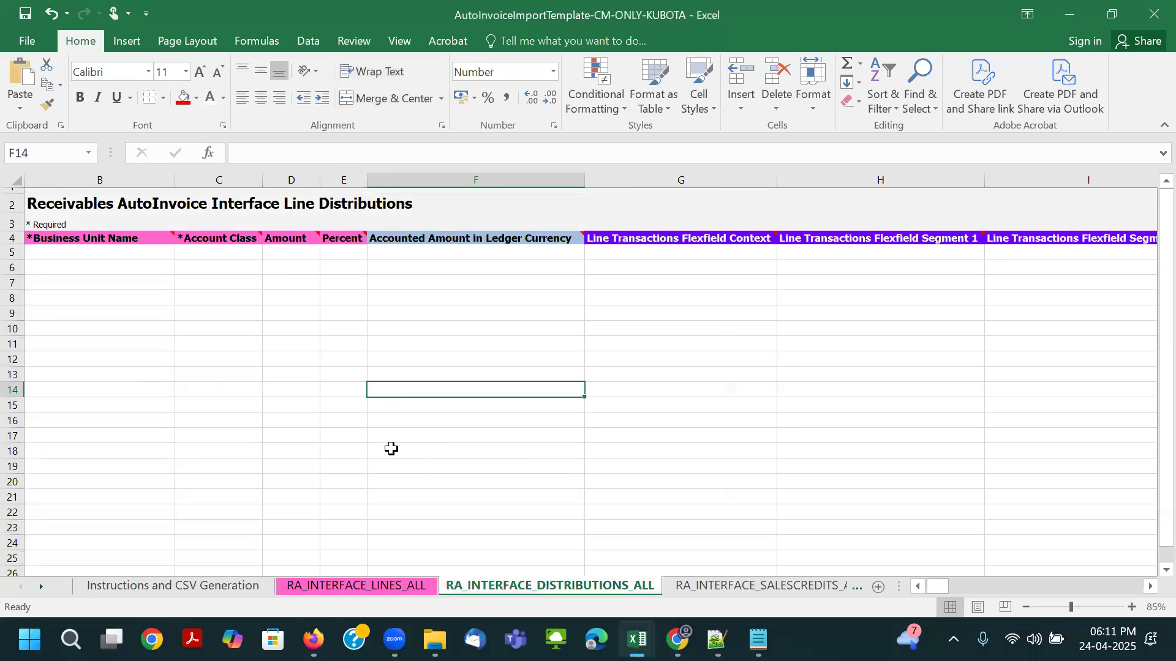
Step: Return to Scheduled Processes in the browser, refresh the process list and choose Import AutoInvoice as the new process to schedule
{"action": "key", "text": "alt+Tab"}
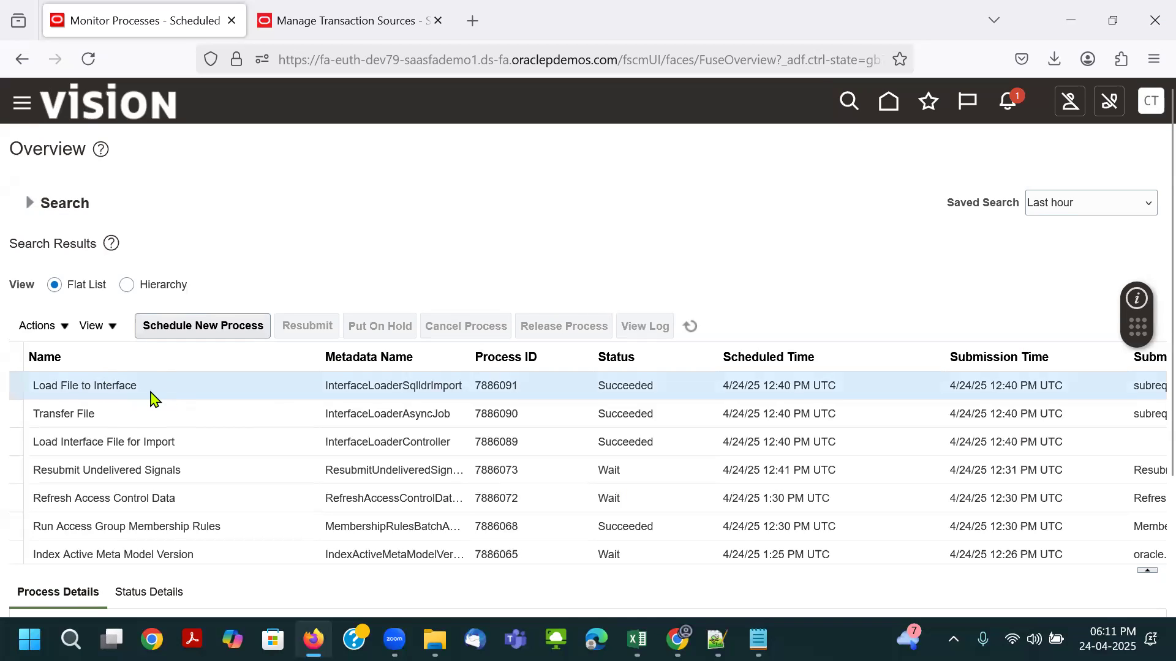
{"action": "left_click", "coordinate": [690, 324]}
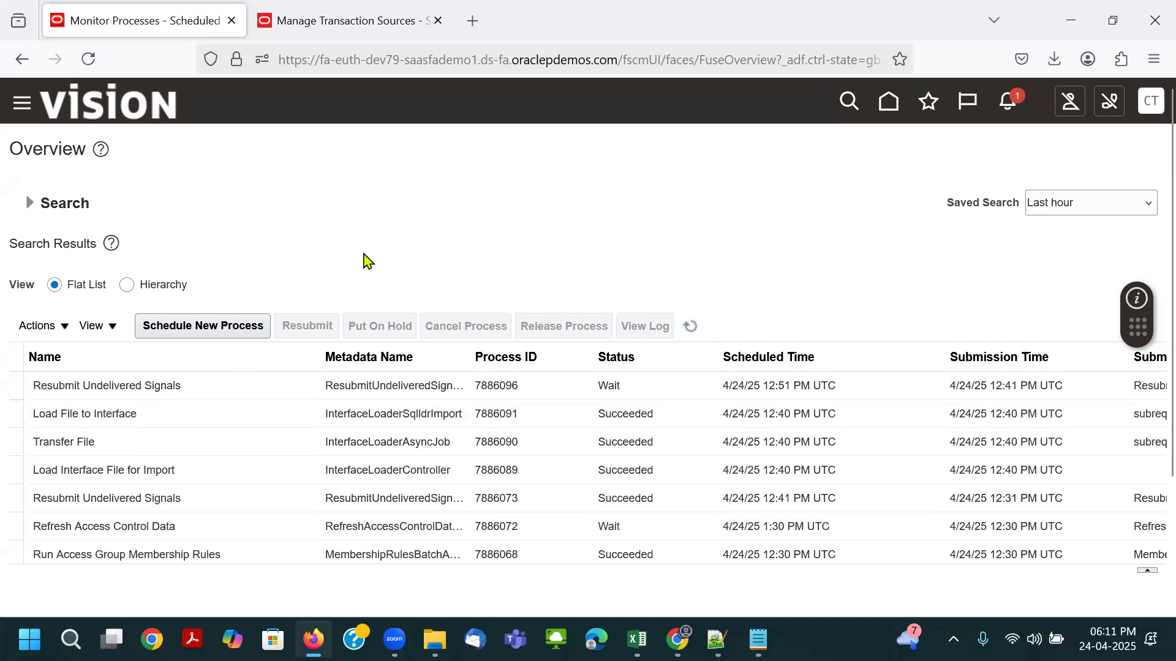
{"action": "left_click", "coordinate": [691, 327]}
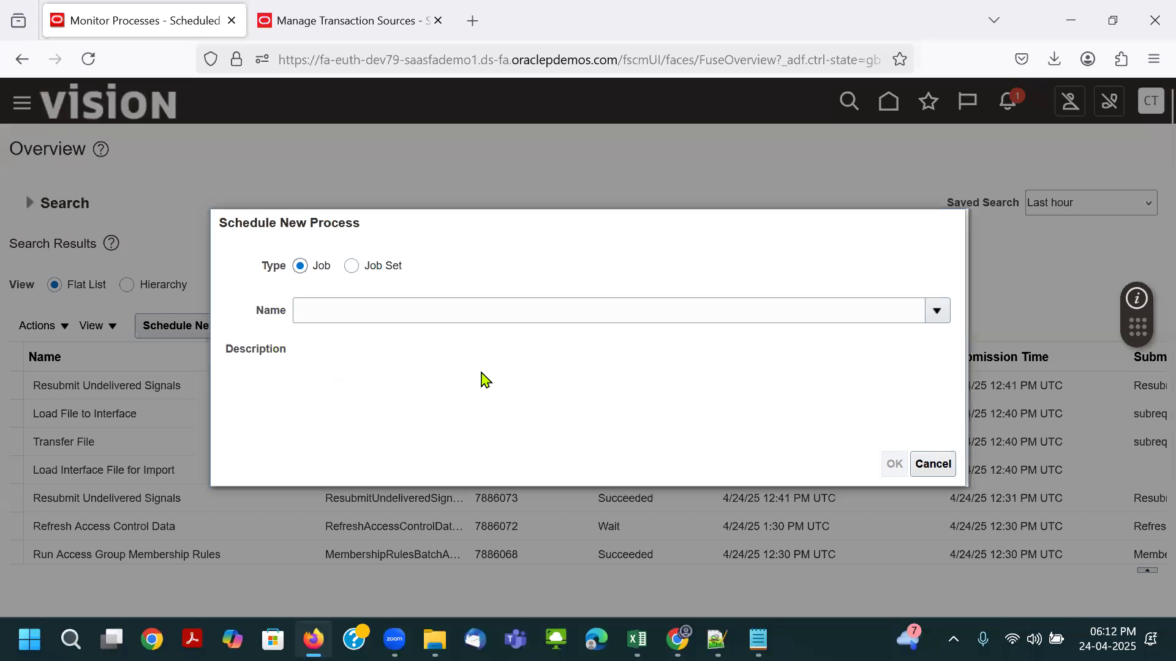
{"action": "left_click", "coordinate": [395, 310]}
{"action": "type", "text": "Import AutoInvoice"}
{"action": "key", "text": "Tab"}
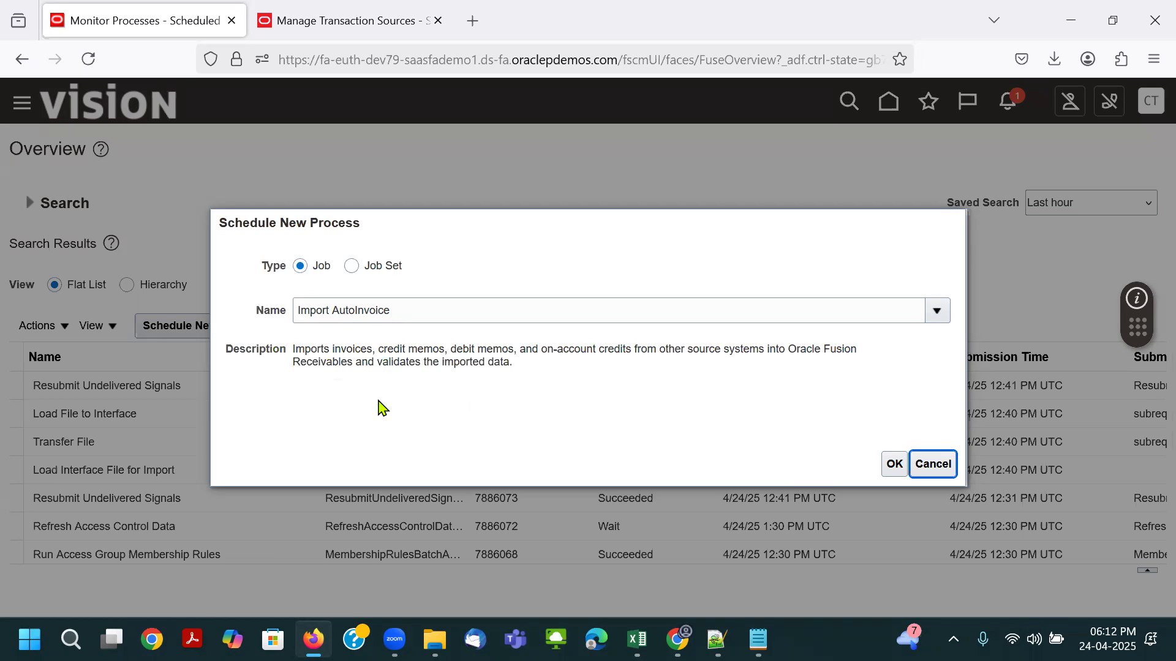
{"action": "left_click", "coordinate": [370, 332]}
Step: Switch to the ManageAutoInvoiceLines(2) workbook and rerun its search for Kubota Limited US BU lines from the Prism ERP source
{"action": "mouse_move", "coordinate": [637, 640]}
{"action": "left_click", "coordinate": [655, 557]}
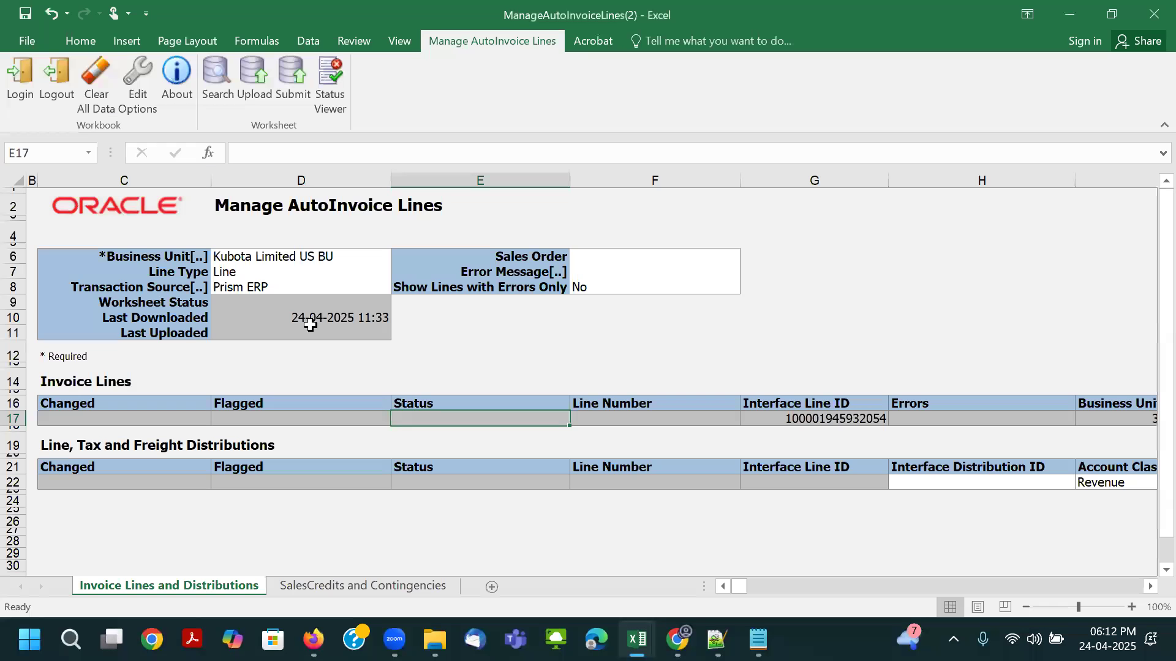
{"action": "left_click", "coordinate": [276, 288]}
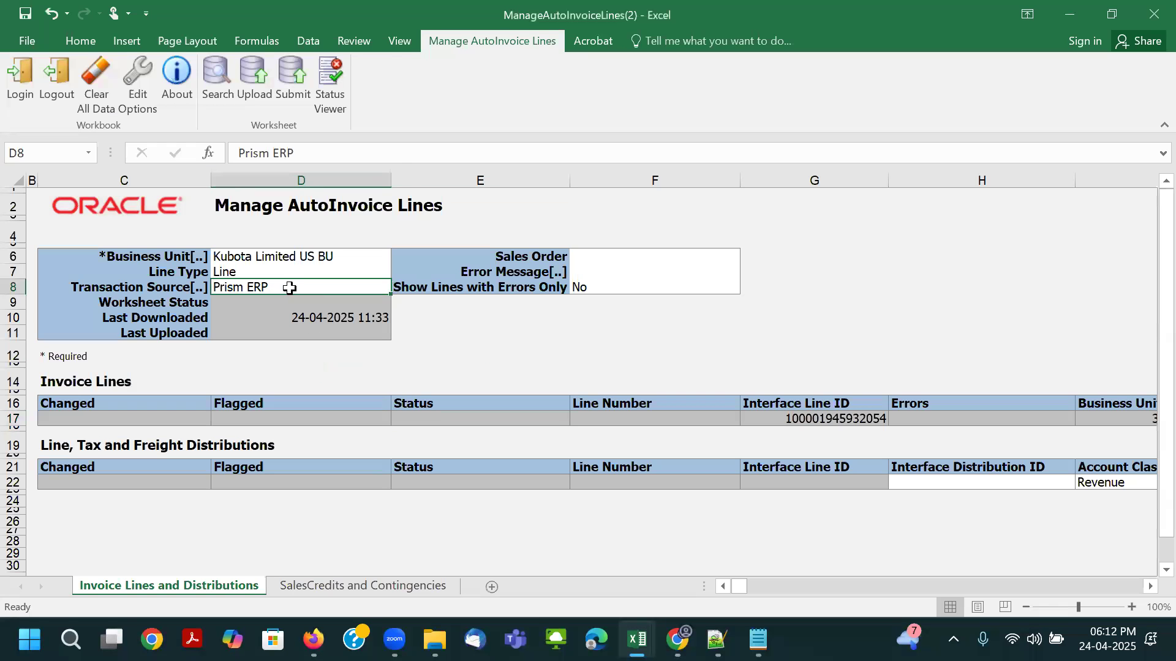
{"action": "left_click", "coordinate": [215, 85]}
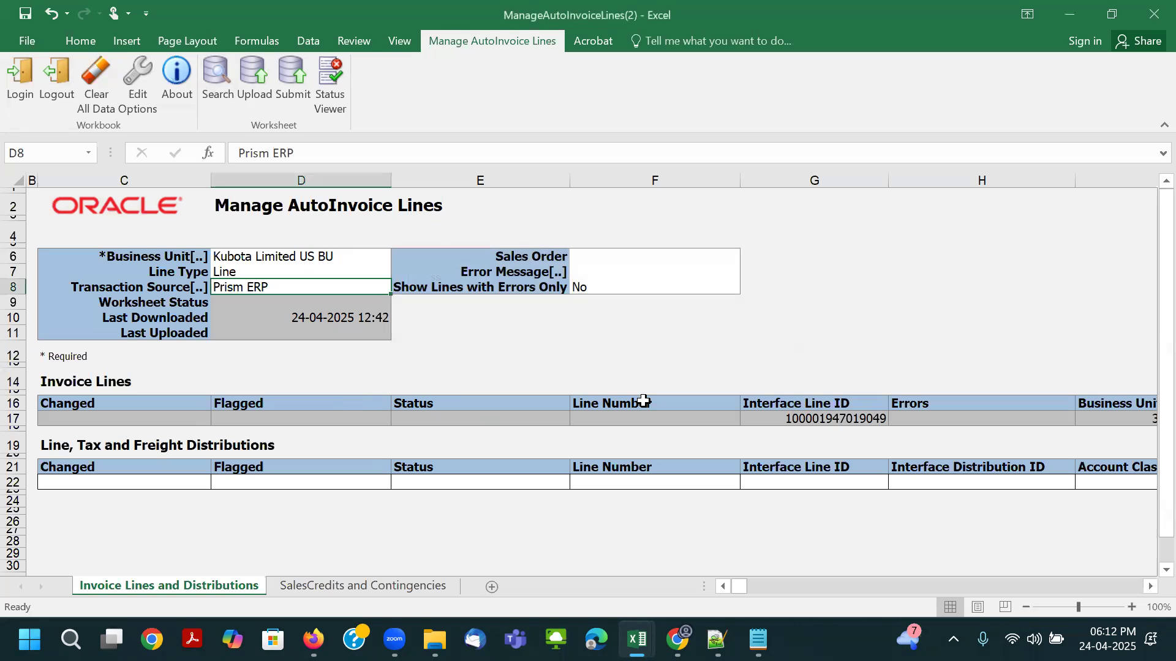
Step: Examine the interface line ID of the downloaded invoice line and the line distributions section below it
{"action": "left_click", "coordinate": [801, 424]}
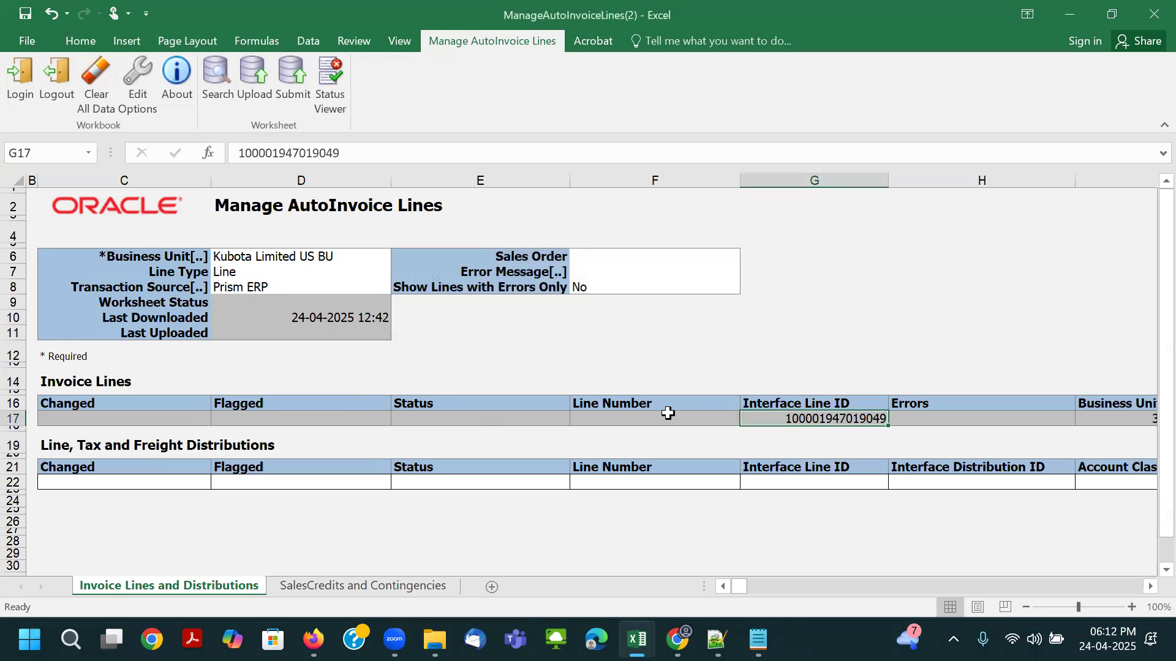
{"action": "left_click", "coordinate": [667, 413]}
{"action": "left_click", "coordinate": [792, 416]}
{"action": "left_click", "coordinate": [617, 417]}
{"action": "left_click", "coordinate": [793, 485]}
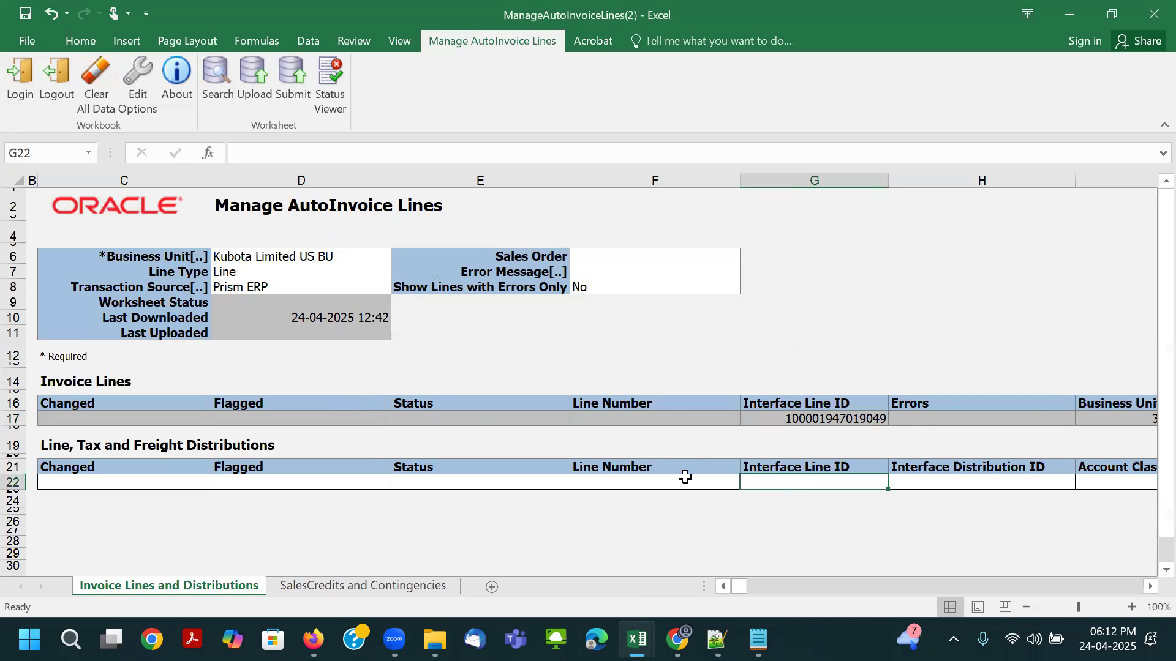
Step: Back in the browser, open the Import AutoInvoice parameters and set business unit Kubota Limited US BU and transaction source Prism ERP
{"action": "key", "text": "alt+Tab"}
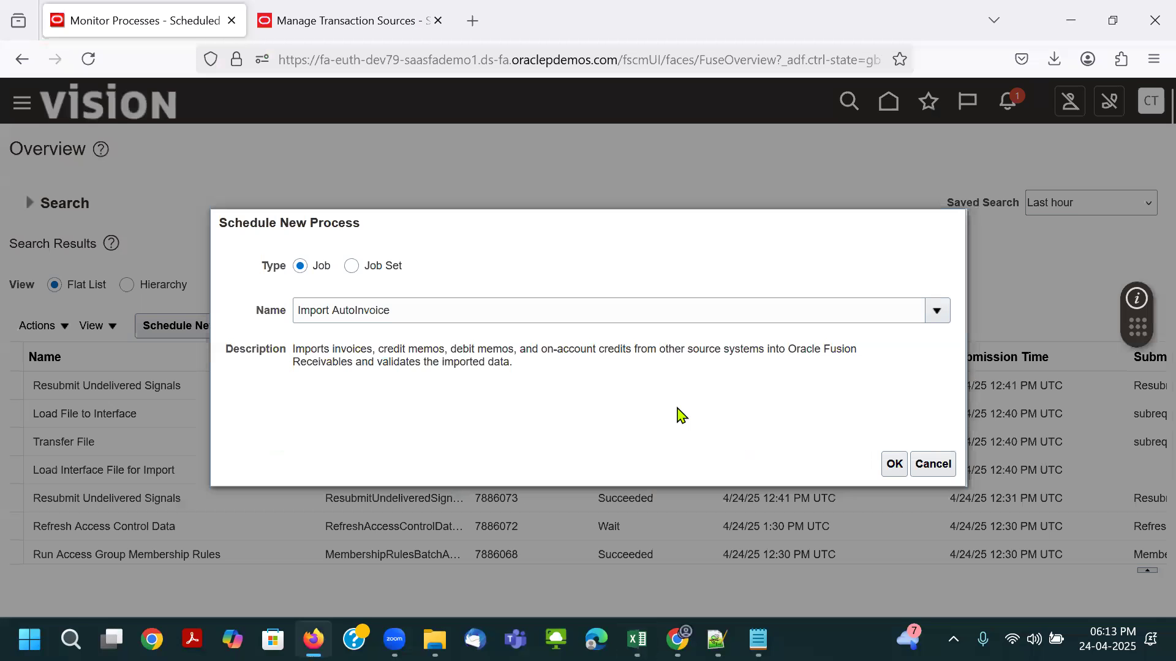
{"action": "left_click", "coordinate": [893, 464]}
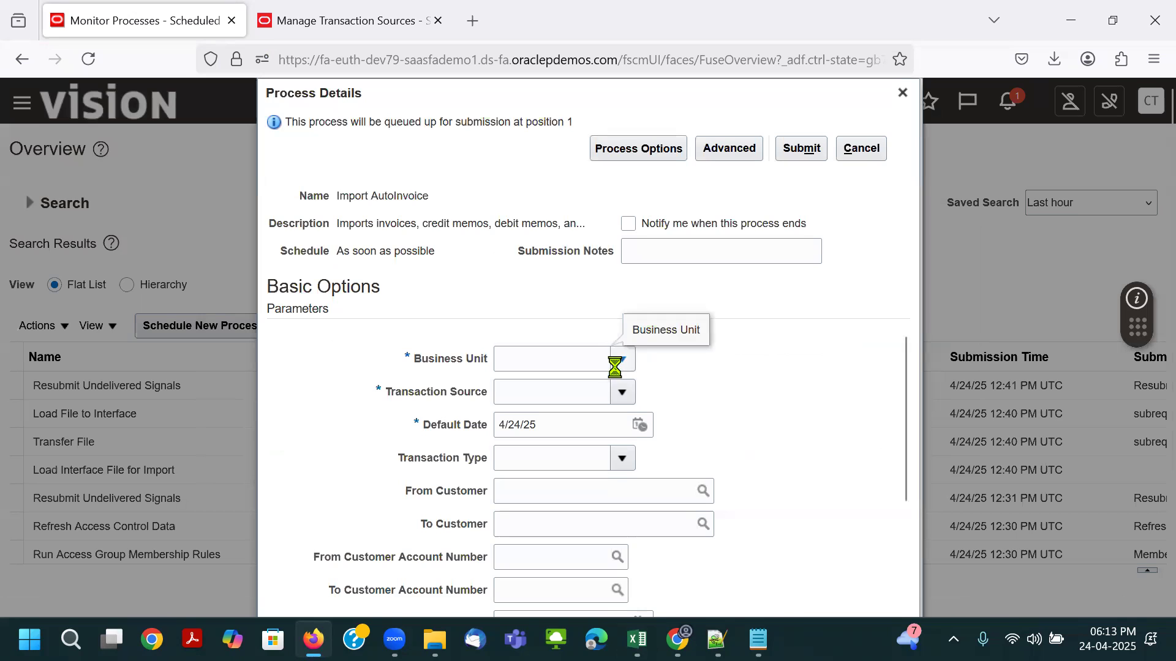
{"action": "left_click", "coordinate": [579, 367]}
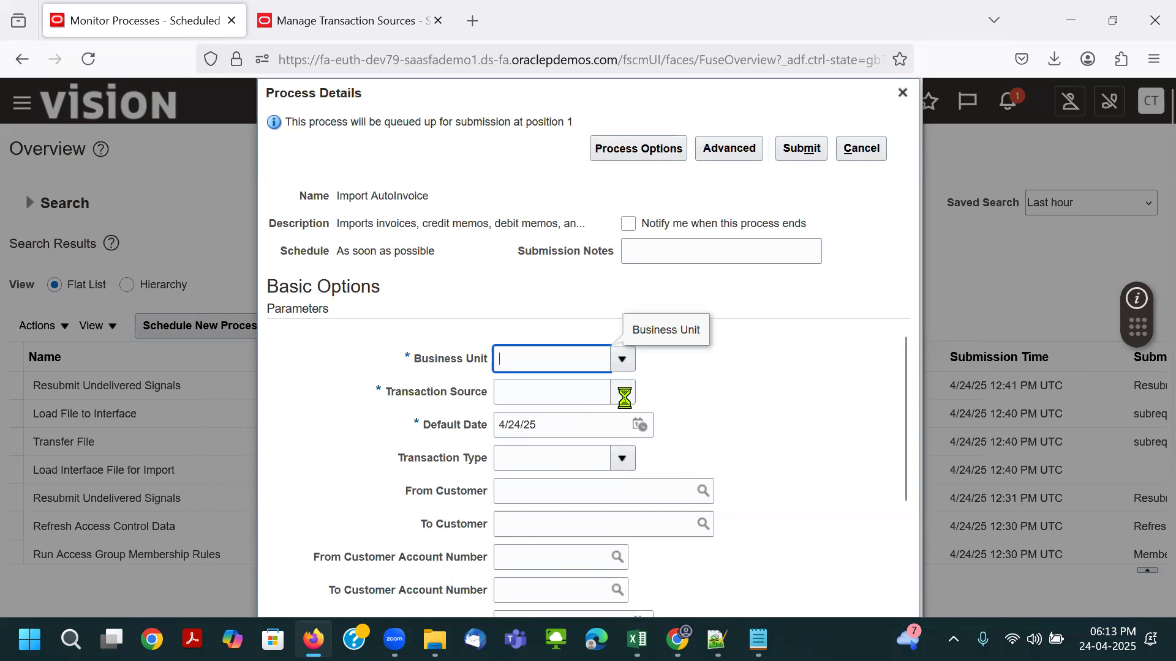
{"action": "left_click", "coordinate": [580, 392]}
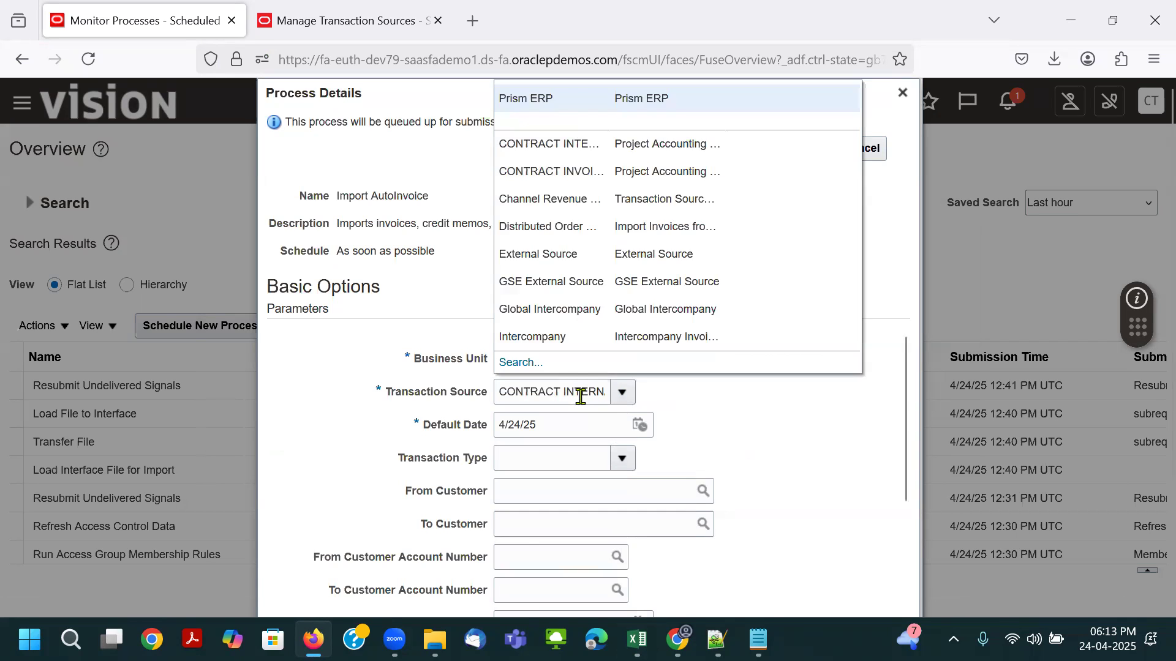
{"action": "left_click", "coordinate": [545, 108]}
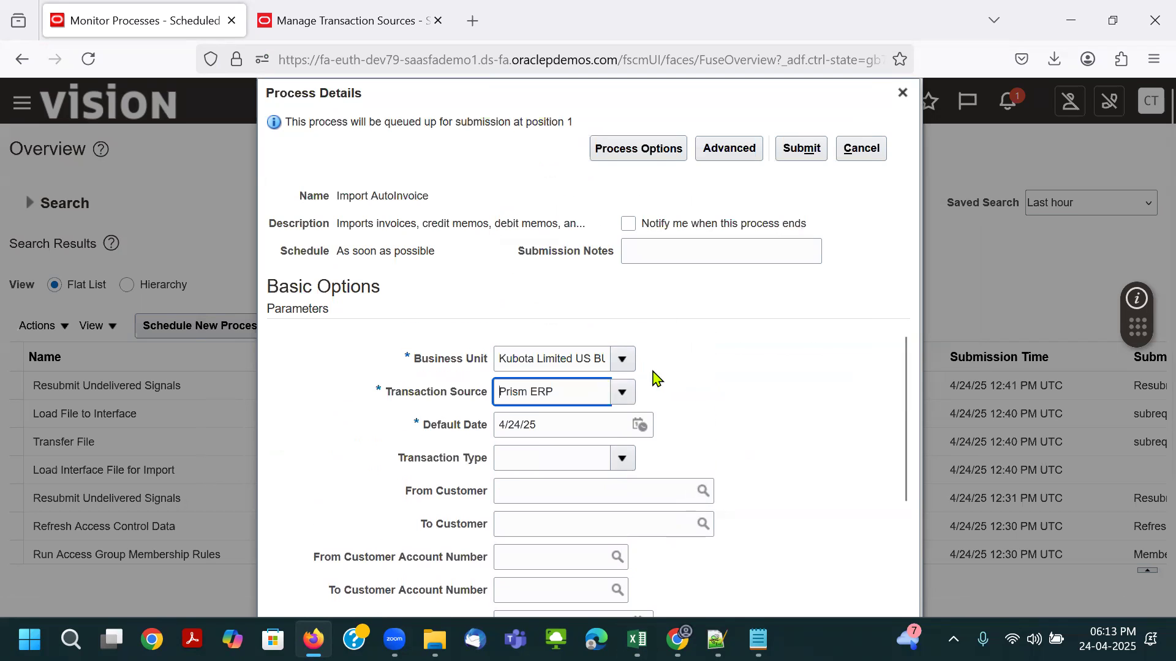
Step: Set the transaction type to Prism Credit Memo and review the remaining import parameters
{"action": "left_click", "coordinate": [623, 459]}
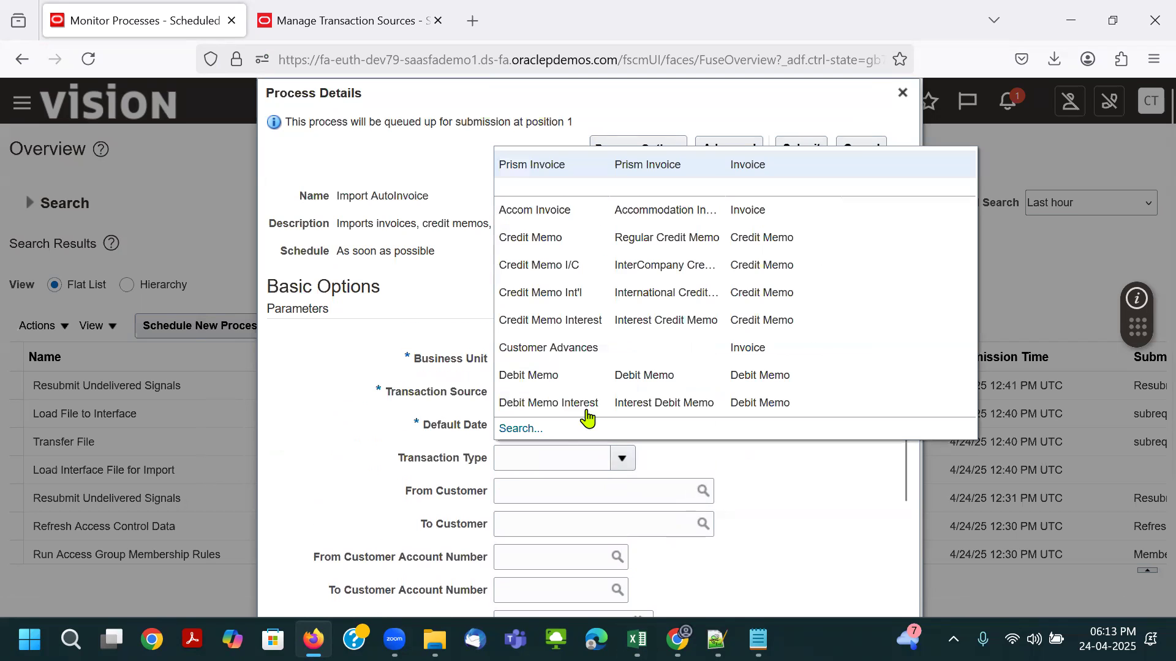
{"action": "left_click", "coordinate": [541, 161]}
{"action": "left_click_drag", "start_coordinate": [531, 457], "coordinate": [663, 477]}
{"action": "key", "text": "BackSpace"}
{"action": "key", "text": "Tab"}
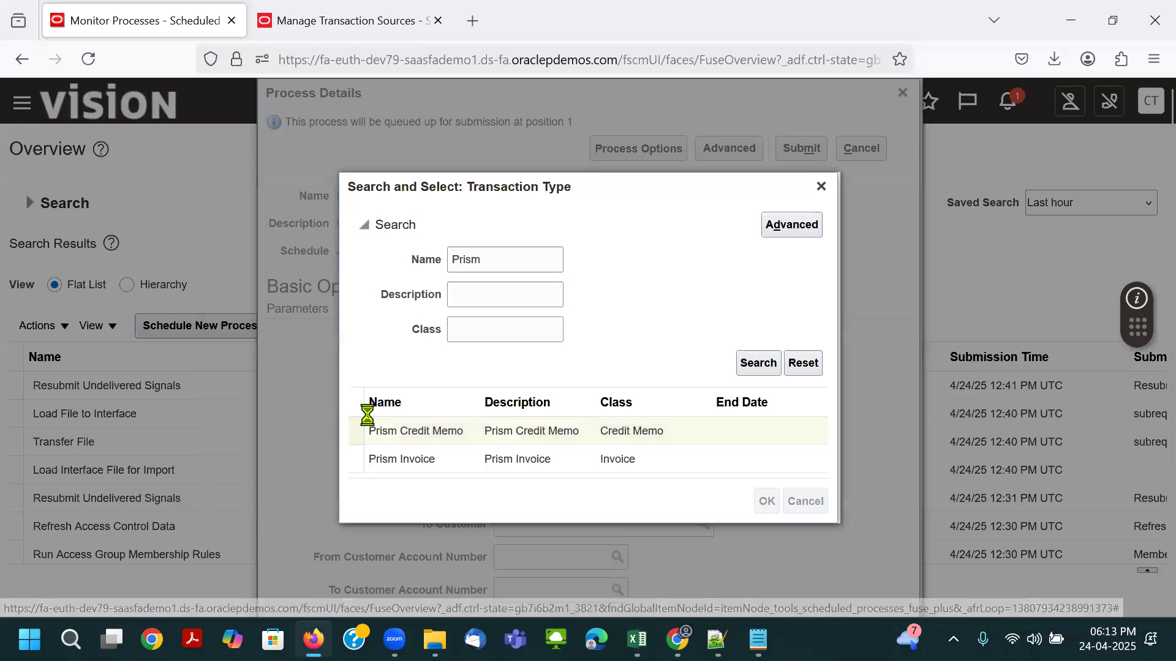
{"action": "double_click", "coordinate": [441, 430]}
{"action": "scroll", "coordinate": [729, 413], "scroll_direction": "down", "scroll_amount": 6}
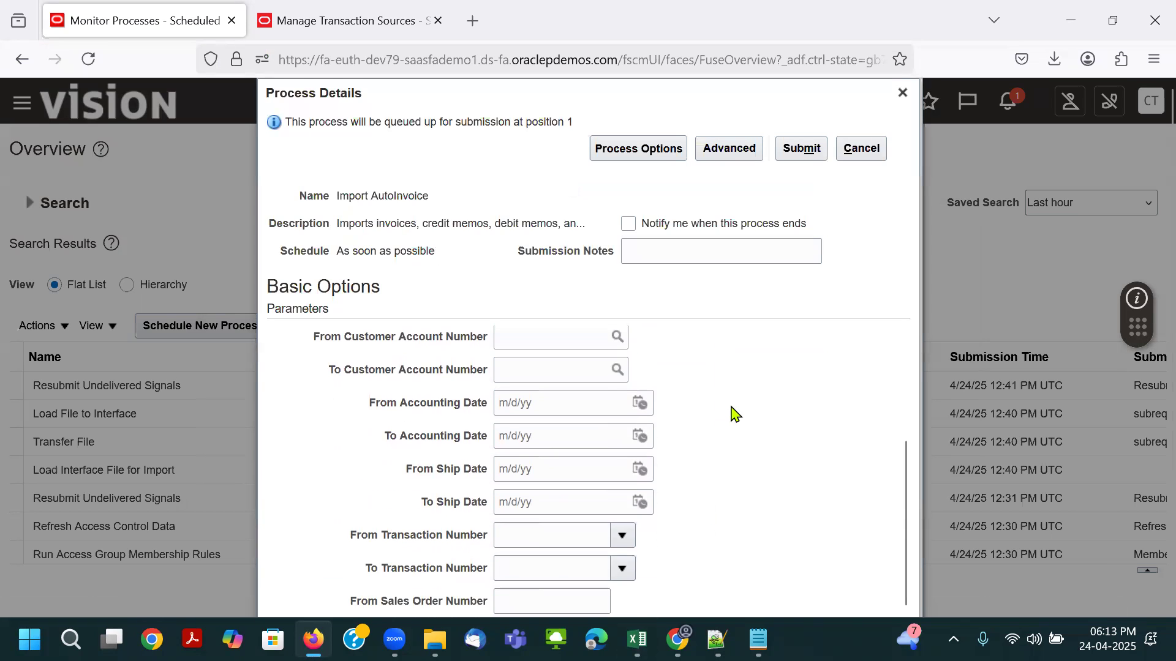
{"action": "scroll", "coordinate": [755, 518], "scroll_direction": "down", "scroll_amount": 3}
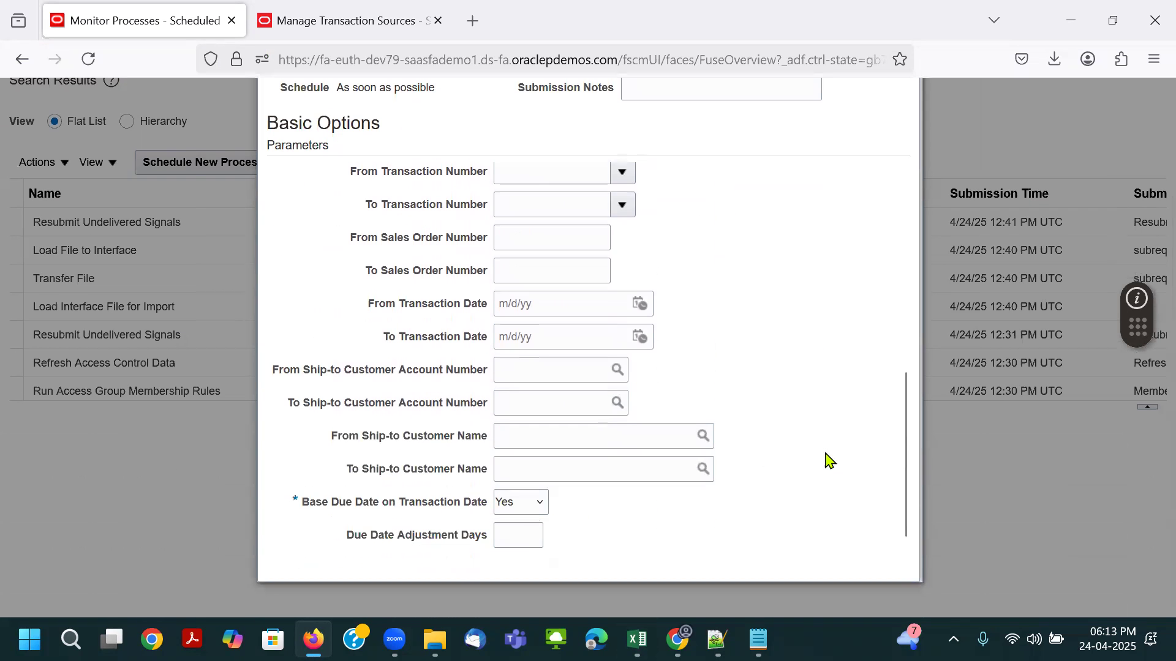
{"action": "scroll", "coordinate": [750, 407], "scroll_direction": "up", "scroll_amount": 1}
{"action": "scroll", "coordinate": [740, 370], "scroll_direction": "up", "scroll_amount": 5}
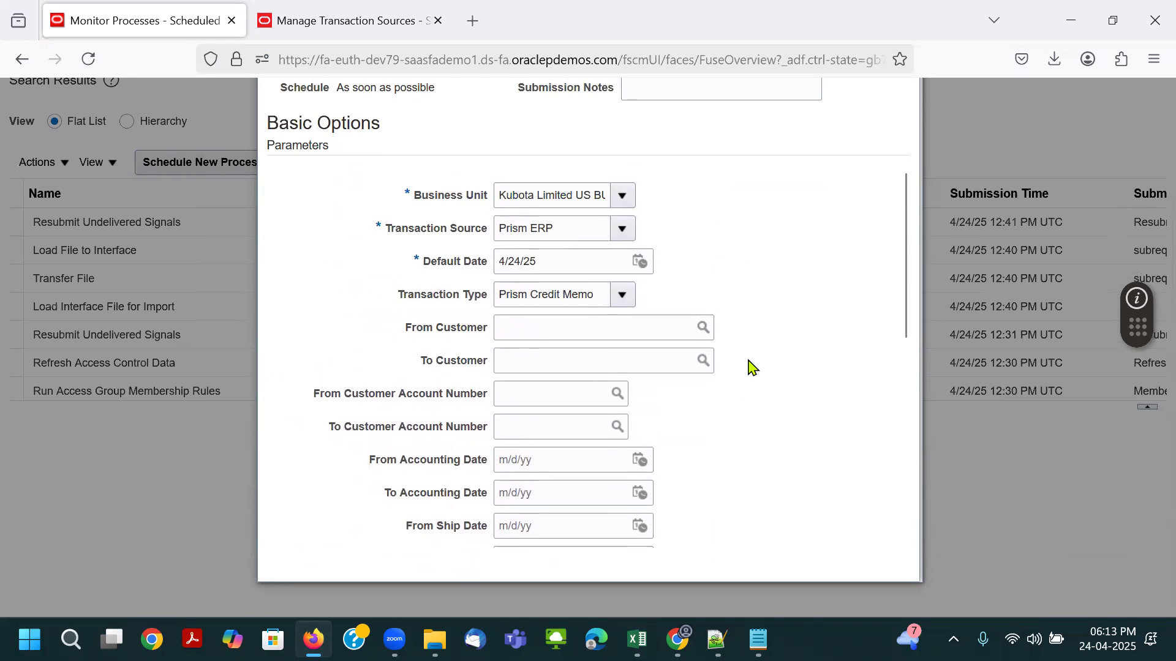
{"action": "left_click_drag", "start_coordinate": [395, 472], "coordinate": [498, 457]}
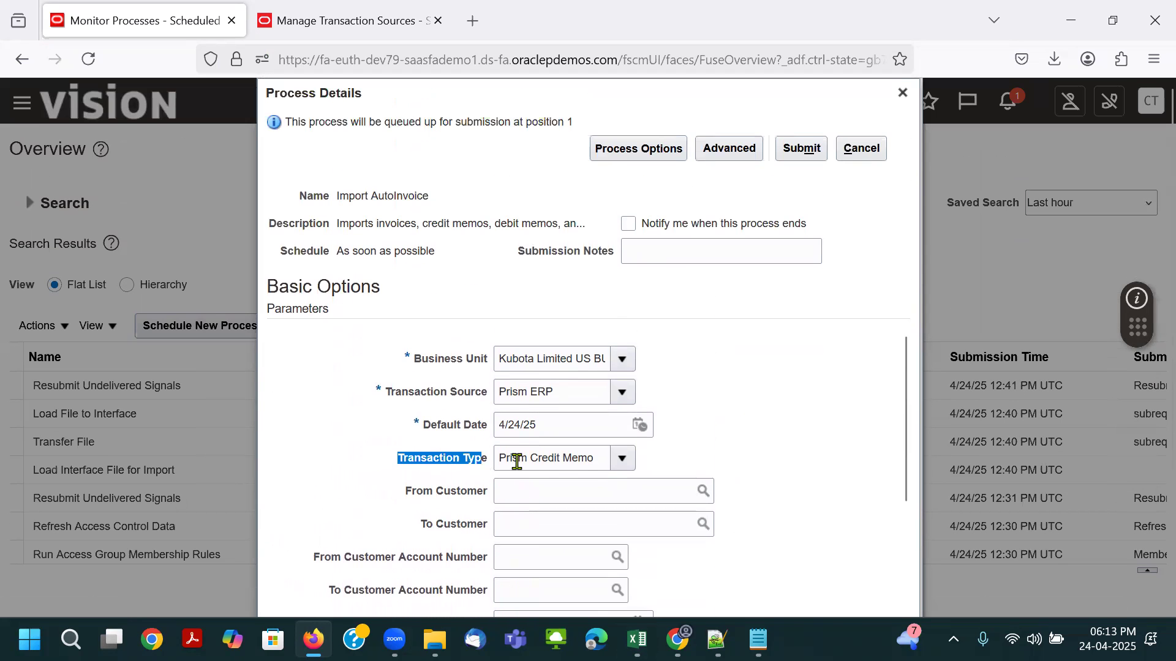
Step: Check the transaction type against RA_INTERFACE_LINES_ALL in the CM-ONLY-KUBOTA template, then submit the Import AutoInvoice process in the browser
{"action": "key", "text": "alt+Tab"}
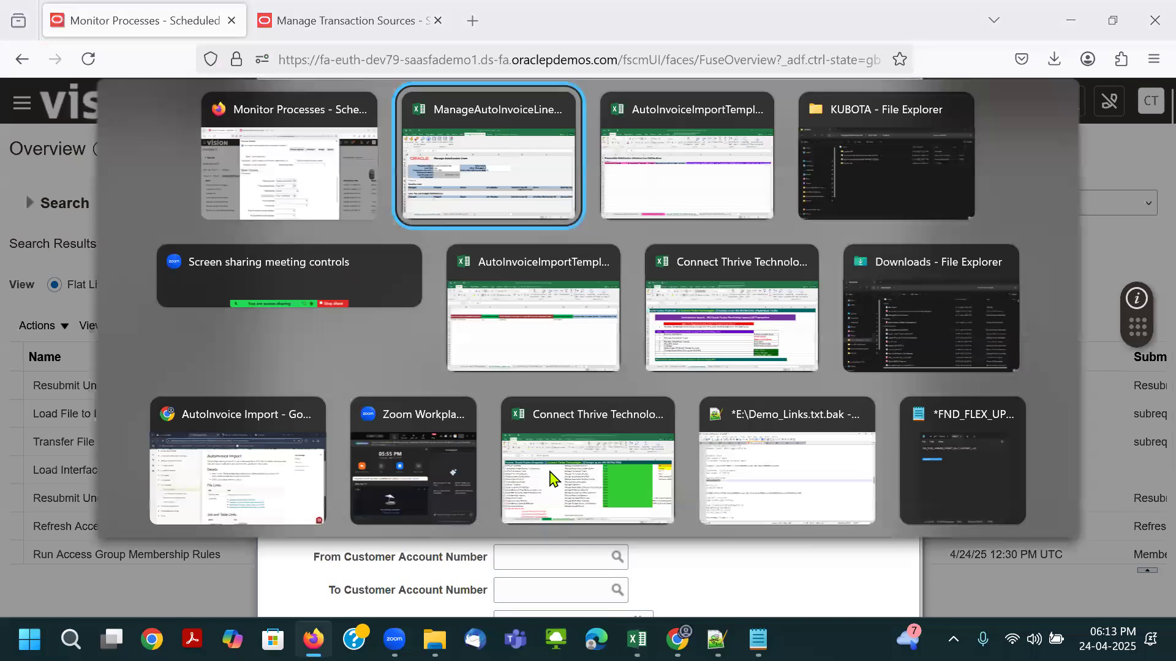
{"action": "key", "text": "alt+Tab"}
{"action": "left_click", "coordinate": [336, 585]}
{"action": "left_click", "coordinate": [441, 298]}
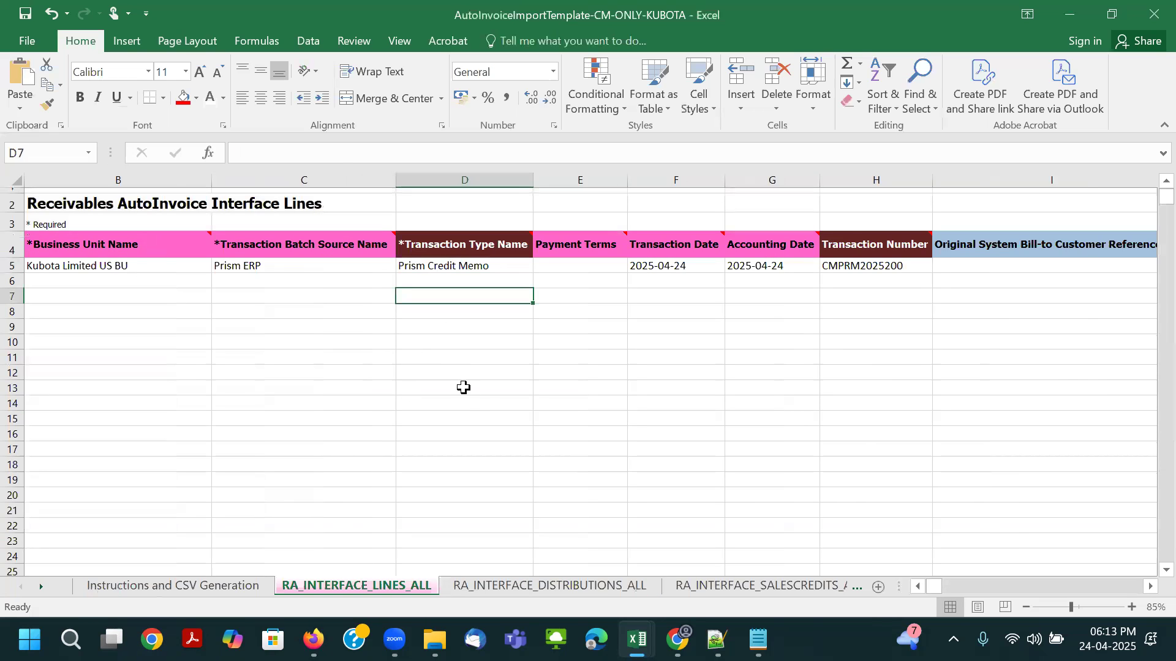
{"action": "key", "text": "alt+Tab"}
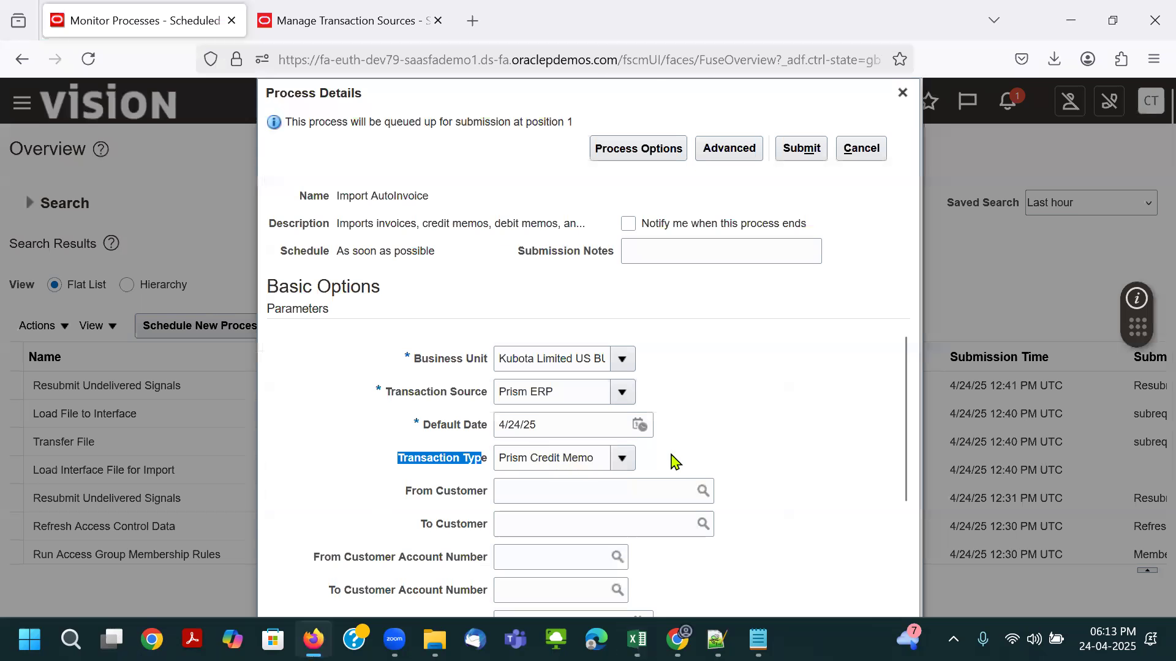
{"action": "key", "text": "alt+Tab"}
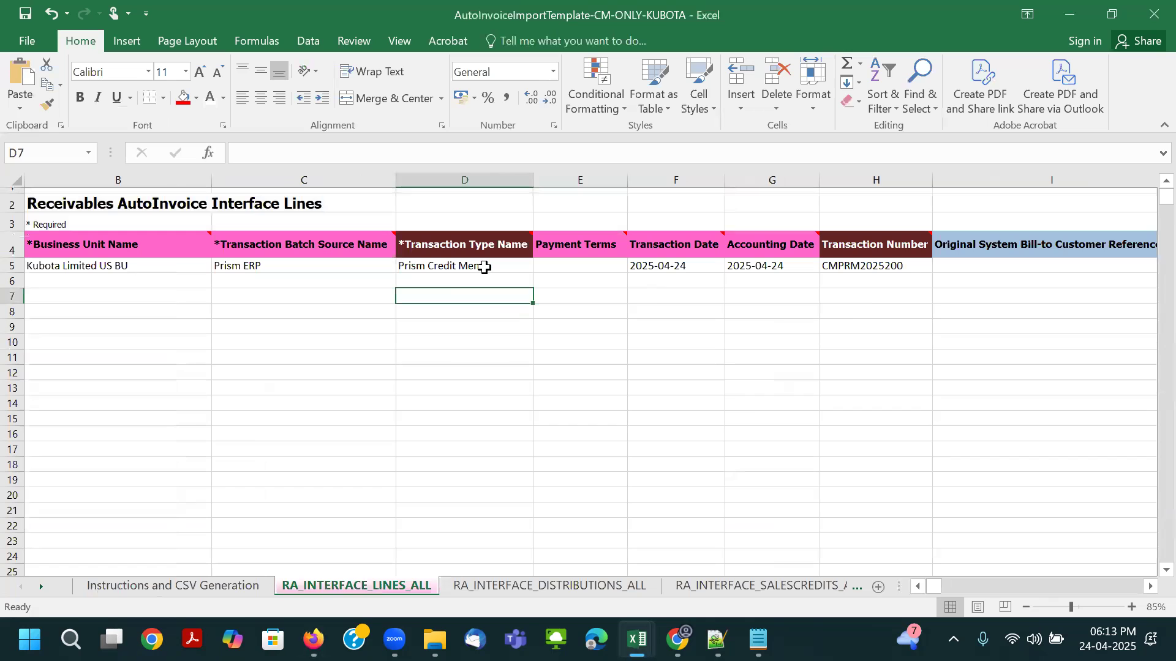
{"action": "key", "text": "alt+Tab"}
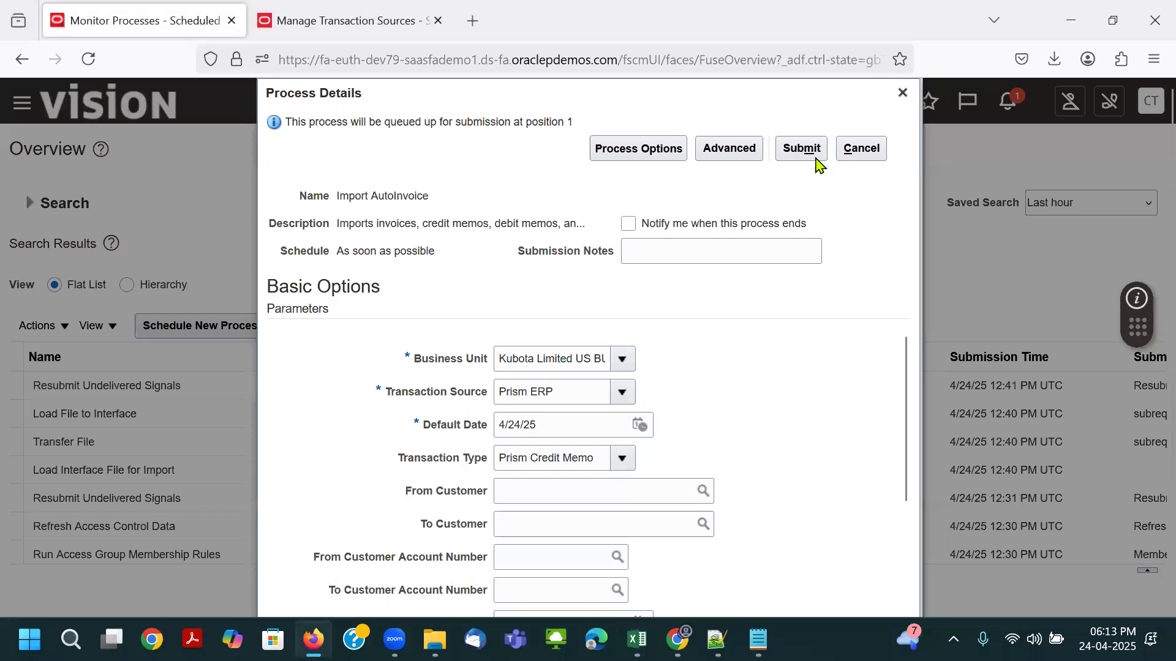
{"action": "left_click", "coordinate": [802, 149]}
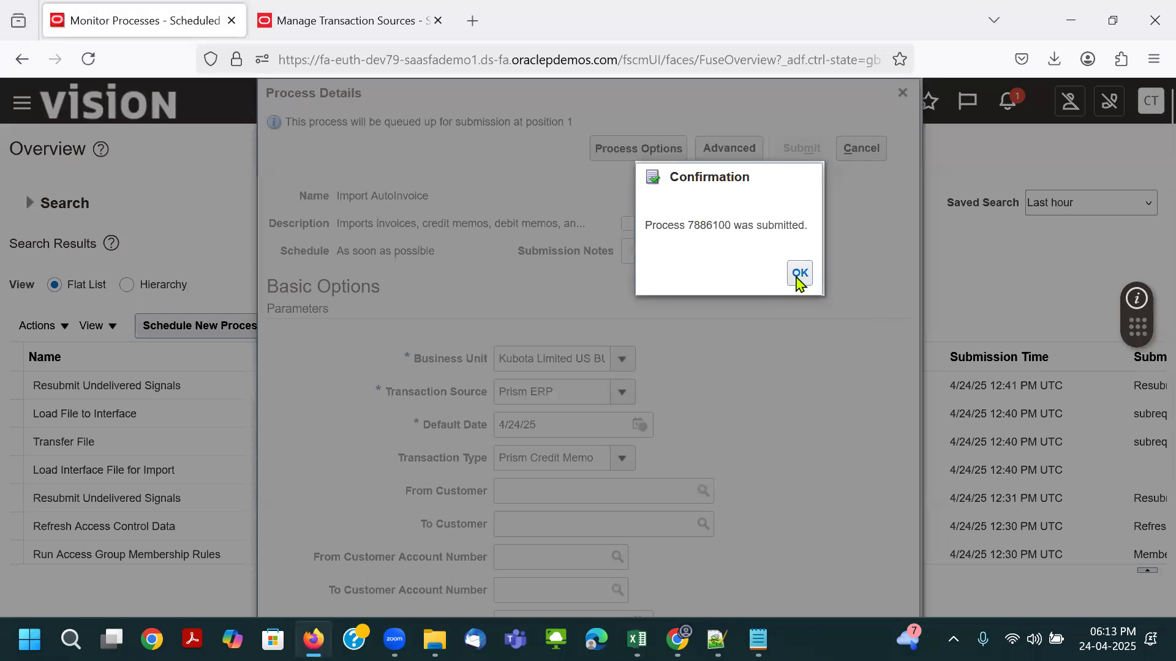
Step: Acknowledge the Import AutoInvoice submission and refresh the process list until the import and its execution report have finished
{"action": "left_click", "coordinate": [800, 274]}
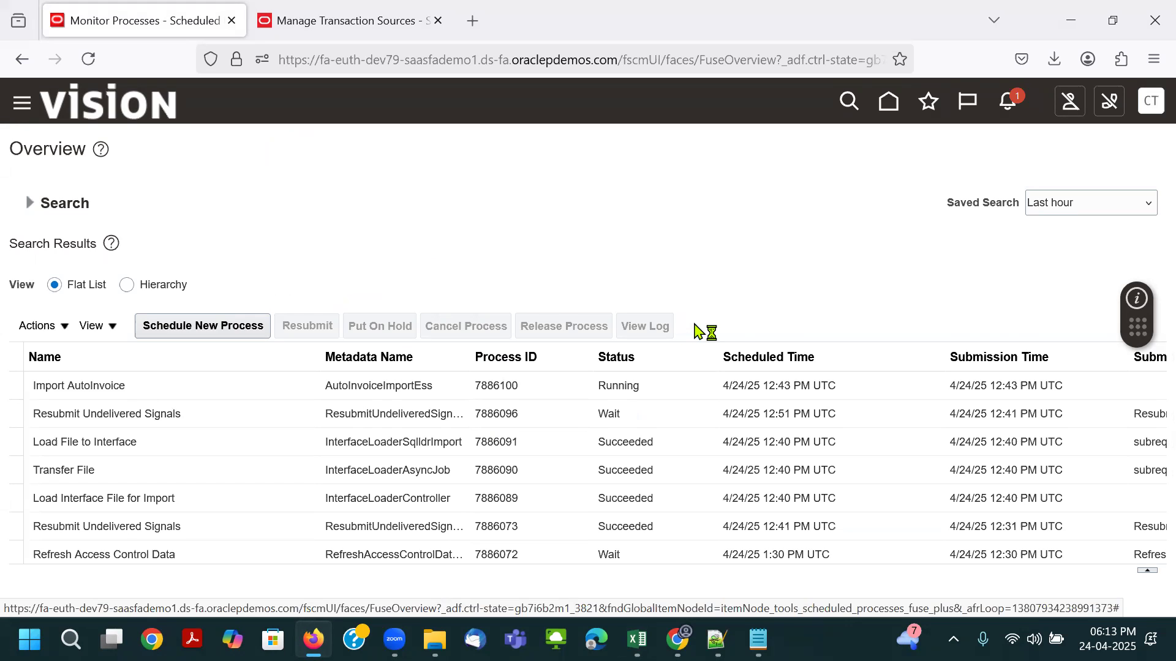
{"action": "left_click", "coordinate": [693, 328]}
{"action": "left_click", "coordinate": [696, 329]}
{"action": "left_click", "coordinate": [692, 327]}
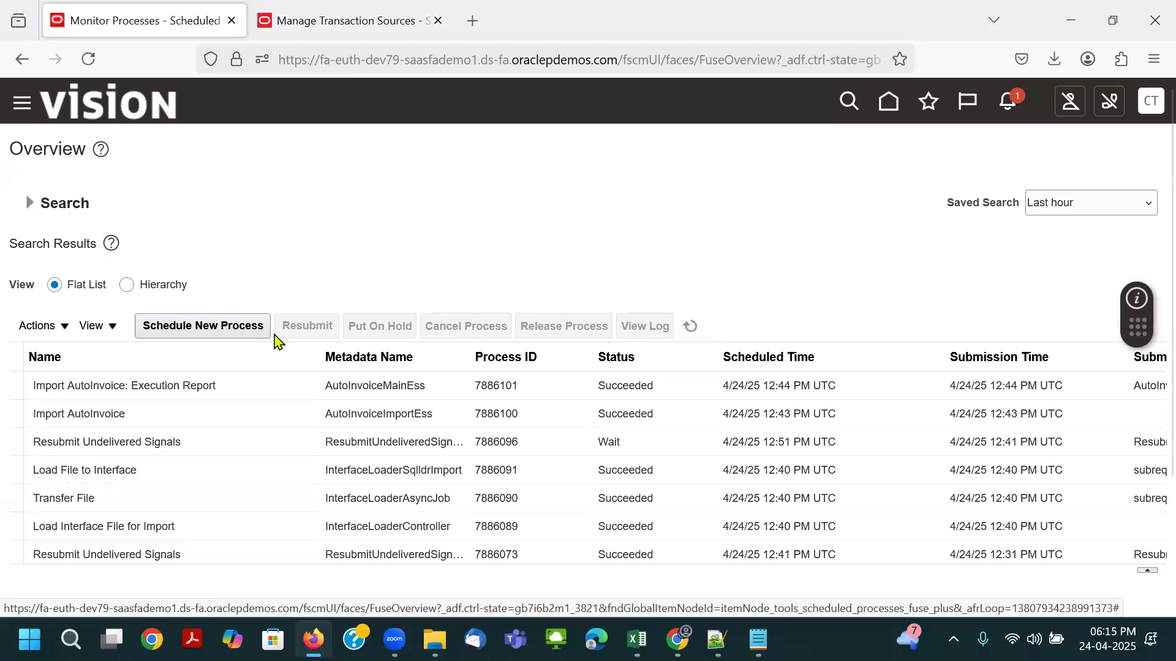
Step: Republish the output of the Import AutoInvoice: Execution Report process and export it as PDF
{"action": "left_click", "coordinate": [174, 383]}
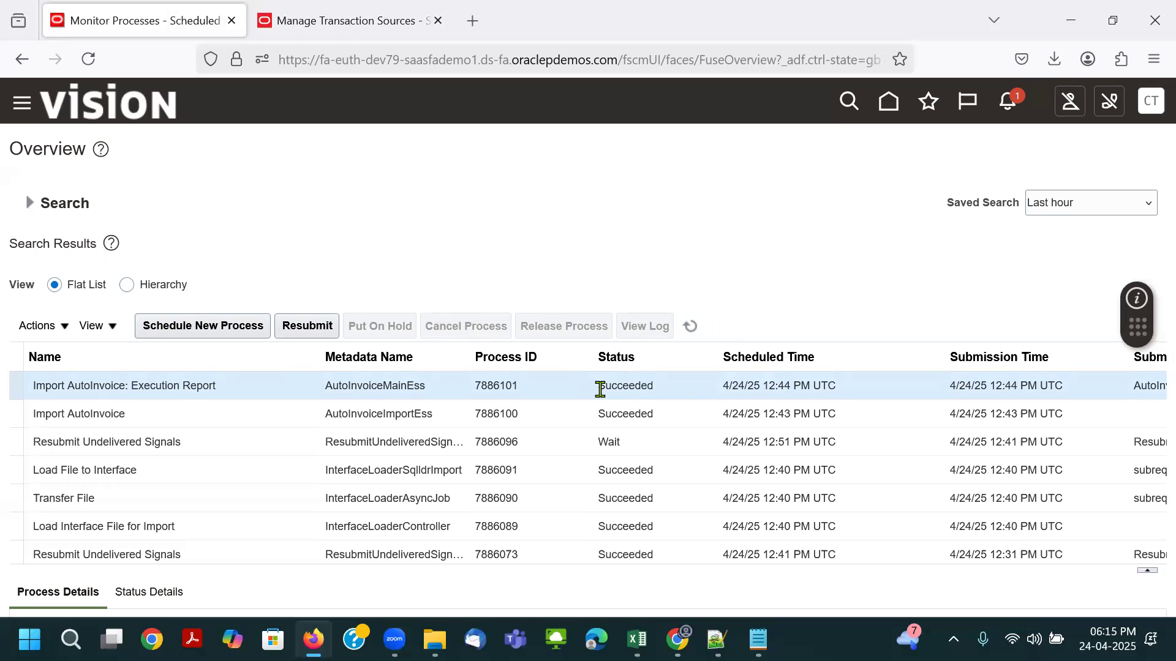
{"action": "scroll", "coordinate": [496, 282], "scroll_direction": "down", "scroll_amount": 5}
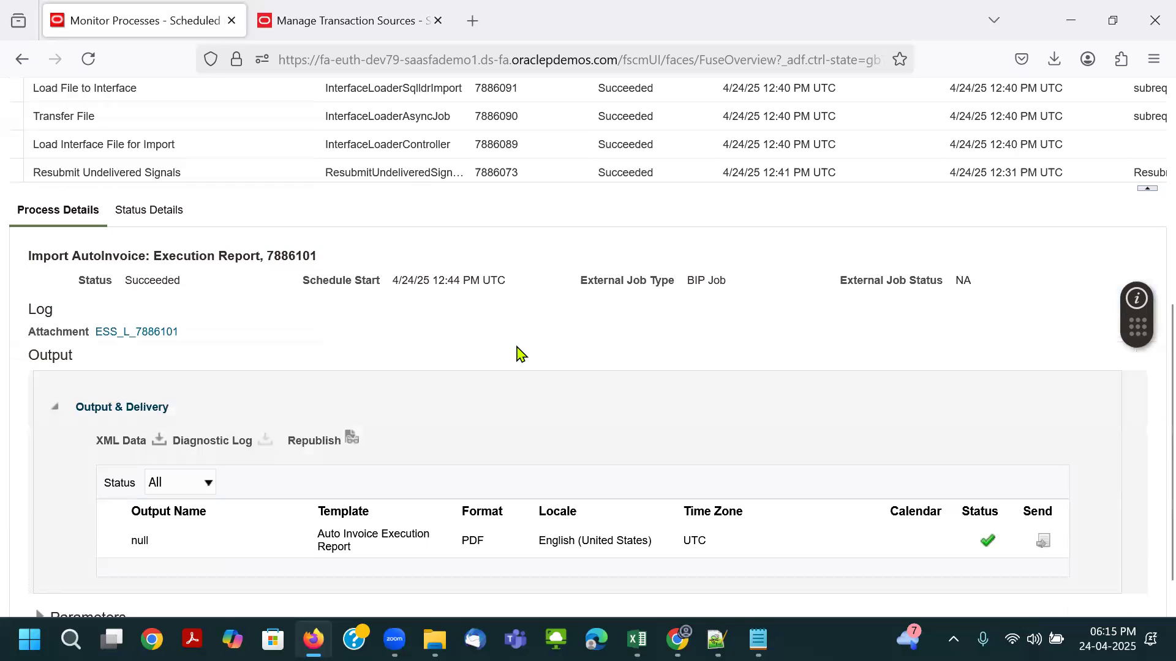
{"action": "left_click", "coordinate": [352, 440]}
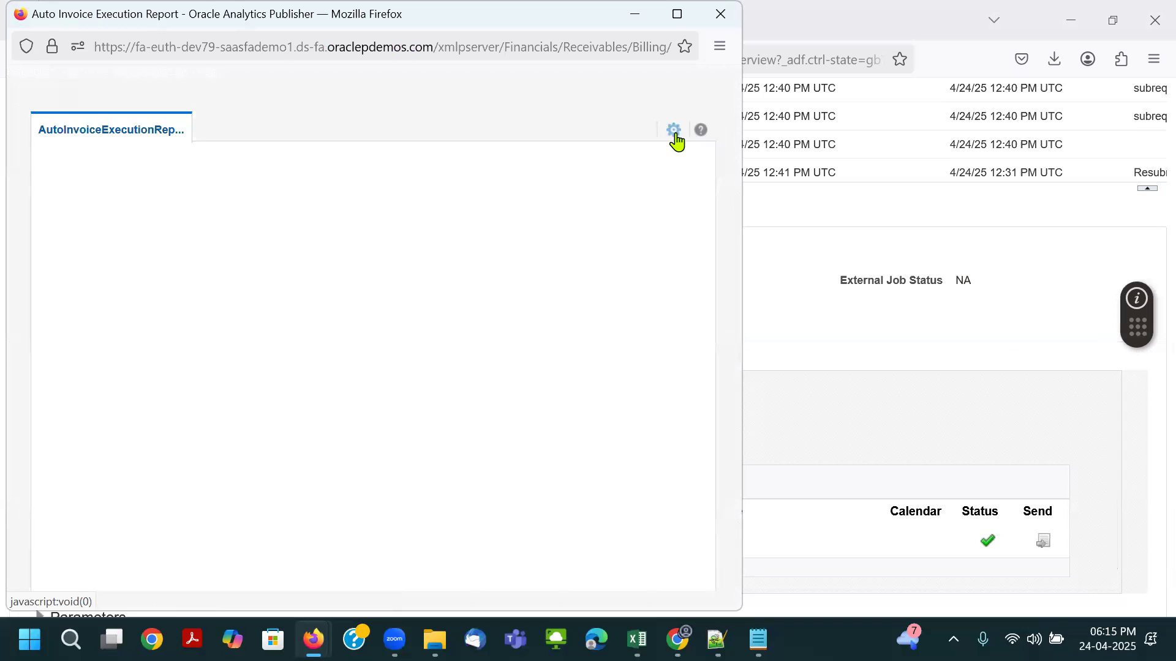
{"action": "left_click", "coordinate": [674, 130]}
{"action": "mouse_move", "coordinate": [658, 152]}
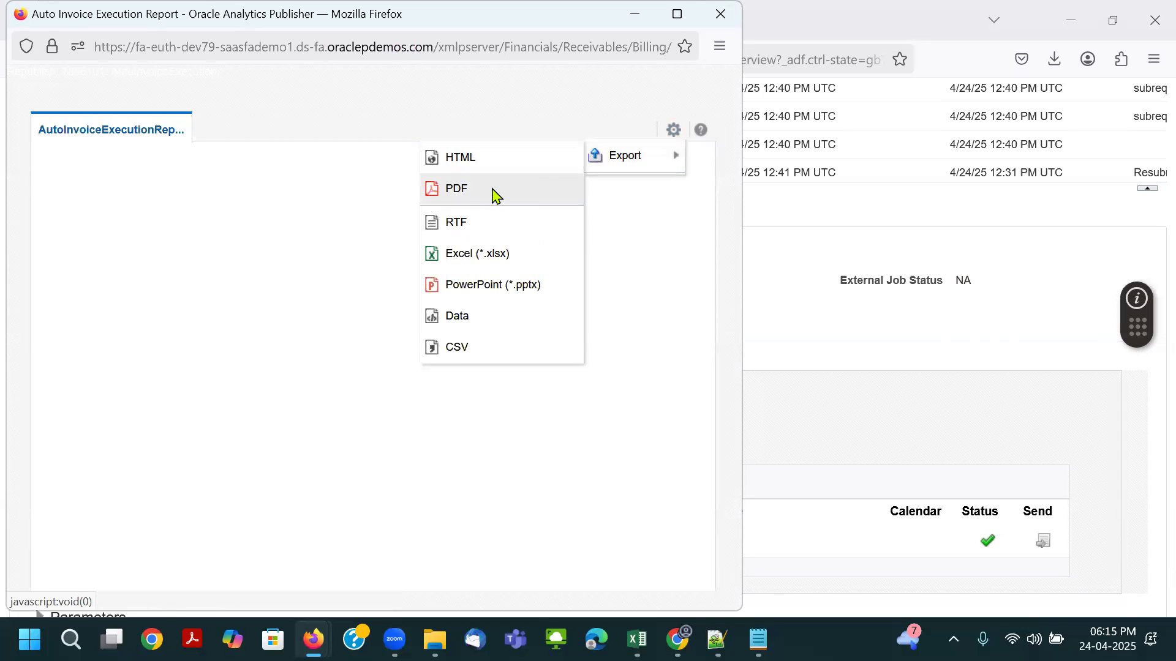
{"action": "left_click", "coordinate": [495, 191]}
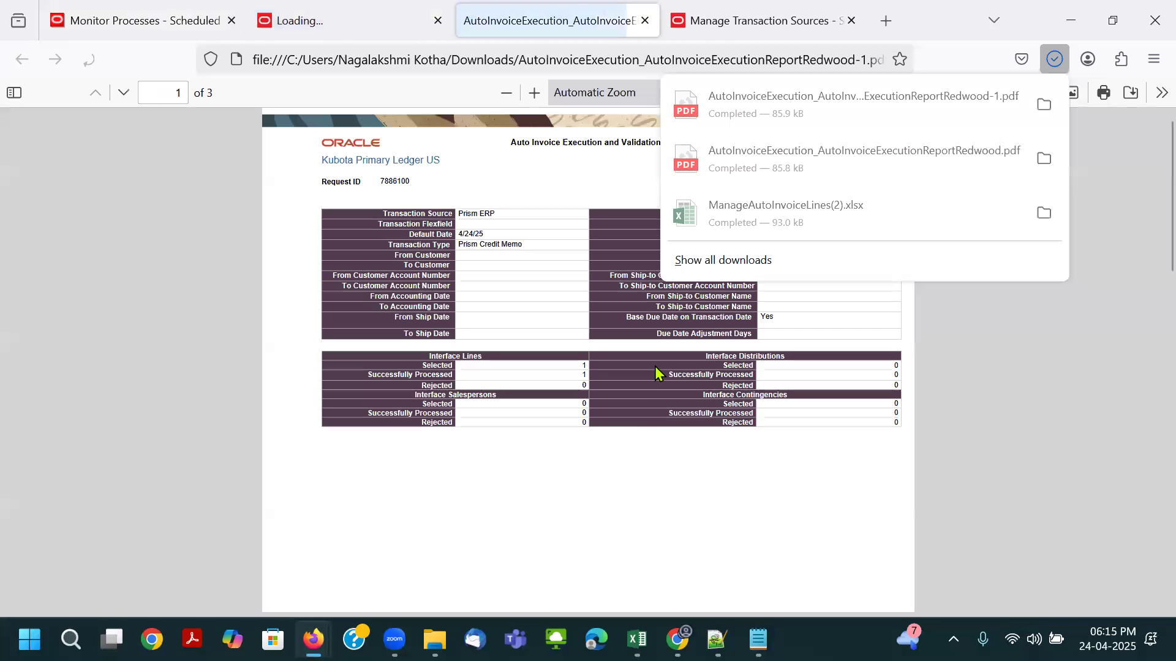
Step: Enlarge the Auto Invoice Execution and Validation Report and examine the interface line counts, created transactions, amounts, and rejected or error lines
{"action": "left_click", "coordinate": [640, 440]}
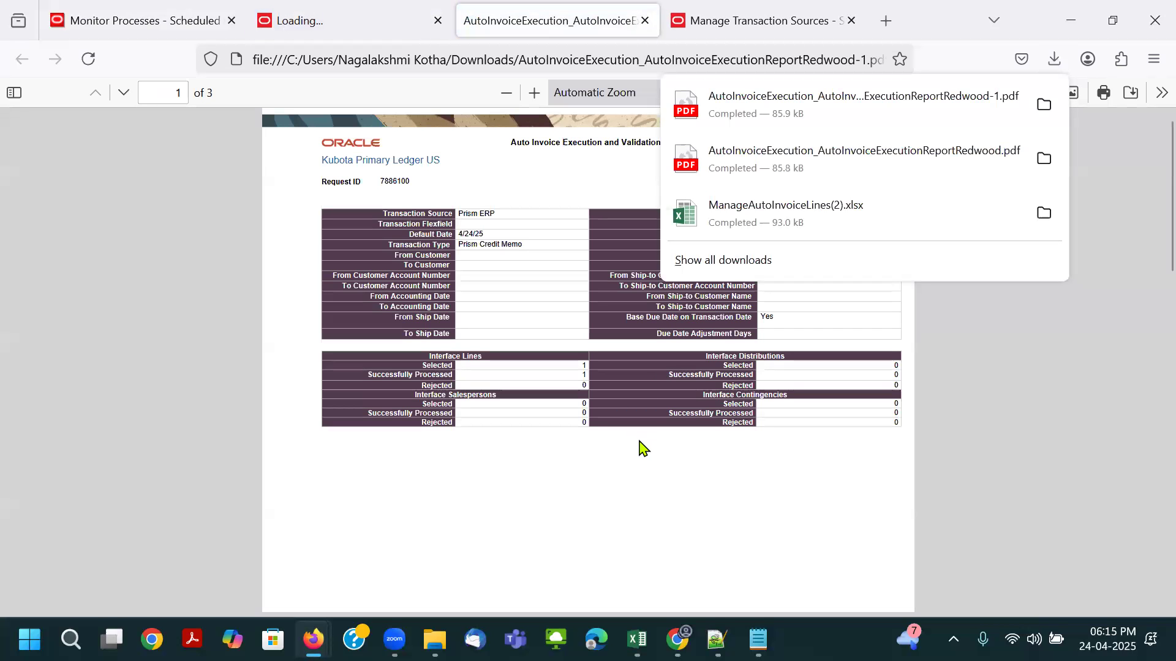
{"action": "left_click", "coordinate": [534, 92]}
{"action": "left_click", "coordinate": [534, 93]}
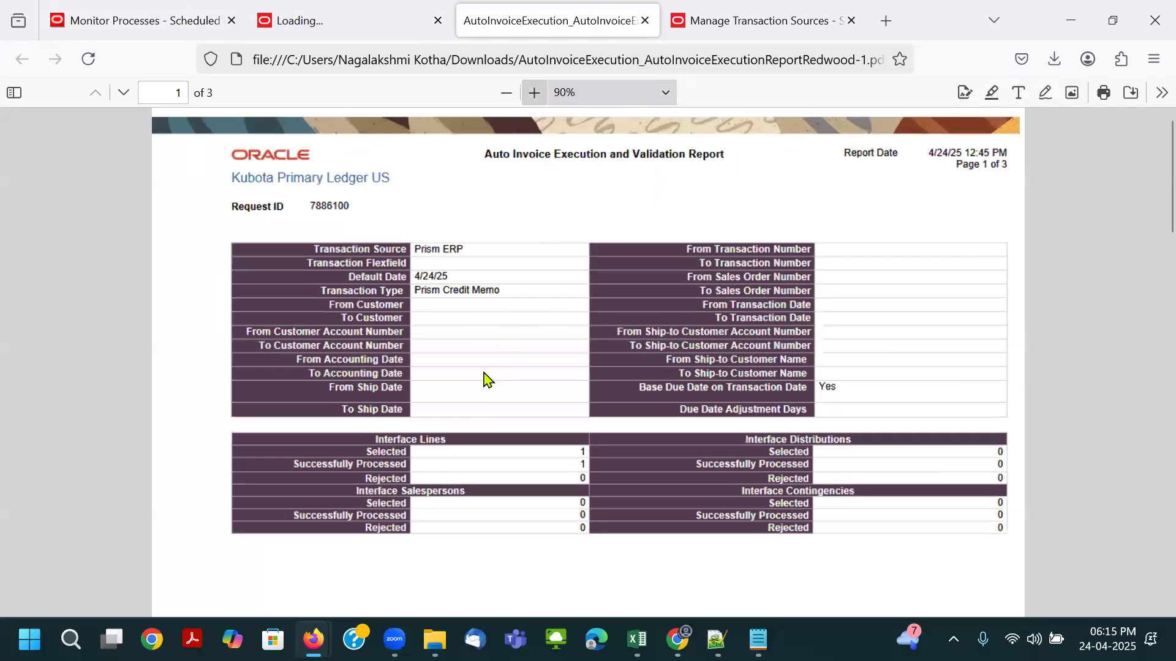
{"action": "double_click", "coordinate": [578, 454]}
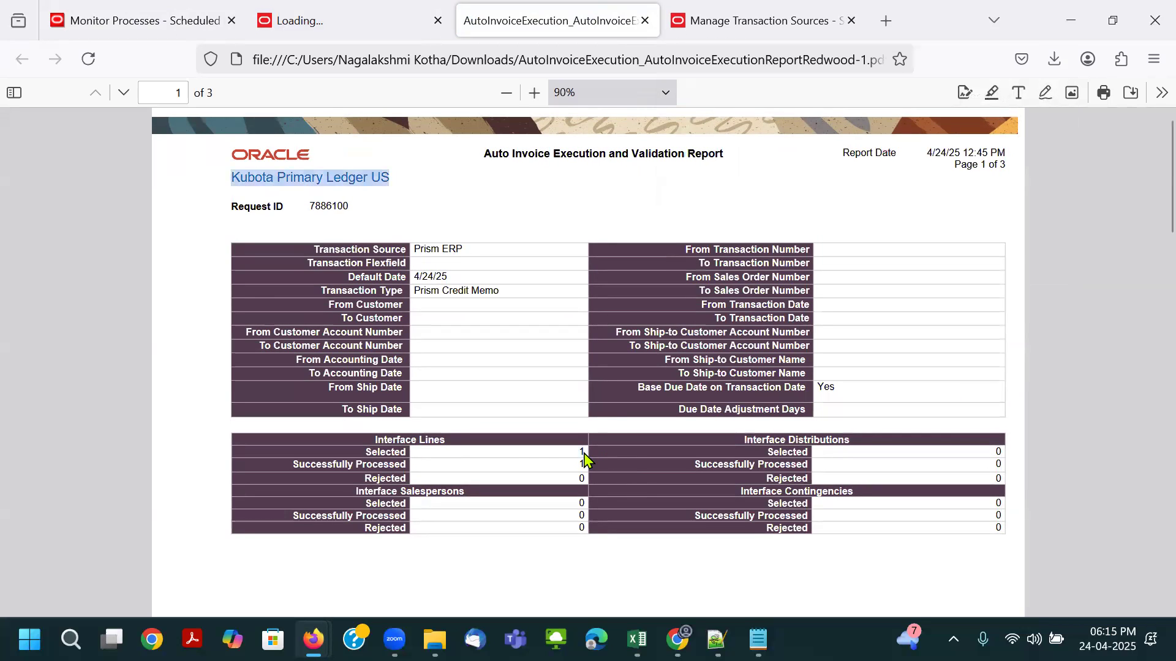
{"action": "double_click", "coordinate": [581, 465]}
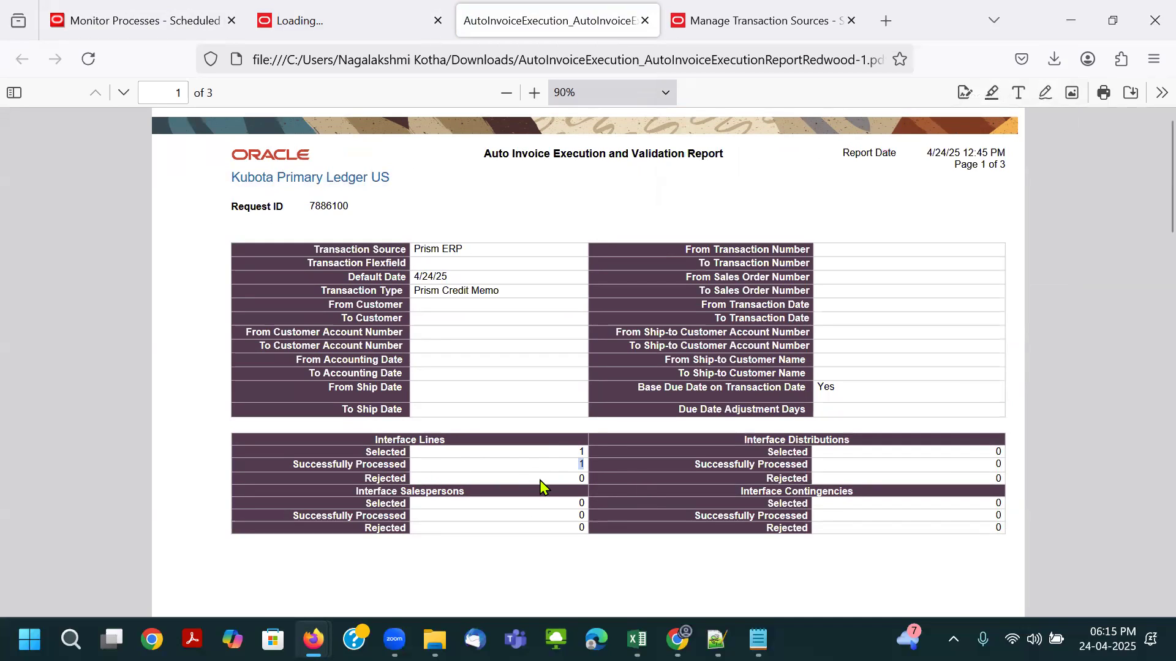
{"action": "left_click", "coordinate": [879, 474]}
{"action": "scroll", "coordinate": [1003, 463], "scroll_direction": "down", "scroll_amount": 14}
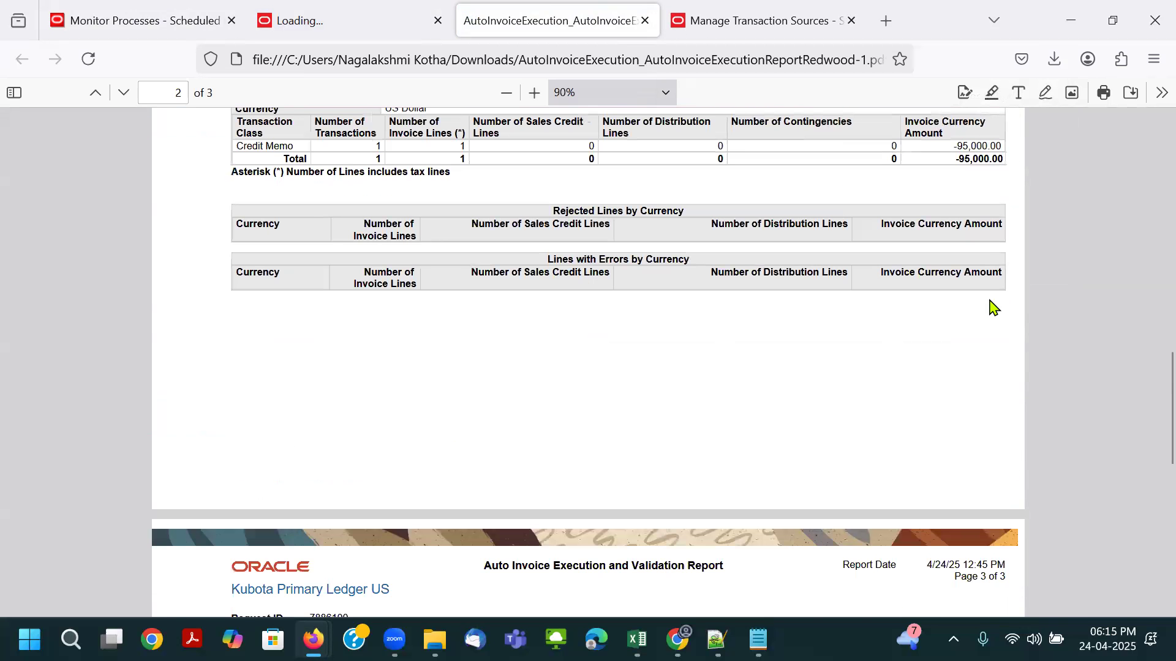
{"action": "double_click", "coordinate": [963, 161]}
{"action": "scroll", "coordinate": [916, 333], "scroll_direction": "down", "scroll_amount": 7}
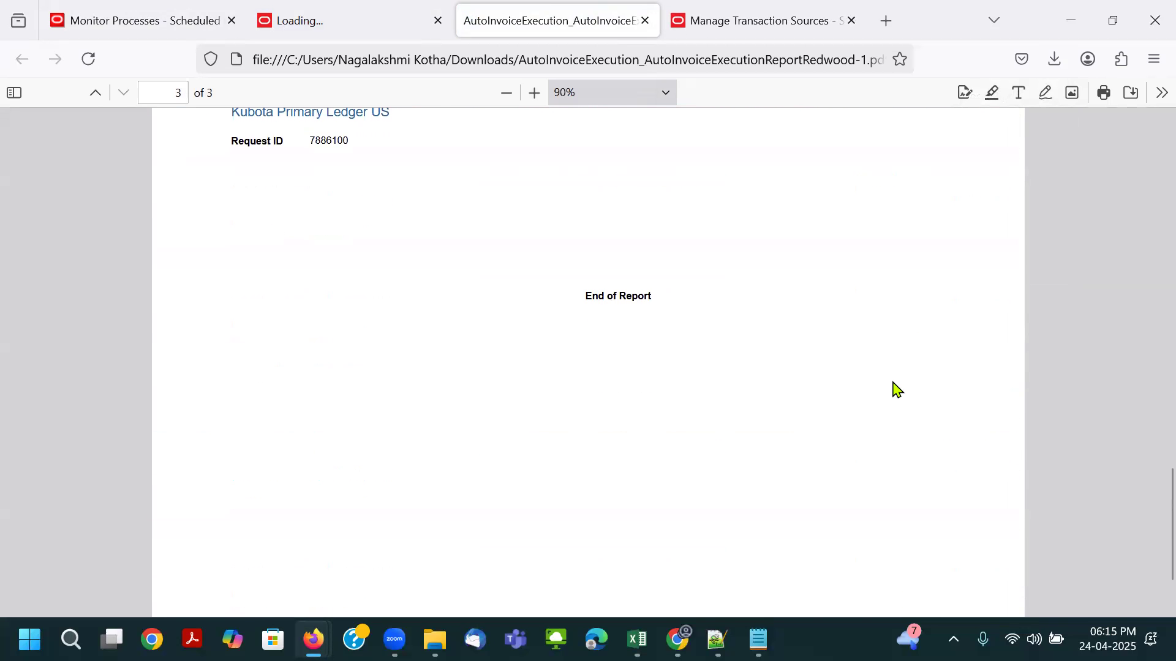
{"action": "scroll", "coordinate": [892, 385], "scroll_direction": "up", "scroll_amount": 9}
{"action": "scroll", "coordinate": [888, 374], "scroll_direction": "up", "scroll_amount": 4}
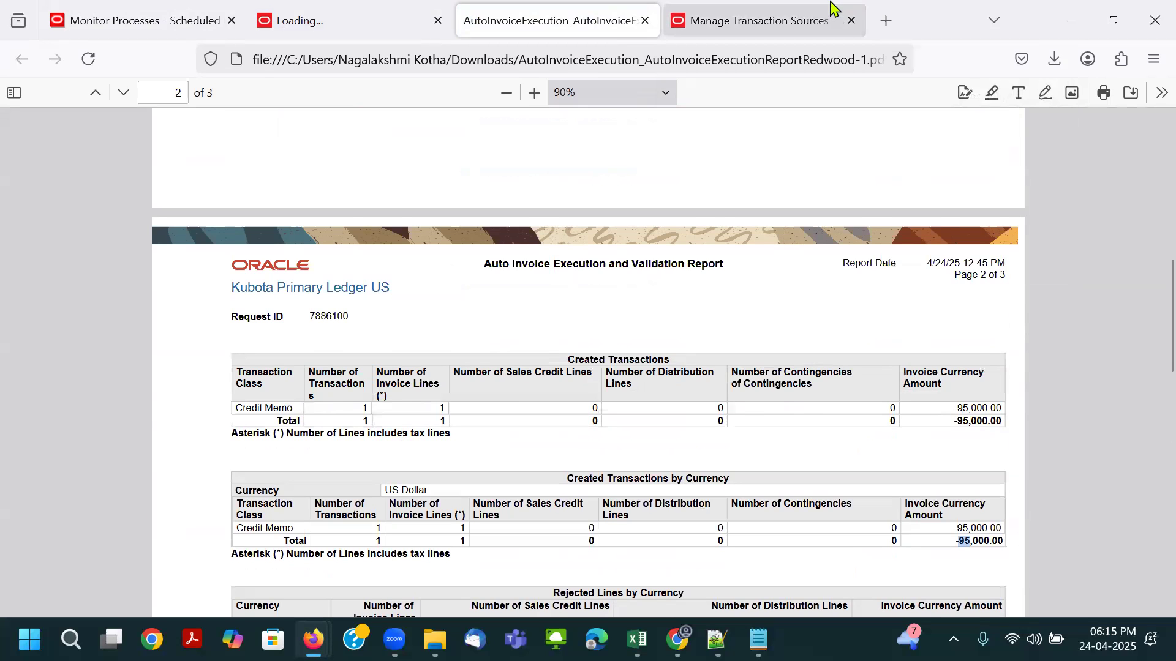
Step: Return to the Fusion home page and open Manage Transactions from the Receivables Billing work area
{"action": "left_click", "coordinate": [760, 20]}
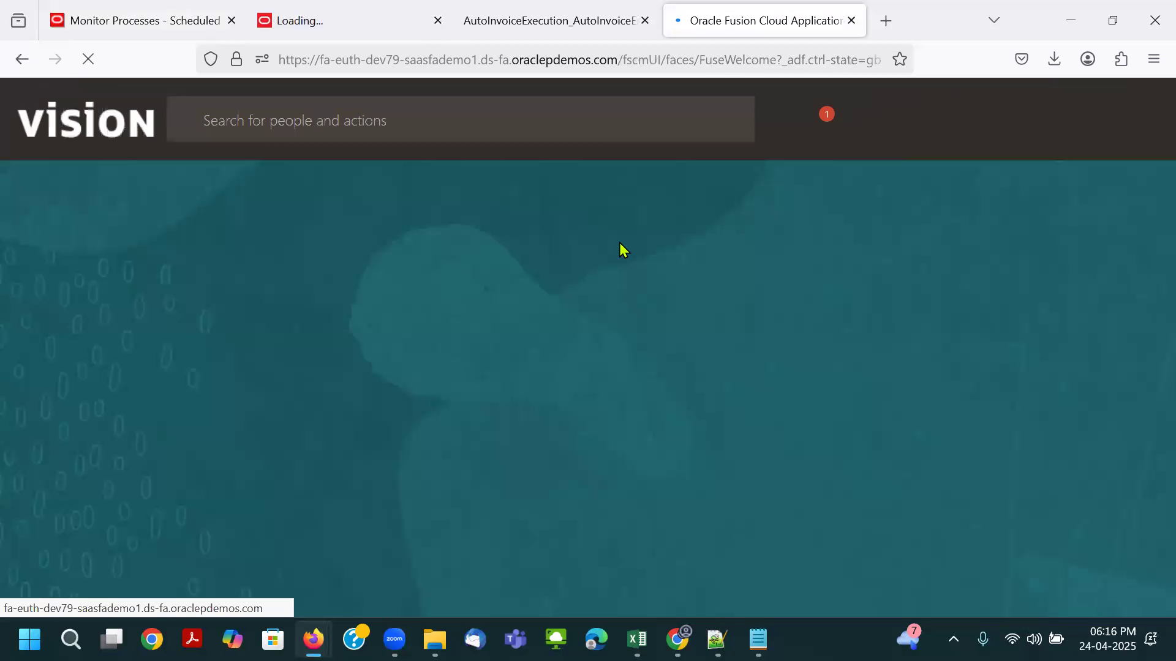
{"action": "left_click_drag", "start_coordinate": [423, 229], "coordinate": [588, 233]}
{"action": "left_click", "coordinate": [973, 243]}
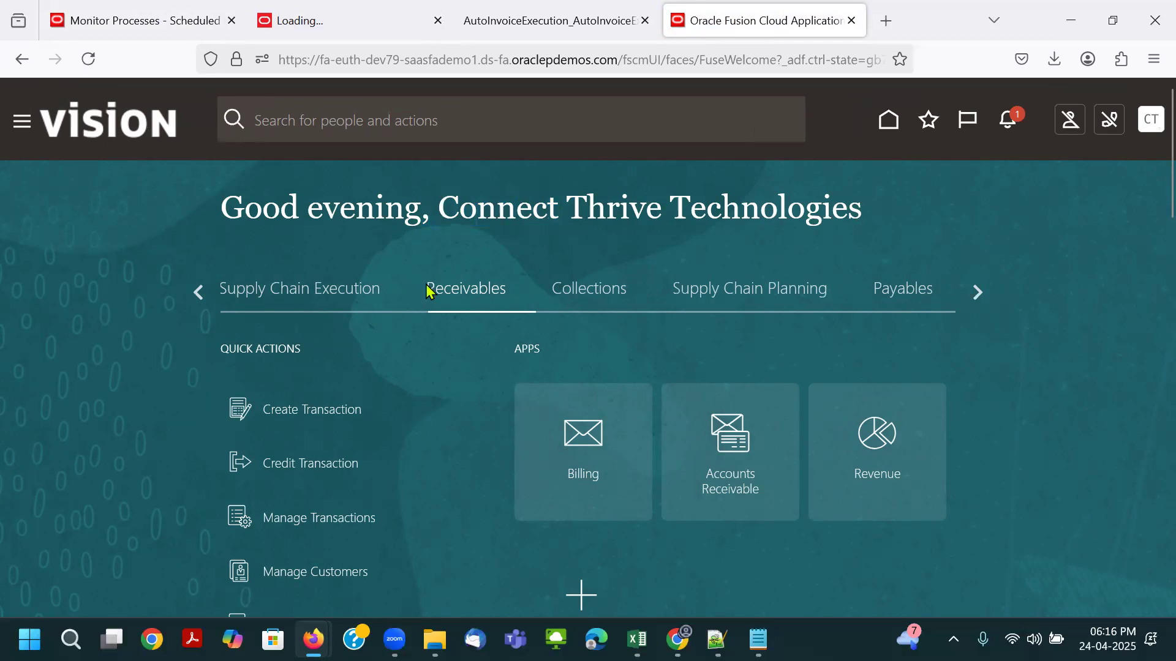
{"action": "left_click", "coordinate": [593, 405]}
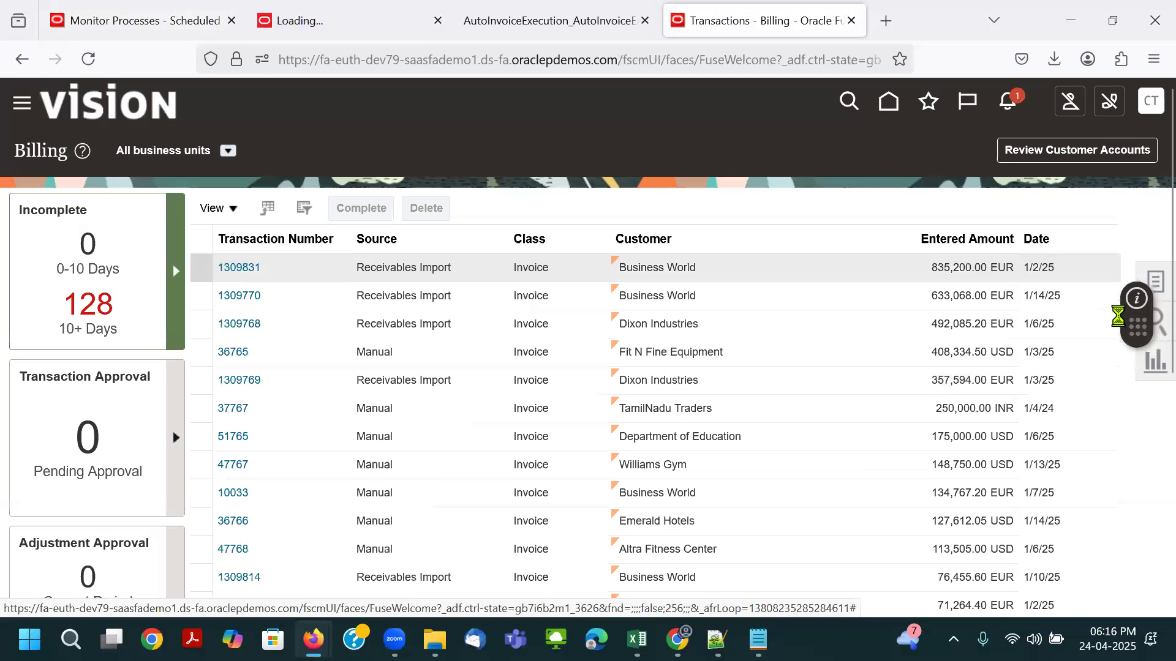
{"action": "left_click", "coordinate": [1154, 294]}
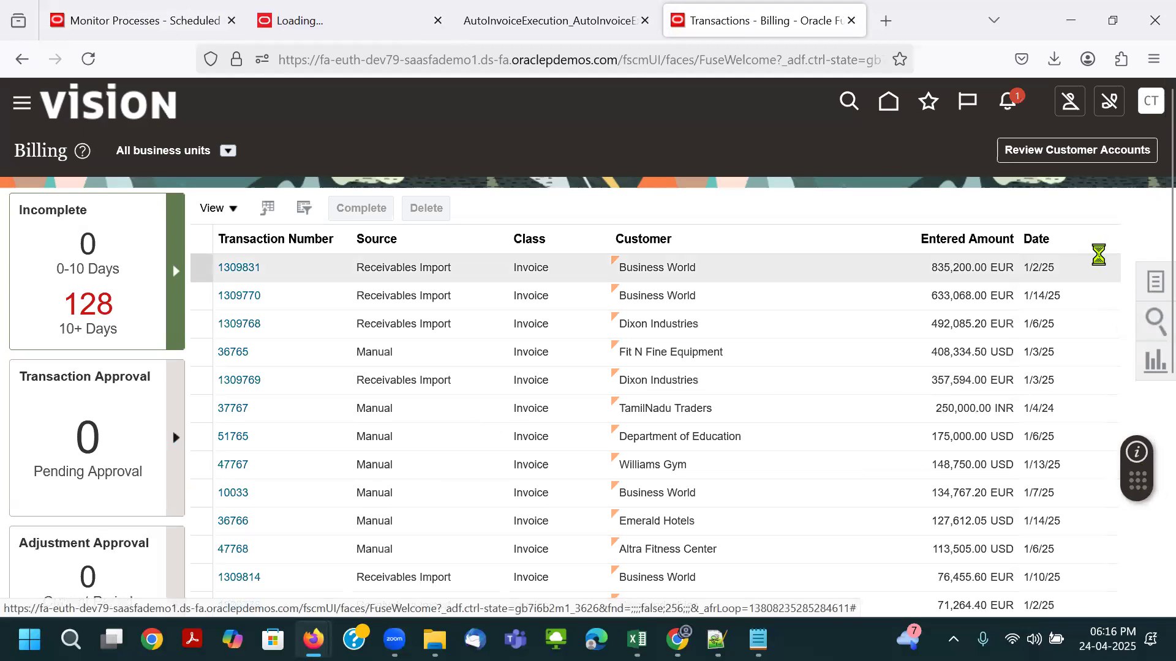
{"action": "left_click", "coordinate": [1078, 207]}
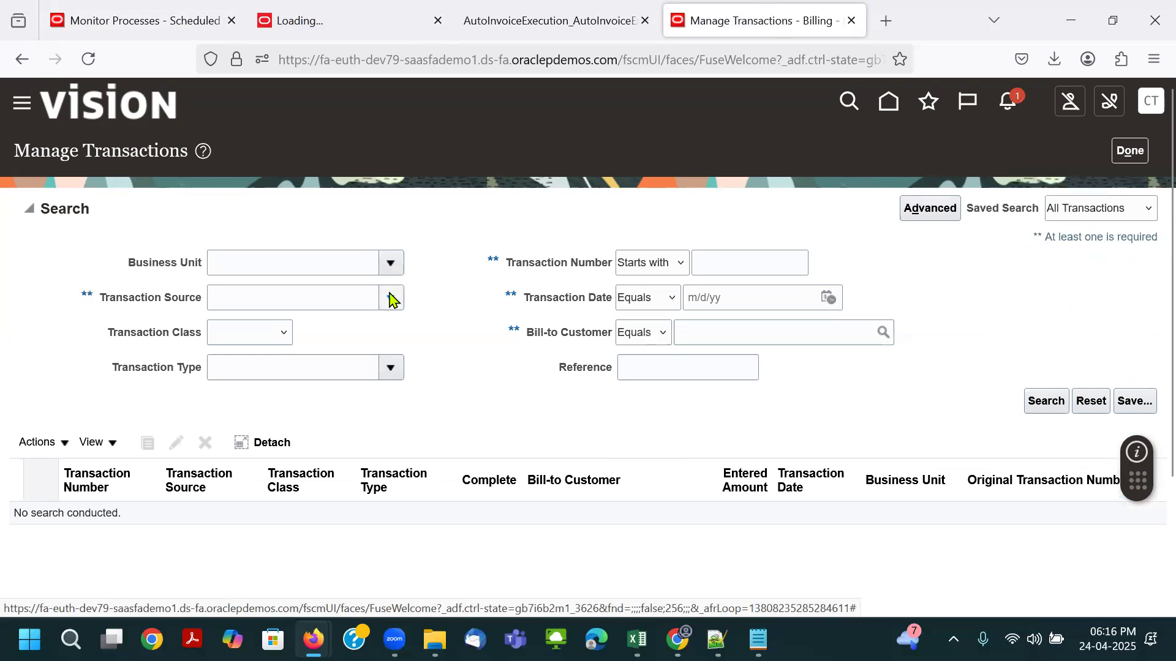
Step: Search for transactions dated 4/24/25 with class Credit Memo and transaction source Prism ERP
{"action": "left_click", "coordinate": [830, 298]}
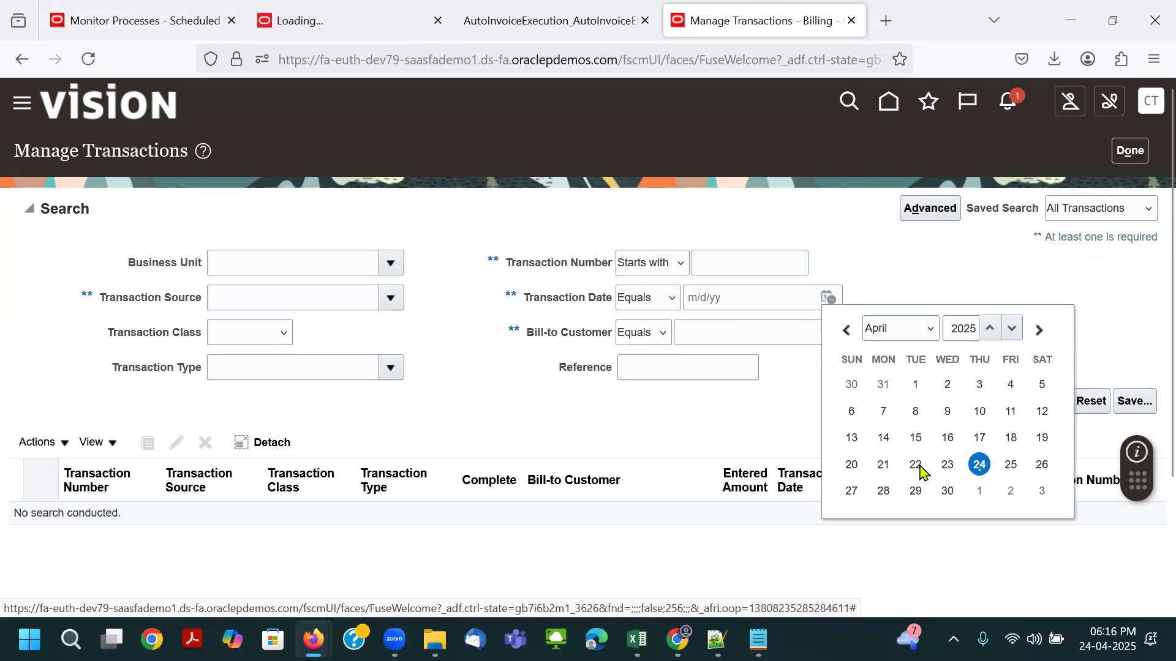
{"action": "left_click", "coordinate": [980, 464]}
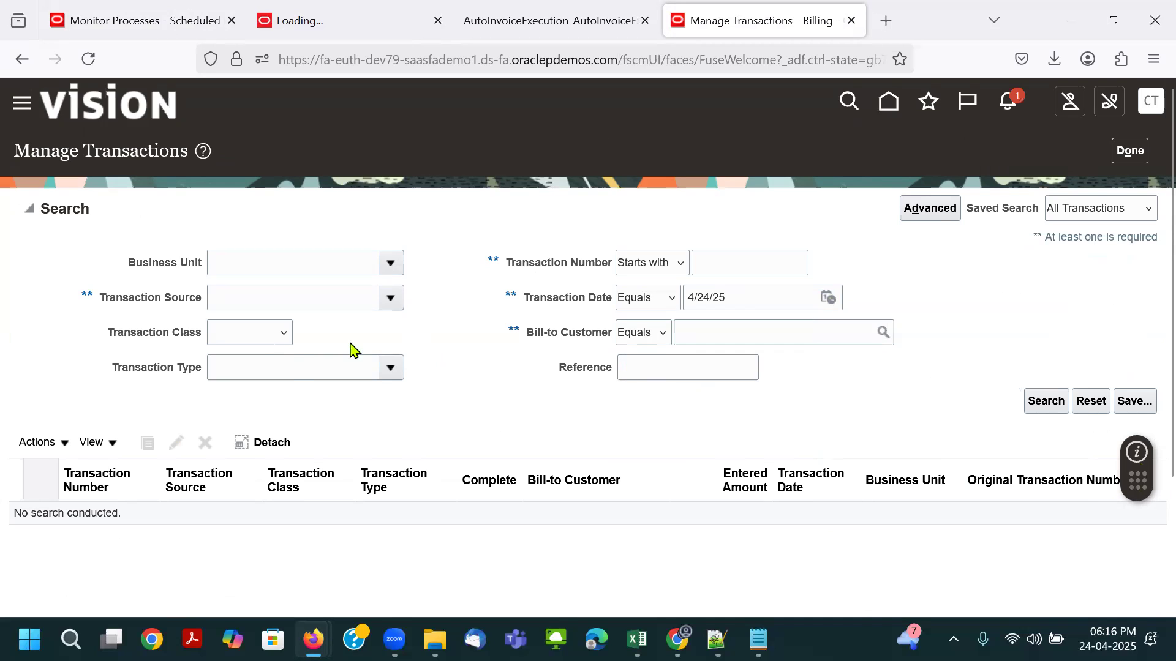
{"action": "left_click", "coordinate": [251, 335]}
{"action": "left_click", "coordinate": [253, 401]}
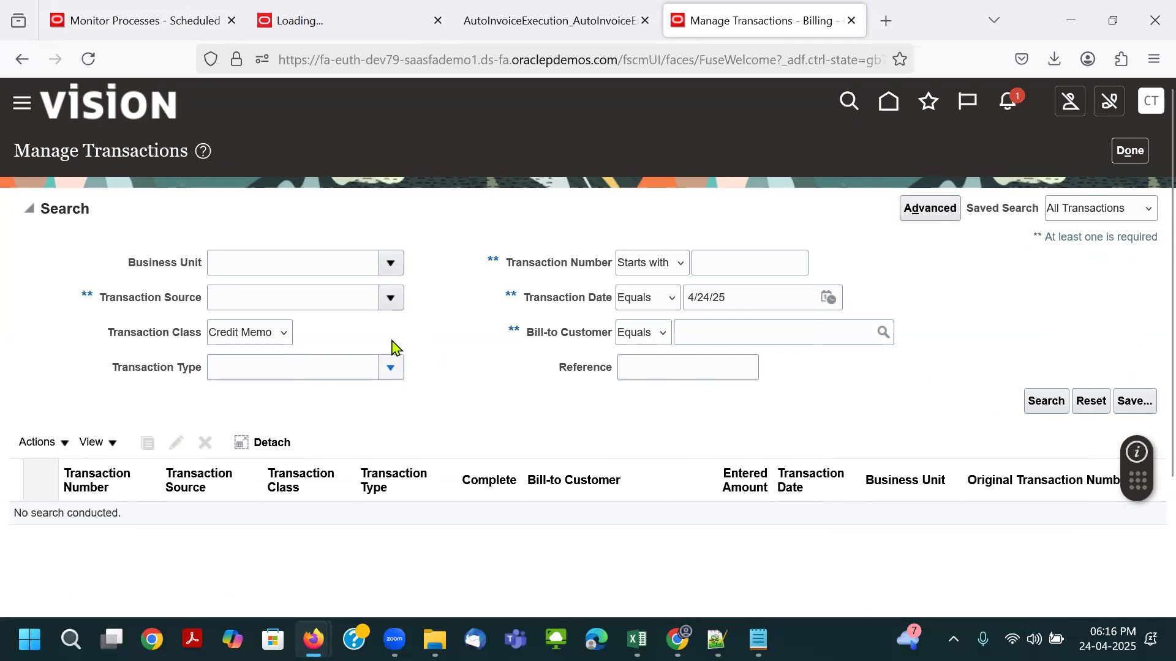
{"action": "left_click", "coordinate": [391, 298]}
{"action": "left_click", "coordinate": [317, 357]}
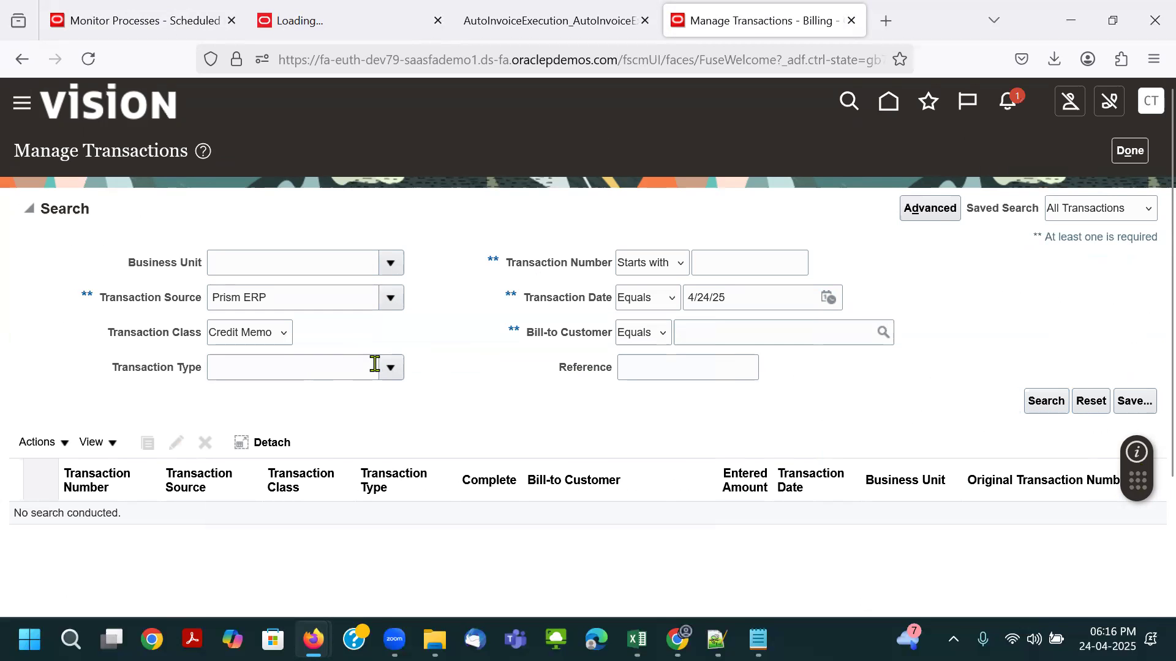
{"action": "key", "text": "Return"}
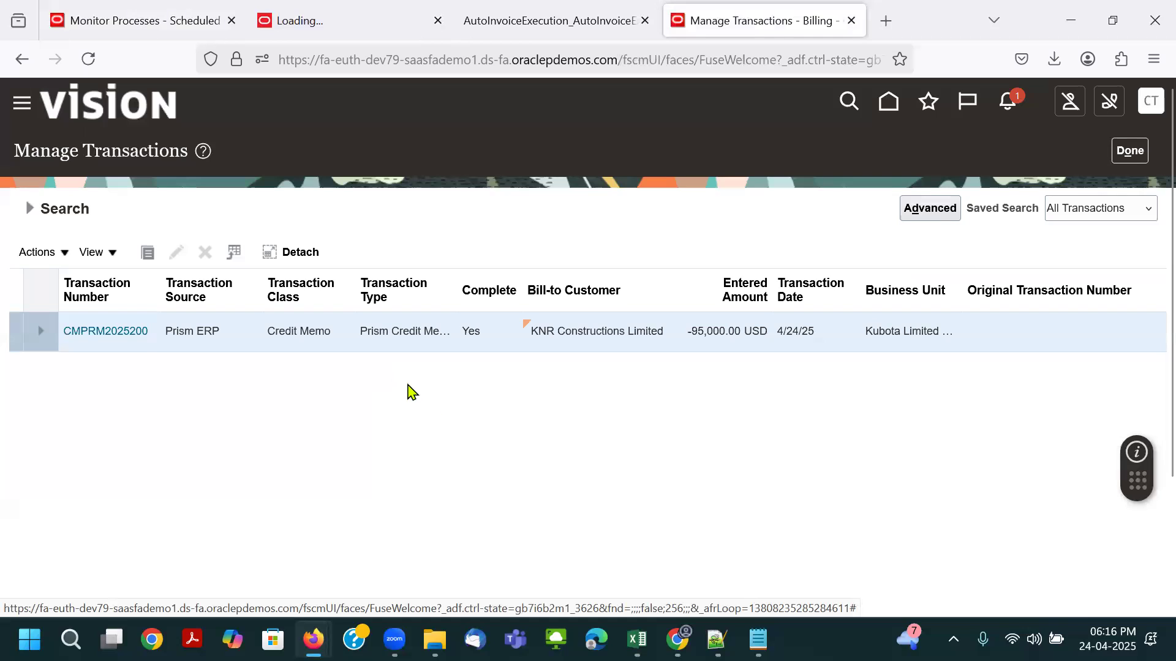
Step: Open the found credit memo and review its business unit, source, type, transaction total and credit memo lines
{"action": "left_click", "coordinate": [107, 334]}
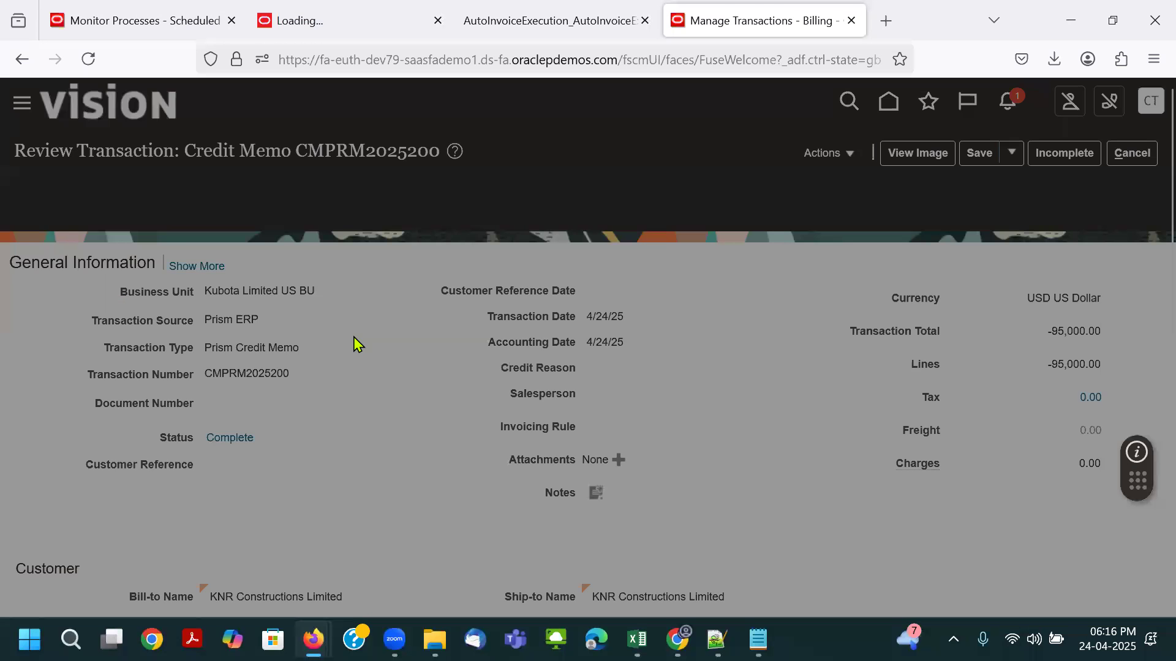
{"action": "left_click", "coordinate": [648, 248]}
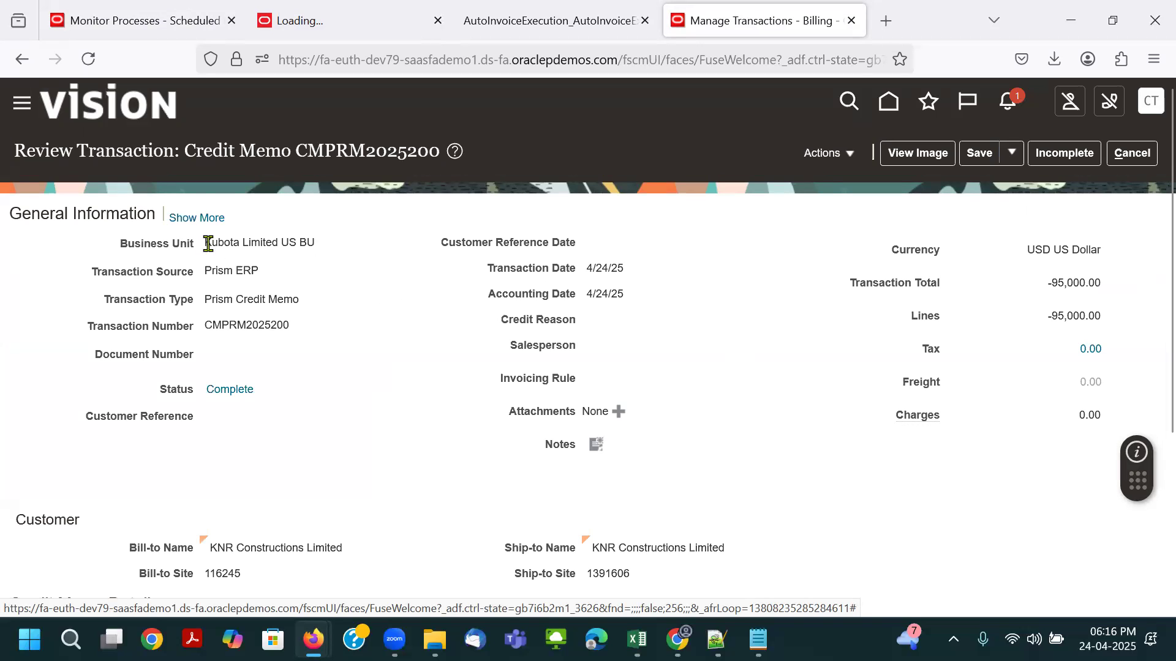
{"action": "left_click_drag", "start_coordinate": [209, 243], "coordinate": [329, 257]}
{"action": "triple_click", "coordinate": [212, 272]}
{"action": "triple_click", "coordinate": [220, 300]}
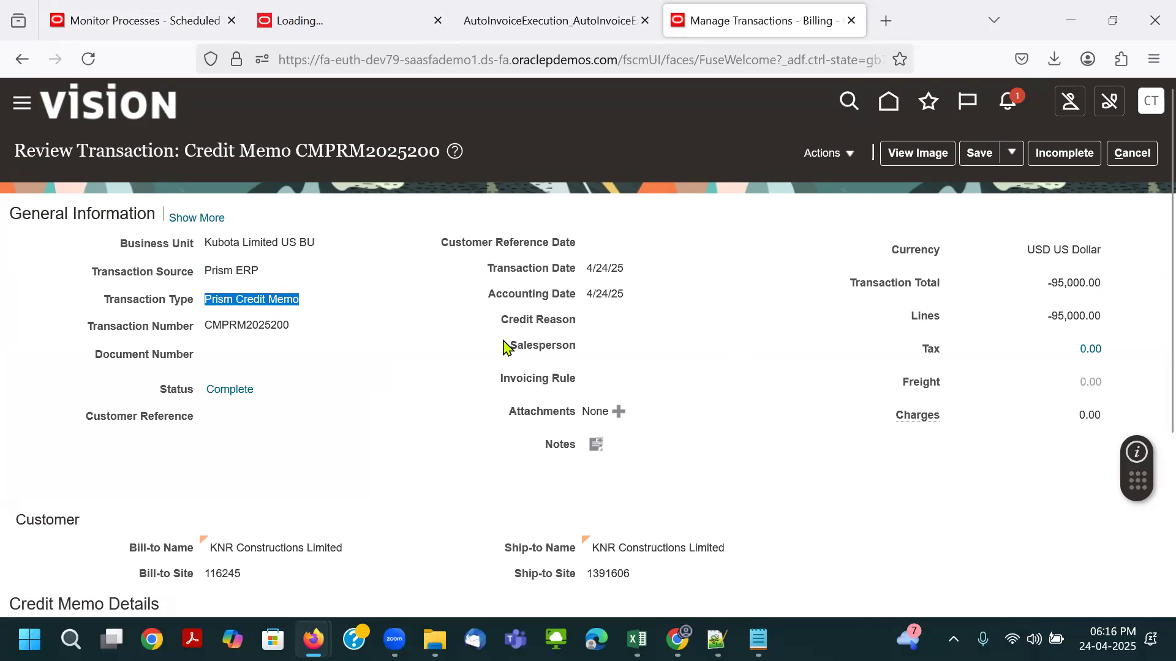
{"action": "triple_click", "coordinate": [1063, 309]}
{"action": "triple_click", "coordinate": [1097, 283]}
{"action": "scroll", "coordinate": [977, 380], "scroll_direction": "down", "scroll_amount": 4}
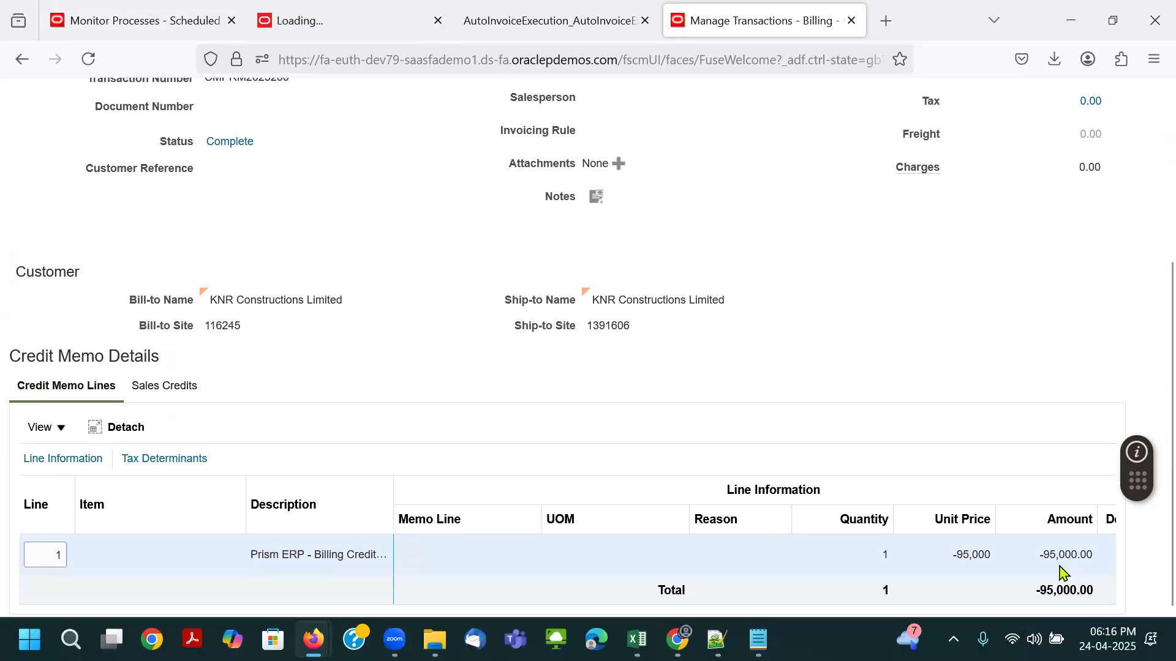
Step: Open the details of credit memo line 1, examine its Prism ERP context, SFDC CPQ ID, invoice number and revenue start date, and leave without saving
{"action": "key", "text": "ctrl+minus"}
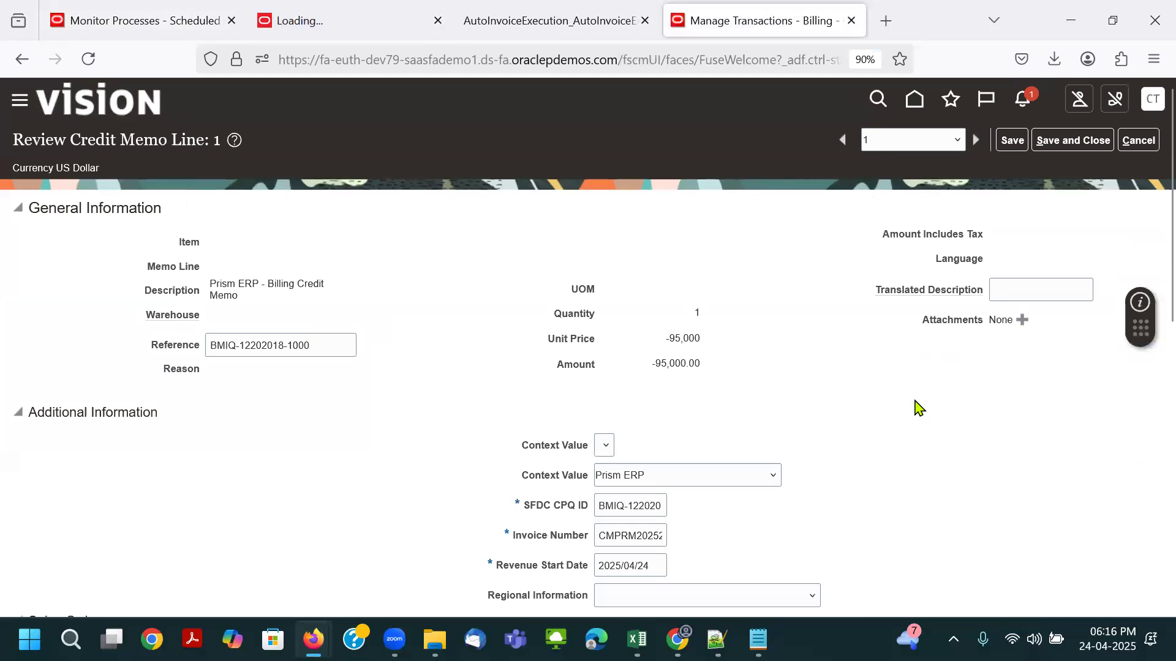
{"action": "scroll", "coordinate": [726, 473], "scroll_direction": "down", "scroll_amount": 3}
{"action": "left_click_drag", "start_coordinate": [602, 330], "coordinate": [774, 336]}
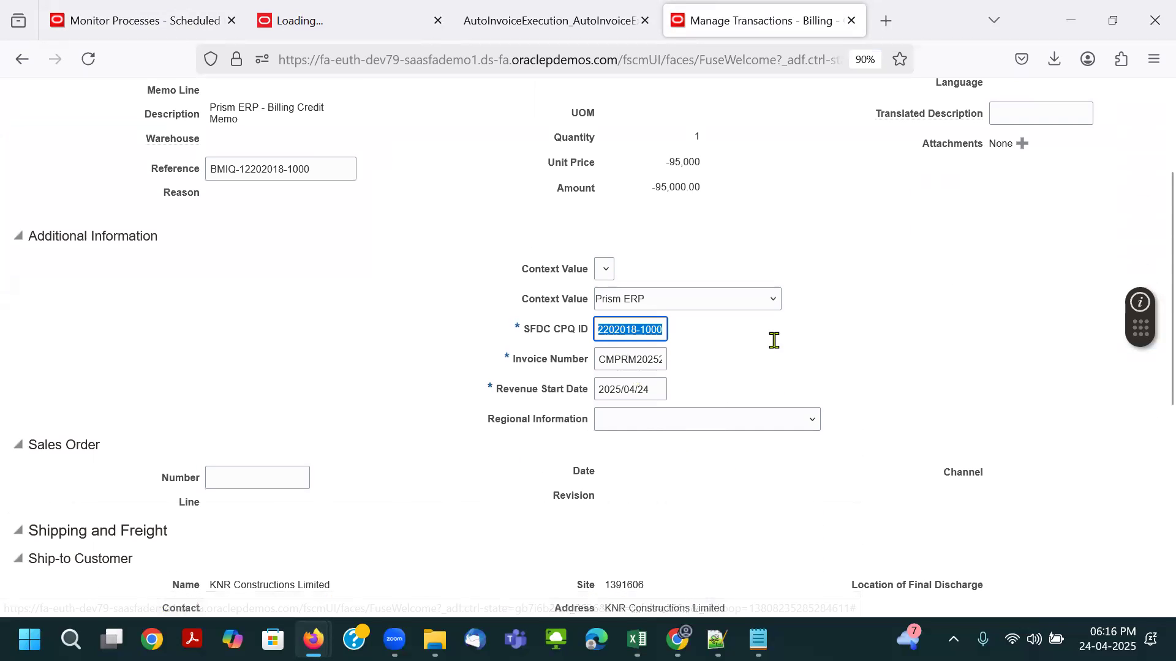
{"action": "left_click_drag", "start_coordinate": [611, 359], "coordinate": [798, 368]}
{"action": "left_click_drag", "start_coordinate": [646, 390], "coordinate": [508, 389]}
{"action": "left_click", "coordinate": [619, 306]}
{"action": "left_click", "coordinate": [973, 383]}
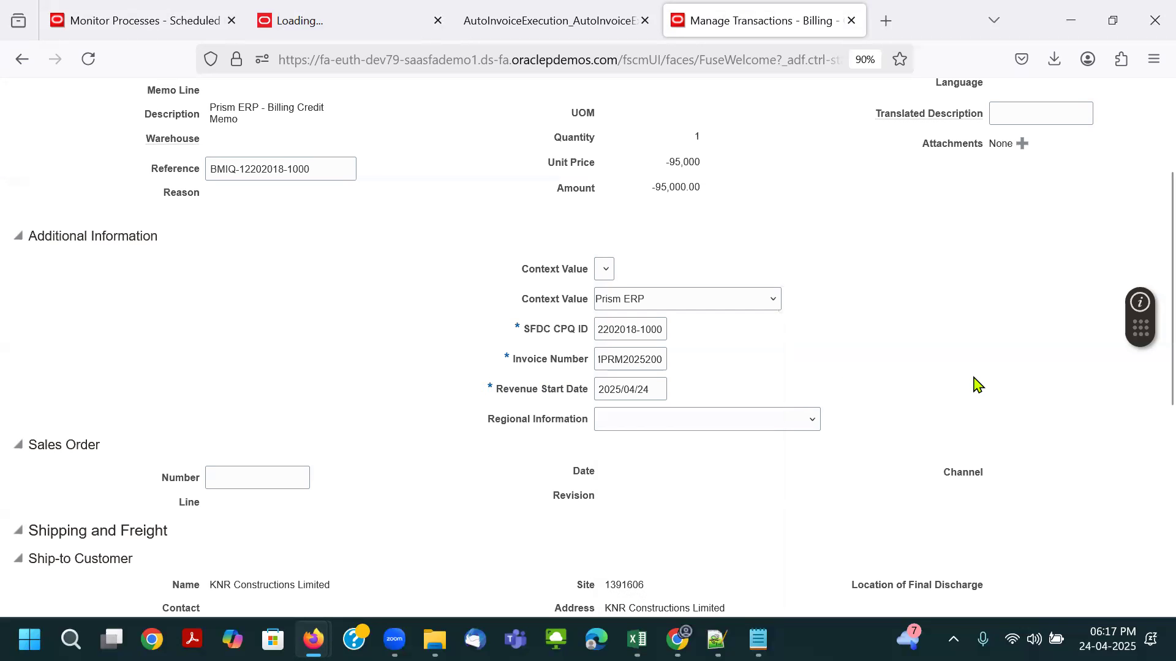
{"action": "scroll", "coordinate": [1005, 392], "scroll_direction": "up", "scroll_amount": 3}
{"action": "left_click", "coordinate": [1140, 141]}
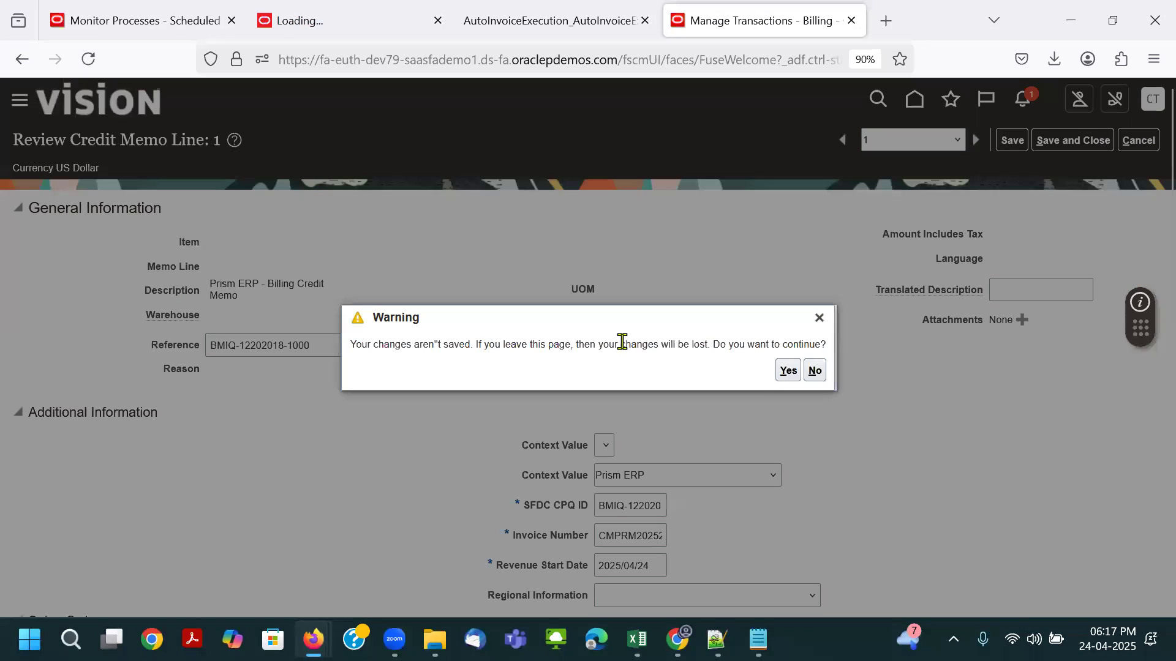
{"action": "left_click", "coordinate": [788, 370]}
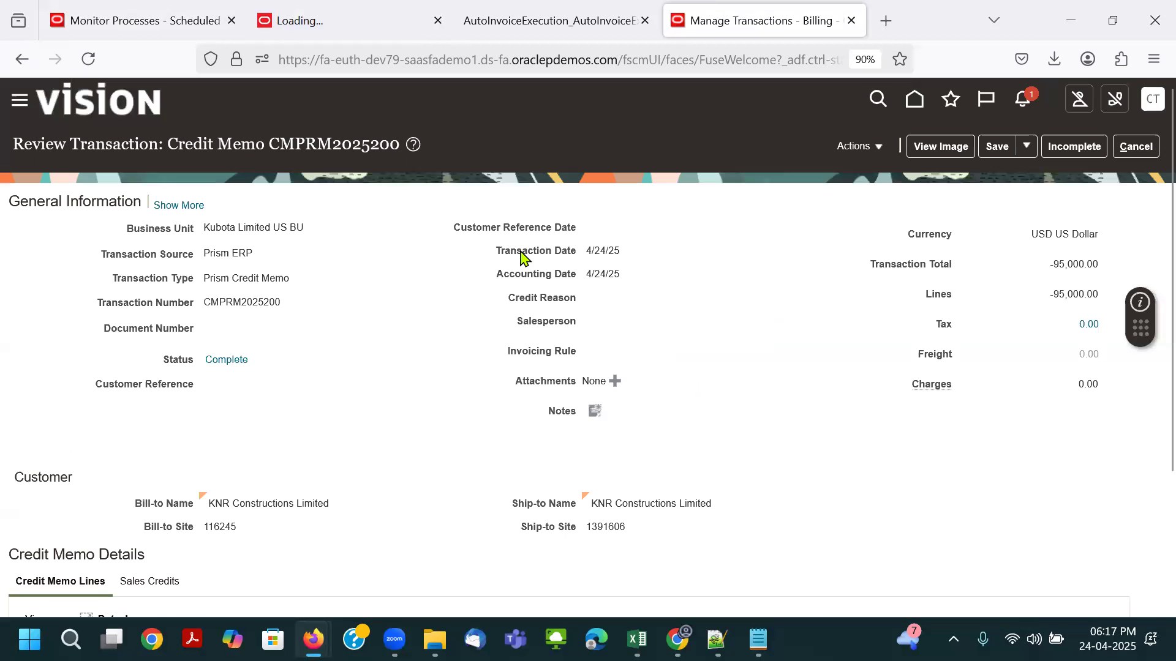
Step: Expand the credit memo's general information and review its customer and miscellaneous details
{"action": "left_click", "coordinate": [179, 206]}
{"action": "scroll", "coordinate": [328, 380], "scroll_direction": "down", "scroll_amount": 5}
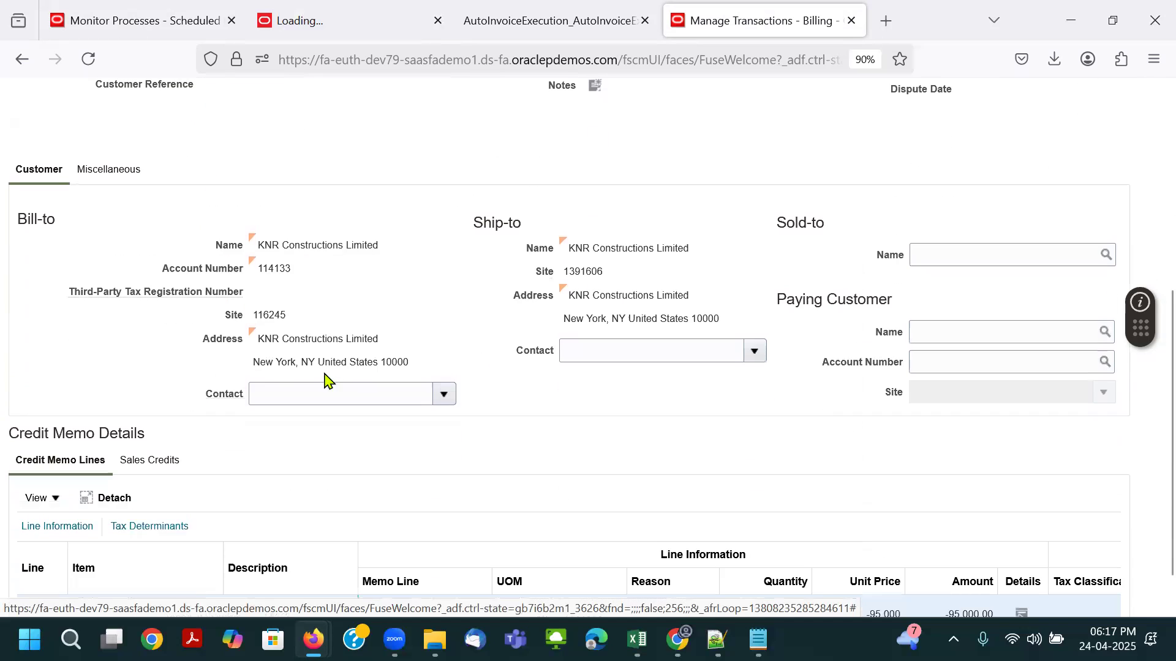
{"action": "left_click", "coordinate": [124, 171]}
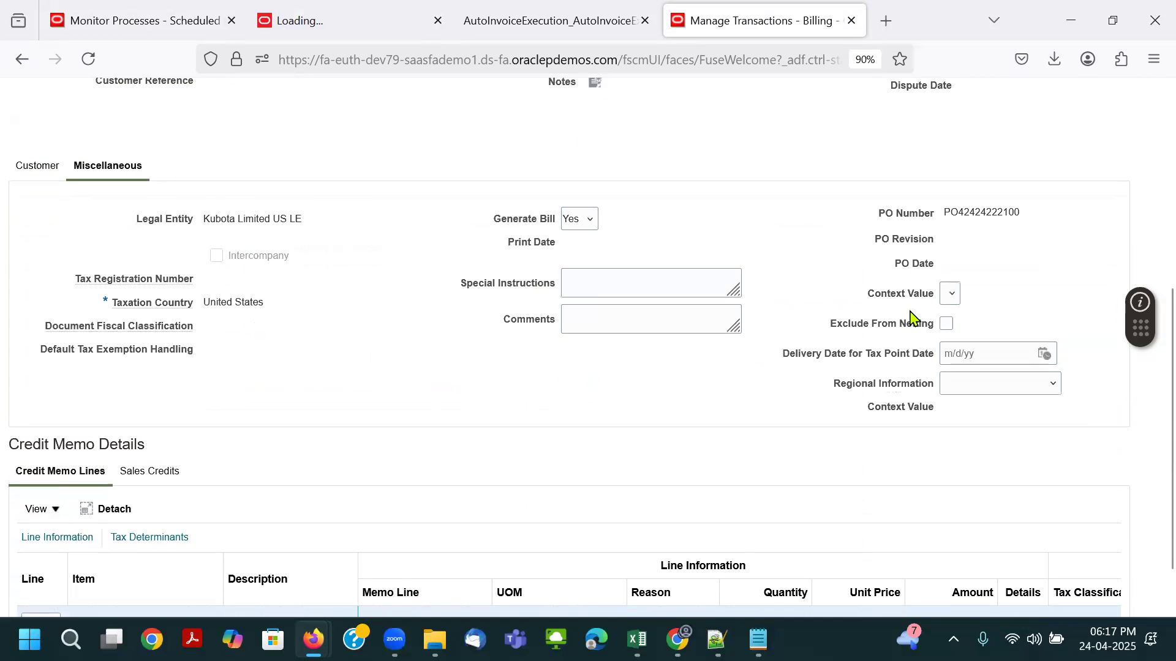
Step: Review the credit memo's PO number, customer reference and general information
{"action": "scroll", "coordinate": [986, 317], "scroll_direction": "up", "scroll_amount": 3}
{"action": "double_click", "coordinate": [1000, 387]}
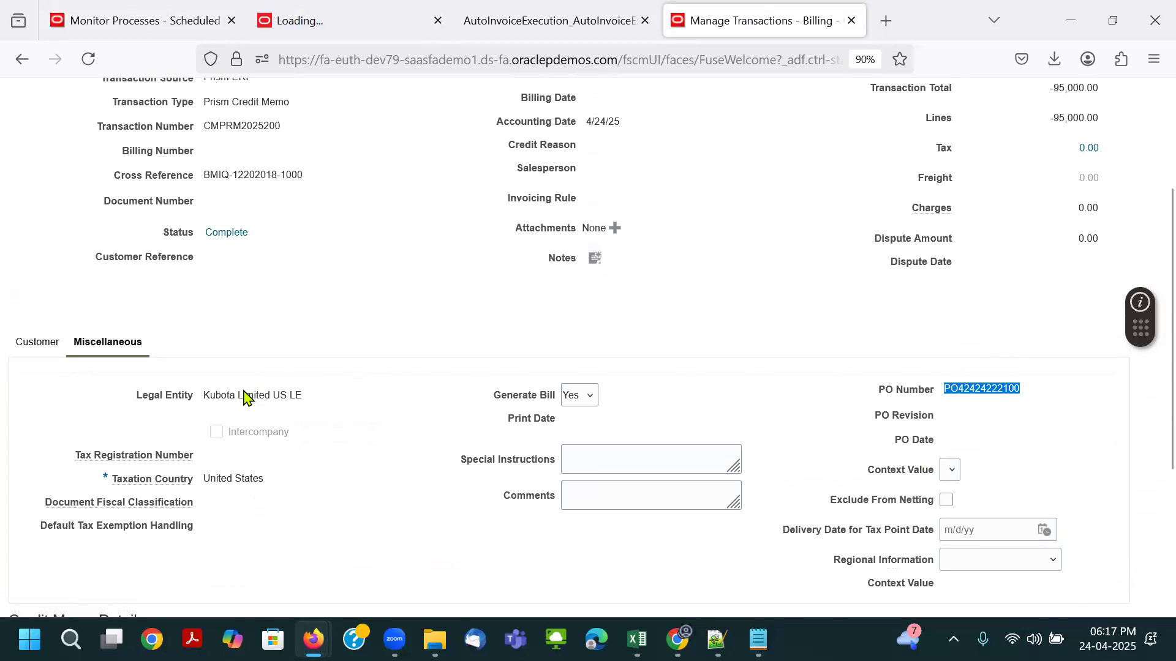
{"action": "double_click", "coordinate": [170, 257]}
{"action": "scroll", "coordinate": [648, 469], "scroll_direction": "up", "scroll_amount": 3}
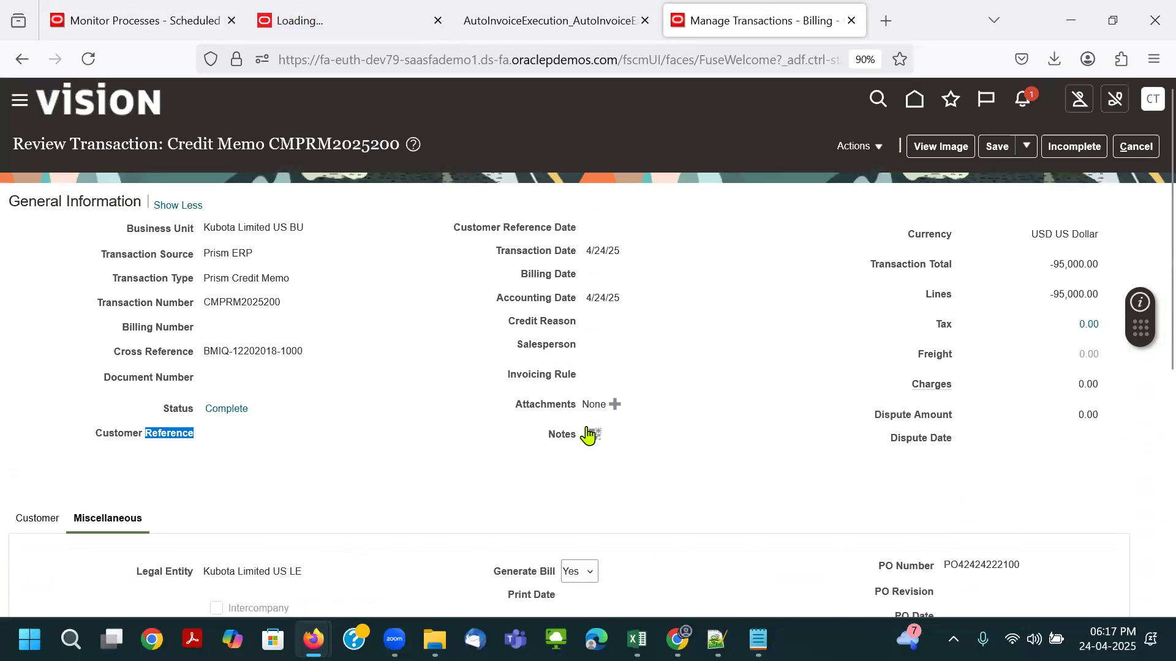
Step: Open the credit memo's distributions, agreeing to save the transaction first, and examine the account segments of the Receivable and Revenue distributions
{"action": "left_click", "coordinate": [882, 152]}
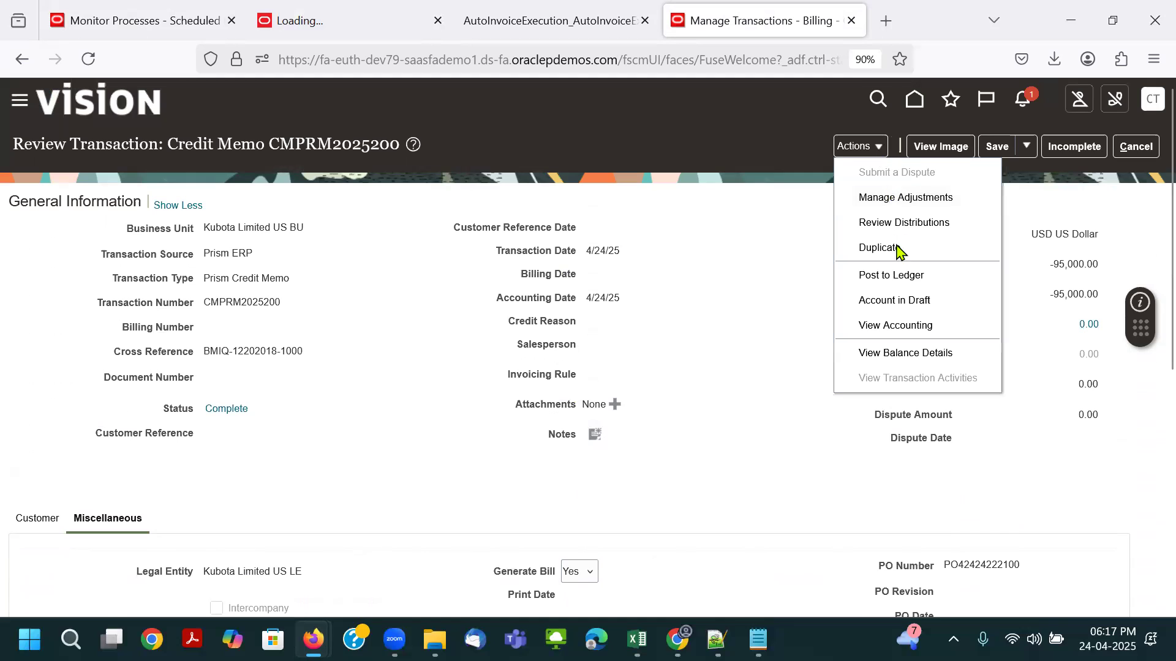
{"action": "left_click", "coordinate": [899, 224]}
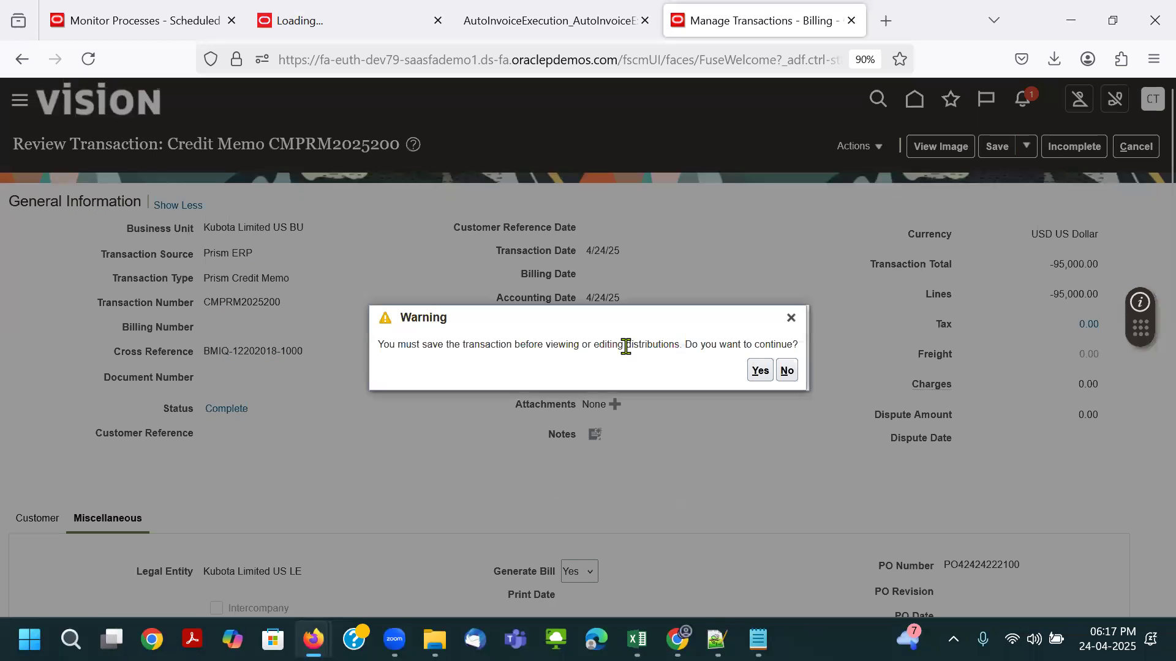
{"action": "left_click", "coordinate": [763, 373]}
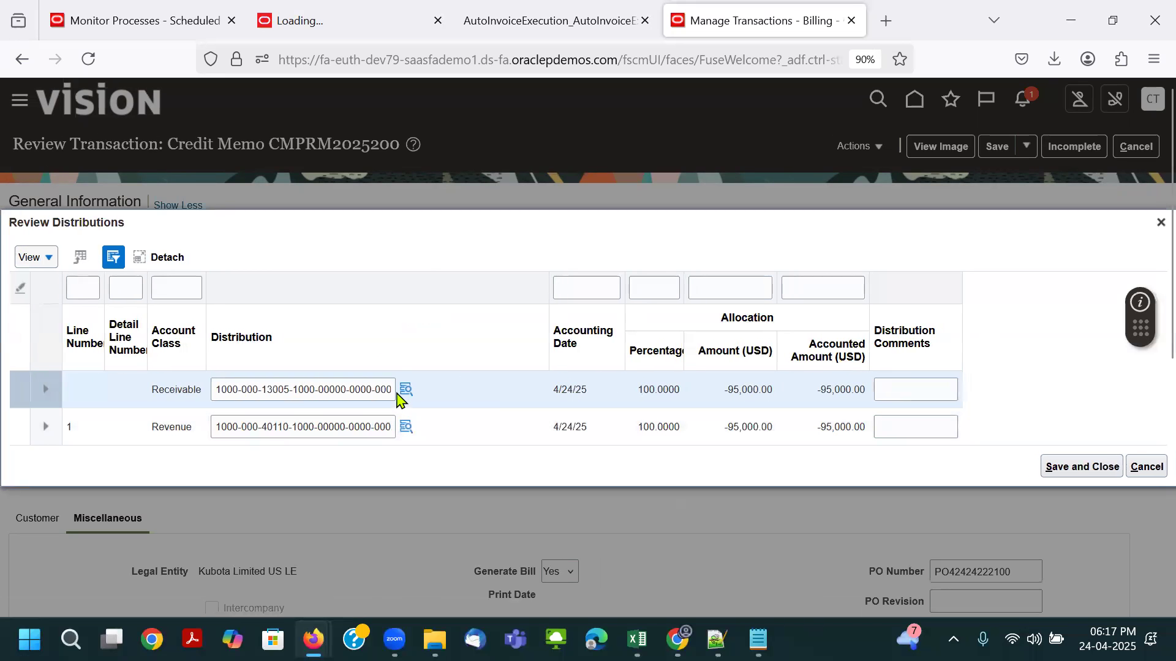
{"action": "left_click", "coordinate": [406, 390]}
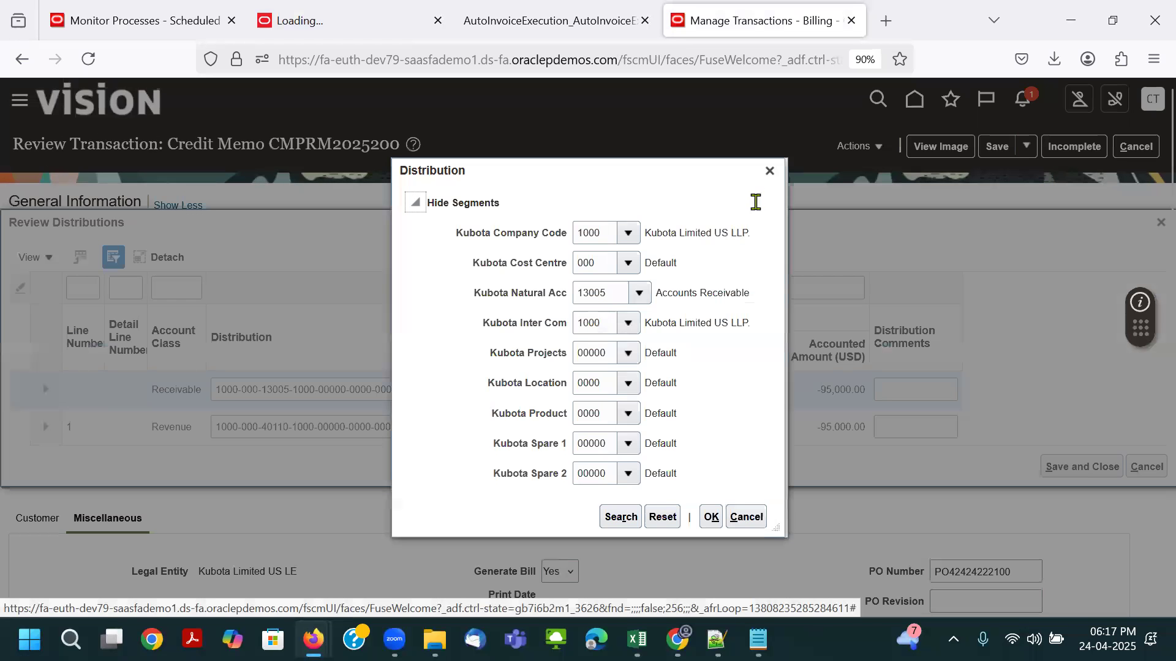
{"action": "left_click", "coordinate": [770, 171]}
{"action": "left_click", "coordinate": [406, 427]}
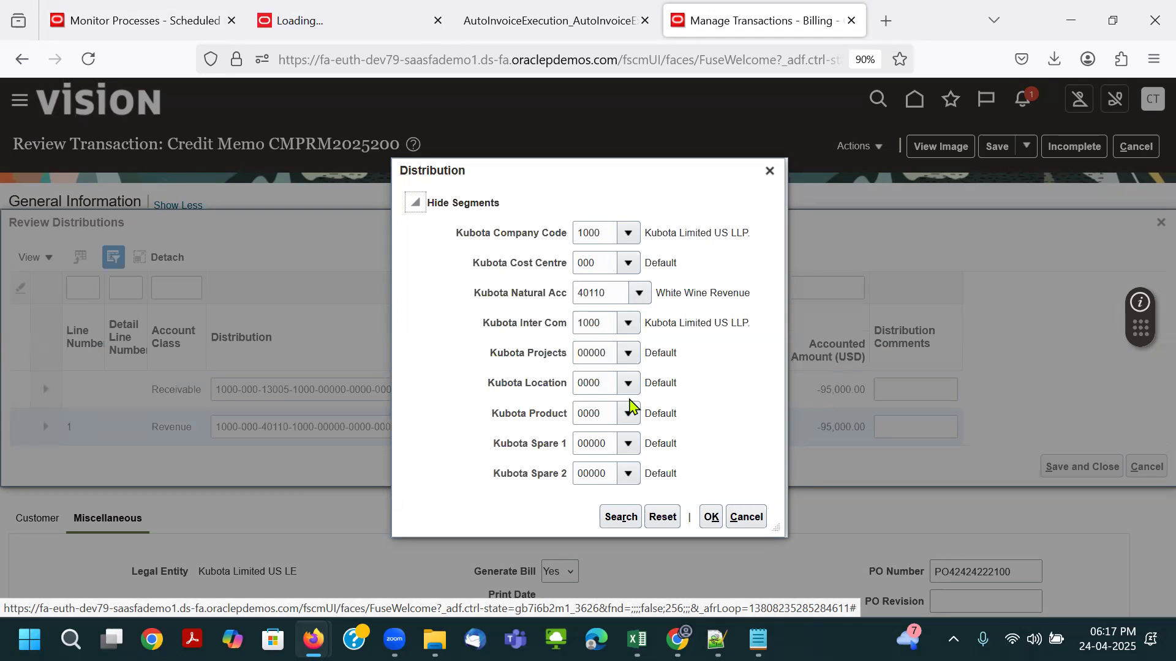
Step: Switch to the Excel AutoInvoice import template and compare the RA_INTERFACE_LINES_ALL credit memo line with the RA_INTERFACE_DISTRIBUTIONS_ALL sheet
{"action": "key", "text": "alt+Tab"}
{"action": "key", "text": "alt+Tab"}
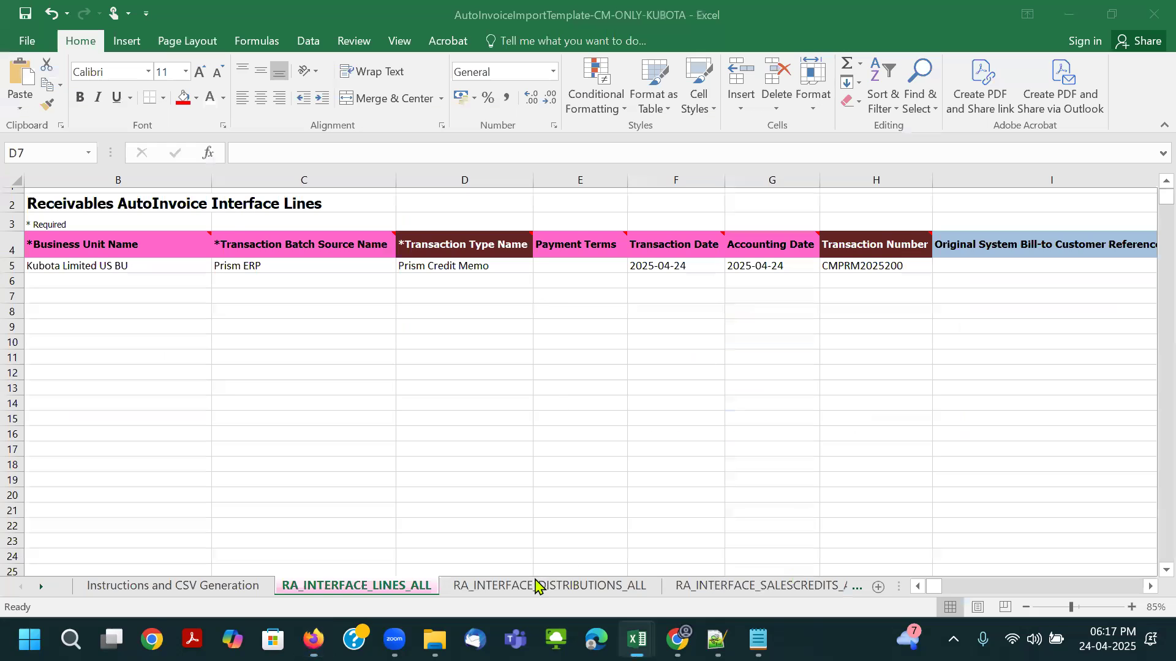
{"action": "left_click", "coordinate": [539, 585]}
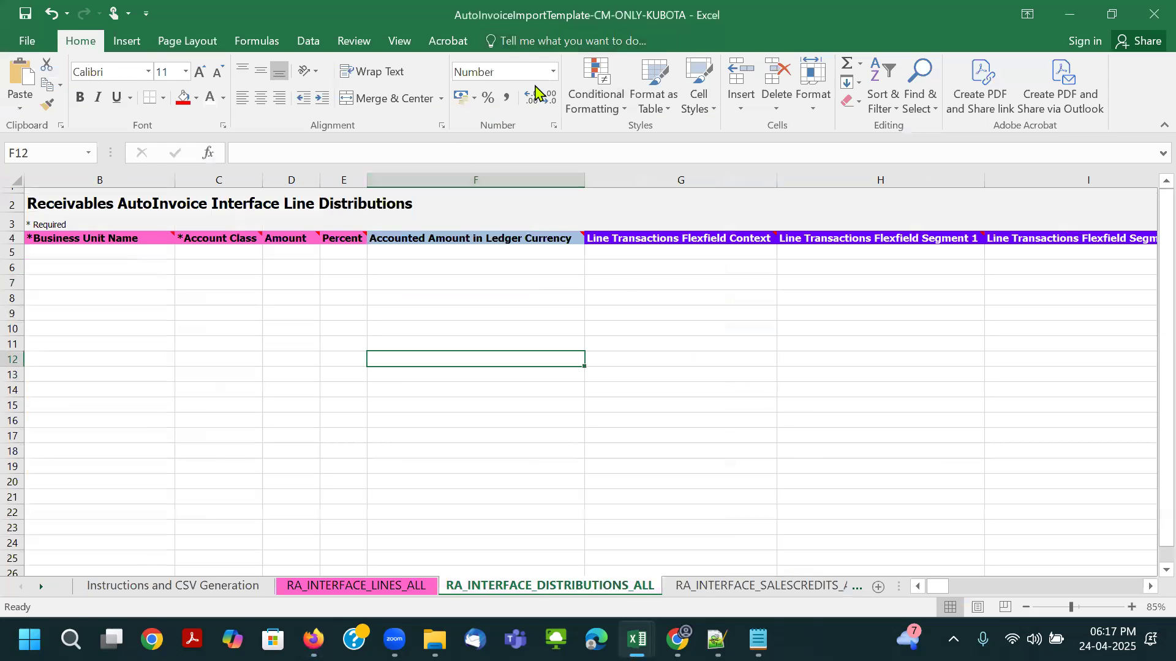
{"action": "left_click", "coordinate": [380, 586]}
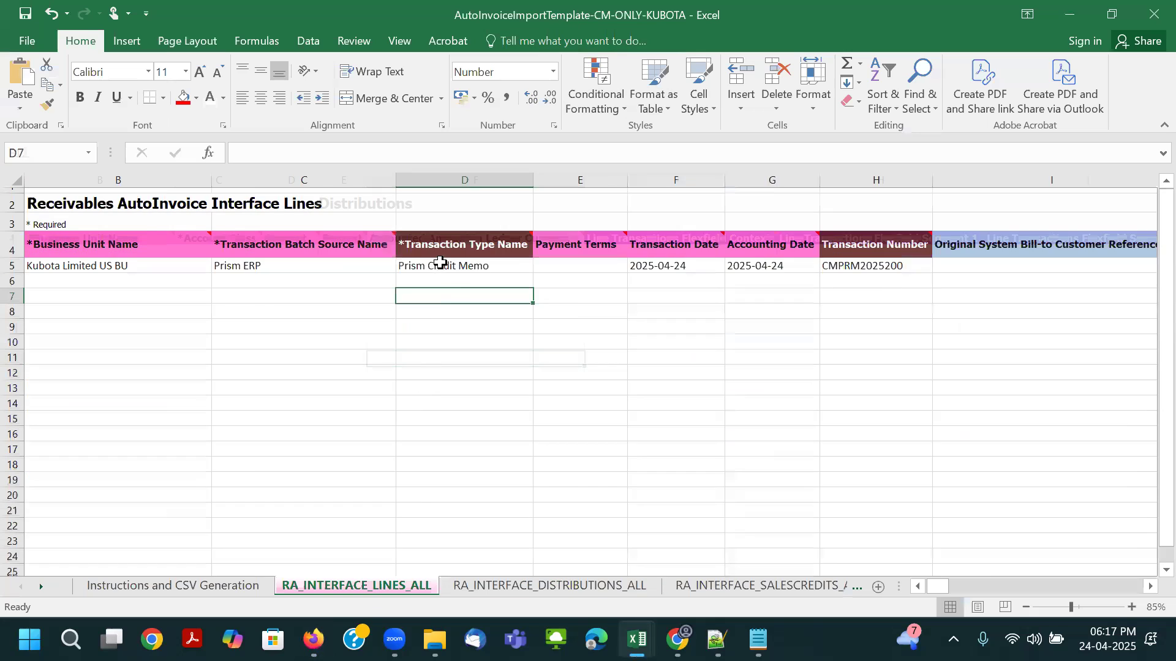
{"action": "left_click", "coordinate": [440, 263]}
{"action": "scroll", "coordinate": [484, 367], "scroll_direction": "up", "scroll_amount": 1, "text": "ctrl"}
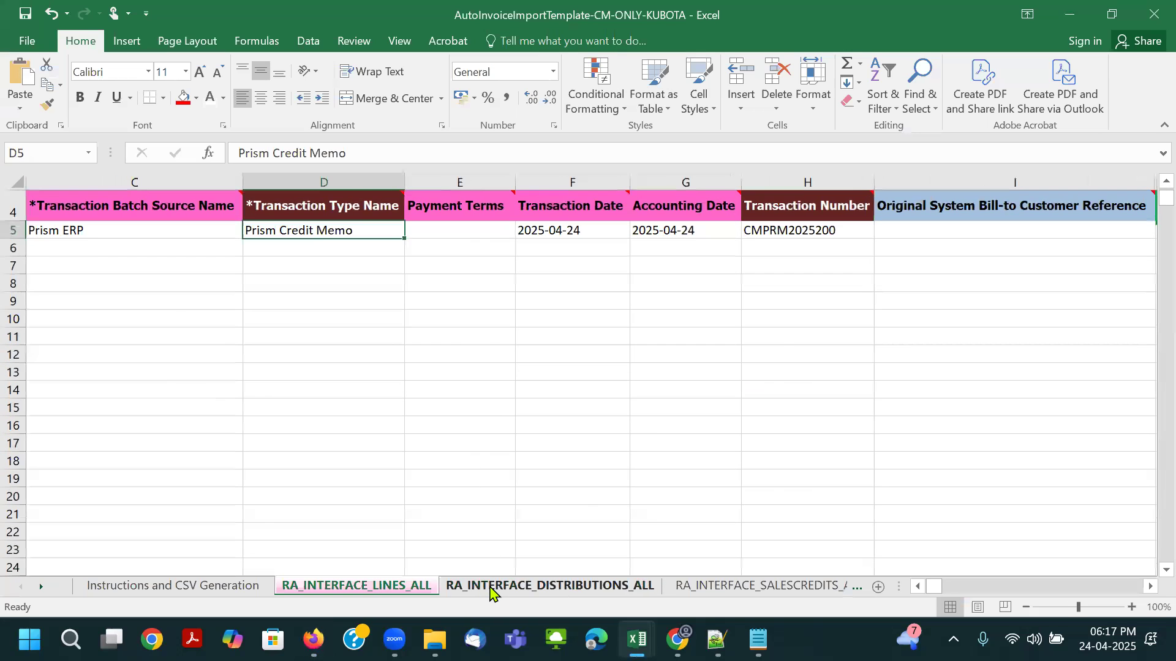
{"action": "left_click", "coordinate": [490, 591]}
{"action": "left_click", "coordinate": [420, 286]}
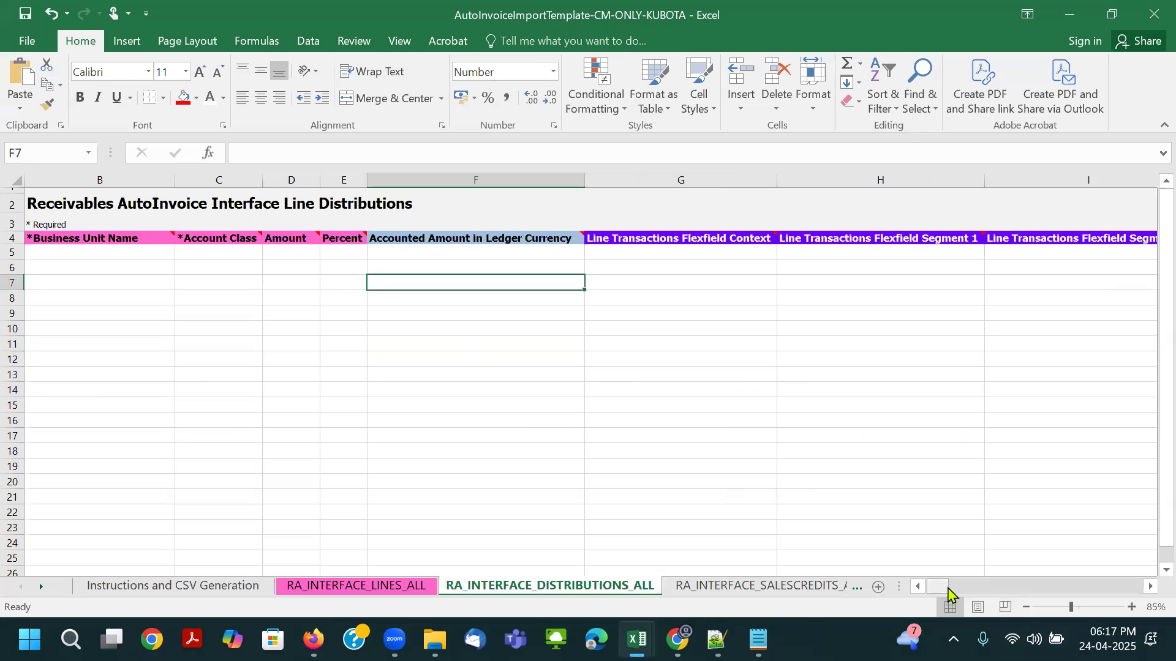
{"action": "left_click", "coordinate": [420, 347]}
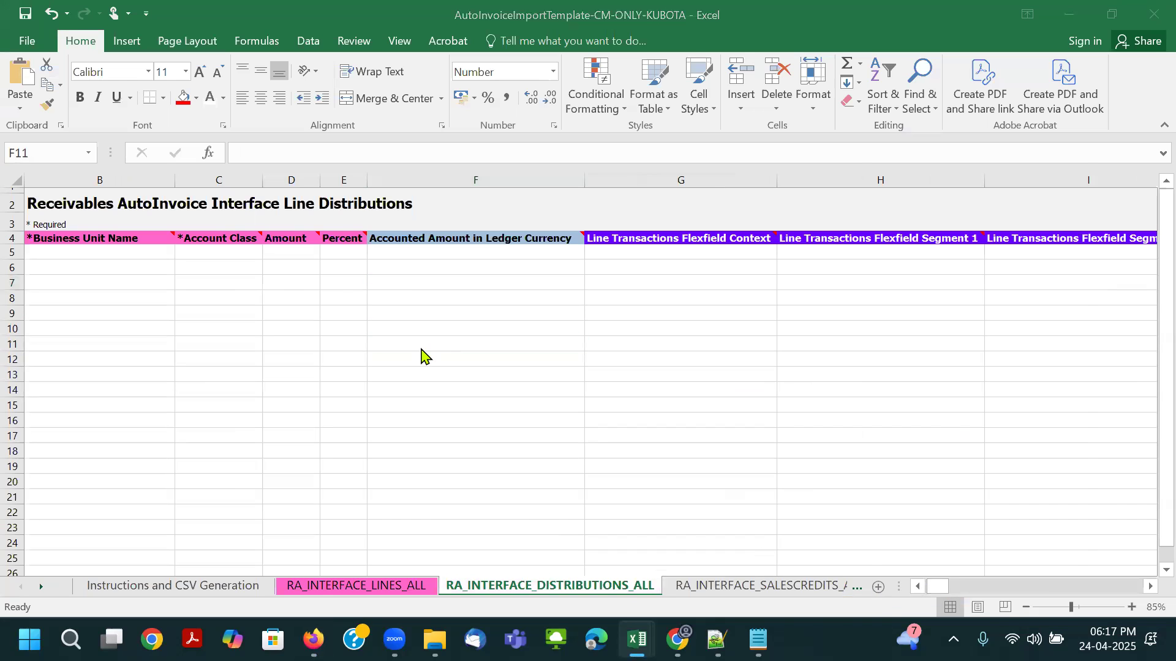
Step: Return to Oracle Fusion in the browser, leave the revenue account segments and the distributions without saving, and look over the credit memo
{"action": "key", "text": "alt+Tab"}
{"action": "left_click", "coordinate": [768, 169]}
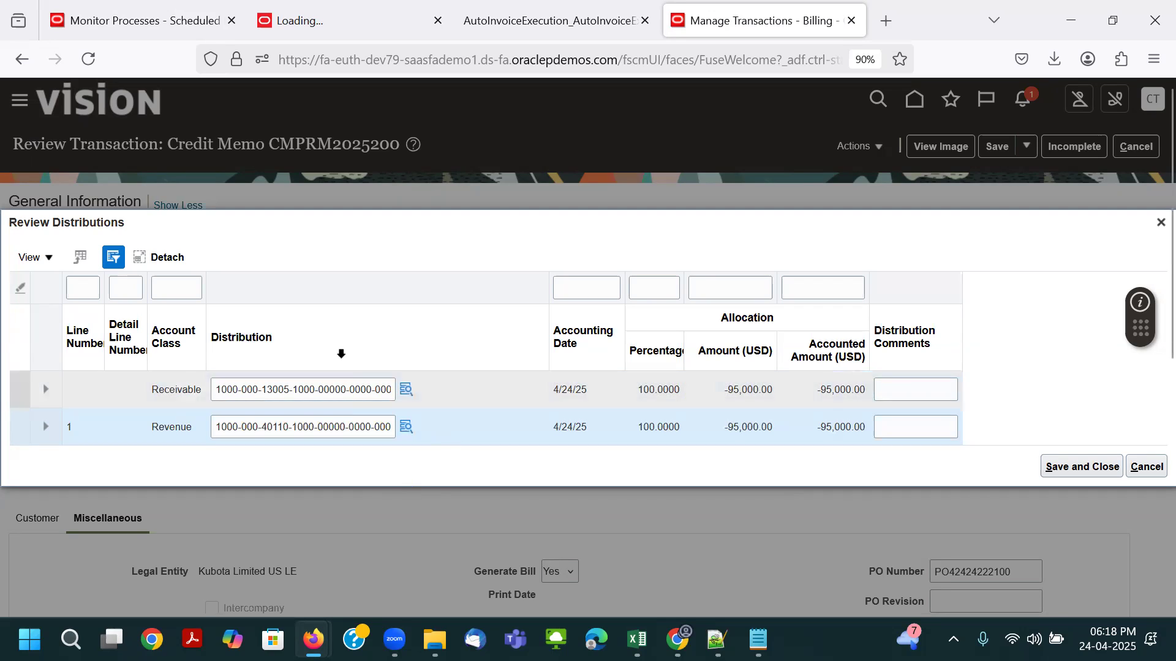
{"action": "left_click", "coordinate": [1147, 467]}
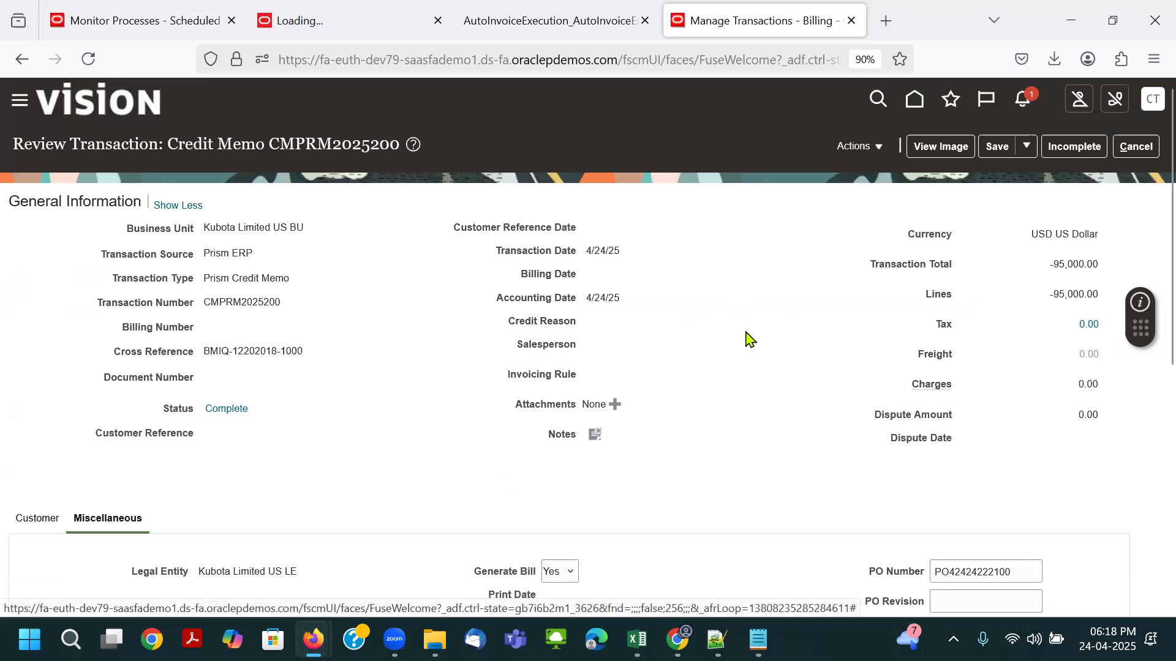
{"action": "scroll", "coordinate": [747, 336], "scroll_direction": "down", "scroll_amount": 7}
{"action": "scroll", "coordinate": [795, 354], "scroll_direction": "up", "scroll_amount": 4}
{"action": "scroll", "coordinate": [328, 338], "scroll_direction": "up", "scroll_amount": 3}
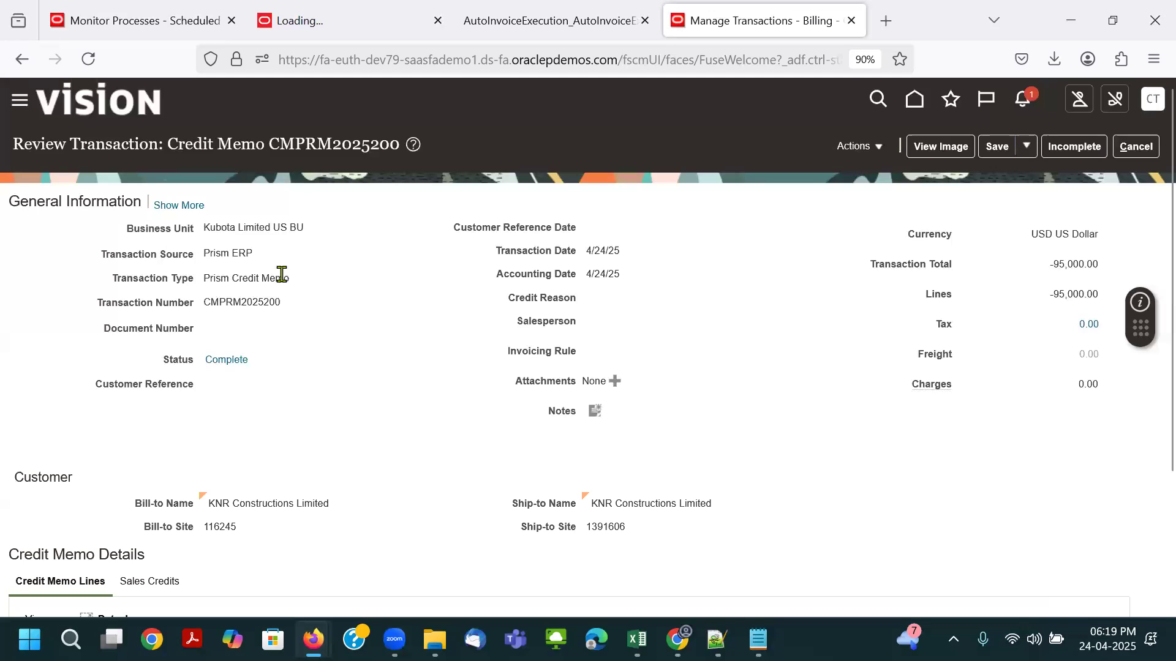
Step: Set the credit memo to incomplete and review its editable general information, customer and line fields
{"action": "left_click", "coordinate": [1074, 147]}
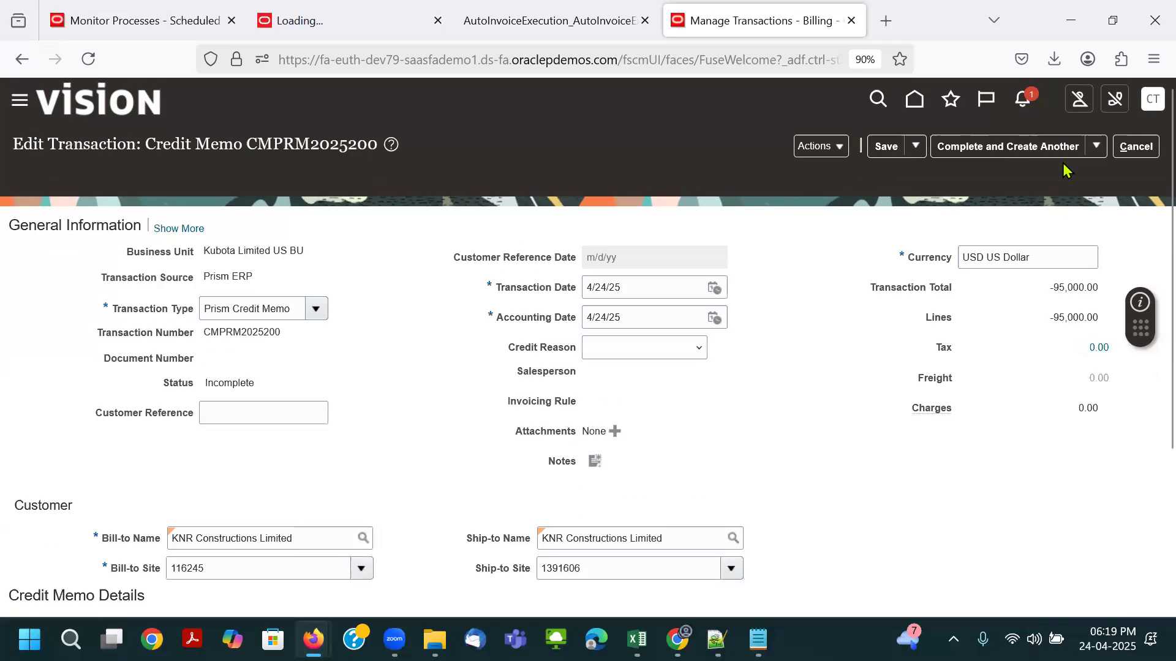
{"action": "scroll", "coordinate": [233, 309], "scroll_direction": "down", "scroll_amount": 3}
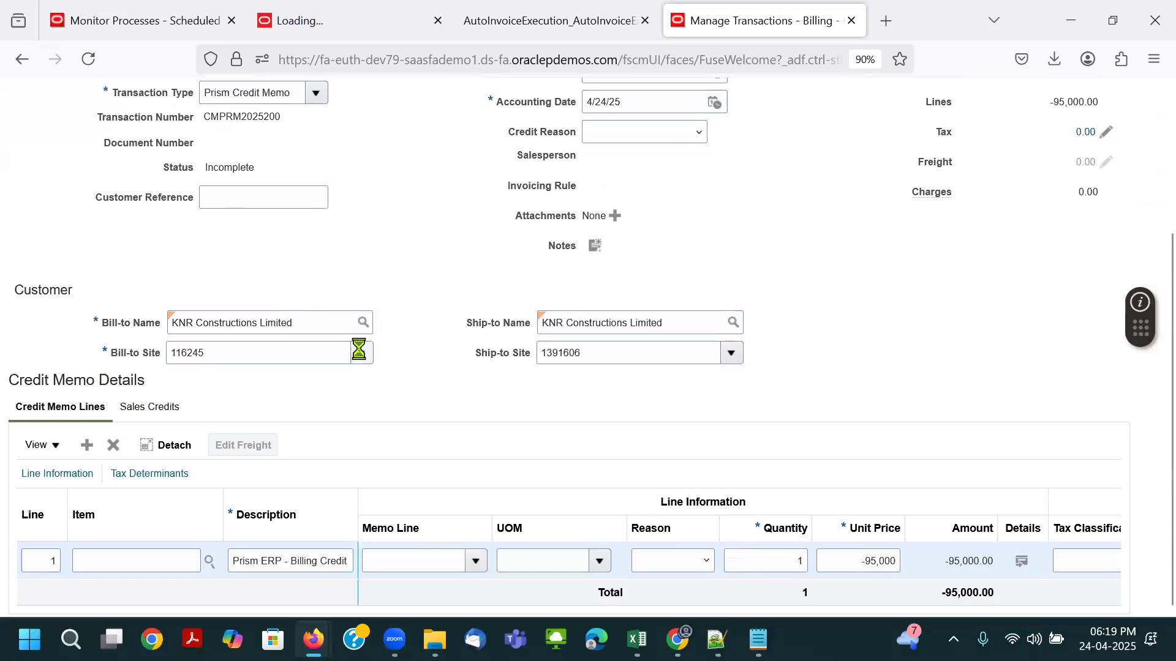
{"action": "scroll", "coordinate": [935, 485], "scroll_direction": "up", "scroll_amount": 3}
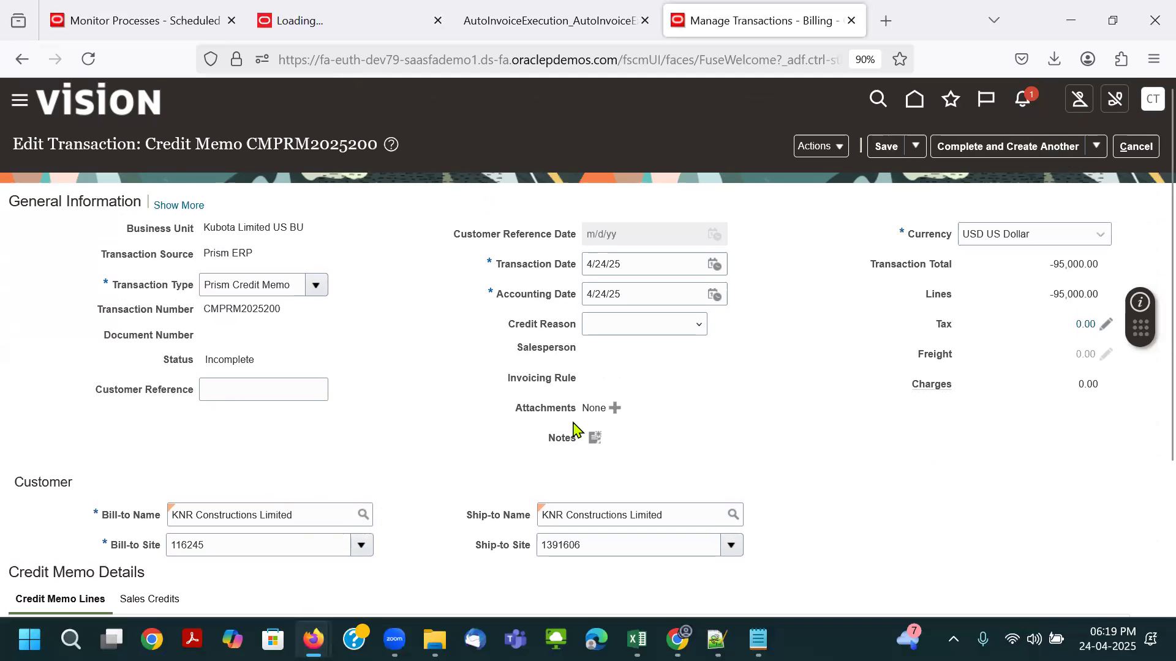
{"action": "scroll", "coordinate": [674, 423], "scroll_direction": "down", "scroll_amount": 3}
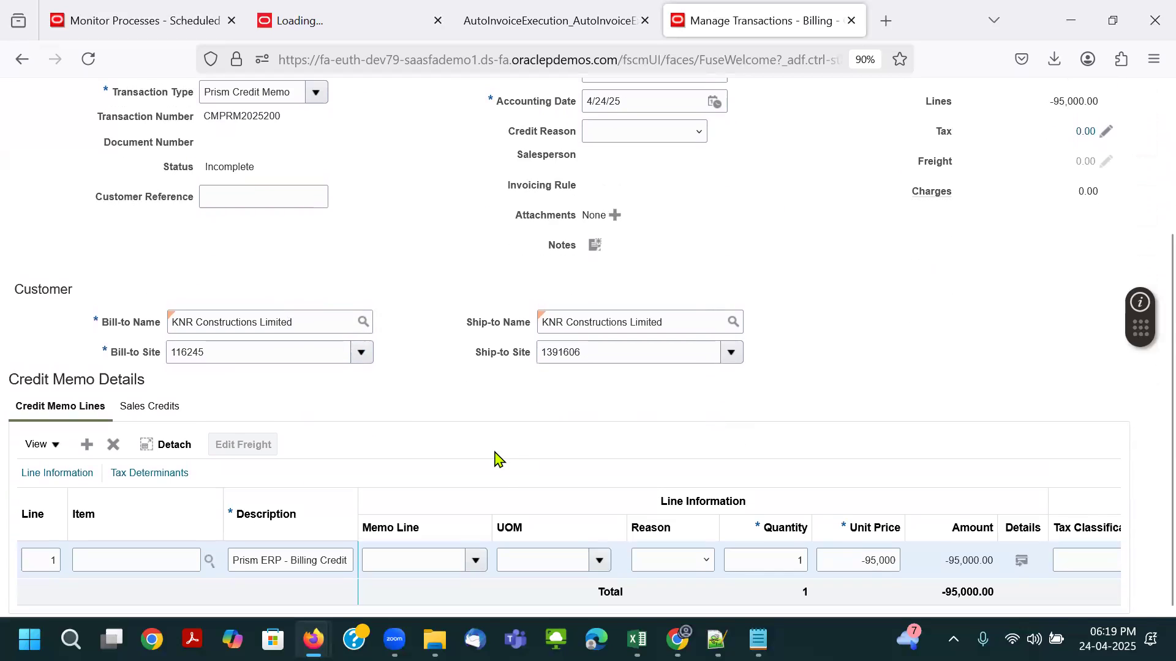
{"action": "scroll", "coordinate": [737, 388], "scroll_direction": "up", "scroll_amount": 3}
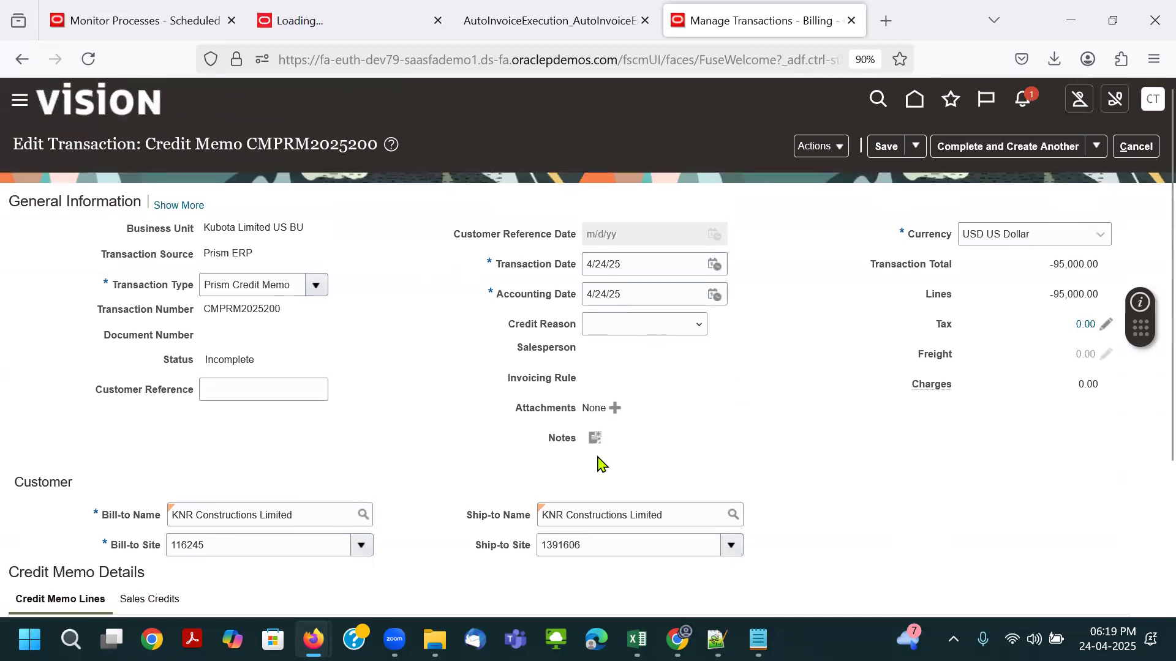
{"action": "scroll", "coordinate": [599, 464], "scroll_direction": "down", "scroll_amount": 3}
{"action": "scroll", "coordinate": [858, 377], "scroll_direction": "up", "scroll_amount": 3}
Step: Examine the completion options and the status and line details of the incomplete credit memo
{"action": "left_click", "coordinate": [1094, 146]}
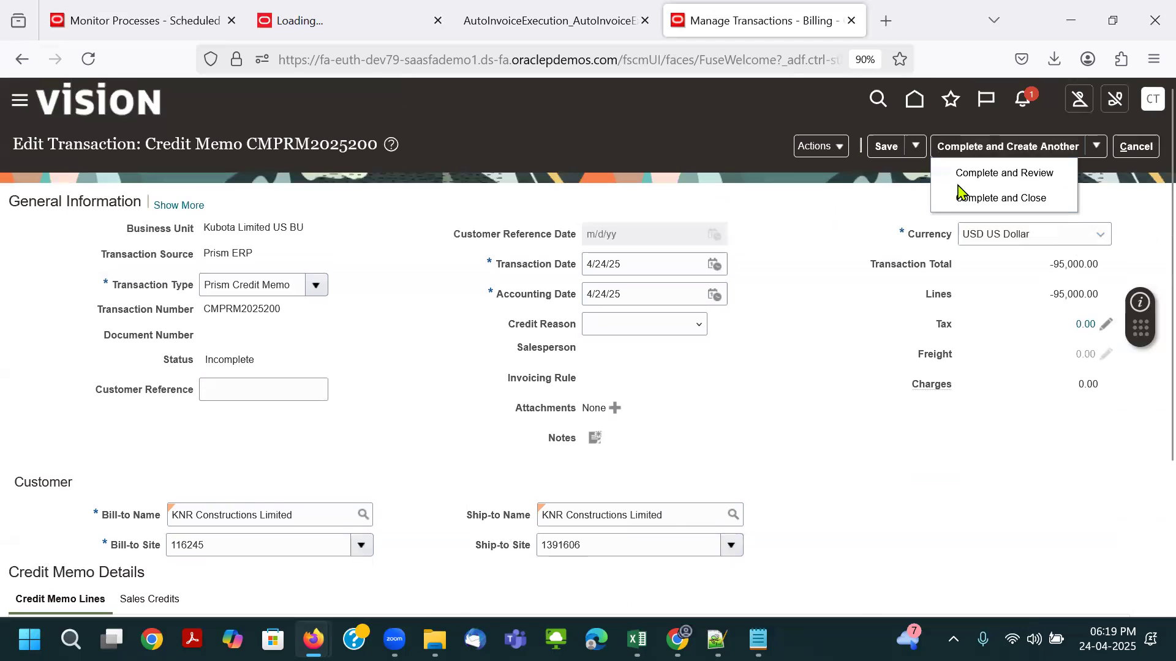
{"action": "scroll", "coordinate": [829, 263], "scroll_direction": "down", "scroll_amount": 2}
{"action": "left_click", "coordinate": [1005, 86]}
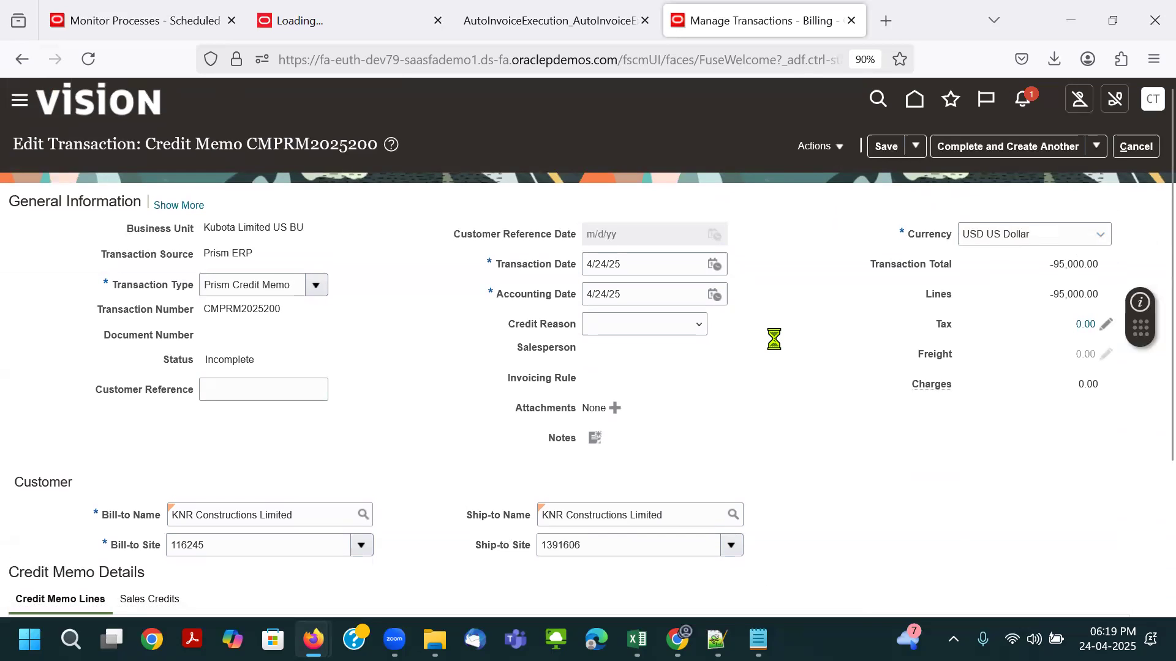
{"action": "scroll", "coordinate": [774, 339], "scroll_direction": "down", "scroll_amount": 3}
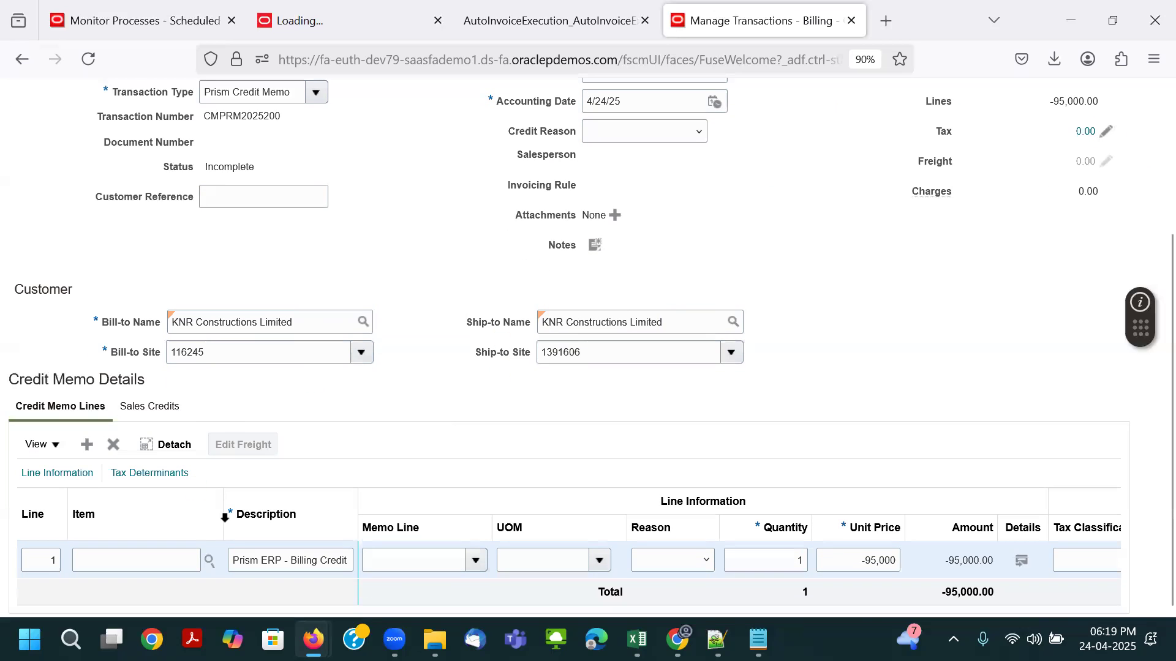
{"action": "scroll", "coordinate": [44, 315], "scroll_direction": "up", "scroll_amount": 3}
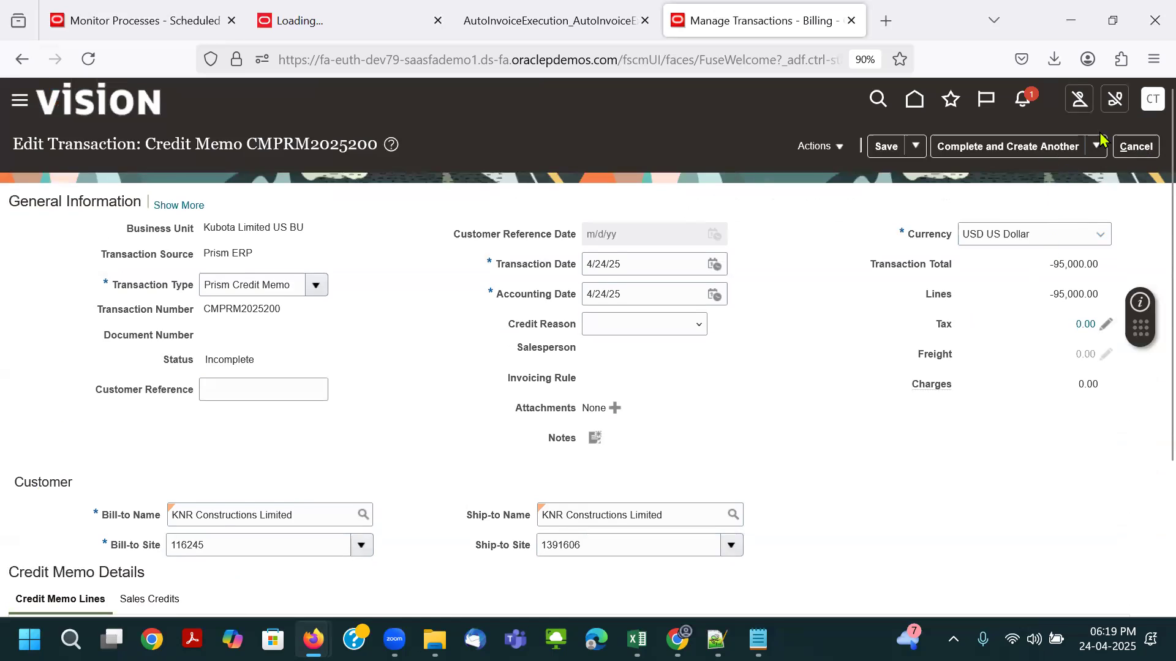
{"action": "left_click", "coordinate": [1068, 161]}
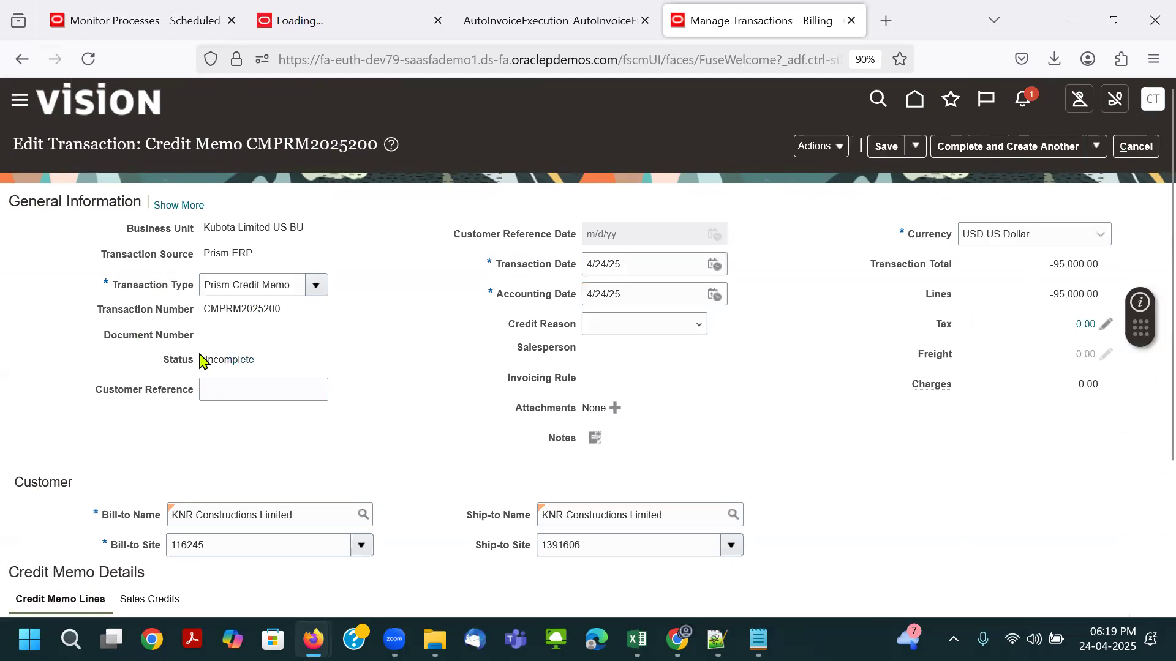
Step: Complete the credit memo with the Complete and Review option
{"action": "scroll", "coordinate": [451, 476], "scroll_direction": "down", "scroll_amount": 3}
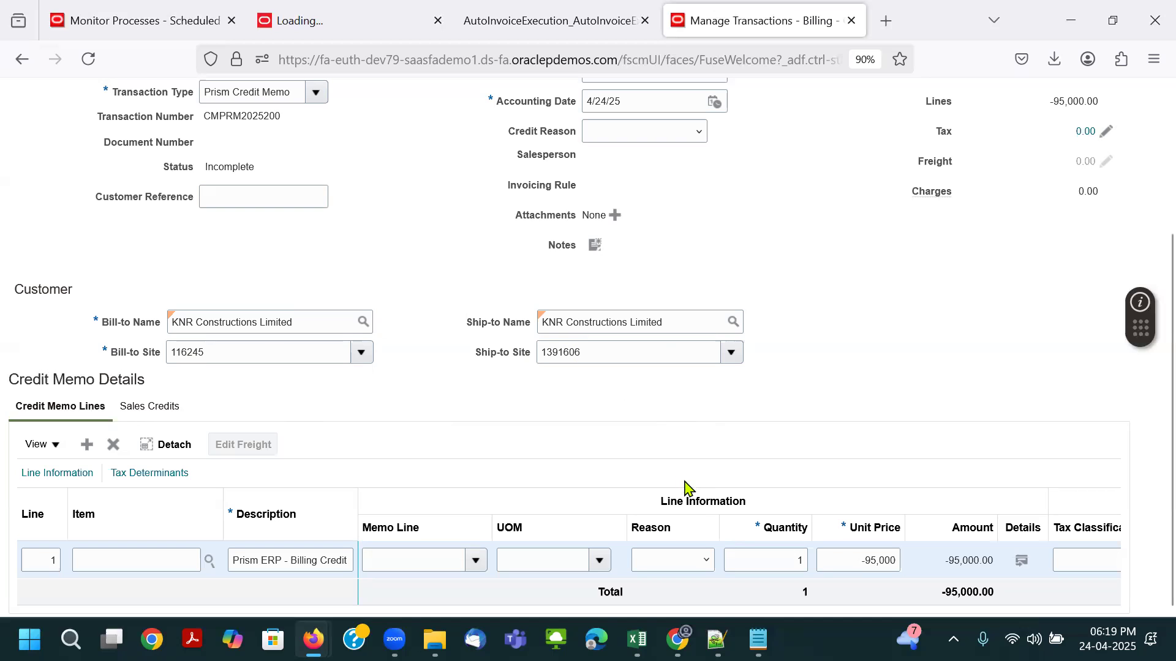
{"action": "scroll", "coordinate": [686, 487], "scroll_direction": "up", "scroll_amount": 3}
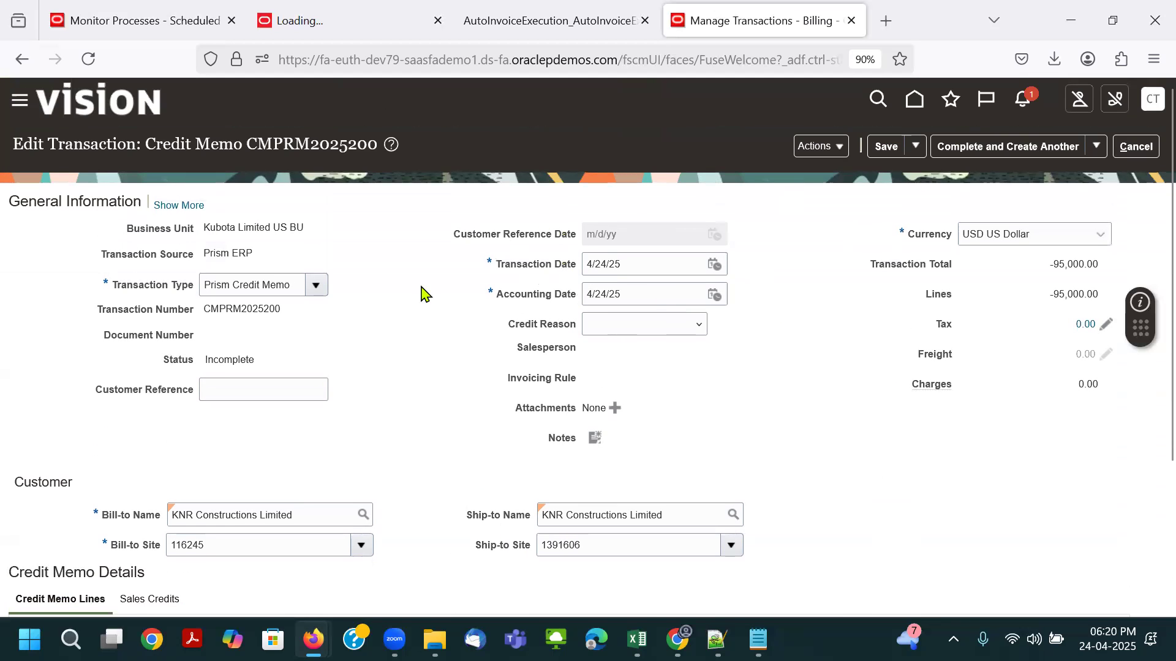
{"action": "scroll", "coordinate": [460, 294], "scroll_direction": "down", "scroll_amount": 3}
{"action": "left_click", "coordinate": [1097, 150]}
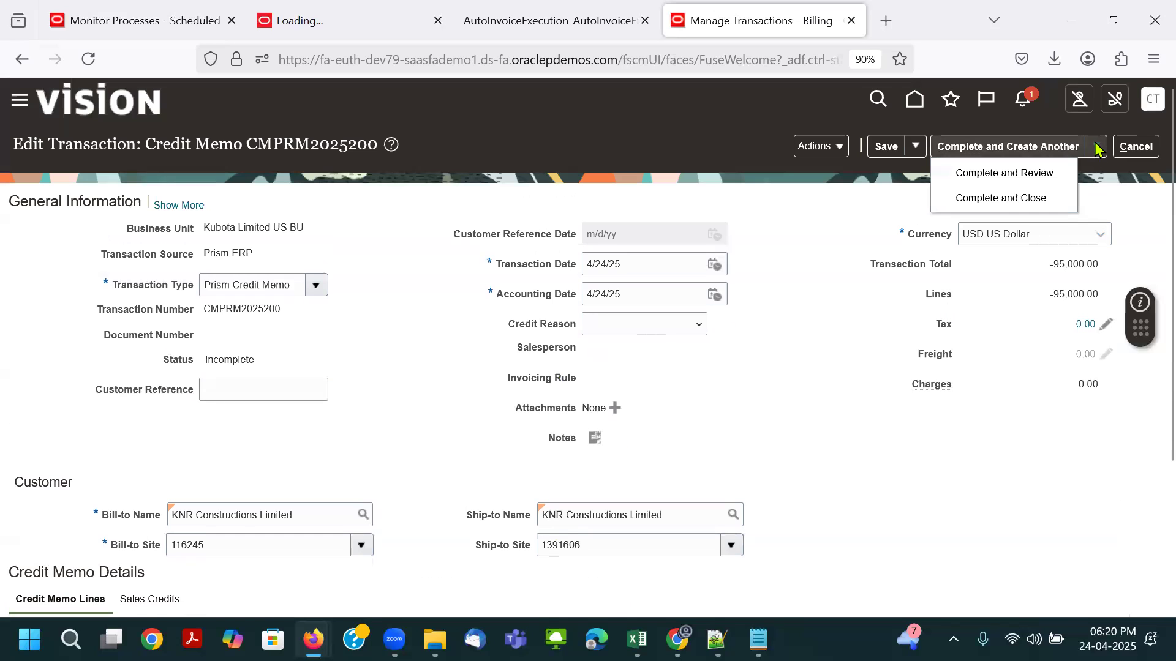
{"action": "left_click", "coordinate": [975, 179]}
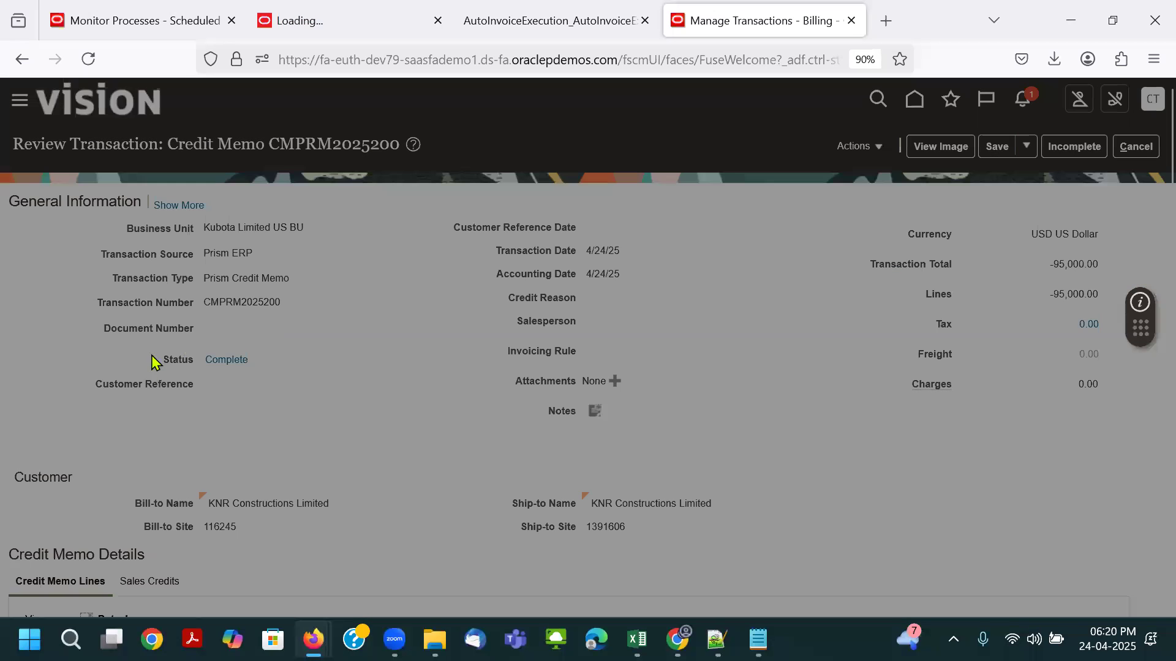
Step: Check the credit memo's Accounted status in the Status Tracker and close it
{"action": "left_click_drag", "start_coordinate": [544, 313], "coordinate": [624, 318]}
{"action": "left_click", "coordinate": [602, 310]}
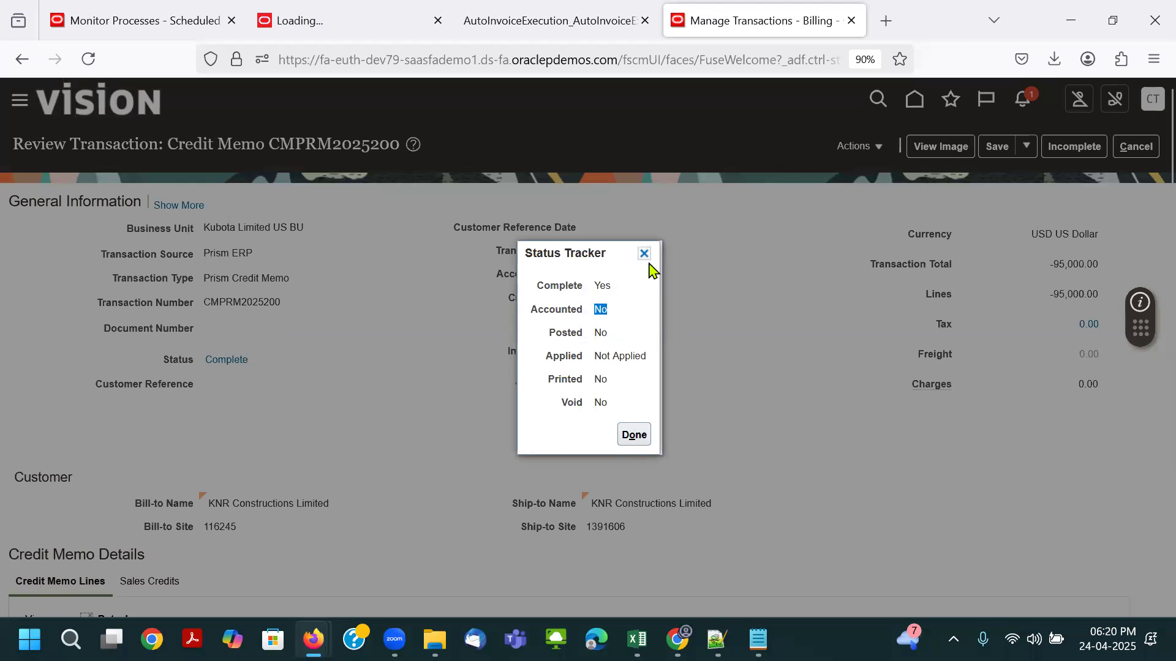
{"action": "left_click", "coordinate": [645, 253]}
Step: Post the completed credit memo to the ledger
{"action": "left_click", "coordinate": [873, 148]}
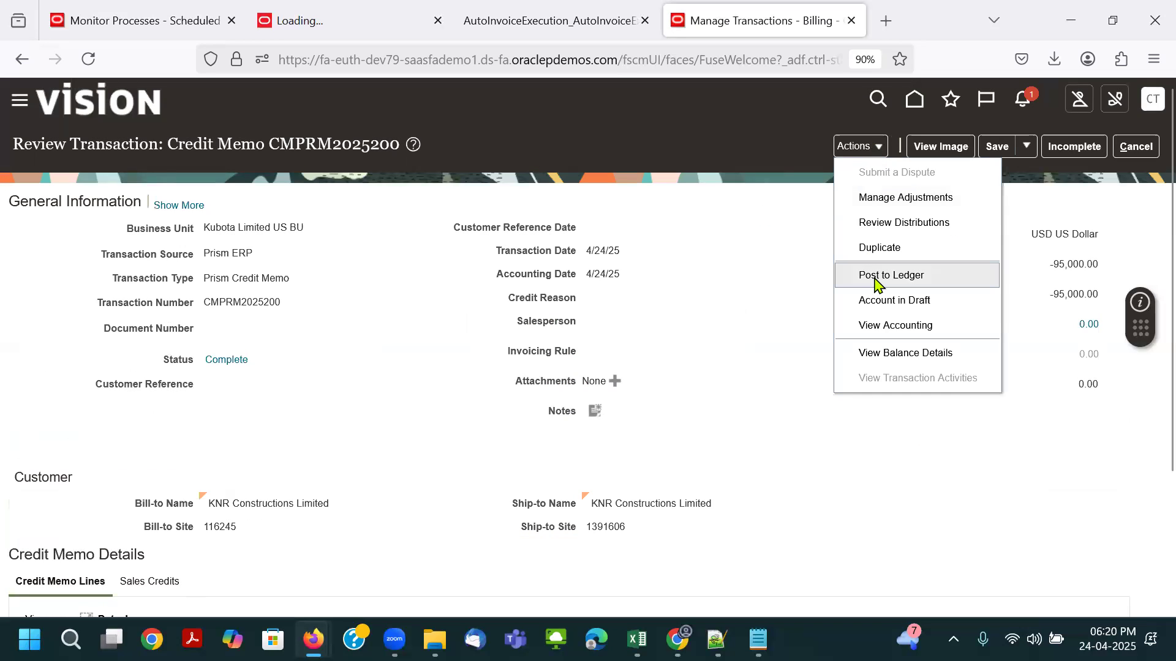
{"action": "left_click", "coordinate": [756, 309]}
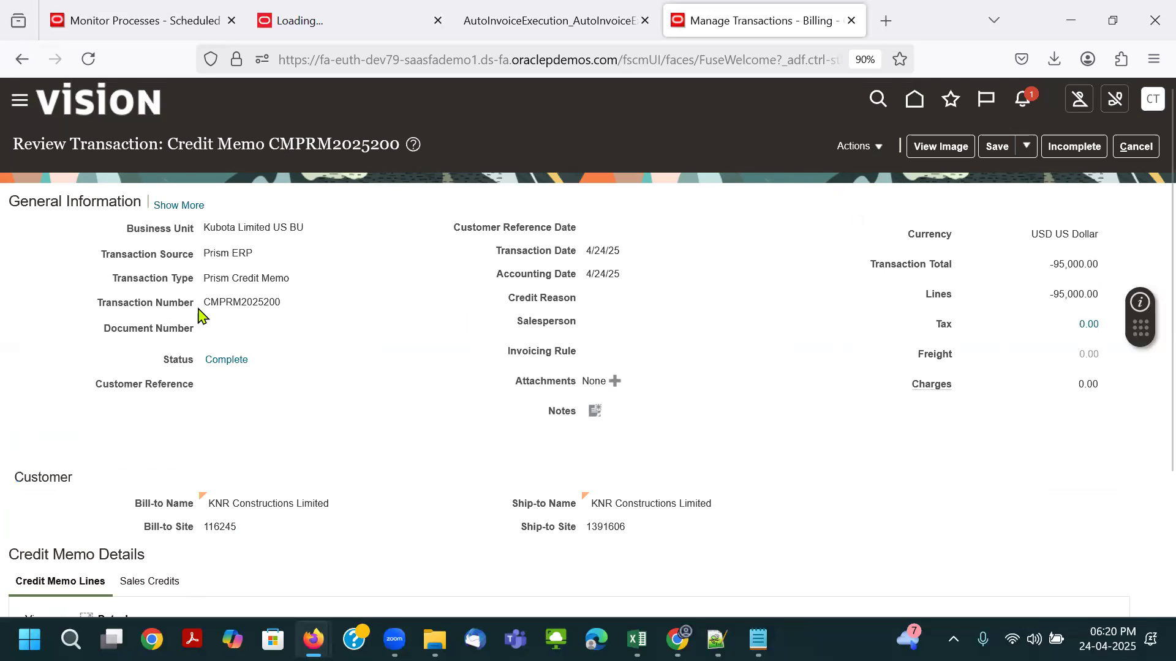
{"action": "left_click", "coordinate": [877, 145]}
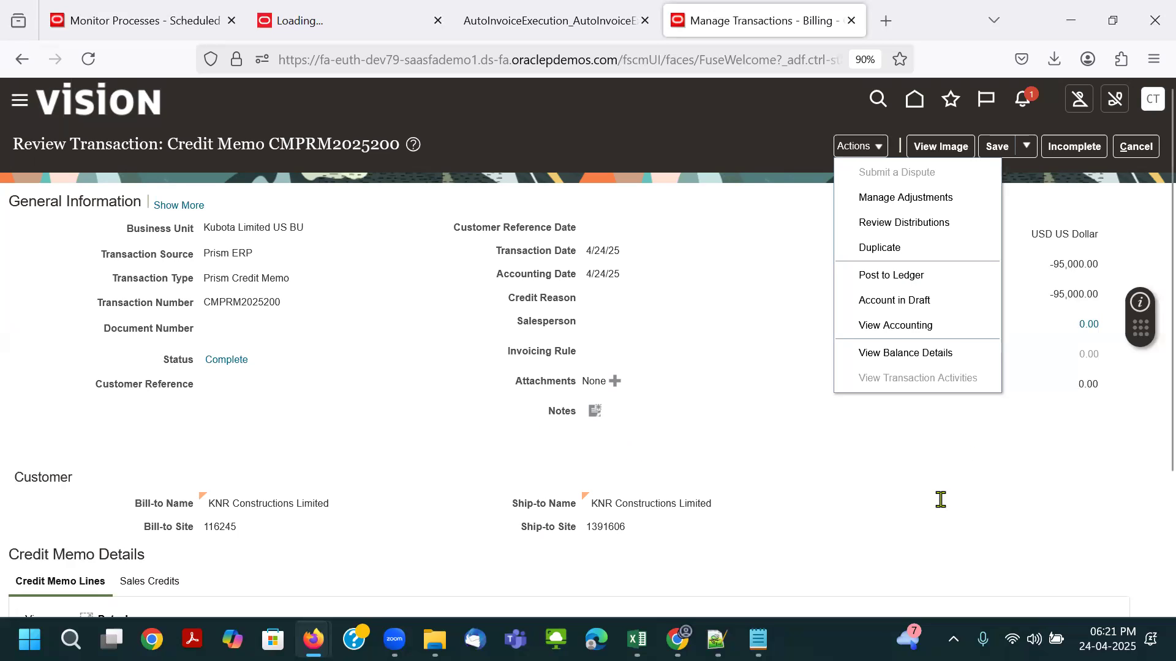
{"action": "left_click", "coordinate": [895, 277]}
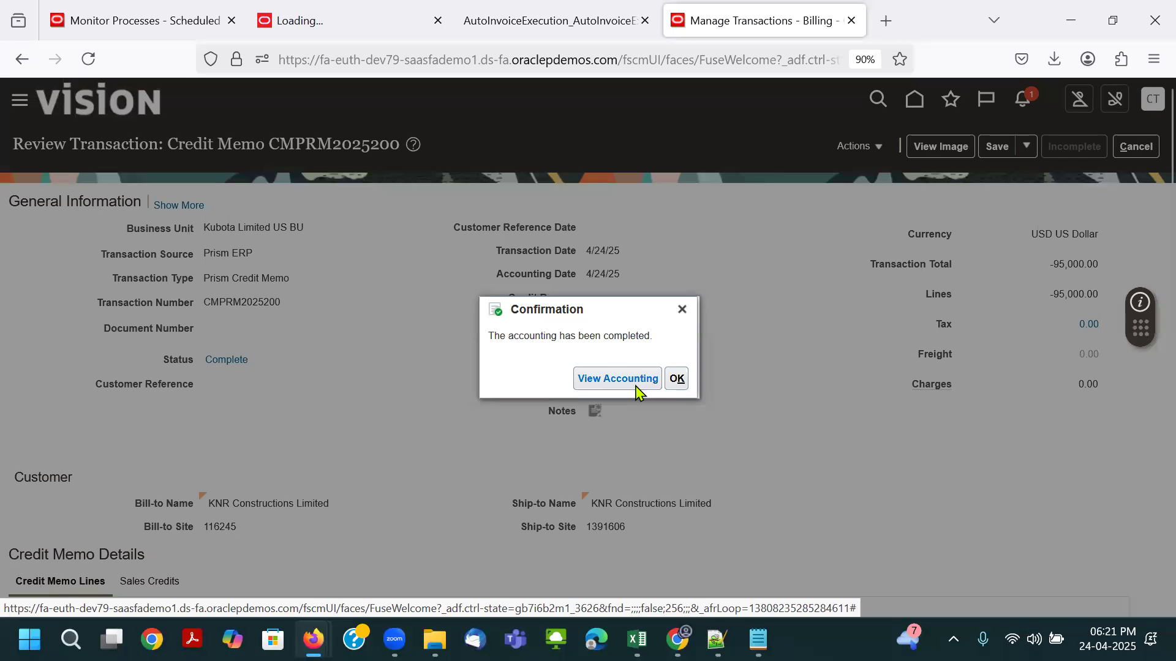
Step: Dismiss the accounting confirmation and check the credit memo's posted, applied and printed statuses in the Status Tracker
{"action": "left_click", "coordinate": [682, 309]}
{"action": "double_click", "coordinate": [1069, 148]}
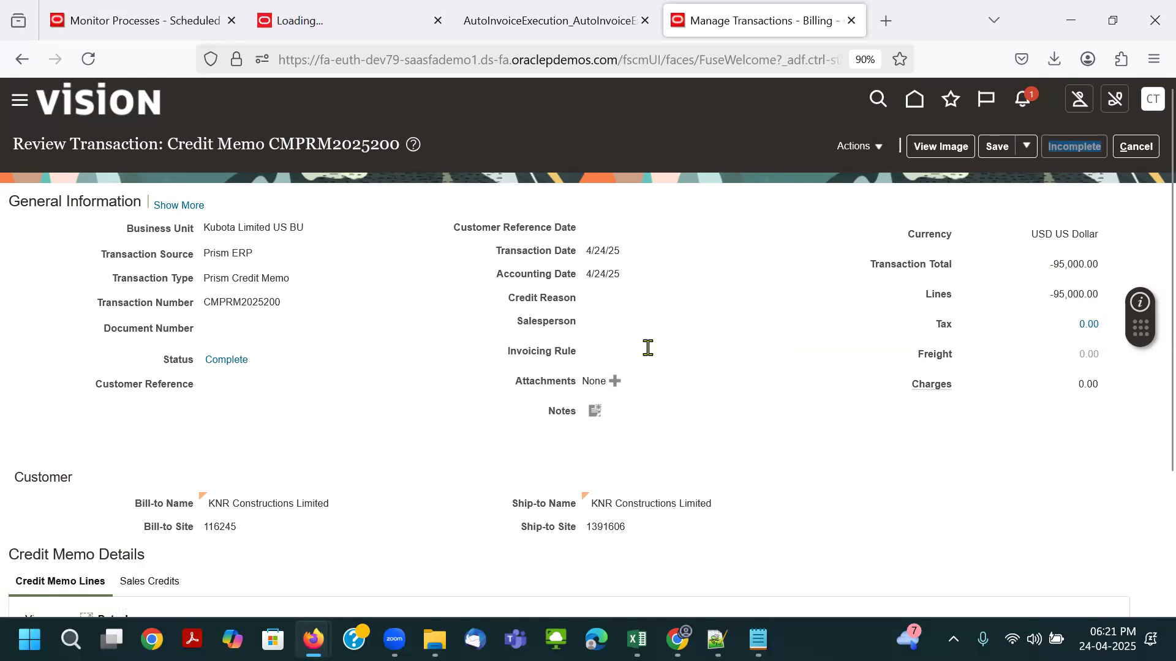
{"action": "scroll", "coordinate": [648, 348], "scroll_direction": "down", "scroll_amount": 3}
{"action": "scroll", "coordinate": [310, 543], "scroll_direction": "up", "scroll_amount": 3}
{"action": "left_click", "coordinate": [240, 363]}
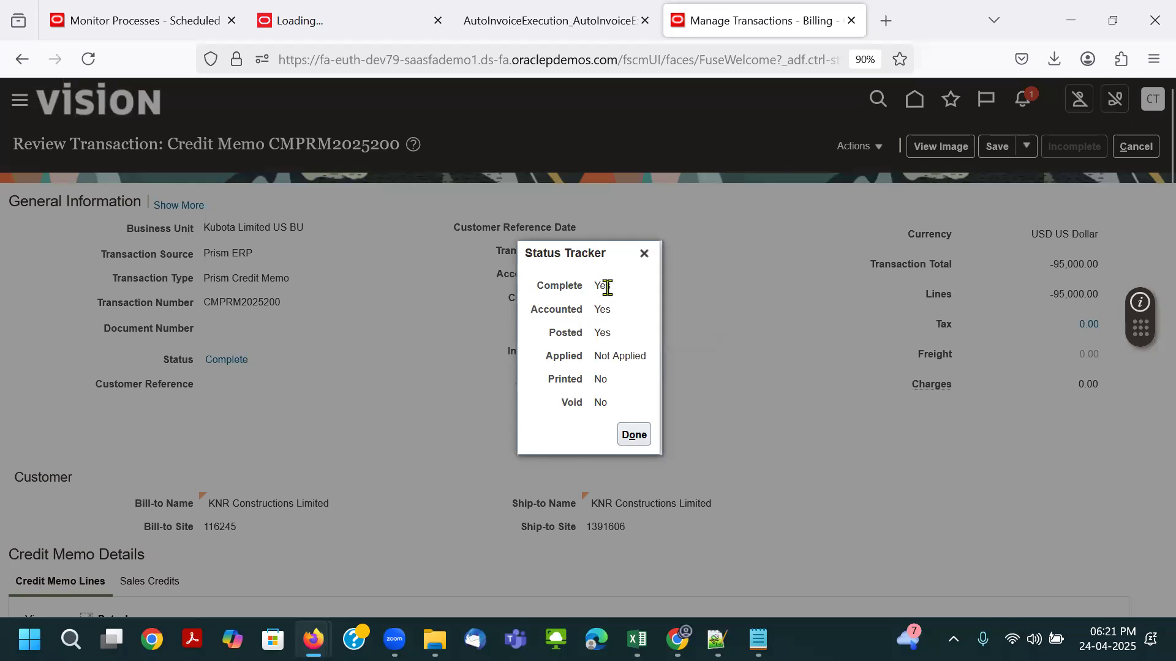
{"action": "mouse_move", "coordinate": [592, 360]}
{"action": "left_mouse_down"}
{"action": "mouse_move", "coordinate": [630, 380]}
{"action": "mouse_move", "coordinate": [603, 373]}
{"action": "left_mouse_up"}
{"action": "triple_click", "coordinate": [606, 358]}
{"action": "double_click", "coordinate": [603, 358]}
{"action": "double_click", "coordinate": [598, 378]}
{"action": "left_click", "coordinate": [645, 254]}
Step: View the credit memo's document image, review its header, totals and line details, and close it
{"action": "left_click", "coordinate": [925, 153]}
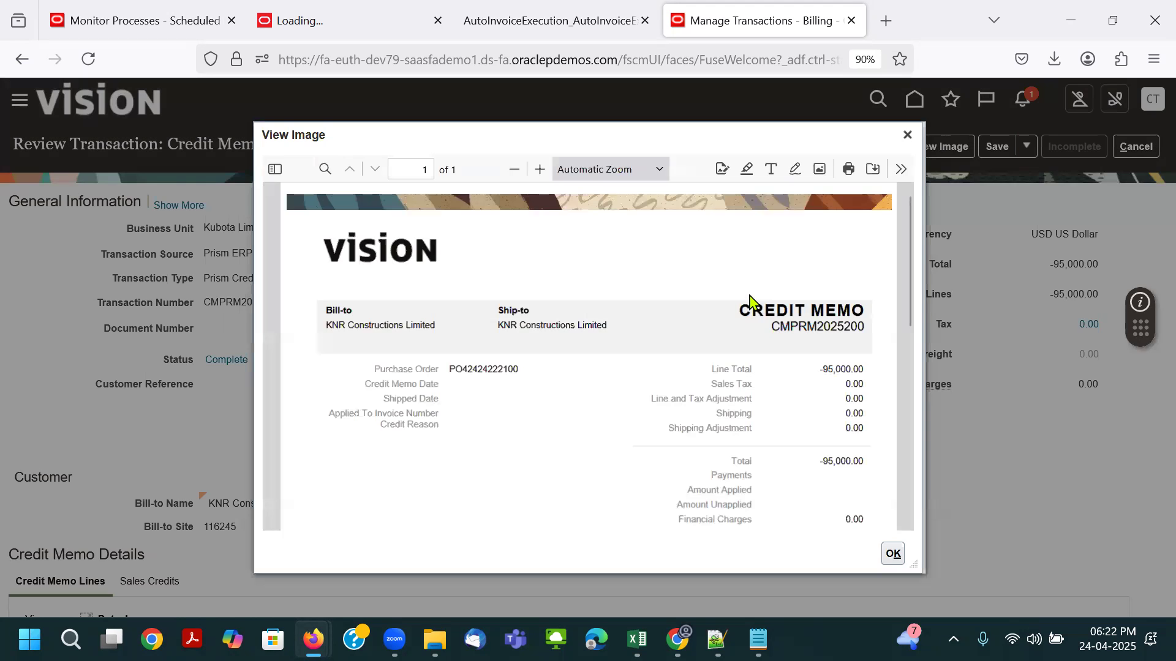
{"action": "scroll", "coordinate": [651, 394], "scroll_direction": "down", "scroll_amount": 4}
{"action": "scroll", "coordinate": [651, 394], "scroll_direction": "up", "scroll_amount": 5}
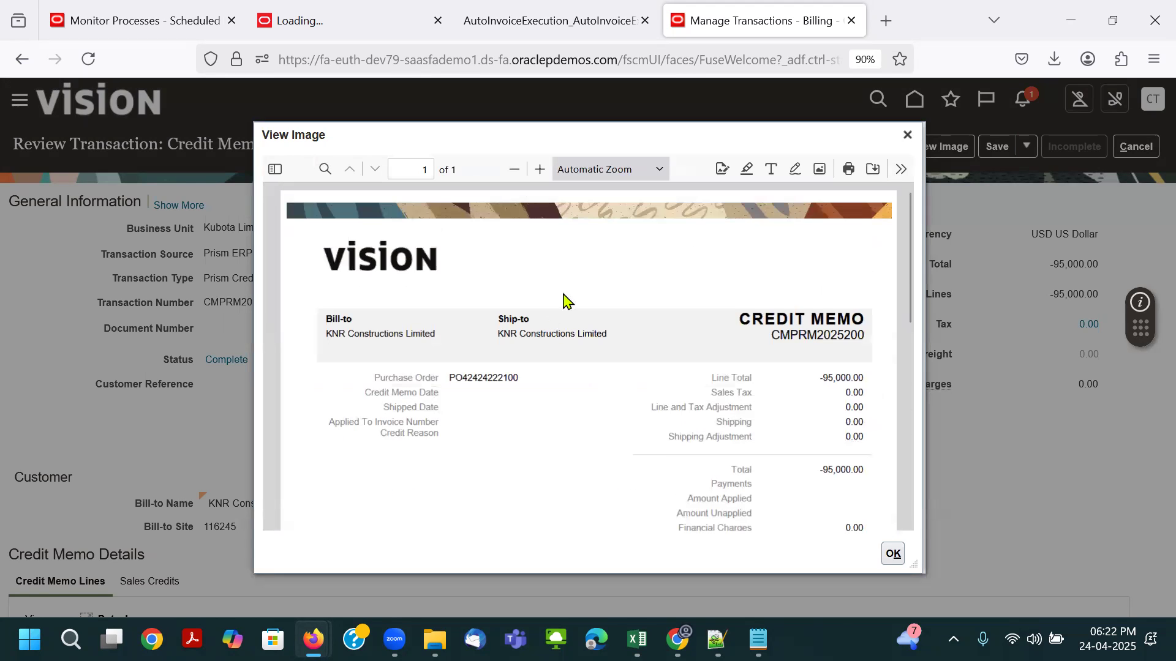
{"action": "scroll", "coordinate": [570, 446], "scroll_direction": "down", "scroll_amount": 5}
{"action": "scroll", "coordinate": [661, 348], "scroll_direction": "up", "scroll_amount": 2}
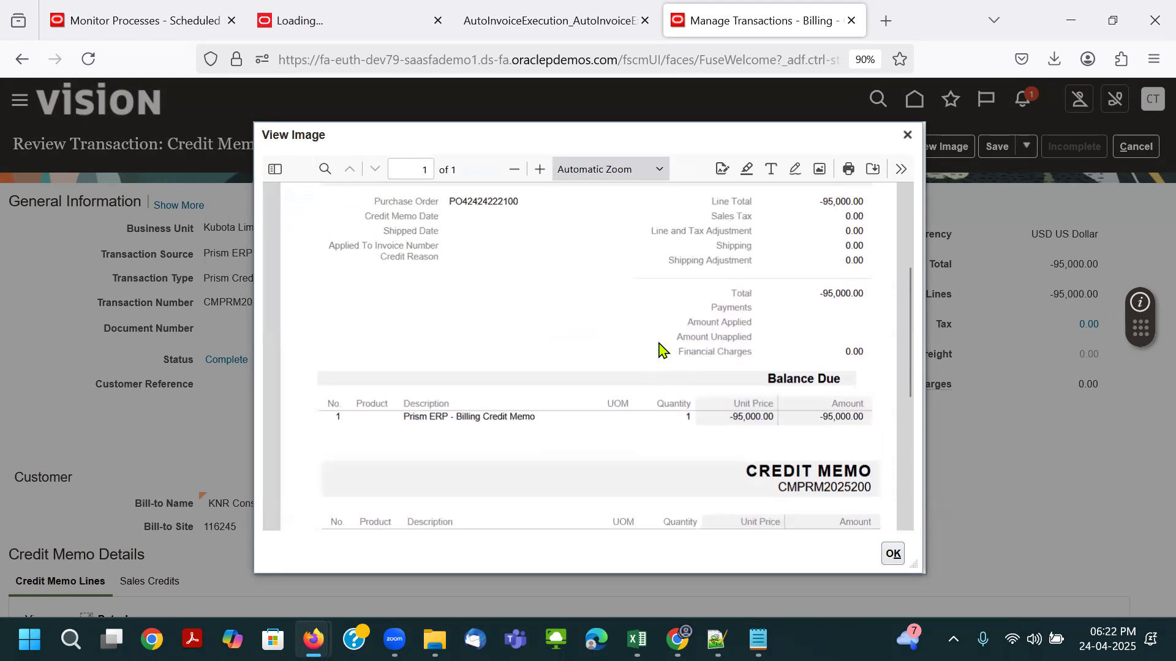
{"action": "scroll", "coordinate": [527, 372], "scroll_direction": "down", "scroll_amount": 5}
{"action": "scroll", "coordinate": [507, 339], "scroll_direction": "up", "scroll_amount": 8}
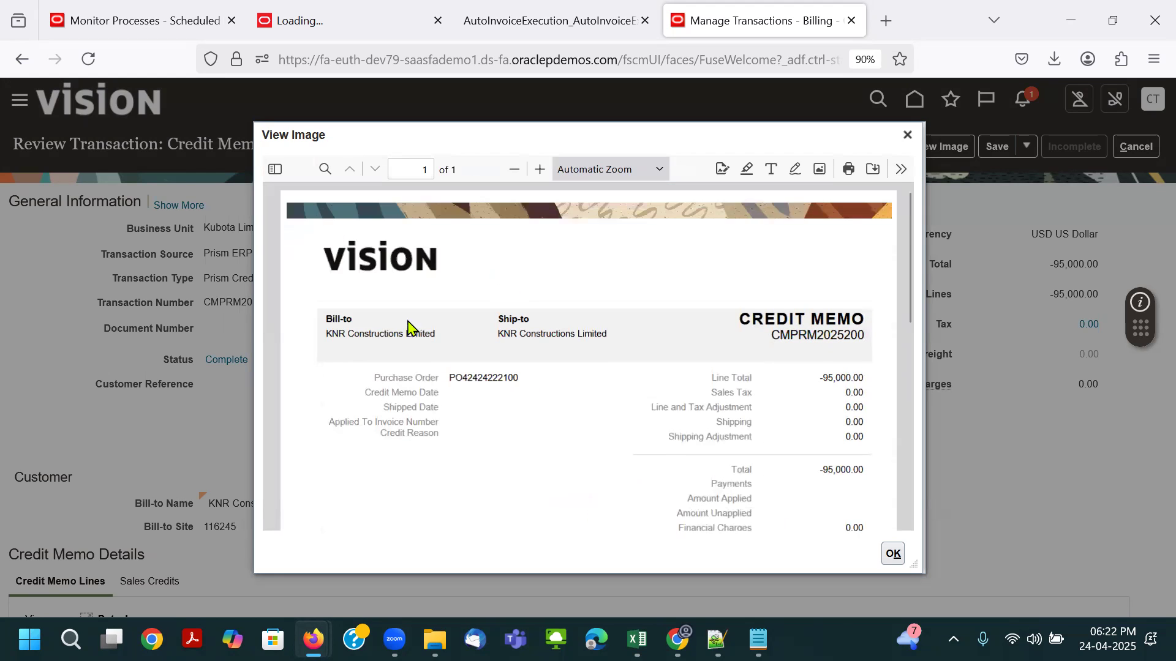
{"action": "left_click", "coordinate": [907, 135]}
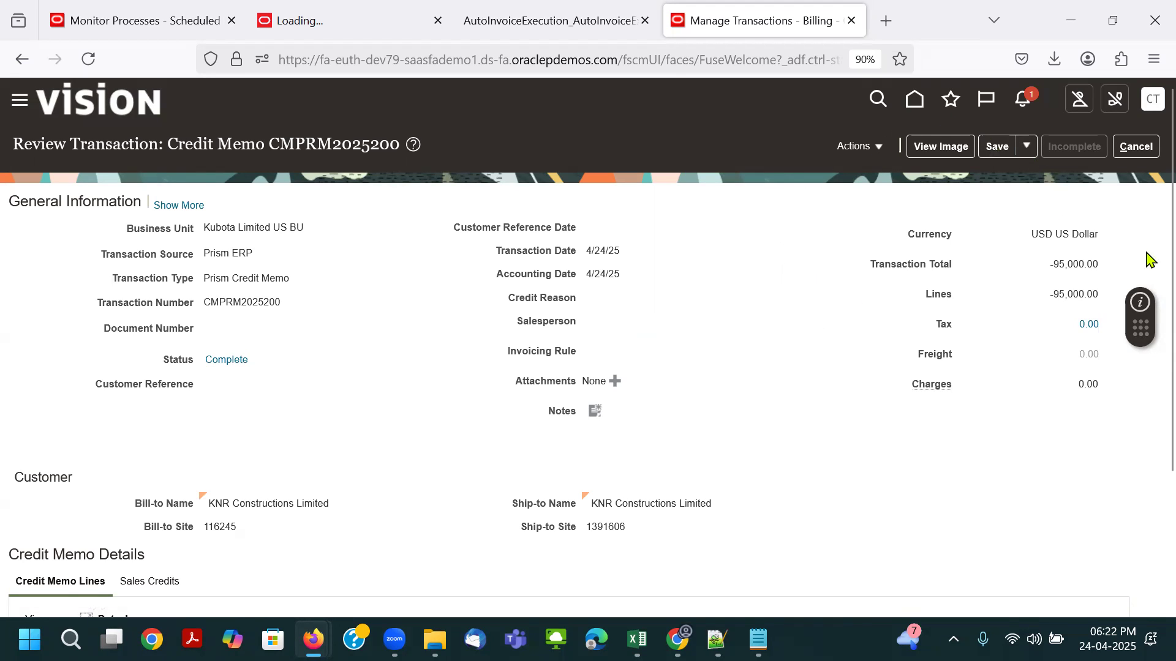
Step: Save and close the credit memo, returning to Manage Transactions, and dismiss the save message
{"action": "left_click", "coordinate": [1026, 146]}
{"action": "left_click", "coordinate": [1034, 172]}
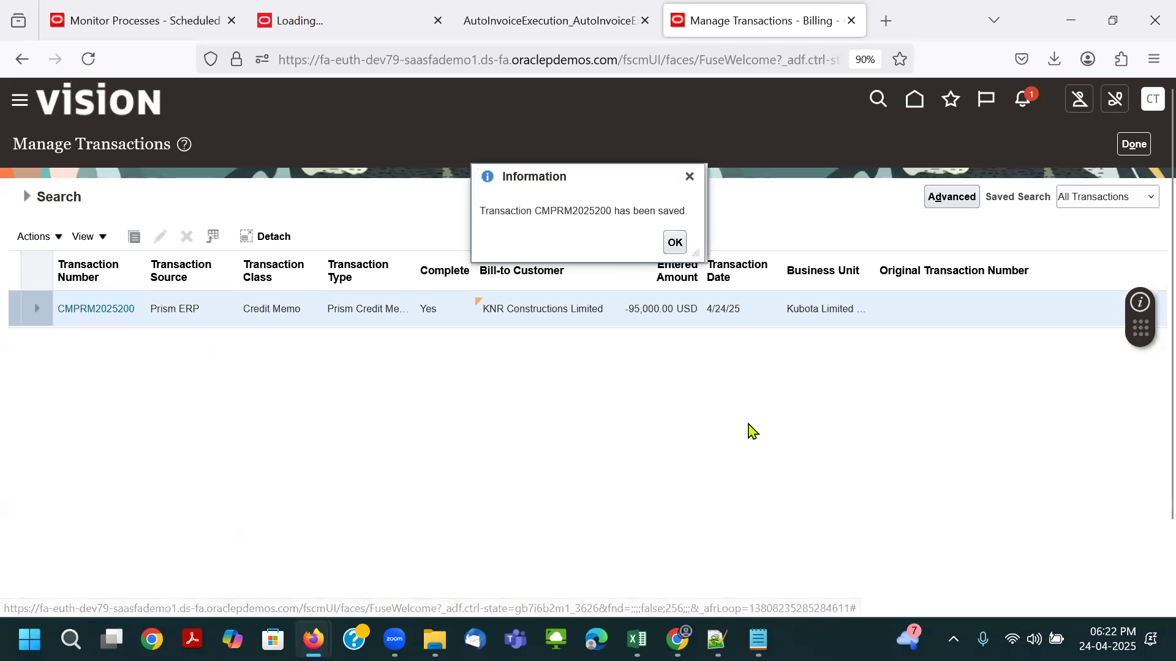
{"action": "left_click", "coordinate": [675, 242]}
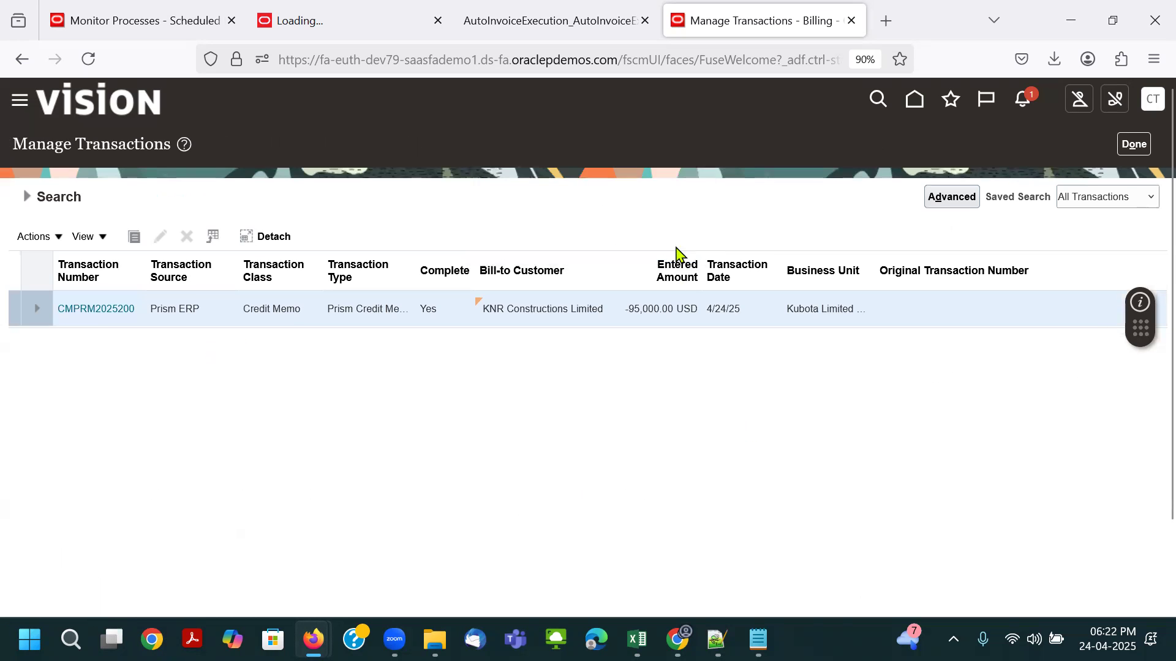
Step: Switch to the AutoInvoiceImportTemplate-CM-ONLY-KUBOTA workbook in Excel and show the RA_INTERFACE_LINES_ALL sheet
{"action": "key", "text": "alt+Tab"}
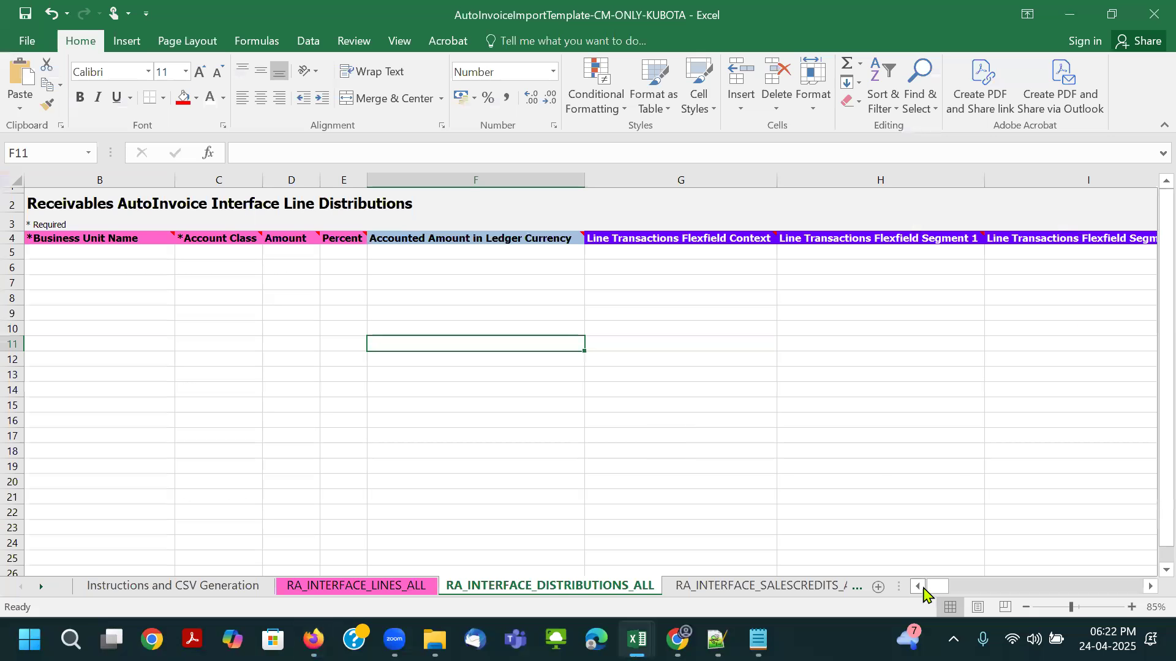
{"action": "left_click_drag", "start_coordinate": [929, 587], "coordinate": [901, 586]}
{"action": "left_click", "coordinate": [359, 591]}
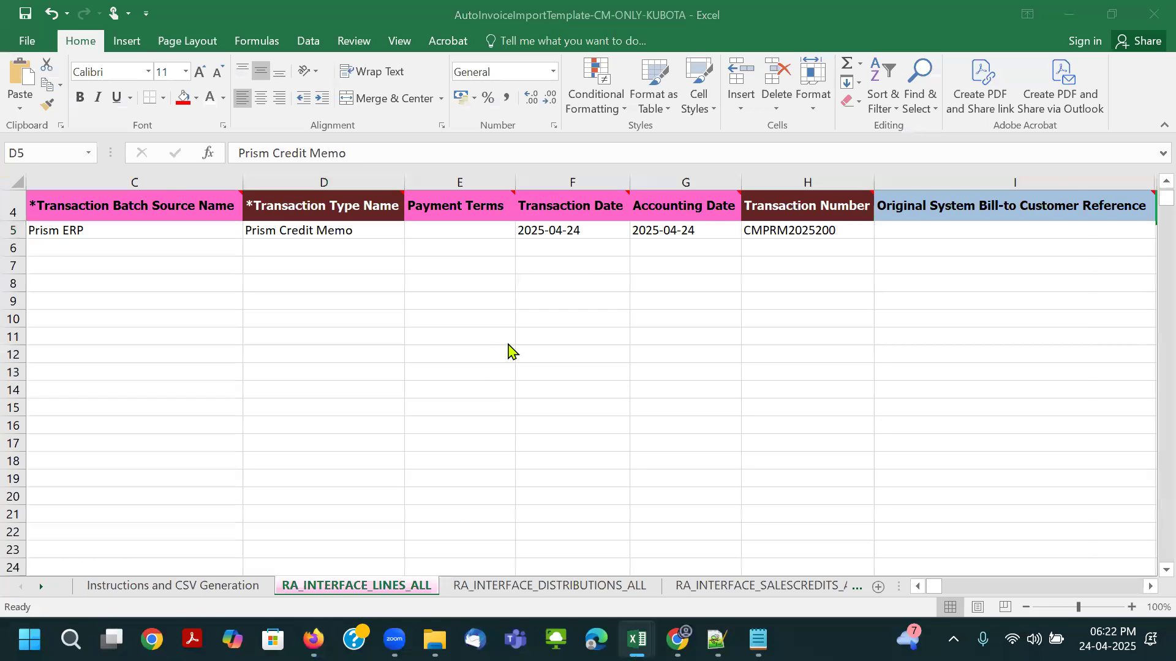
Step: Switch to the Connect Thrive Technologies workbook, show the DEMO-27th-Apr sheet and check the system calendar
{"action": "key", "text": "alt+Tab"}
{"action": "key", "text": "alt+Tab"}
{"action": "key", "text": "alt+Tab"}
{"action": "key", "text": "alt+Tab"}
{"action": "key", "text": "alt+Tab"}
{"action": "key", "text": "alt+Tab"}
{"action": "key", "text": "alt+Tab"}
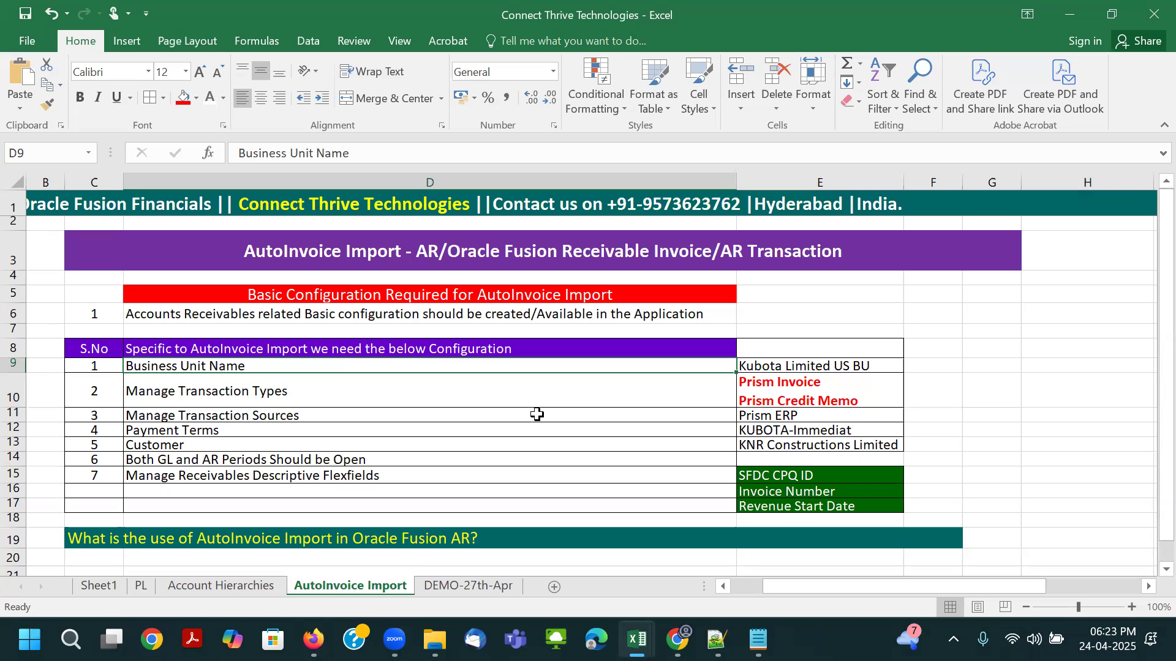
{"action": "left_click", "coordinate": [463, 586]}
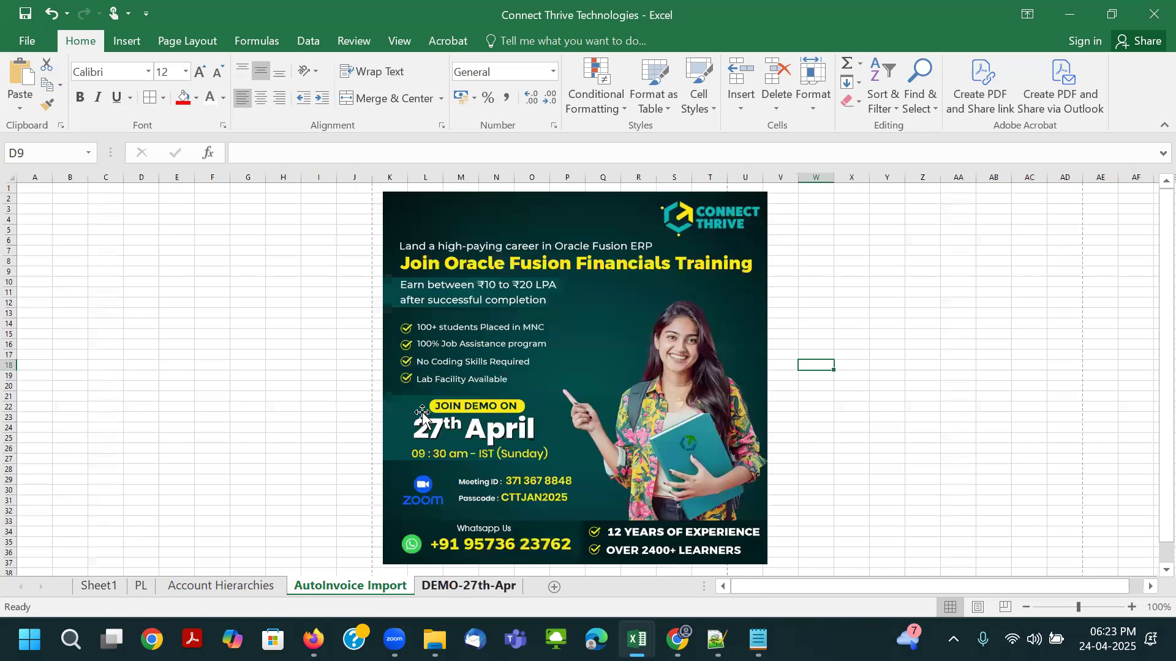
{"action": "left_click", "coordinate": [1109, 639]}
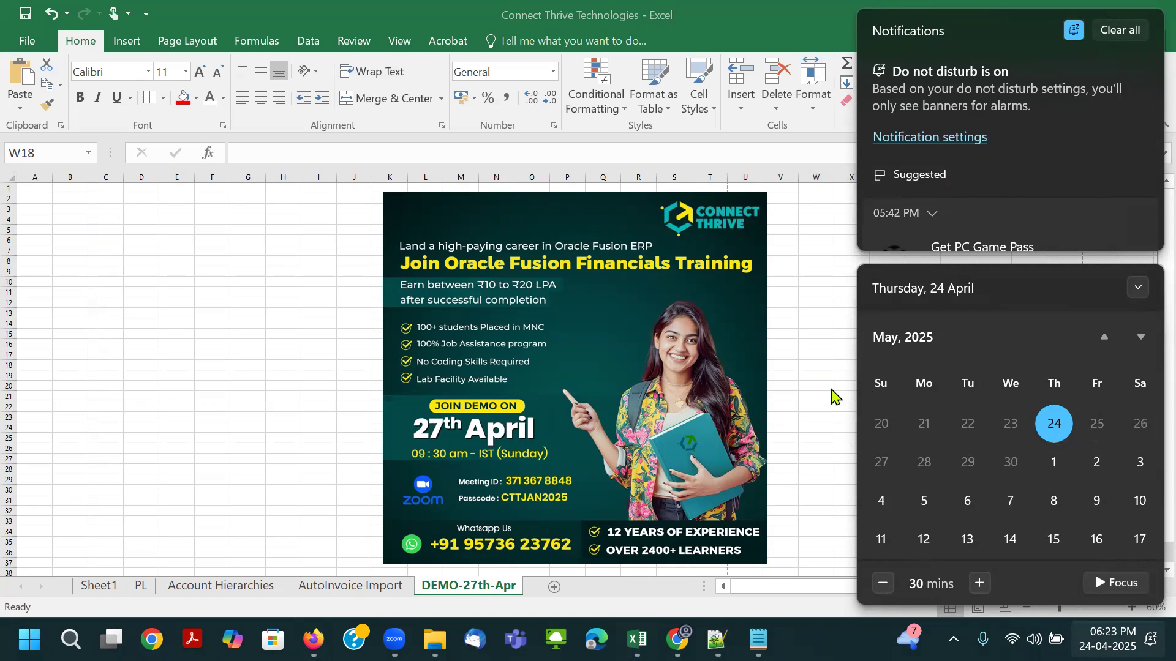
{"action": "left_click", "coordinate": [814, 261]}
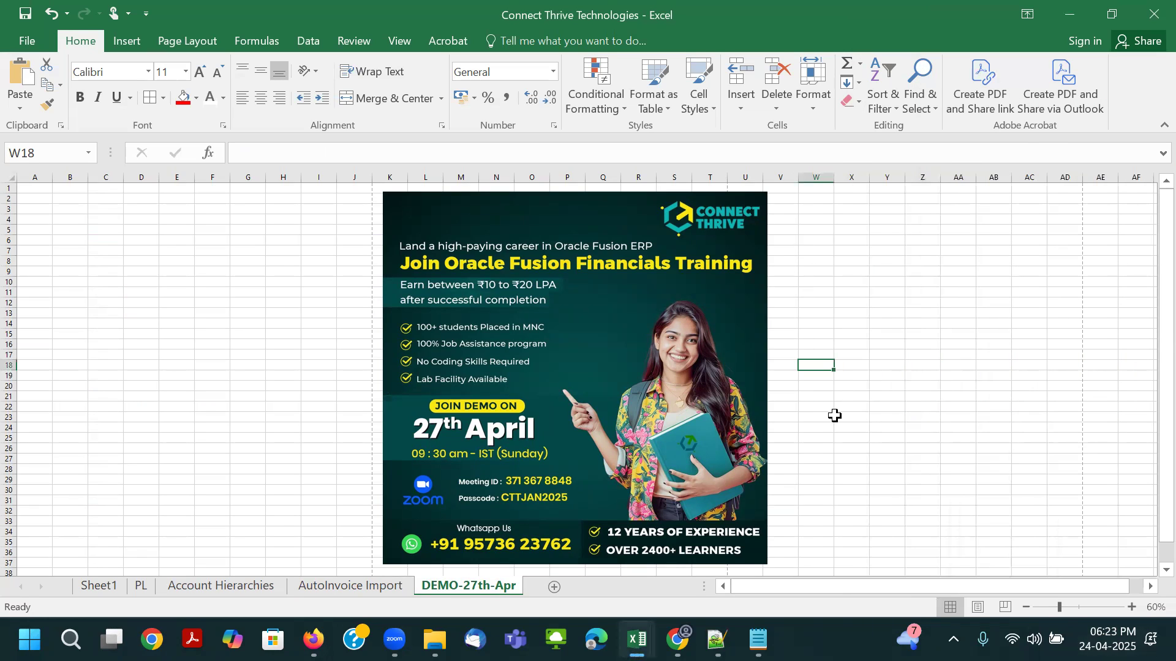